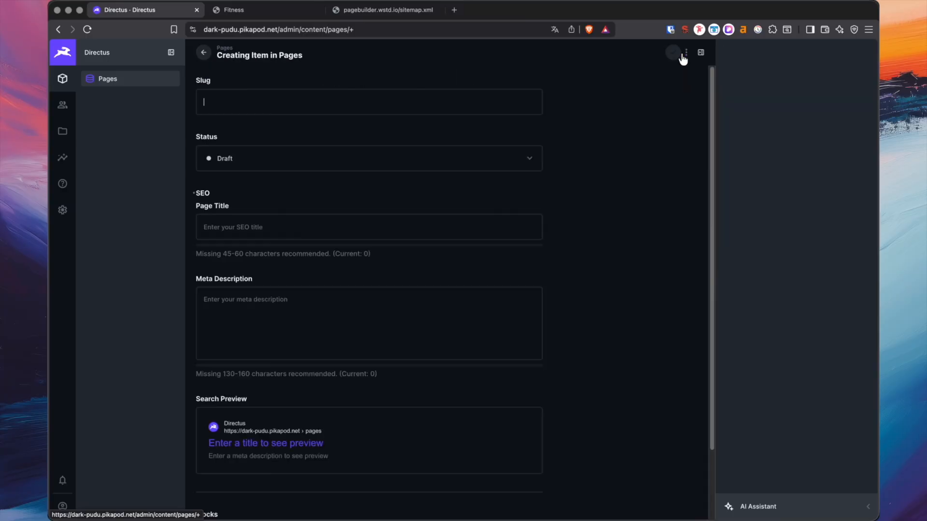
- Give the new page the slug "example" and set its status to Published
{"action": "left_click", "coordinate": [347, 92]}
{"action": "type", "text": "example"}
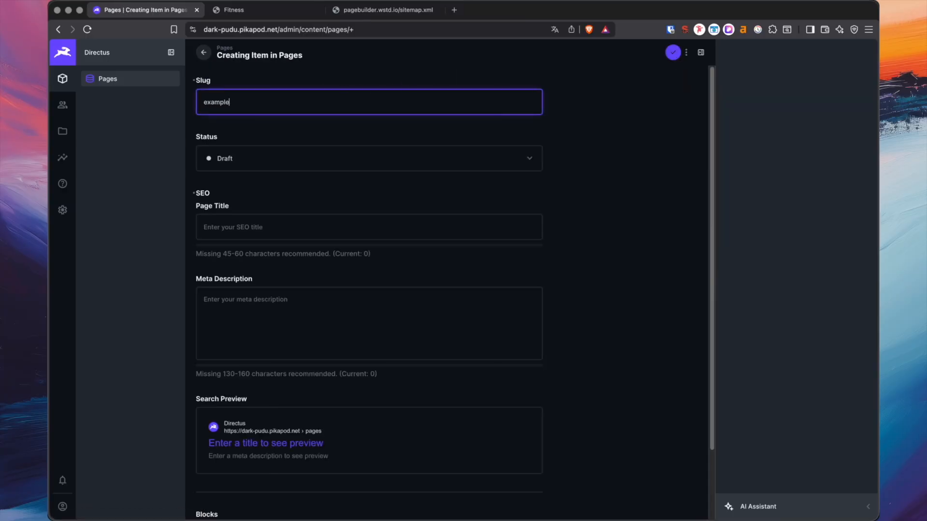
{"action": "key", "text": "Tab"}
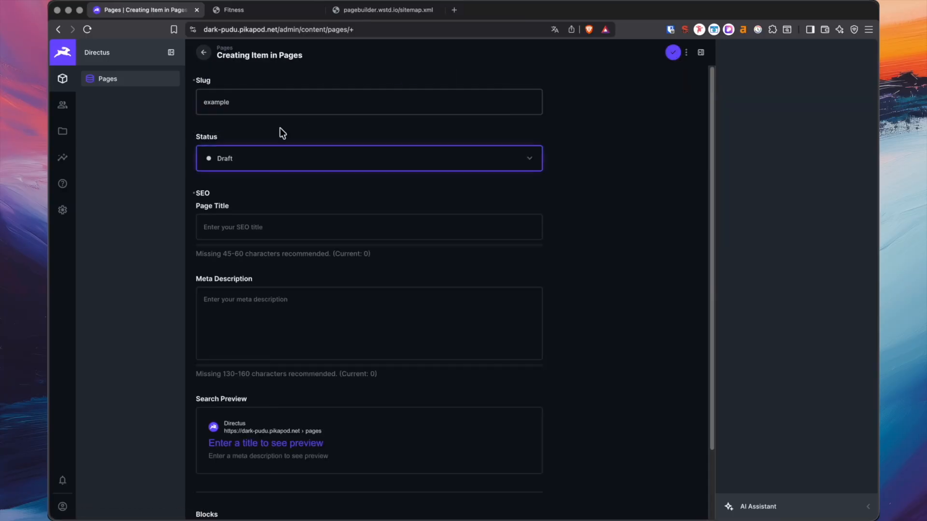
{"action": "left_click", "coordinate": [253, 160]}
{"action": "left_click", "coordinate": [248, 184]}
- Set the SEO page title to "Example" and the meta description to "Some Description"
{"action": "left_click", "coordinate": [236, 221]}
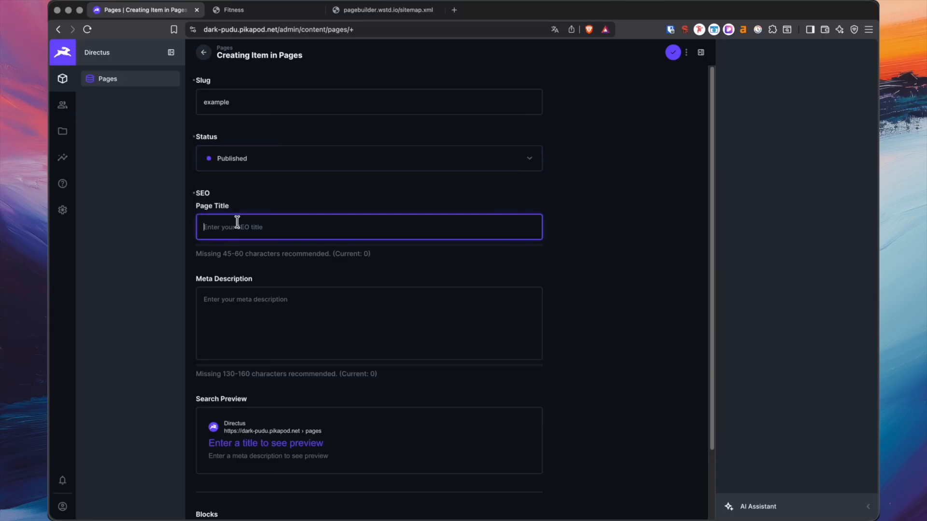
{"action": "type", "text": "Example"}
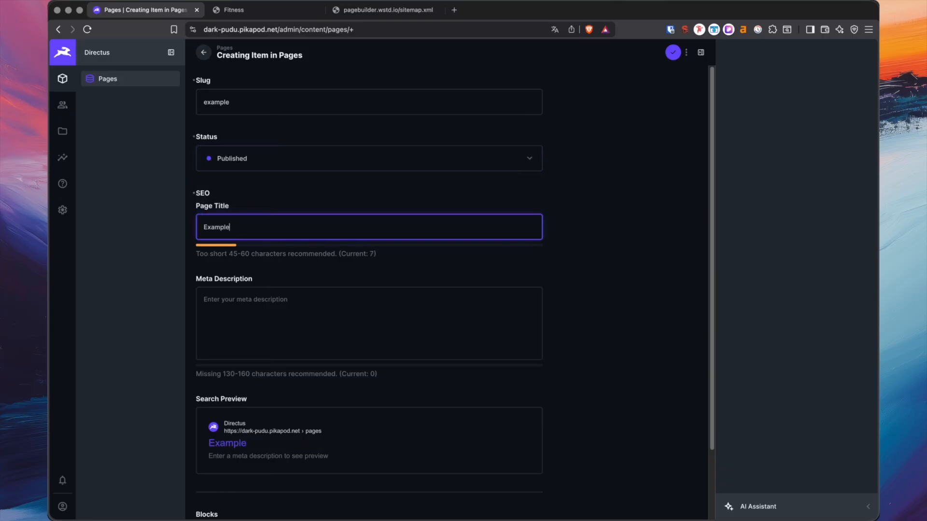
{"action": "key", "text": "Tab"}
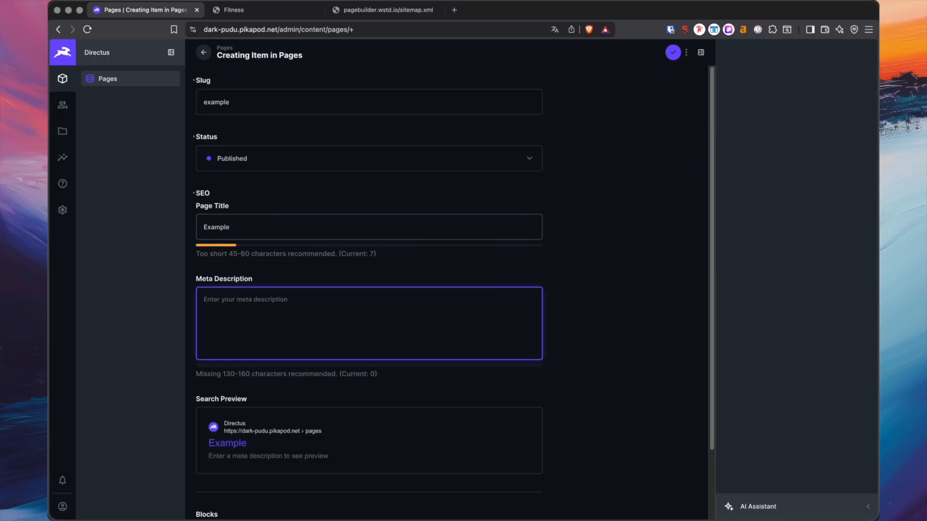
{"action": "type", "text": "Some Descrip"}
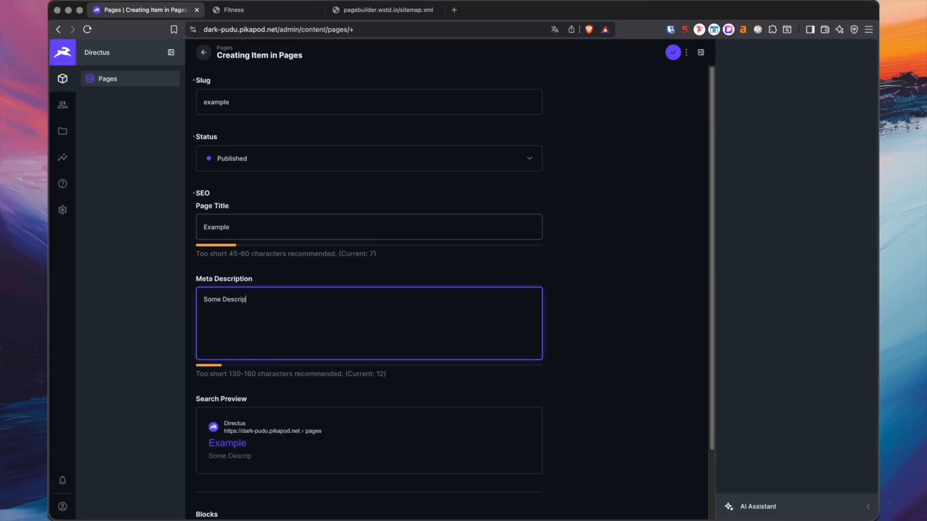
{"action": "type", "text": "tion"}
- Add a Block Hero to the page with eyebrow "eyebrow", heading "Big Heading" and subheading "some thing else"
{"action": "scroll", "coordinate": [261, 219], "scroll_direction": "down", "scroll_amount": 3}
{"action": "left_click", "coordinate": [227, 453]}
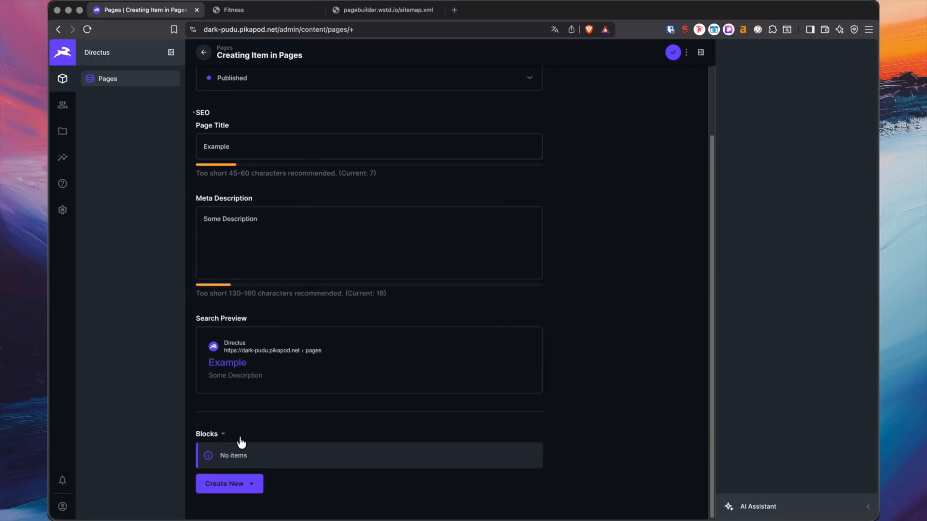
{"action": "left_click", "coordinate": [235, 484]}
{"action": "scroll", "coordinate": [229, 505], "scroll_direction": "down", "scroll_amount": 1}
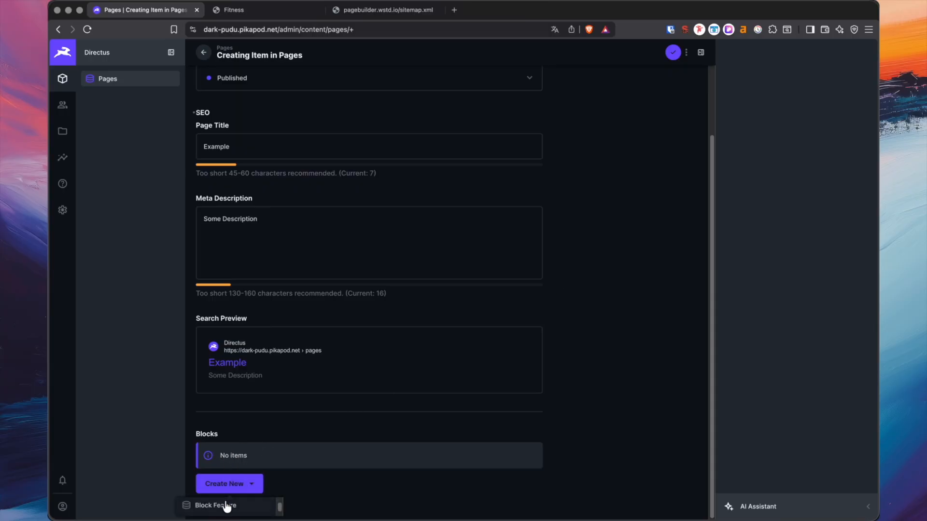
{"action": "left_click", "coordinate": [230, 508]}
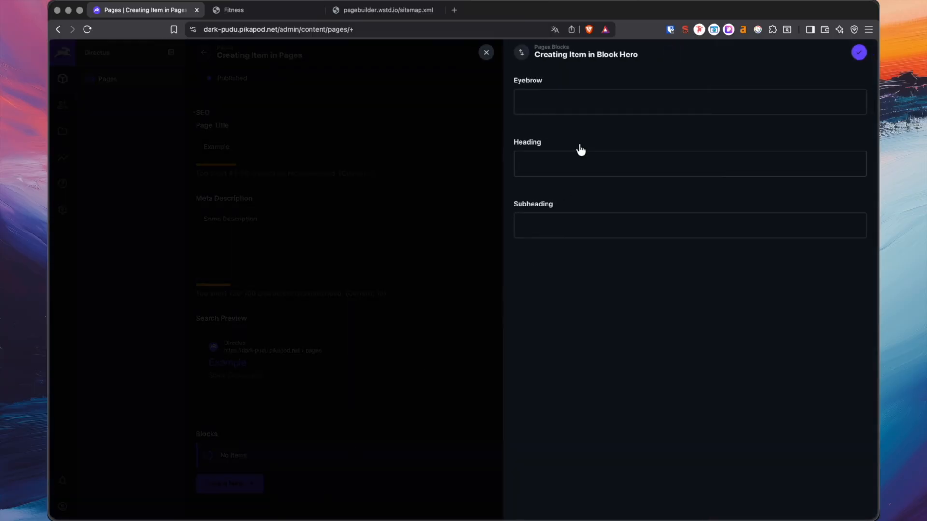
{"action": "left_click", "coordinate": [580, 111]}
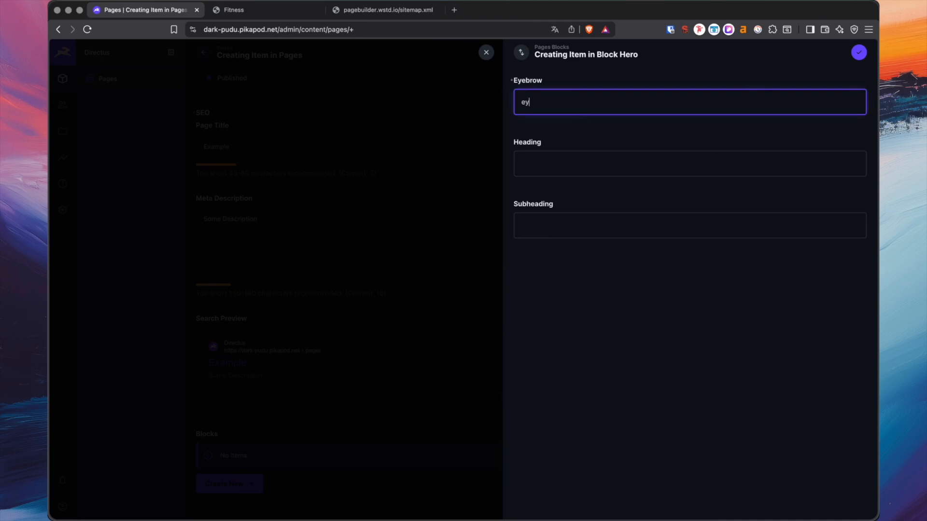
{"action": "type", "text": "eyebrow"}
{"action": "key", "text": "Tab"}
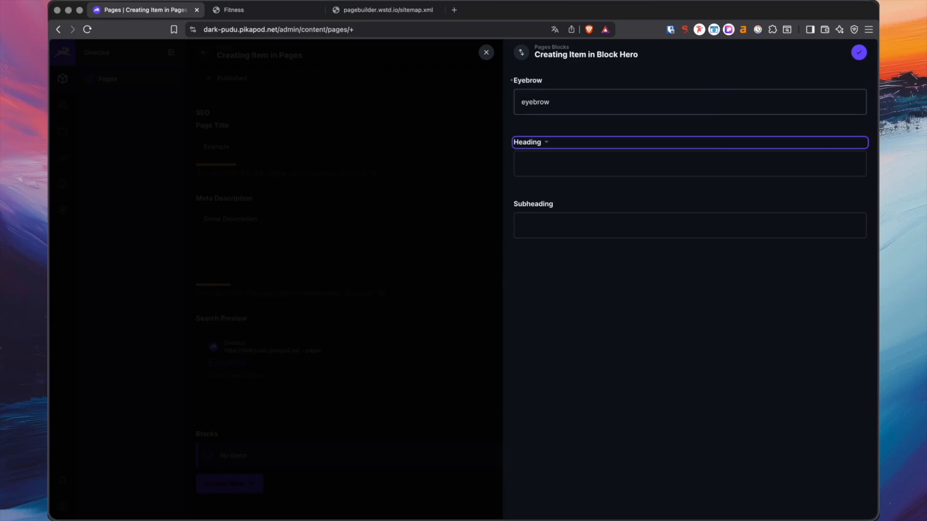
{"action": "type", "text": "Big Heading"}
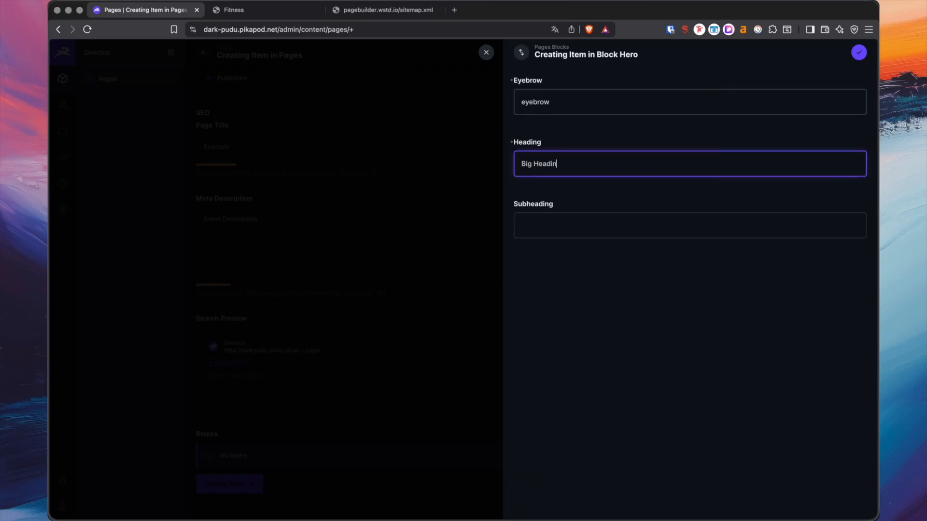
{"action": "key", "text": "Tab"}
{"action": "type", "text": "som"}
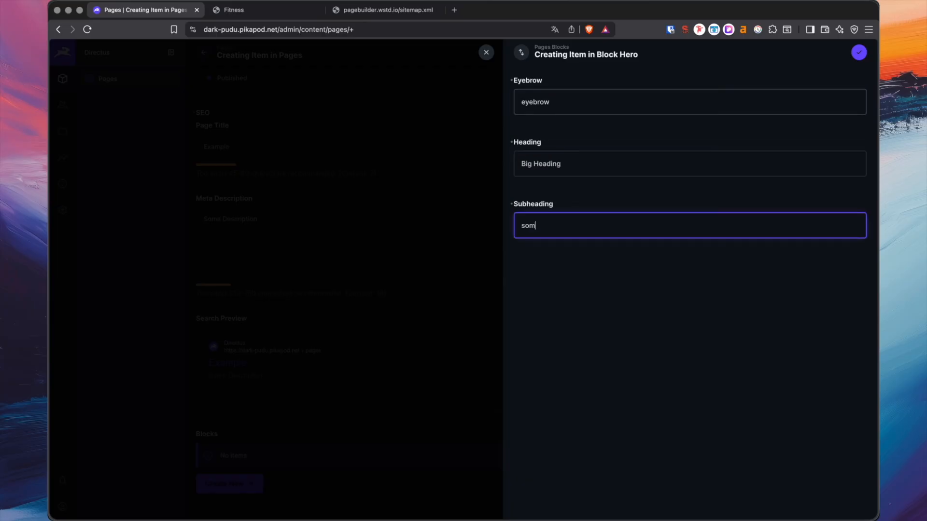
{"action": "type", "text": "e thing else"}
{"action": "left_click", "coordinate": [859, 52]}
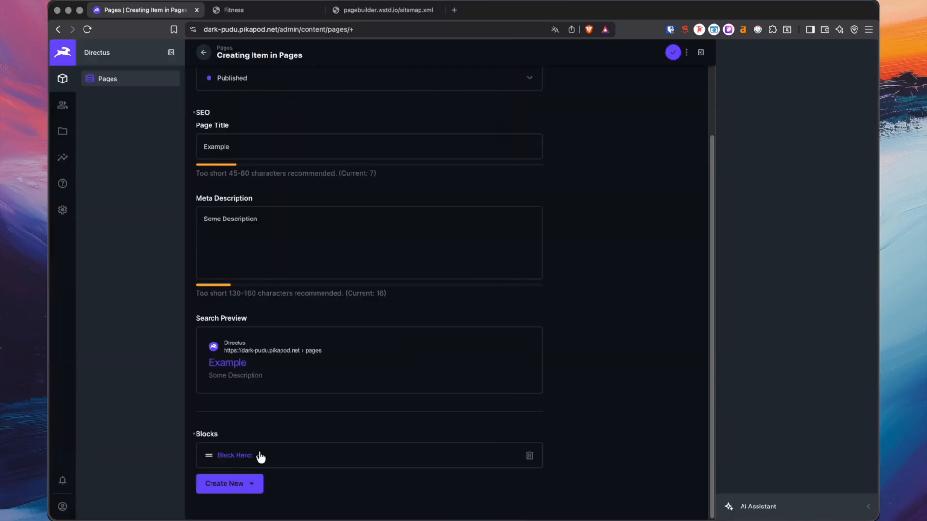
- Create a Block FAQ item for the page with the subheading "common questions"
{"action": "scroll", "coordinate": [230, 505], "scroll_direction": "down", "scroll_amount": 3}
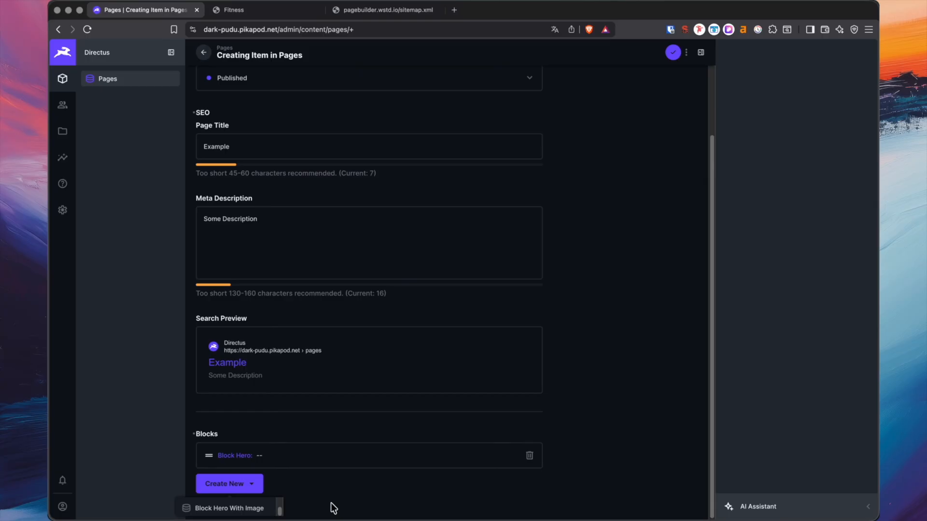
{"action": "scroll", "coordinate": [246, 509], "scroll_direction": "up", "scroll_amount": 2}
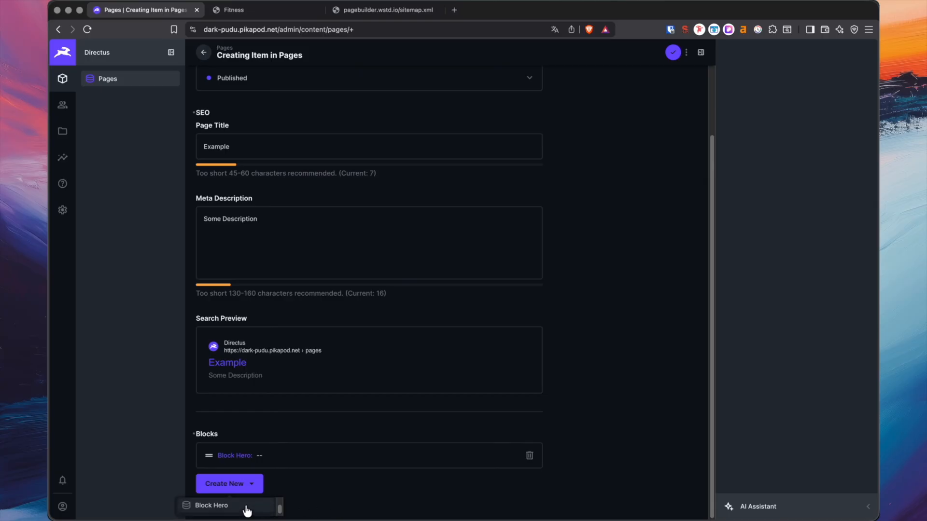
{"action": "scroll", "coordinate": [247, 510], "scroll_direction": "up", "scroll_amount": 2}
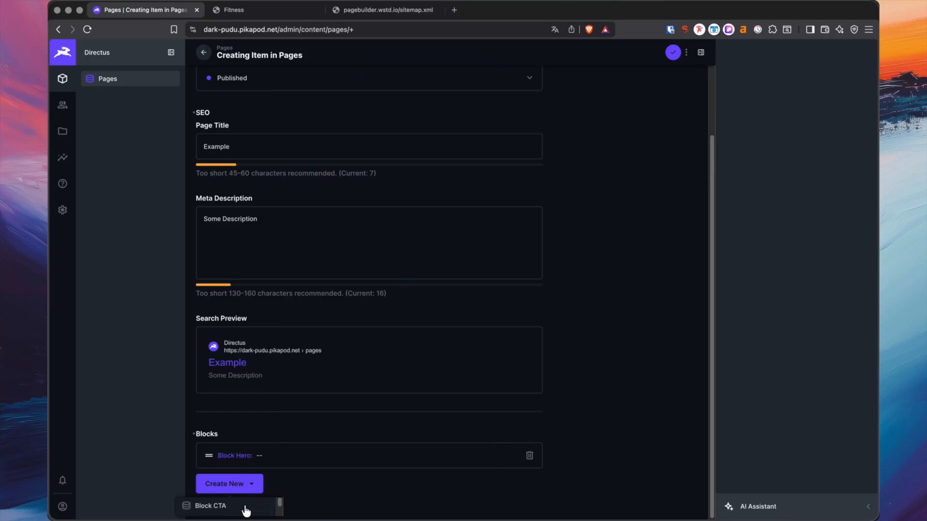
{"action": "scroll", "coordinate": [246, 510], "scroll_direction": "down", "scroll_amount": 1}
{"action": "left_click", "coordinate": [241, 508]}
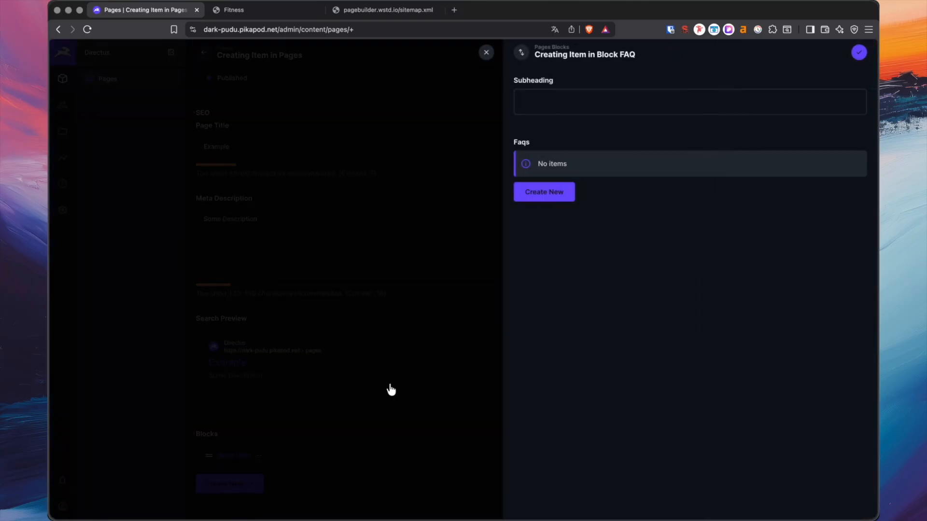
{"action": "left_click", "coordinate": [549, 103]}
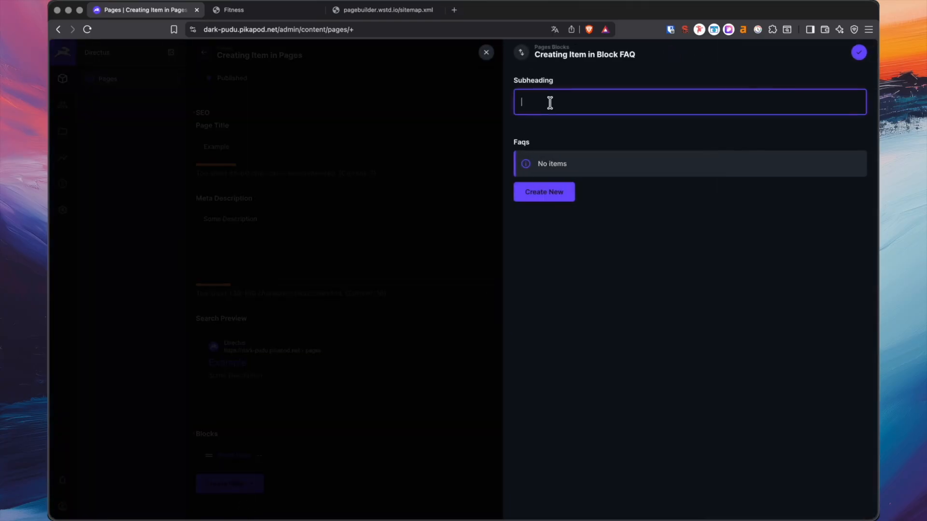
{"action": "type", "text": "common questions"}
- Add the FAQ entry "What is this" with the answer "This is great!!" and save the FAQ block to the page
{"action": "left_click", "coordinate": [542, 192]}
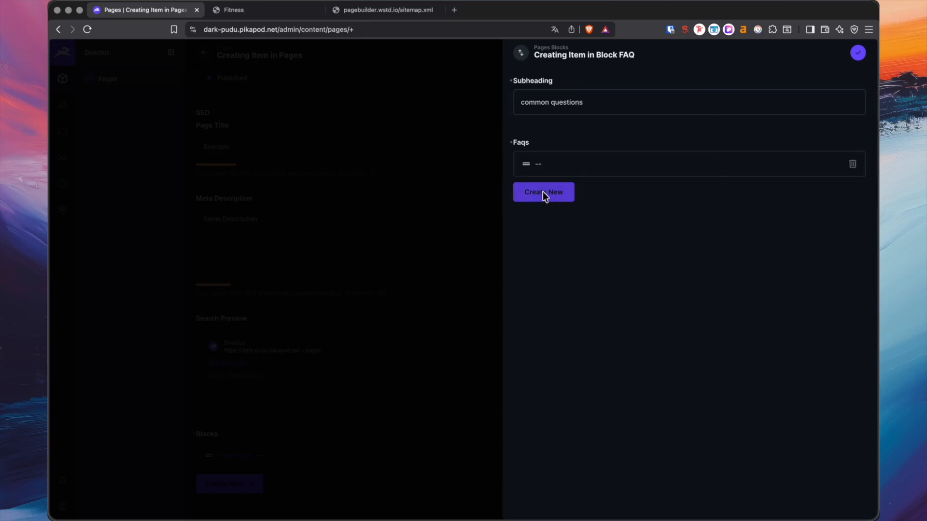
{"action": "left_click", "coordinate": [562, 103]}
{"action": "type", "text": "Wha"}
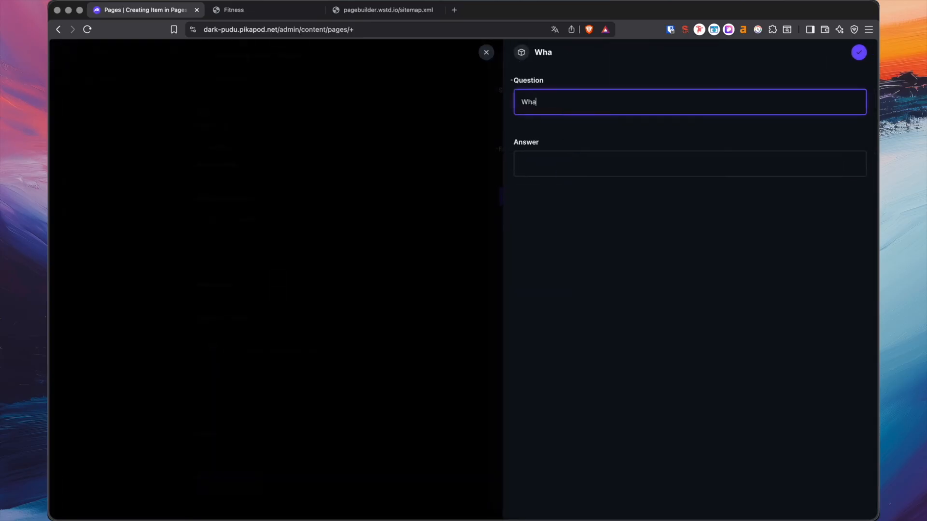
{"action": "type", "text": "t is this"}
{"action": "key", "text": "Tab"}
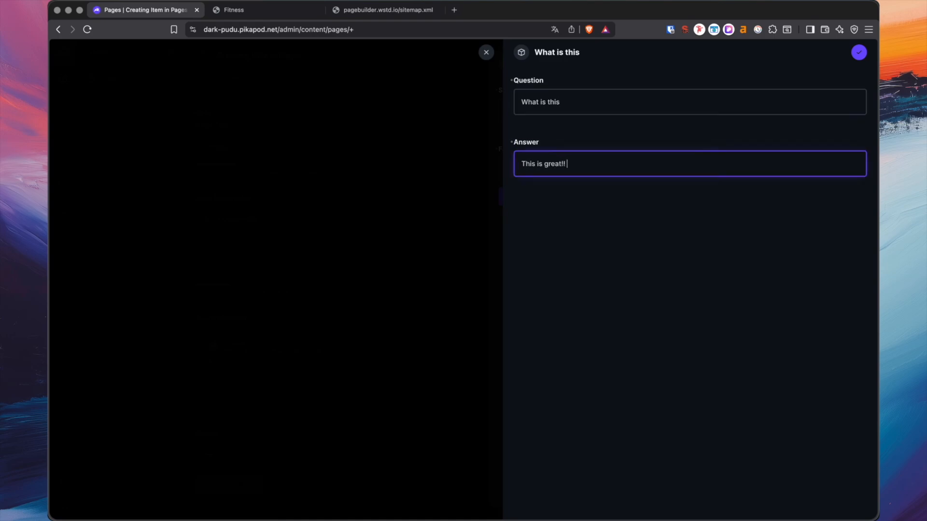
{"action": "type", "text": "This is great!!"}
{"action": "left_click", "coordinate": [859, 52]}
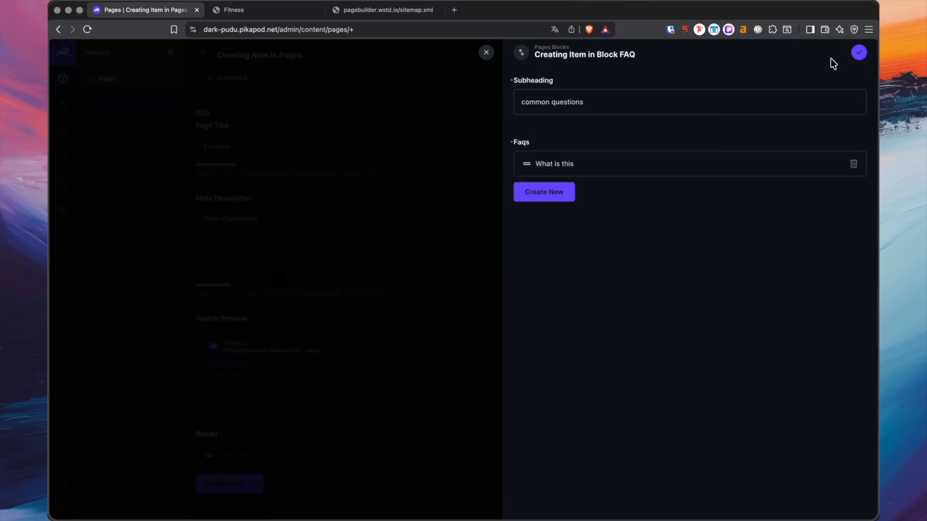
{"action": "left_click", "coordinate": [859, 52]}
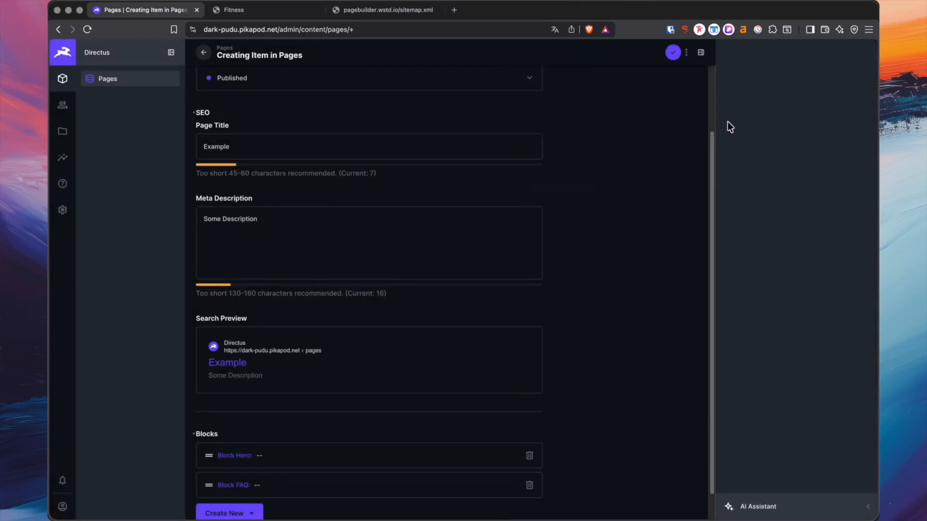
- Create a Block Feature item for the page with the subheading "This are awesome features"
{"action": "left_click", "coordinate": [224, 507]}
{"action": "left_click", "coordinate": [237, 454]}
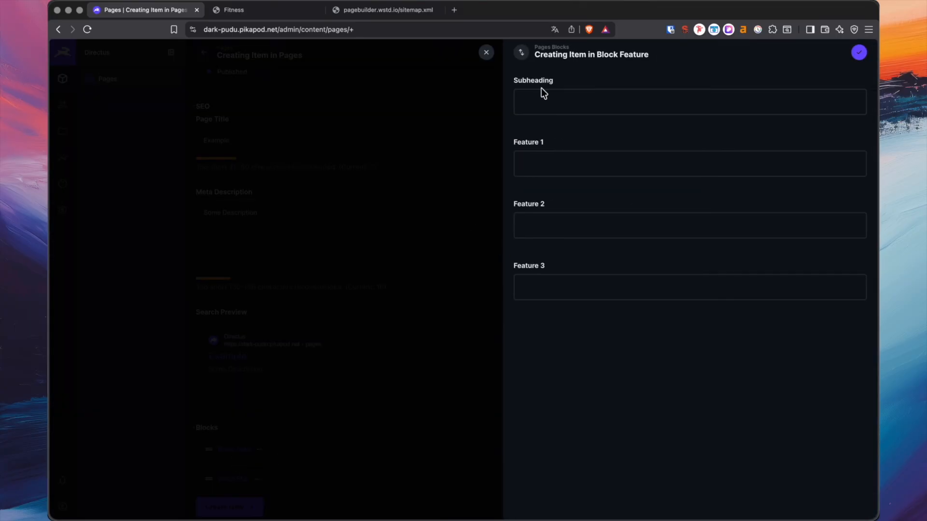
{"action": "left_click", "coordinate": [549, 99]}
{"action": "type", "text": "T"}
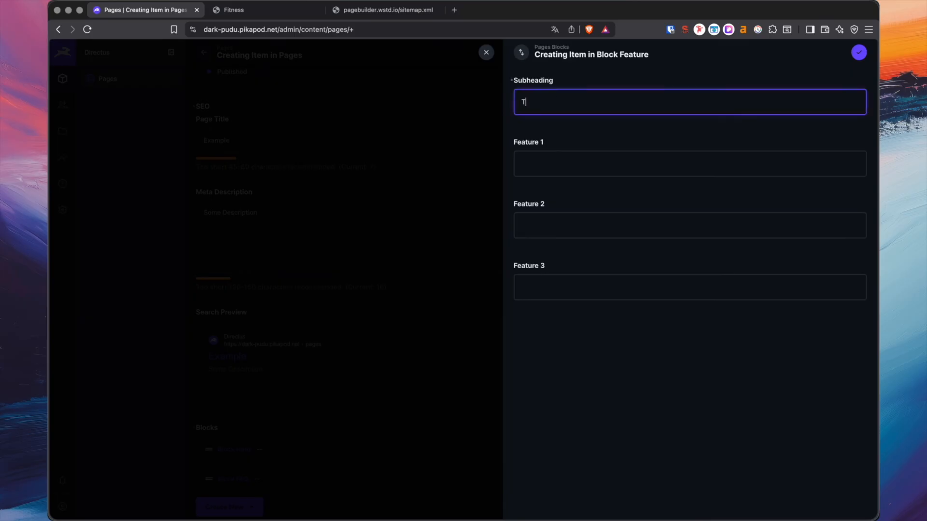
{"action": "type", "text": "his are awesome features"}
- Fill in the three features as "Nice", "Greate" and "awesome" and save the feature block to the page
{"action": "key", "text": "Tab"}
{"action": "type", "text": "Nic"}
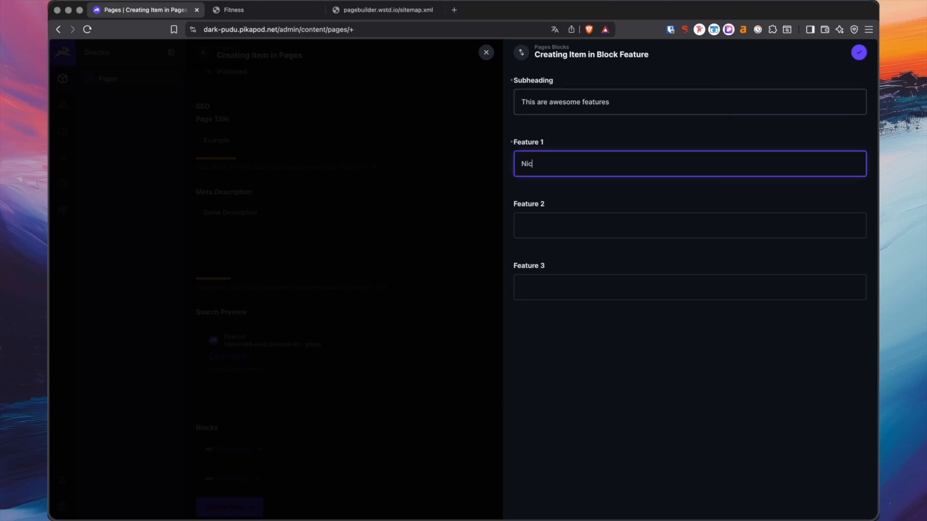
{"action": "type", "text": "e"}
{"action": "key", "text": "Tab"}
{"action": "type", "text": "Gre"}
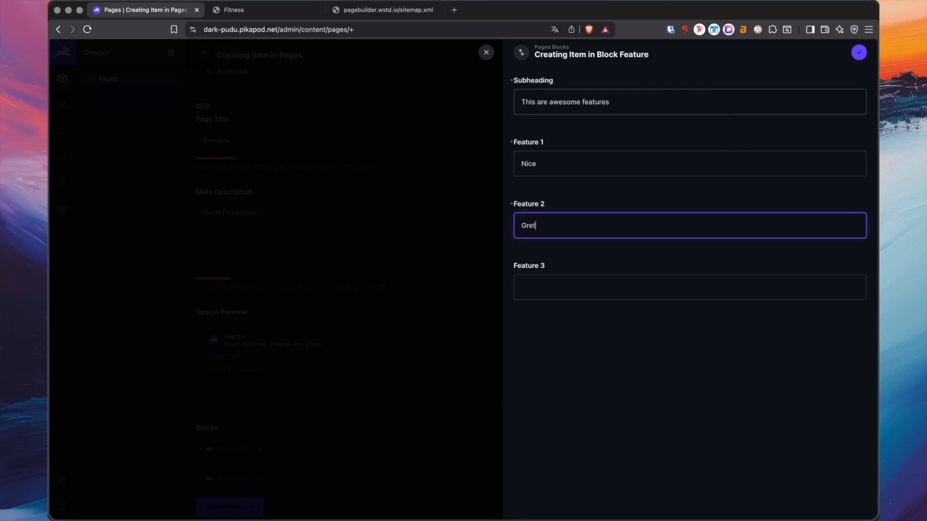
{"action": "type", "text": "ate"}
{"action": "key", "text": "Tab"}
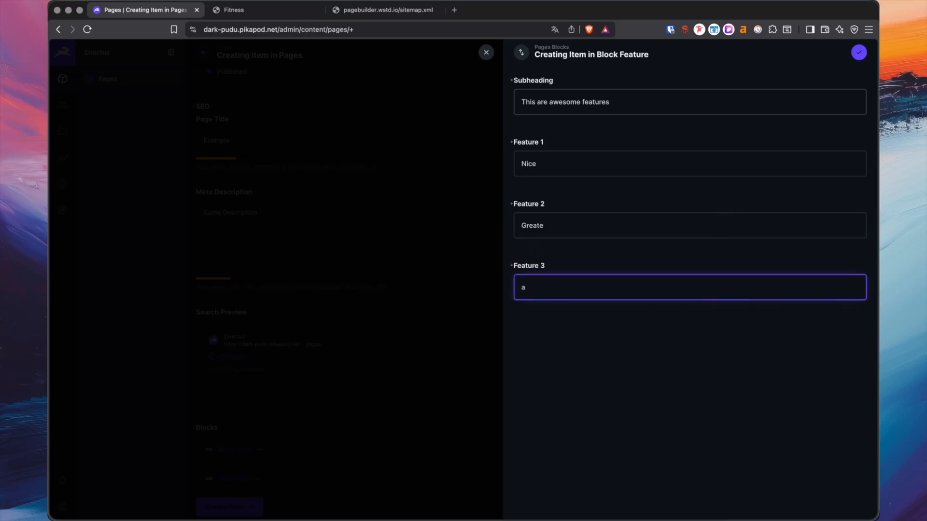
{"action": "type", "text": "awesome"}
{"action": "left_click", "coordinate": [859, 53]}
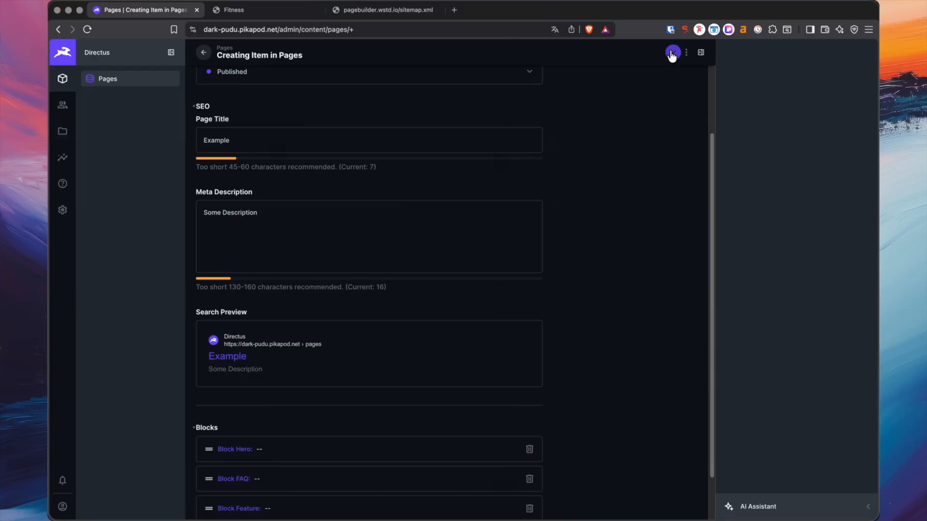
- Save the new page with its hero, FAQ and feature blocks in the existing order
{"action": "scroll", "coordinate": [366, 410], "scroll_direction": "down", "scroll_amount": 3}
{"action": "mouse_move", "coordinate": [207, 455]}
{"action": "left_mouse_down"}
{"action": "mouse_move", "coordinate": [202, 422]}
{"action": "mouse_move", "coordinate": [203, 452]}
{"action": "left_mouse_up"}
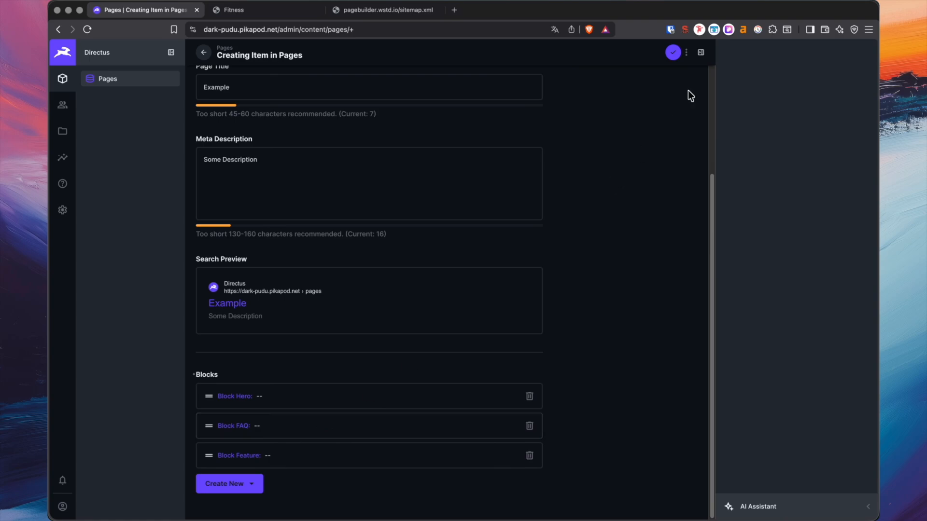
{"action": "left_click", "coordinate": [673, 52]}
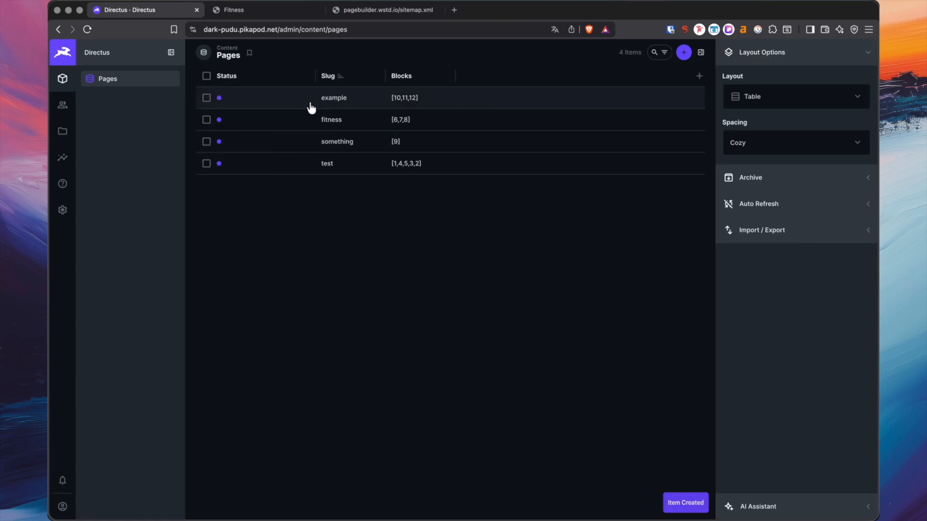
- Switch to the website's open Fitness page and load pagebuilder.wstd.io/example instead to view the new page
{"action": "left_click", "coordinate": [245, 11]}
{"action": "left_click", "coordinate": [324, 30]}
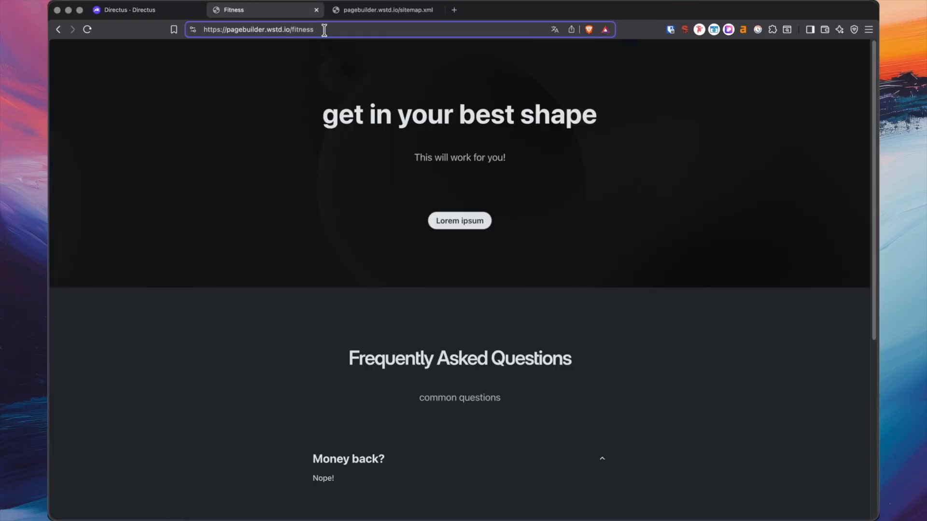
{"action": "key", "text": "BackSpace"}
{"action": "key", "text": "BackSpace"}
{"action": "key", "text": "BackSpace"}
{"action": "key", "text": "BackSpace"}
{"action": "key", "text": "BackSpace"}
{"action": "key", "text": "BackSpace"}
{"action": "key", "text": "BackSpace"}
{"action": "type", "text": "ex"}
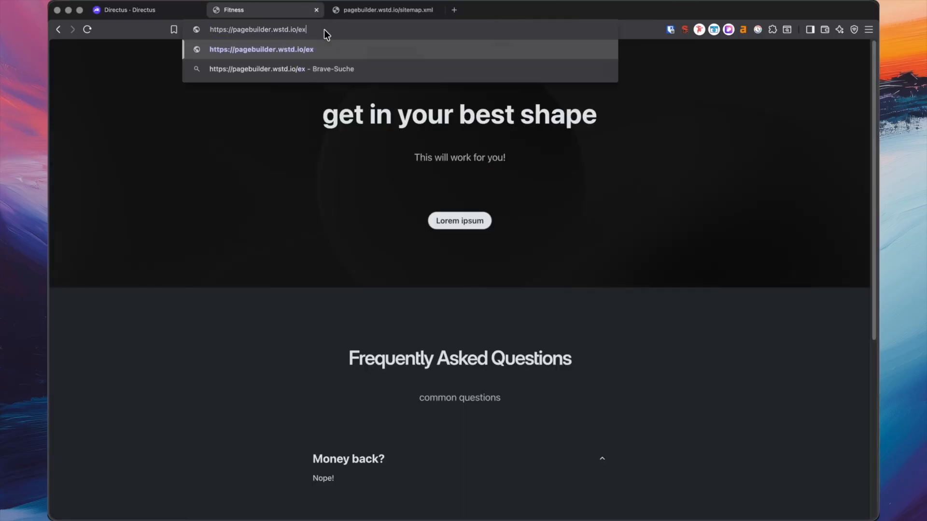
{"action": "type", "text": "ample"}
{"action": "key", "text": "Return"}
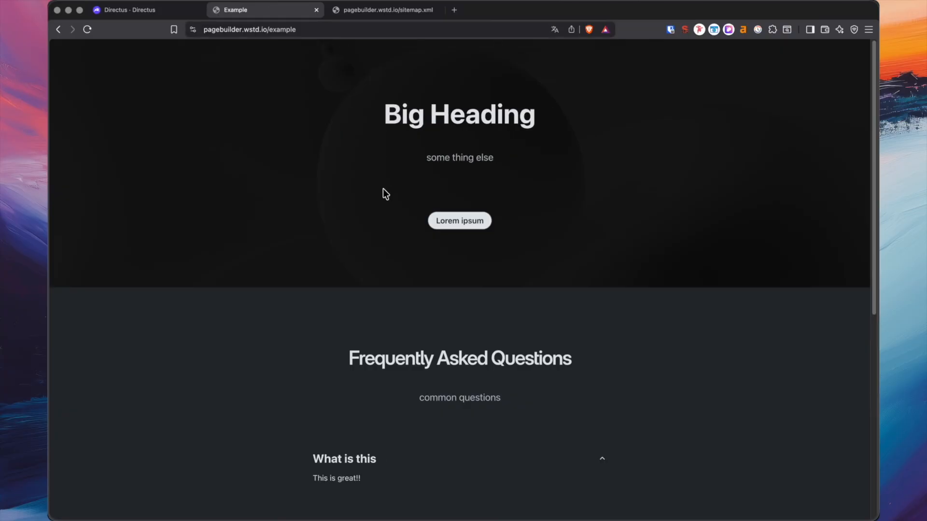
- Look through the published example page's hero, FAQ and features sections
{"action": "scroll", "coordinate": [384, 190], "scroll_direction": "down", "scroll_amount": 3}
{"action": "left_click", "coordinate": [392, 309]}
{"action": "left_click", "coordinate": [394, 310]}
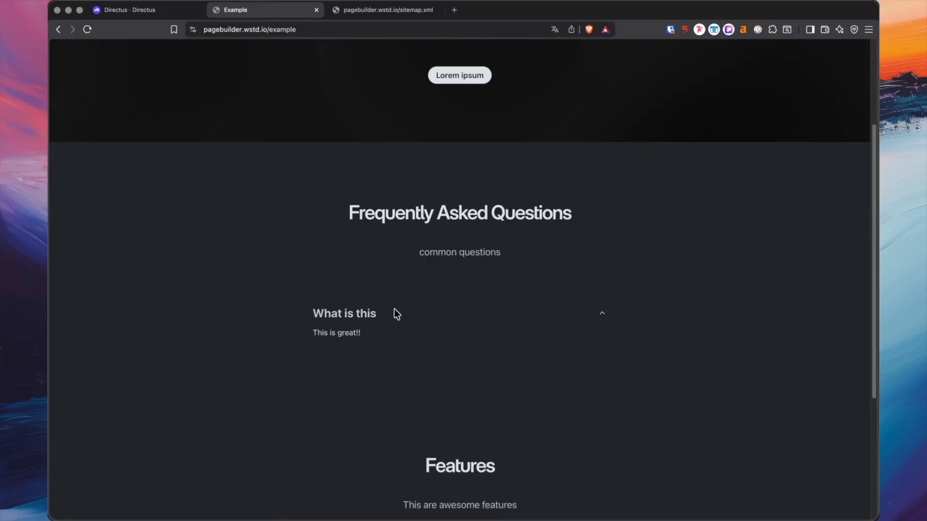
{"action": "scroll", "coordinate": [396, 313], "scroll_direction": "down", "scroll_amount": 4}
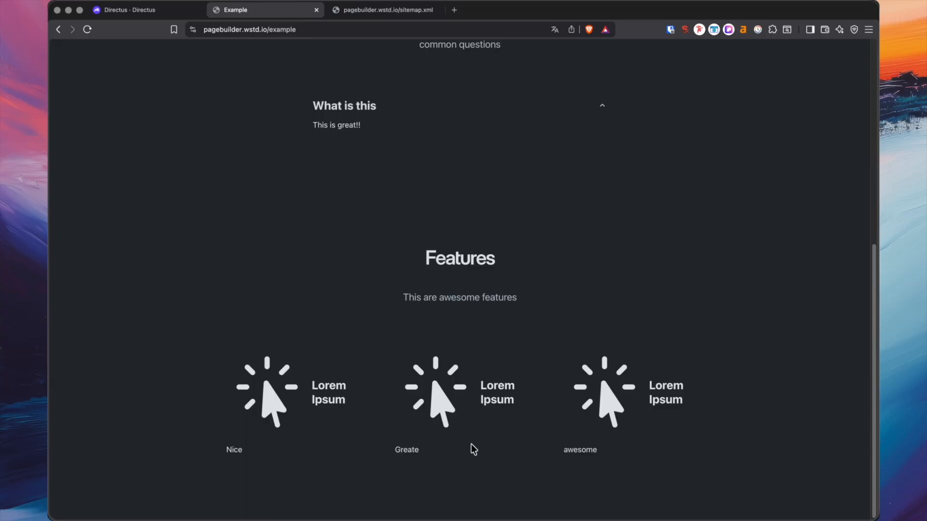
{"action": "scroll", "coordinate": [389, 77], "scroll_direction": "up", "scroll_amount": 7}
- Reload the website's sitemap.xml to check its page entries, and return to the Example page
{"action": "left_click", "coordinate": [368, 10]}
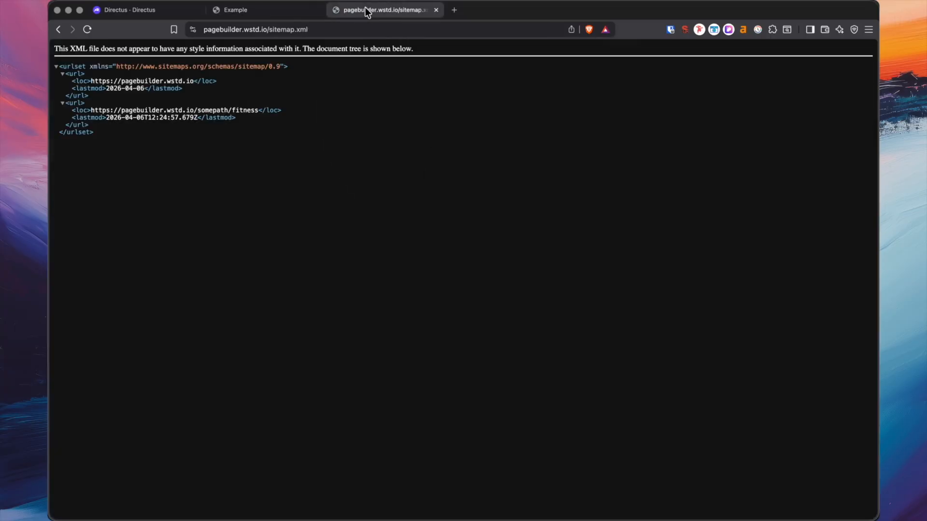
{"action": "key", "text": "super+r"}
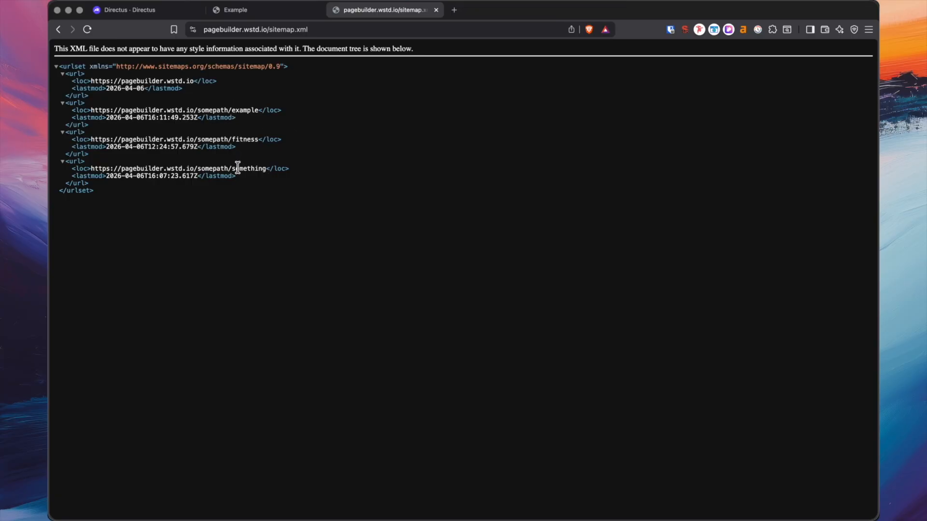
{"action": "left_click", "coordinate": [233, 11]}
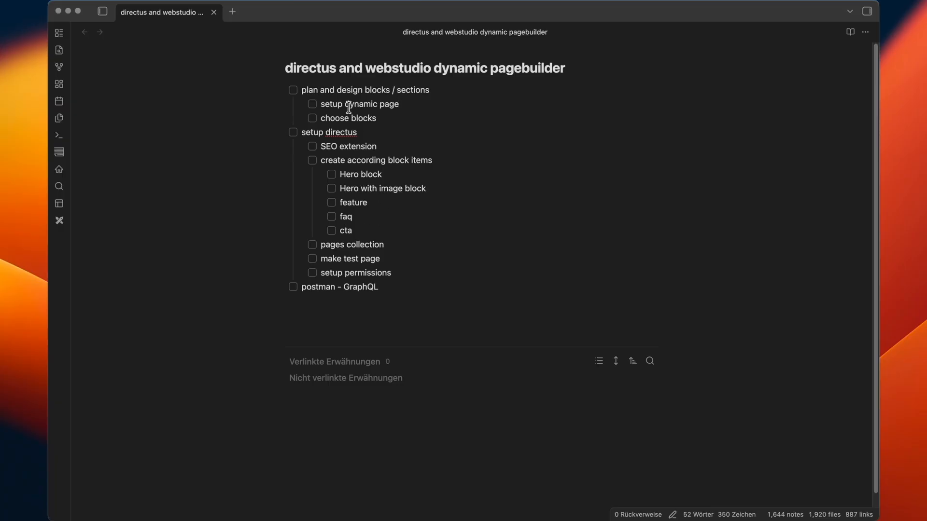
- Switch to Webstudio and create a new page named "landingpages" with the dynamic path "/:slug"
{"action": "key", "text": "super+Tab"}
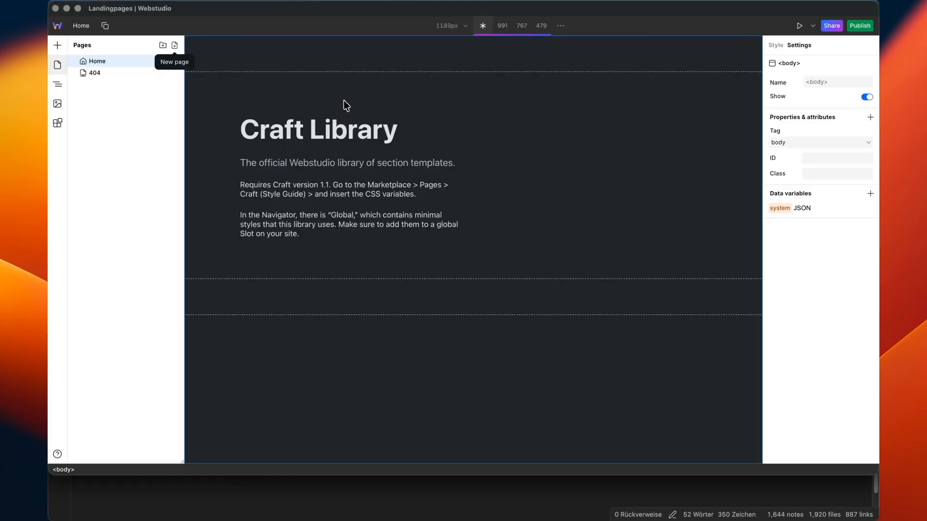
{"action": "left_click", "coordinate": [173, 48]}
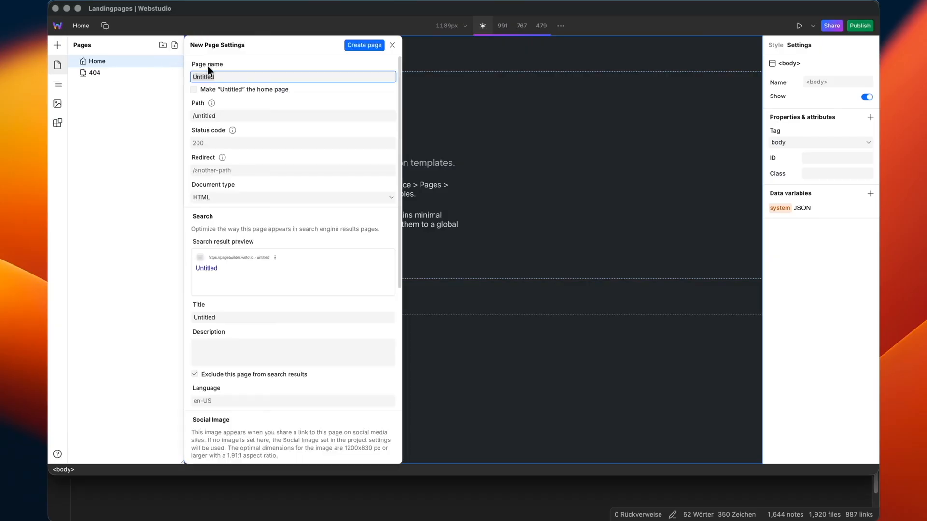
{"action": "type", "text": "landig"}
{"action": "key", "text": "BackSpace"}
{"action": "type", "text": "ngpages"}
{"action": "key", "text": "Tab"}
{"action": "key", "text": "Tab"}
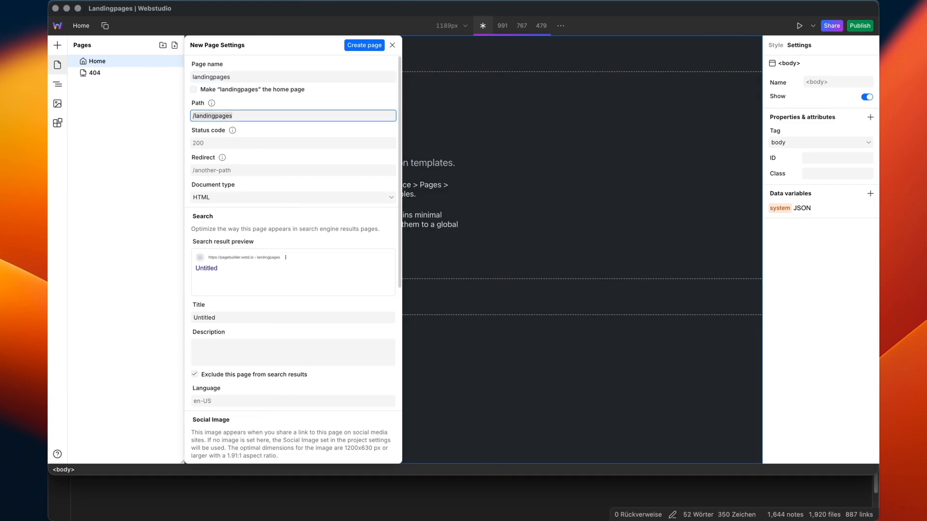
{"action": "type", "text": "/:"}
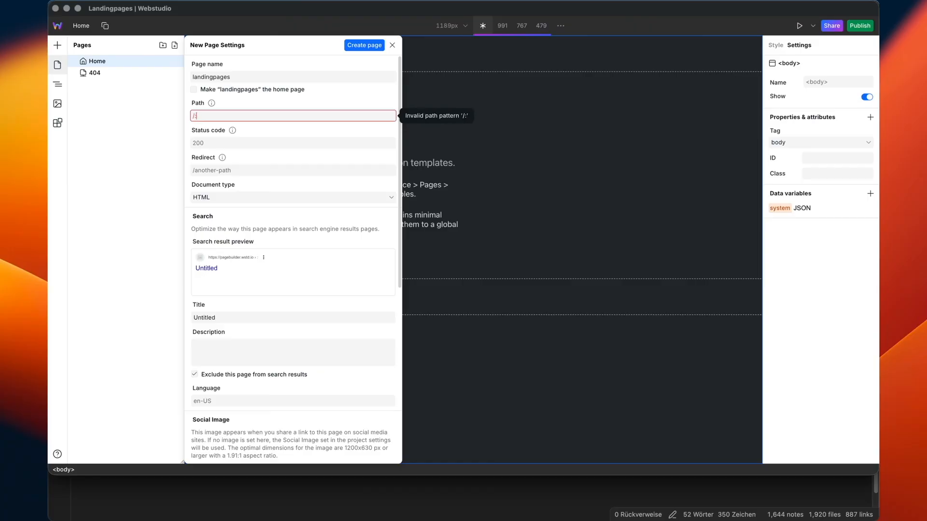
{"action": "type", "text": "slug"}
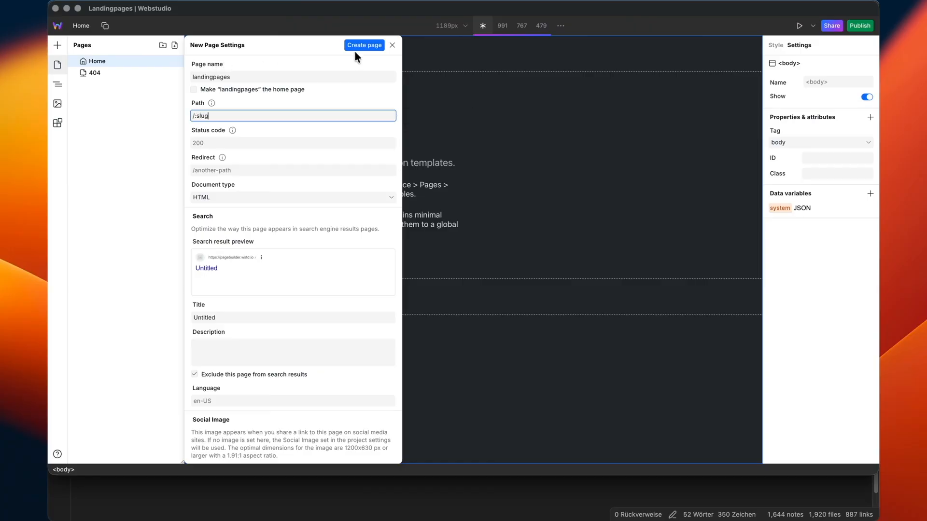
{"action": "left_click", "coordinate": [362, 45]}
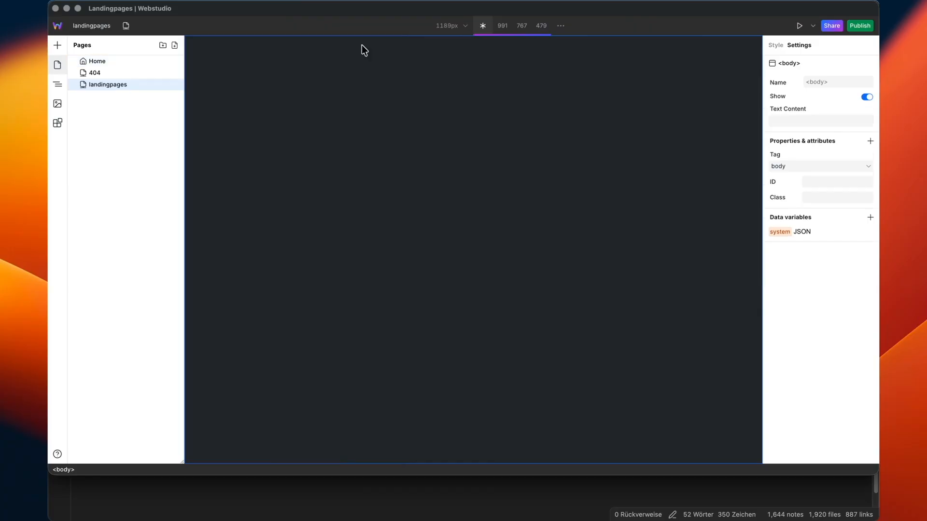
- Add an empty div element to the body of the landingpages page
{"action": "left_click", "coordinate": [58, 81]}
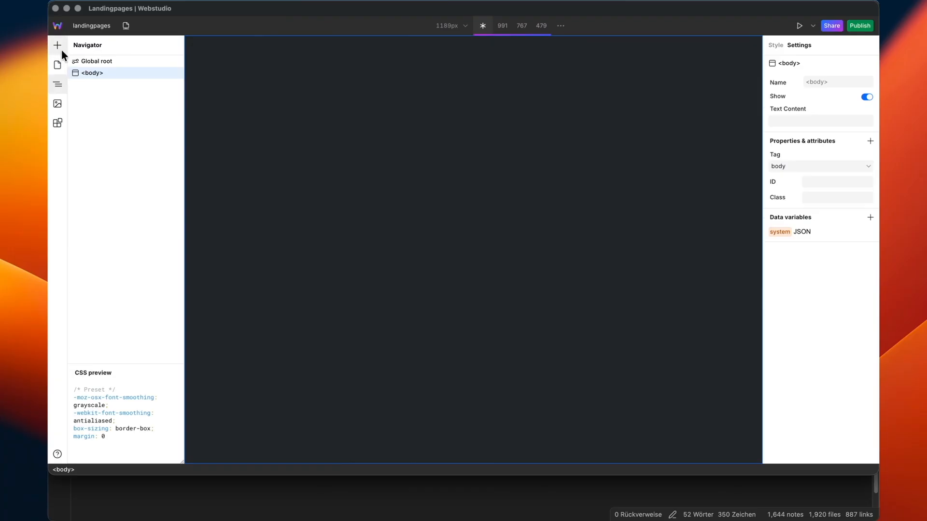
{"action": "left_click", "coordinate": [61, 48]}
{"action": "left_click", "coordinate": [94, 103]}
{"action": "key", "text": "a"}
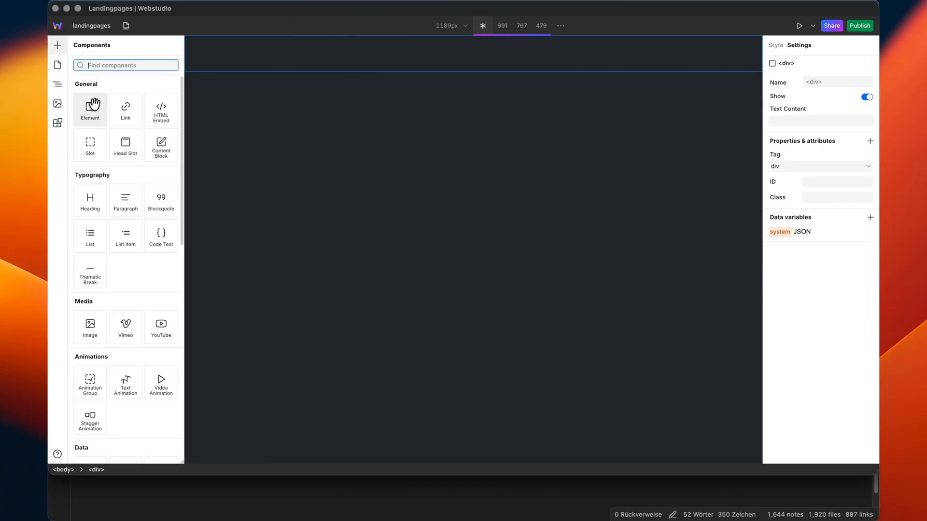
- Rename the div inside the body as "pagewrapper"
{"action": "left_click", "coordinate": [57, 64]}
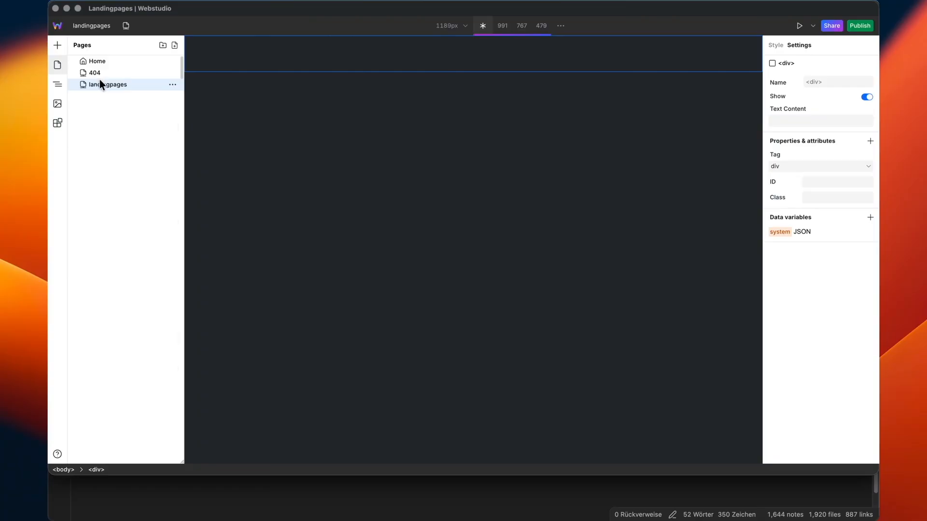
{"action": "left_click", "coordinate": [91, 84]}
{"action": "double_click", "coordinate": [91, 86]}
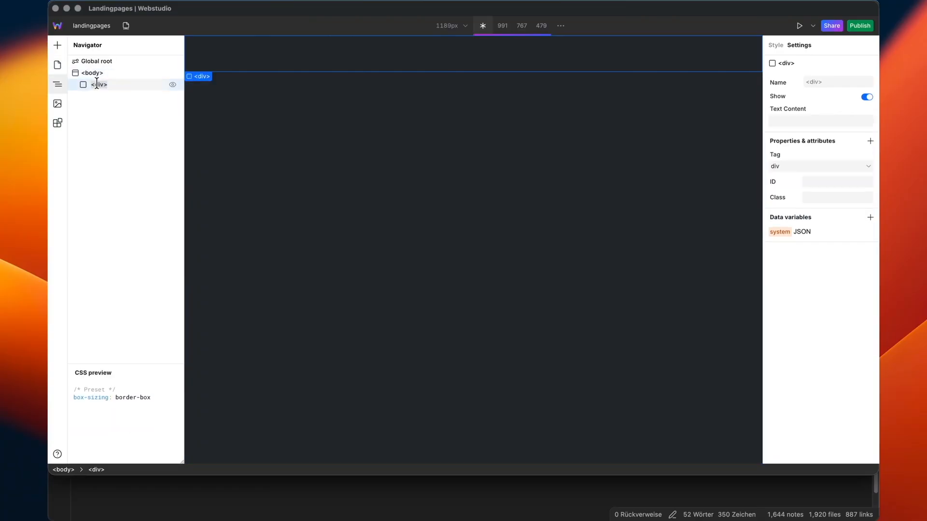
{"action": "type", "text": "pagewrapper"}
{"action": "key", "text": "Return"}
- Insert the Craft Library's Hero 3 section into the body, resolving the token conflict with "Ours"
{"action": "left_click", "coordinate": [94, 74]}
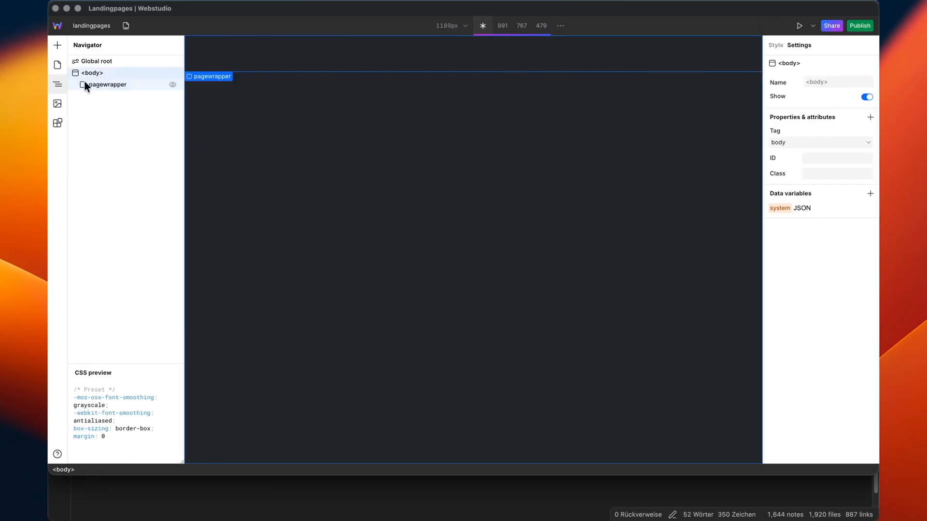
{"action": "left_click", "coordinate": [57, 122]}
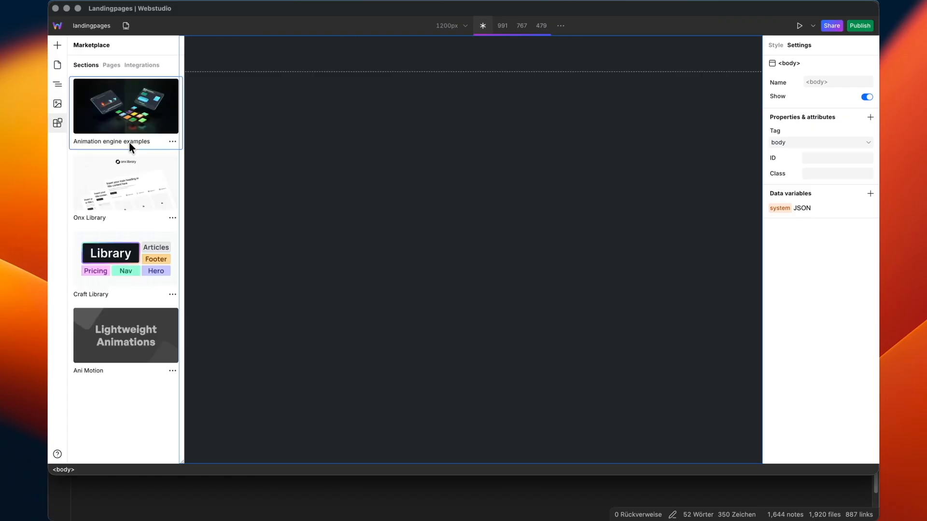
{"action": "left_click", "coordinate": [117, 277]}
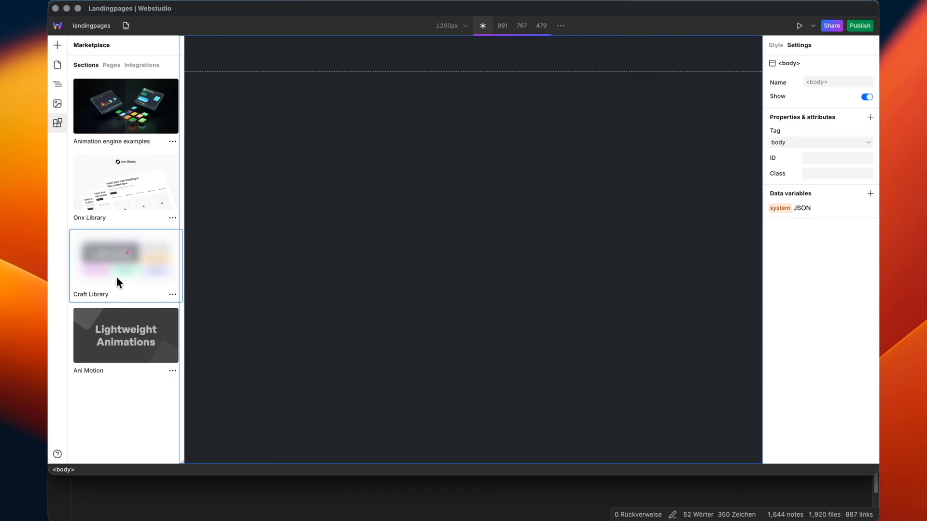
{"action": "scroll", "coordinate": [126, 228], "scroll_direction": "down", "scroll_amount": 1}
{"action": "scroll", "coordinate": [127, 229], "scroll_direction": "down", "scroll_amount": 5}
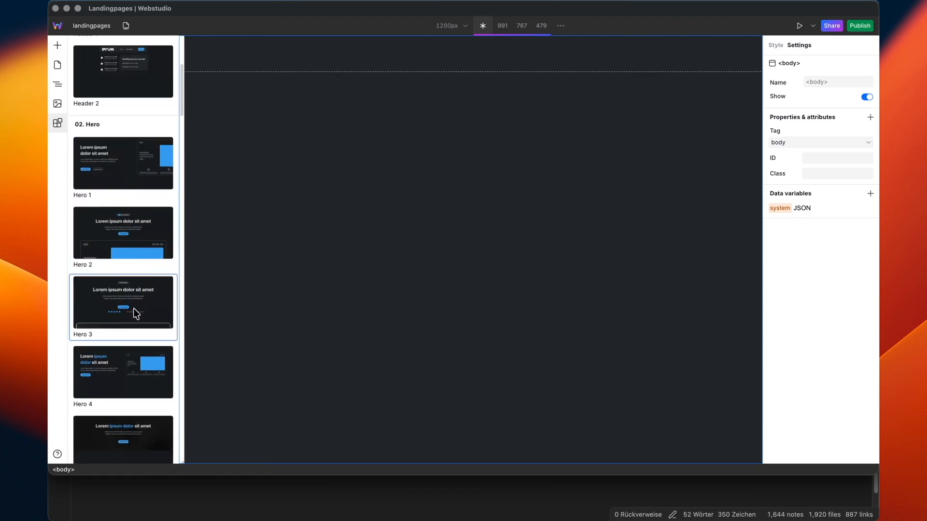
{"action": "left_click", "coordinate": [136, 313]}
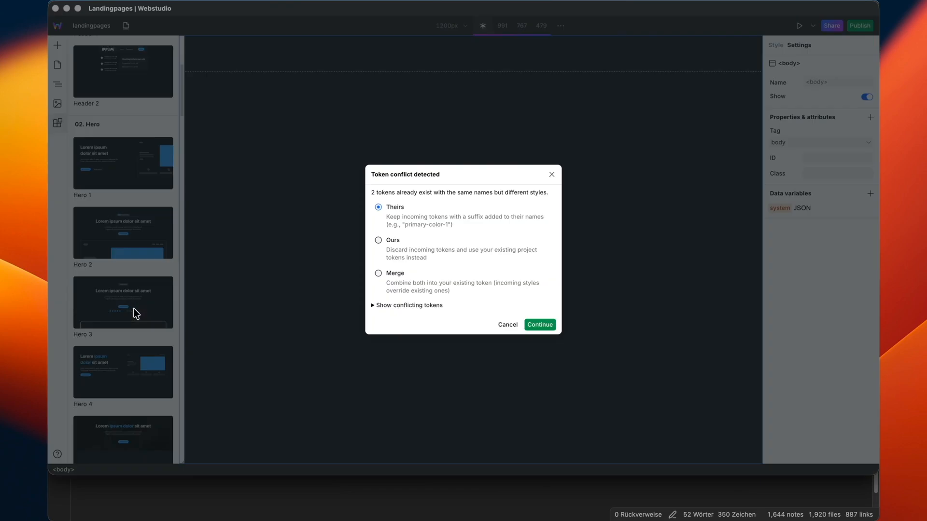
{"action": "left_click", "coordinate": [425, 260]}
{"action": "left_click", "coordinate": [540, 325]}
- Insert the Hero 5 section from the Craft Library, keeping the project's own tokens ("Ours")
{"action": "scroll", "coordinate": [109, 256], "scroll_direction": "down", "scroll_amount": 1}
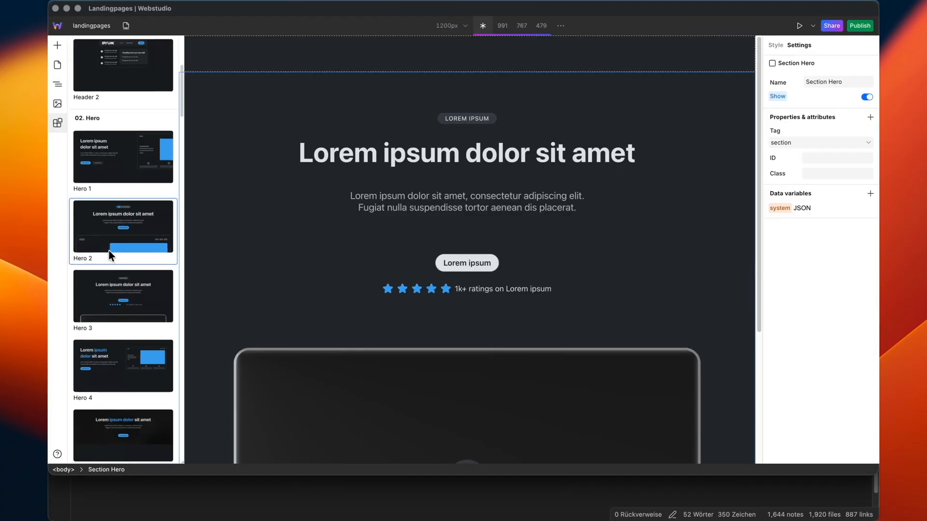
{"action": "scroll", "coordinate": [109, 256], "scroll_direction": "down", "scroll_amount": 3}
{"action": "left_click", "coordinate": [110, 252]}
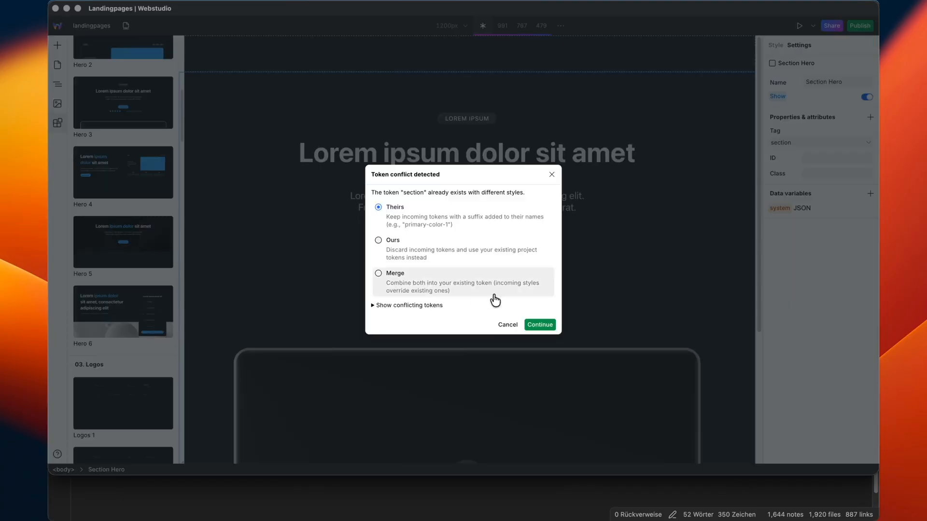
{"action": "left_click", "coordinate": [465, 254]}
{"action": "left_click", "coordinate": [543, 330]}
- Insert the Features 4 section from the Craft Library, resolving the token conflict with "Ours"
{"action": "scroll", "coordinate": [120, 273], "scroll_direction": "down", "scroll_amount": 6}
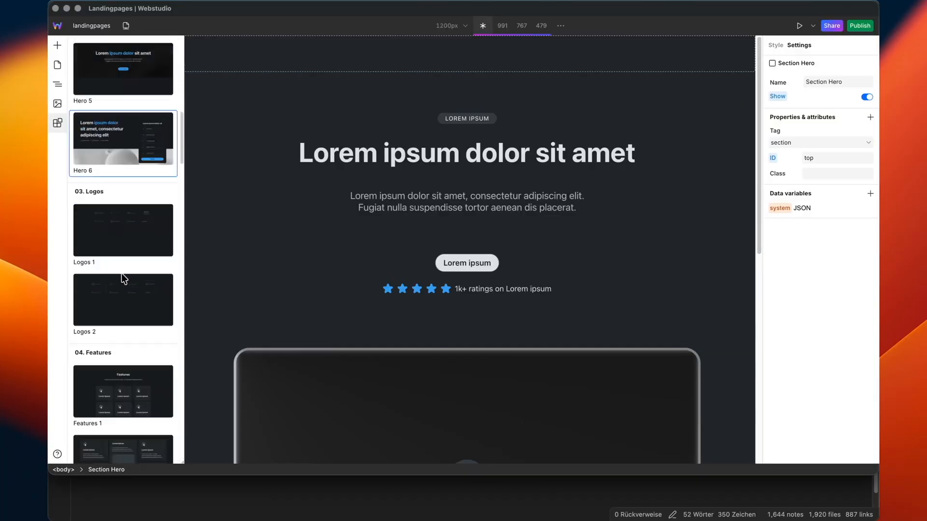
{"action": "scroll", "coordinate": [120, 273], "scroll_direction": "down", "scroll_amount": 2}
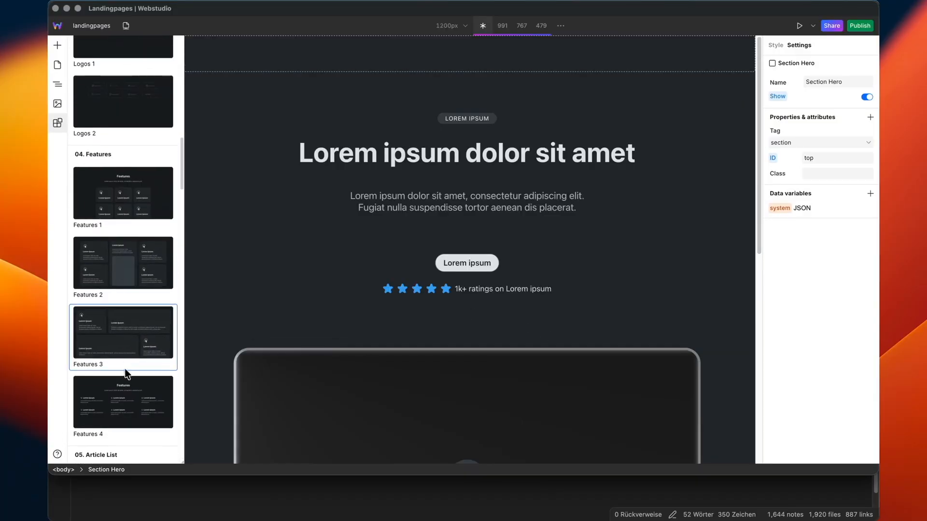
{"action": "left_click", "coordinate": [121, 387]}
{"action": "left_click", "coordinate": [486, 265]}
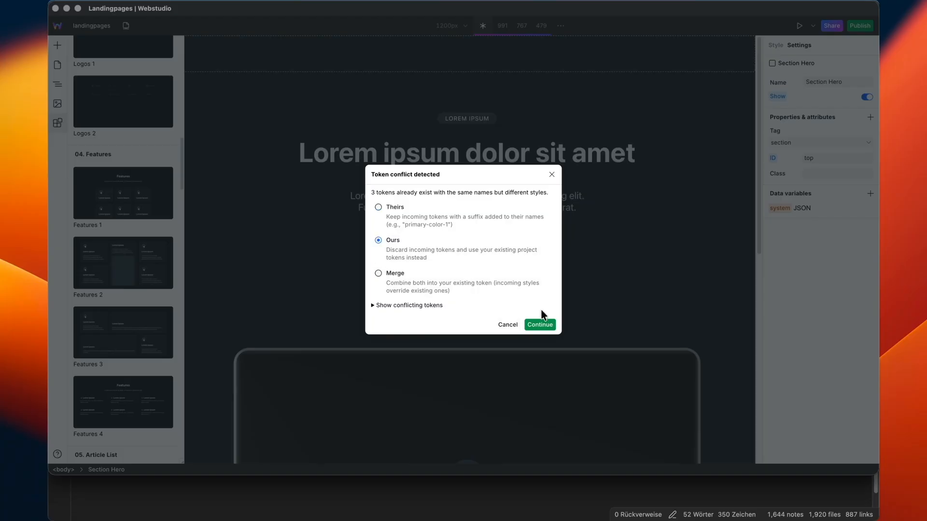
{"action": "left_click", "coordinate": [539, 324]}
- Insert the CTA 3 section from the Craft Library, resolving the token conflict with "Ours"
{"action": "scroll", "coordinate": [138, 245], "scroll_direction": "down", "scroll_amount": 15}
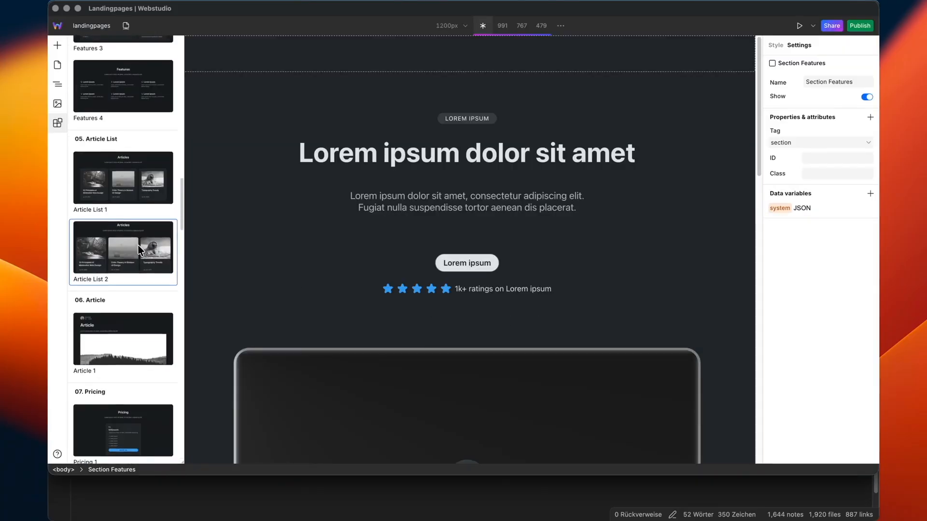
{"action": "scroll", "coordinate": [138, 245], "scroll_direction": "down", "scroll_amount": 15}
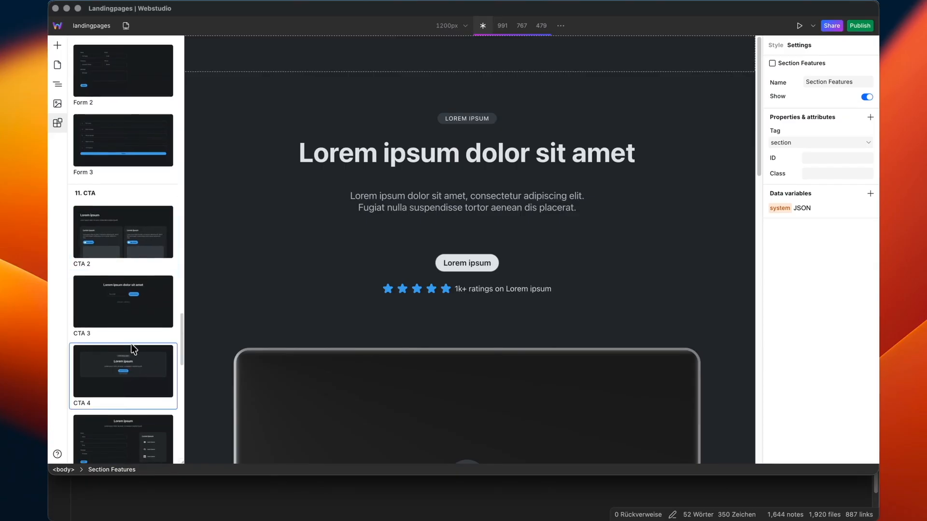
{"action": "scroll", "coordinate": [133, 352], "scroll_direction": "down", "scroll_amount": 5}
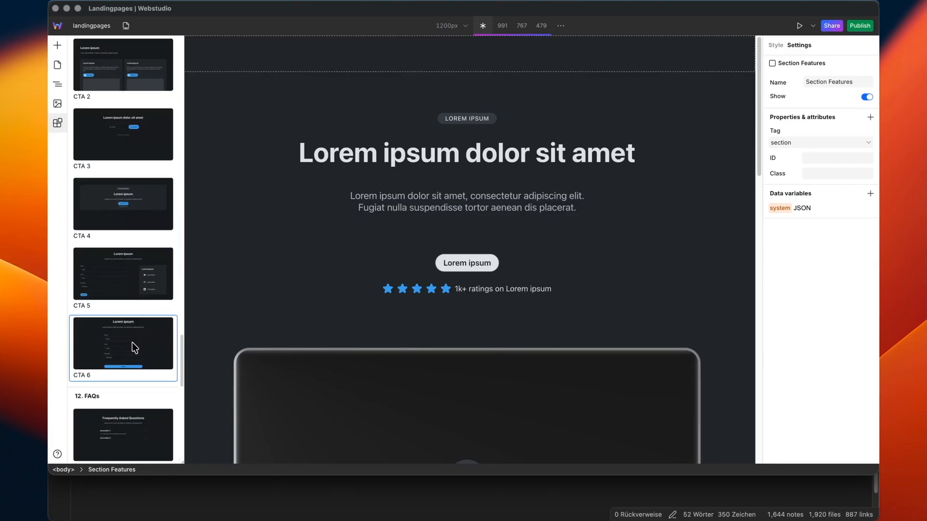
{"action": "scroll", "coordinate": [135, 345], "scroll_direction": "up", "scroll_amount": 1}
{"action": "left_click", "coordinate": [134, 167]}
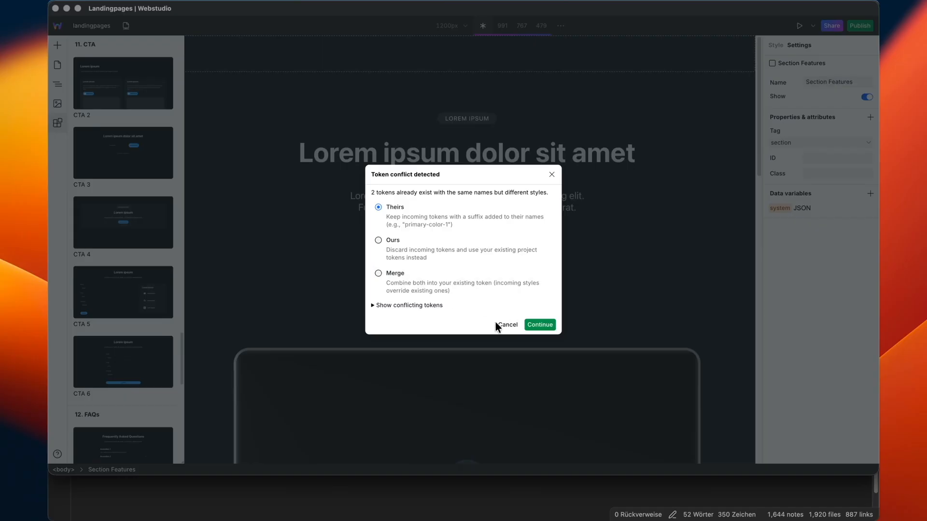
{"action": "left_click", "coordinate": [517, 263]}
{"action": "left_click", "coordinate": [548, 320]}
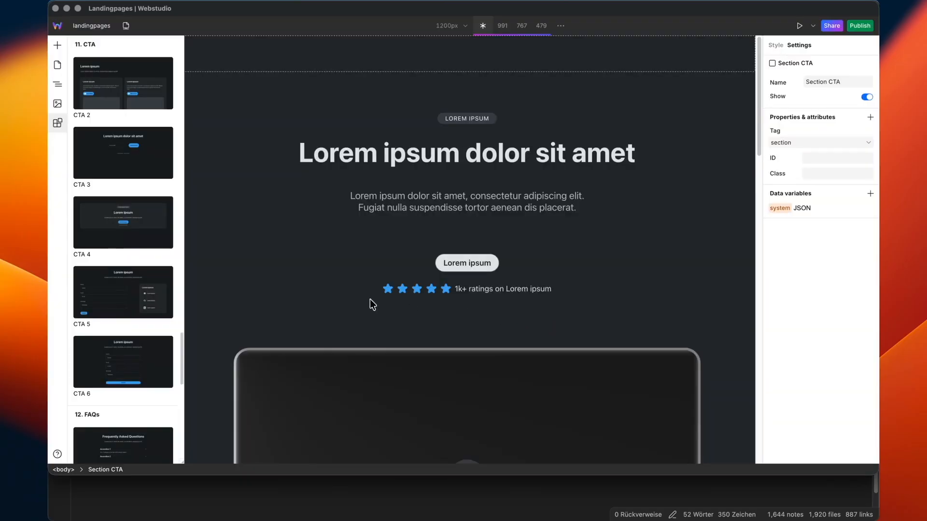
- Insert the FAQS section from the Craft Library, keeping the project's own tokens ("Ours")
{"action": "scroll", "coordinate": [149, 270], "scroll_direction": "down", "scroll_amount": 3}
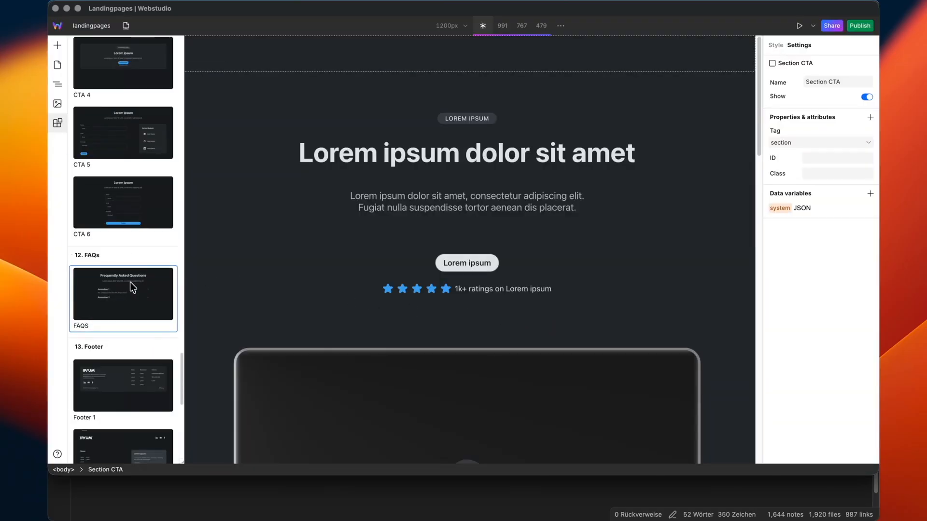
{"action": "scroll", "coordinate": [132, 291], "scroll_direction": "down", "scroll_amount": 4}
{"action": "scroll", "coordinate": [135, 290], "scroll_direction": "up", "scroll_amount": 4}
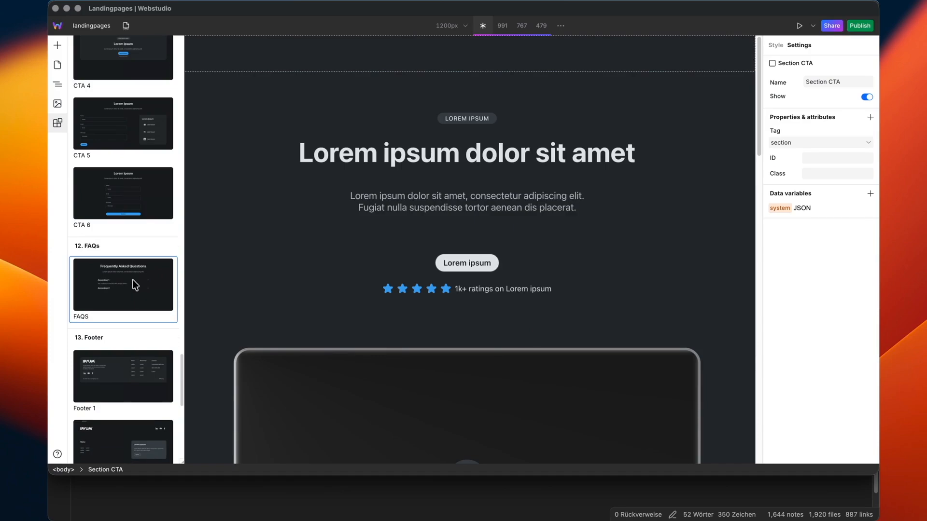
{"action": "left_click", "coordinate": [135, 284]}
{"action": "left_click", "coordinate": [476, 259]}
{"action": "left_click", "coordinate": [537, 324]}
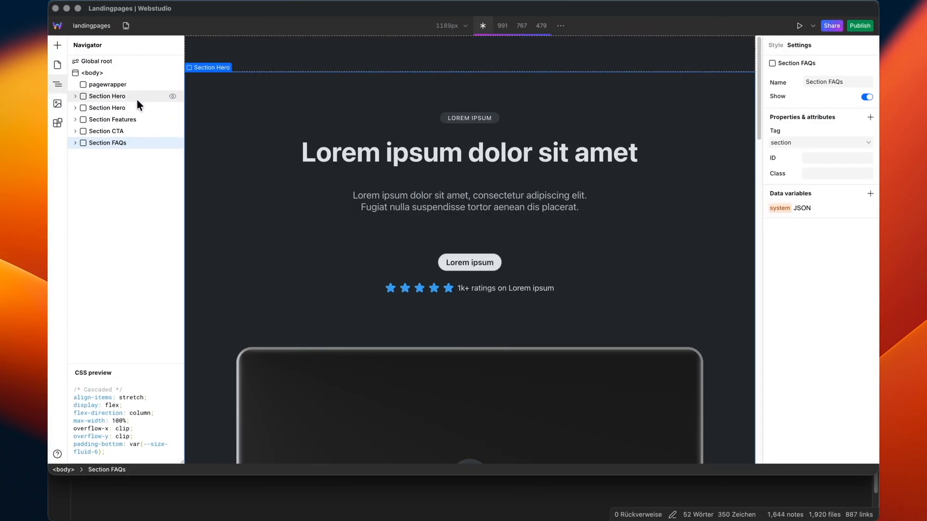
- Check the planned blocks in the page builder checklist in the notes app, and return to Webstudio
{"action": "key", "text": "super+Tab"}
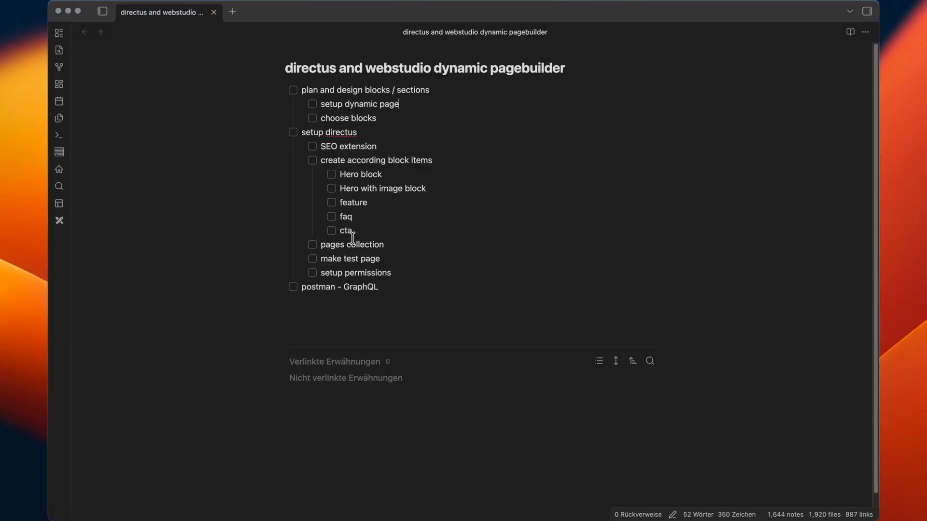
{"action": "key", "text": "super+Tab"}
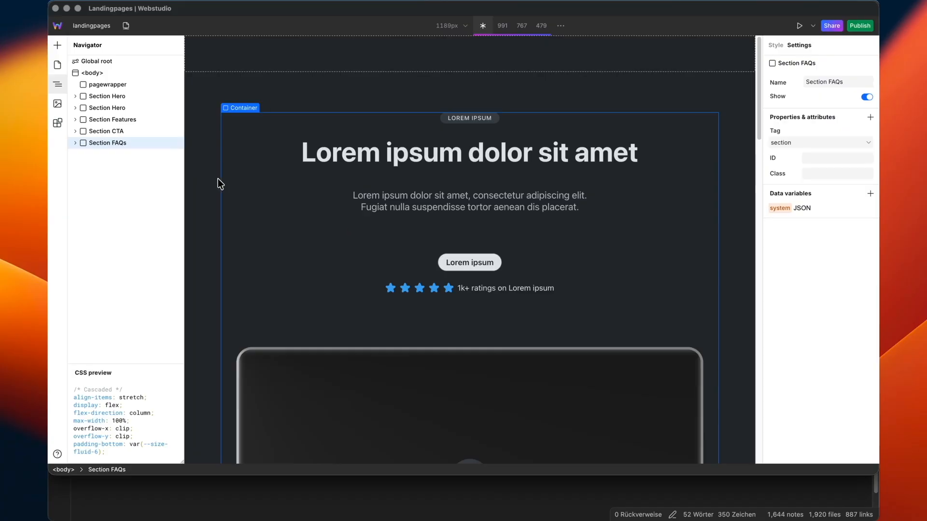
- Switch to the notes app and tick off "setup dynamic page", "choose blocks" and their parent task "plan and design blocks / sections"
{"action": "key", "text": "super+Tab"}
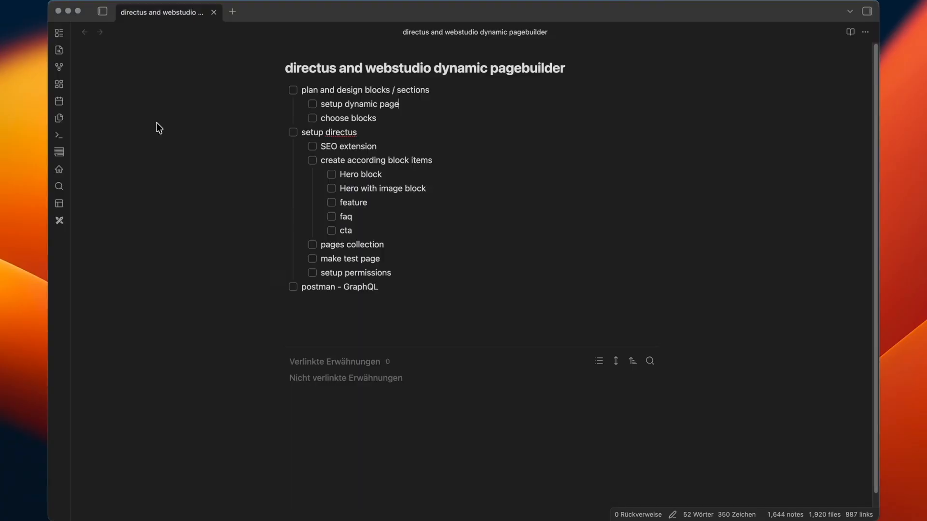
{"action": "left_click", "coordinate": [312, 103]}
{"action": "left_click", "coordinate": [313, 118]}
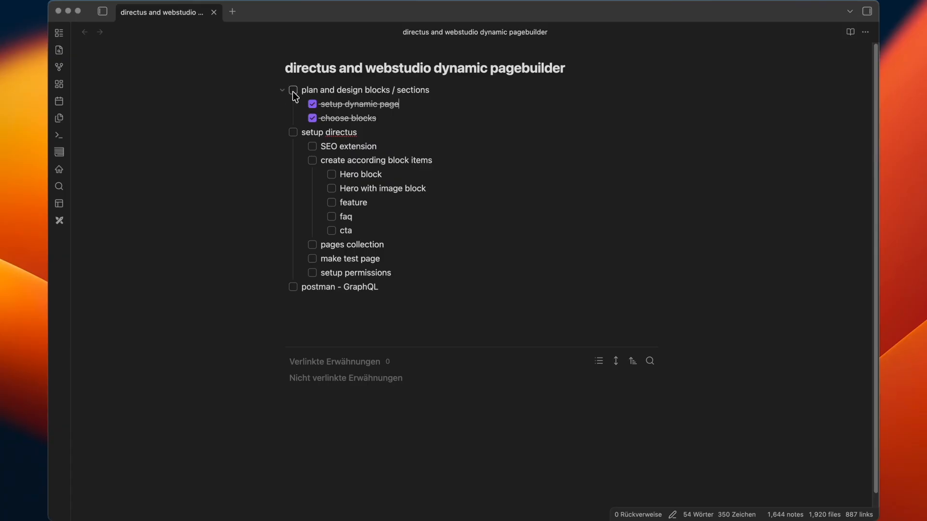
{"action": "left_click", "coordinate": [293, 91]}
- Switch to Directus, install the SEO Plugin bundle from the marketplace, reload the app and check it among the installed extensions
{"action": "key", "text": "super+Tab"}
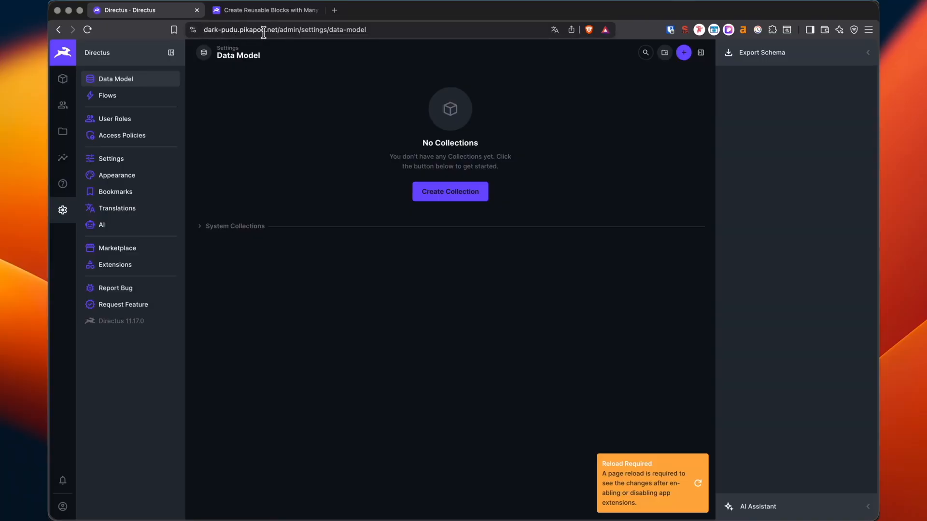
{"action": "left_click", "coordinate": [125, 266]}
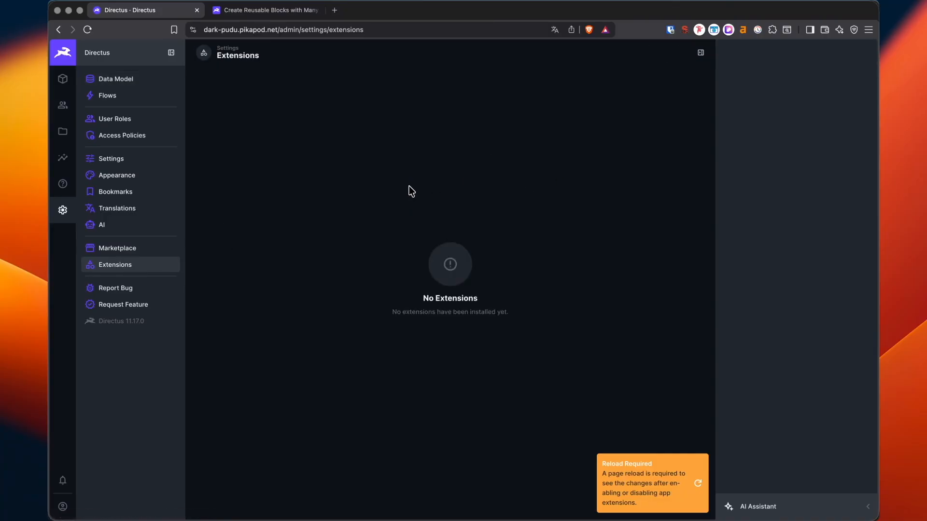
{"action": "left_click", "coordinate": [138, 250]}
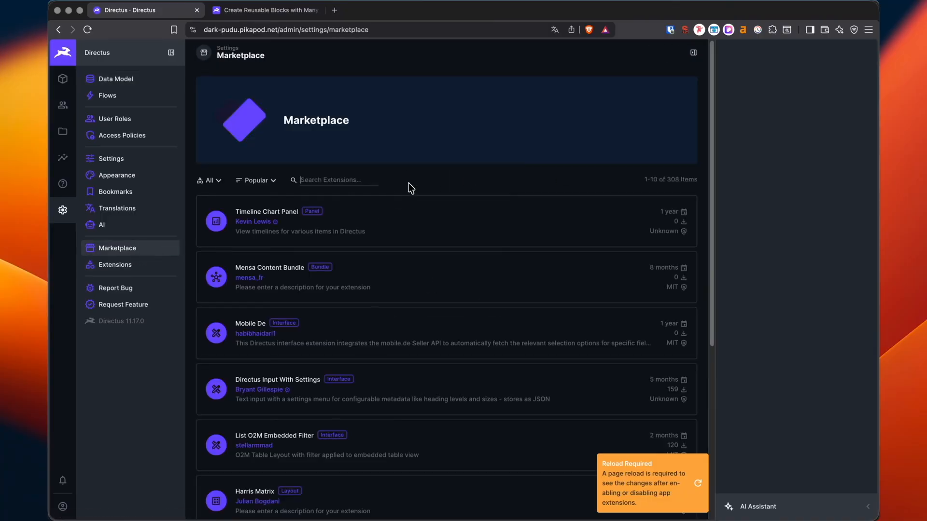
{"action": "type", "text": "seo"}
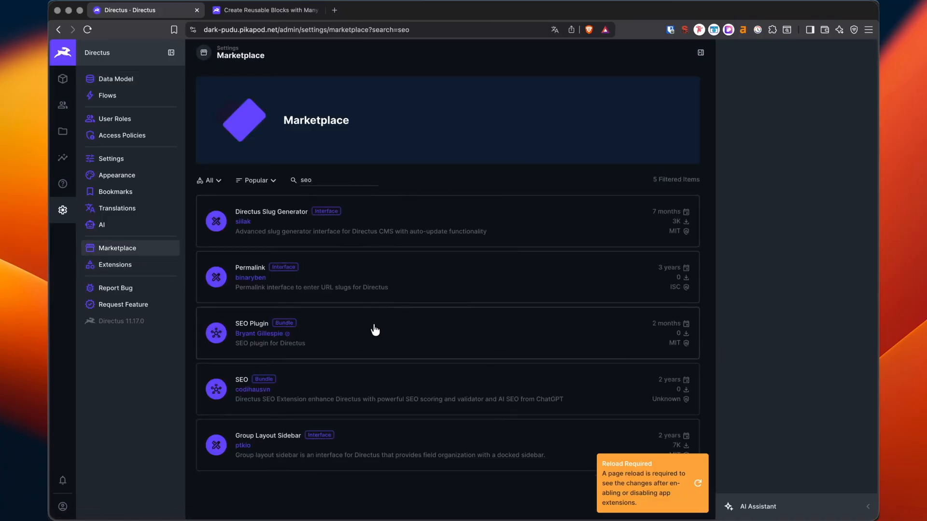
{"action": "left_click", "coordinate": [375, 327]}
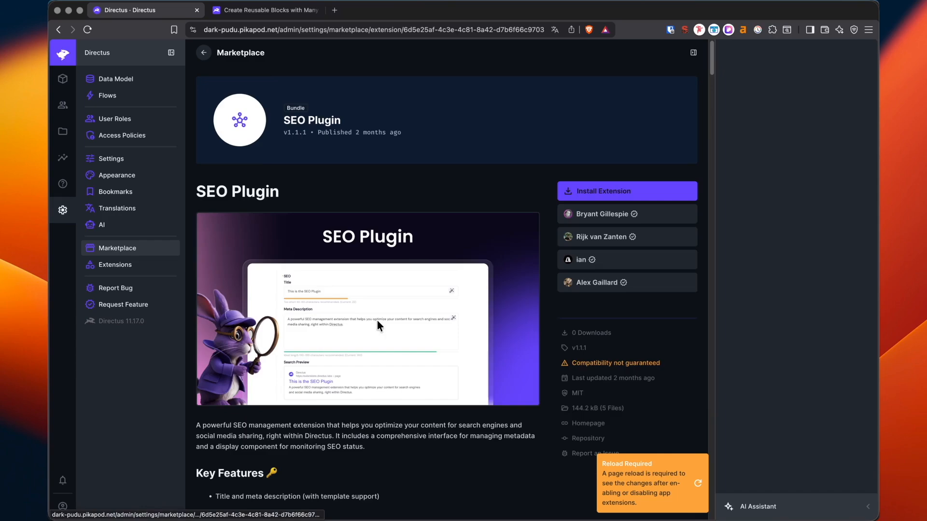
{"action": "left_click", "coordinate": [611, 194]}
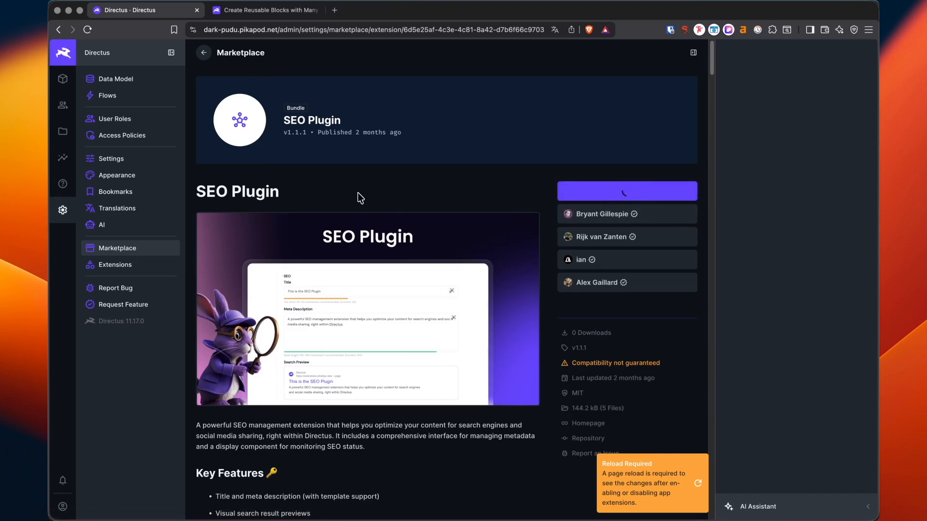
{"action": "left_click", "coordinate": [667, 476]}
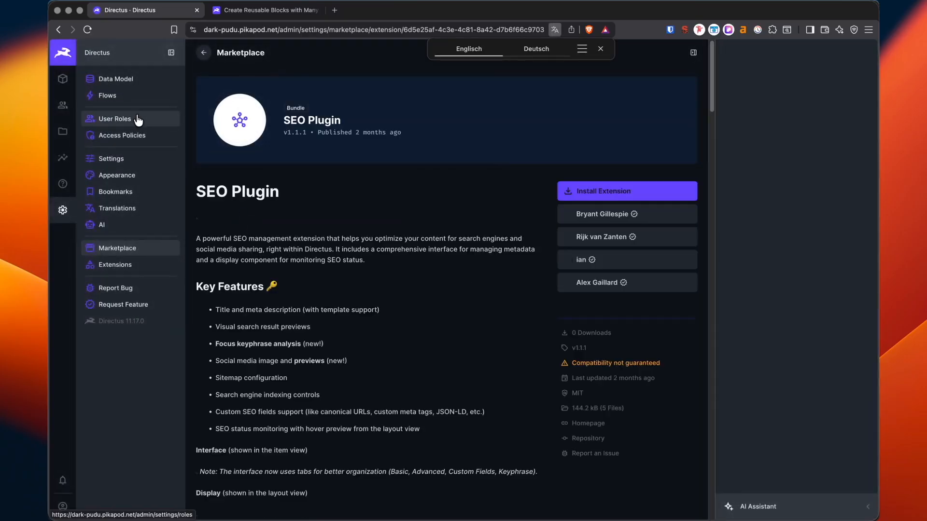
{"action": "left_click", "coordinate": [124, 264]}
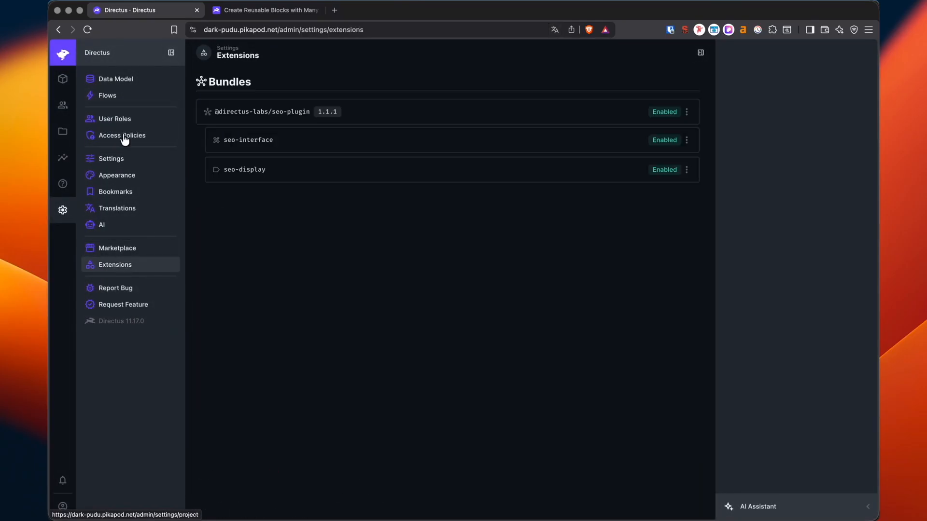
- Create a collection named block_hero_with_image with a Generated UUID primary key field id and no singleton setting
{"action": "left_click", "coordinate": [107, 80]}
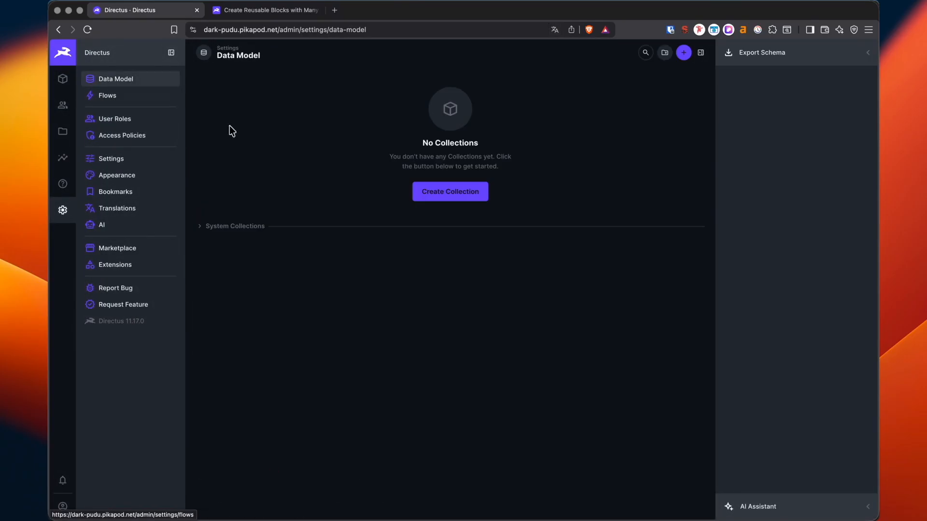
{"action": "left_click", "coordinate": [446, 193]}
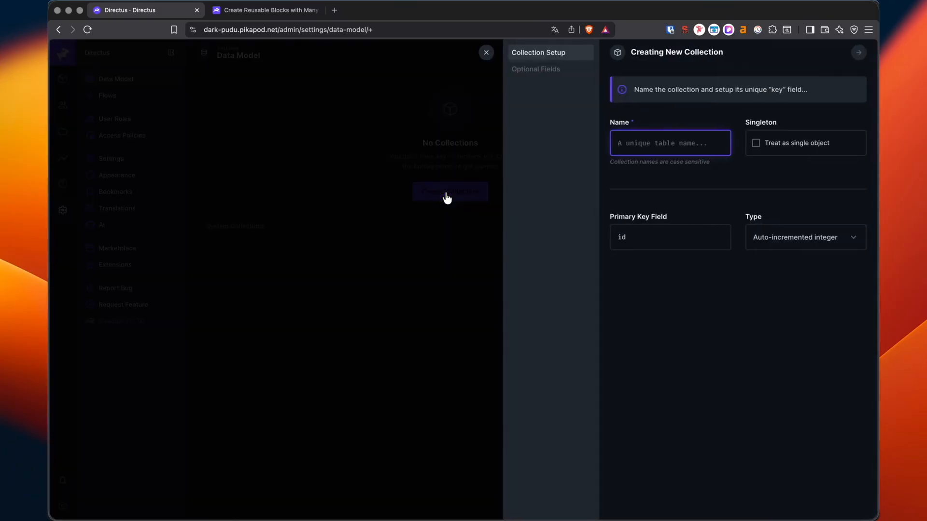
{"action": "type", "text": "block_hero_with_image"}
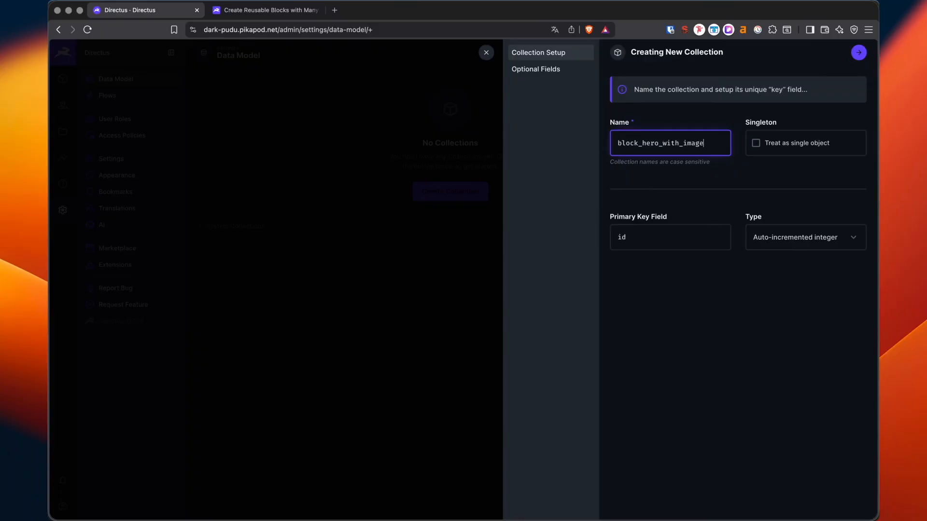
{"action": "left_click", "coordinate": [778, 243]}
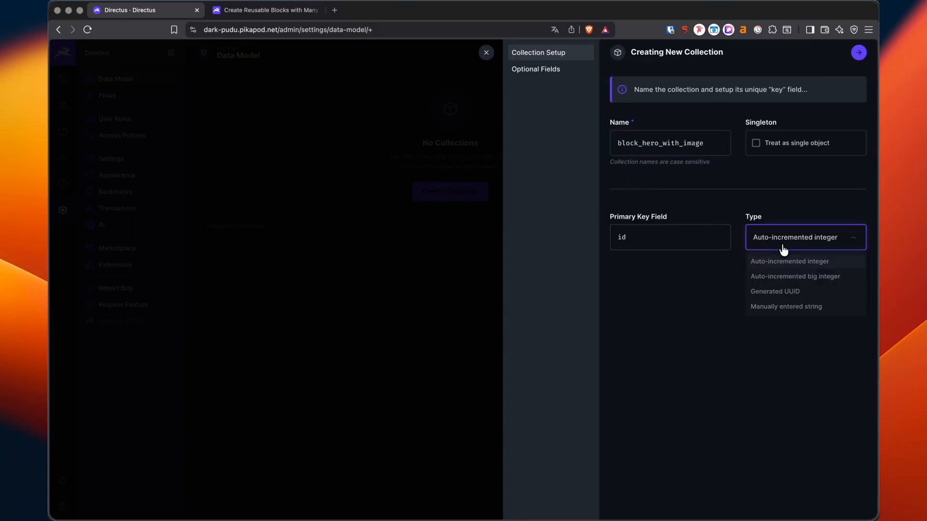
{"action": "left_click", "coordinate": [785, 292]}
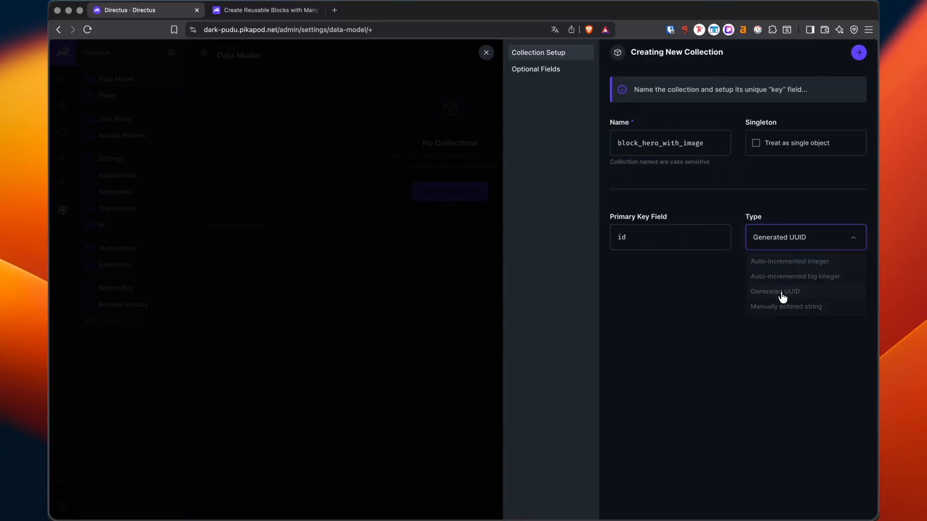
{"action": "left_click", "coordinate": [857, 54]}
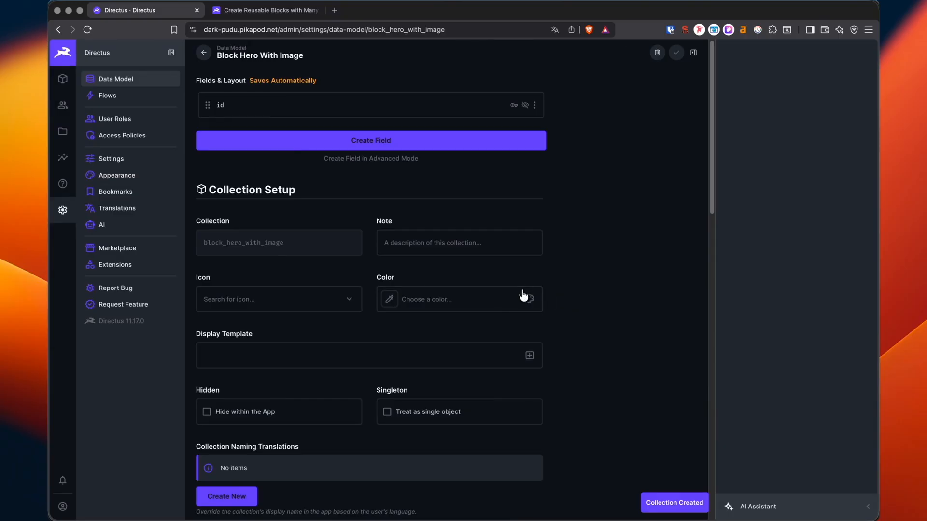
- Review the hero sections in Webstudio, and add a string input field eyebrow to the block_hero_with_image collection in Directus
{"action": "key", "text": "super+Tab"}
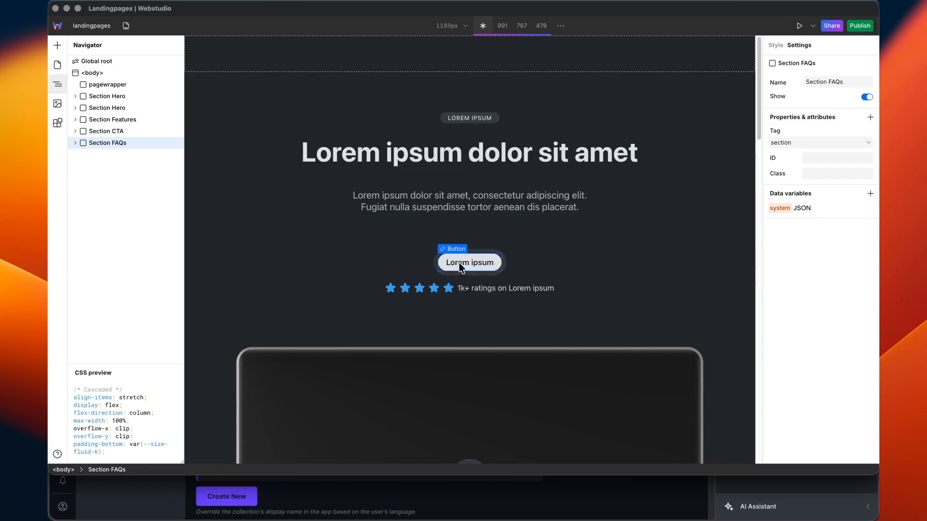
{"action": "scroll", "coordinate": [462, 228], "scroll_direction": "down", "scroll_amount": 1}
{"action": "scroll", "coordinate": [462, 228], "scroll_direction": "down", "scroll_amount": 10}
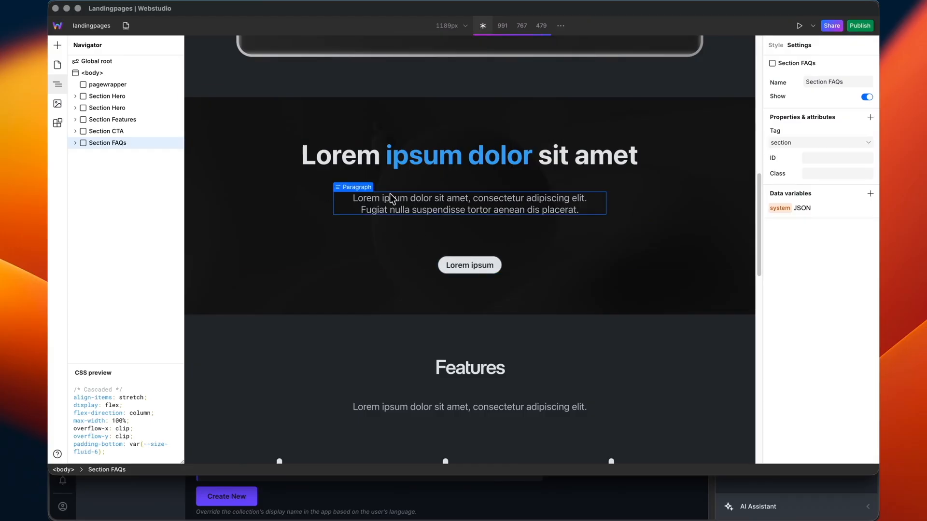
{"action": "key", "text": "super+Tab"}
{"action": "left_click", "coordinate": [304, 140]}
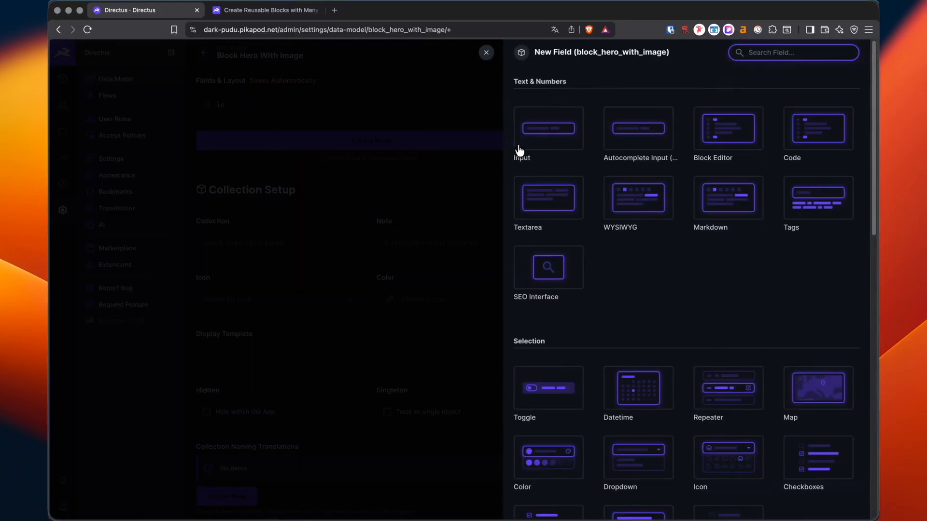
{"action": "left_click", "coordinate": [541, 143]}
{"action": "type", "text": "e"}
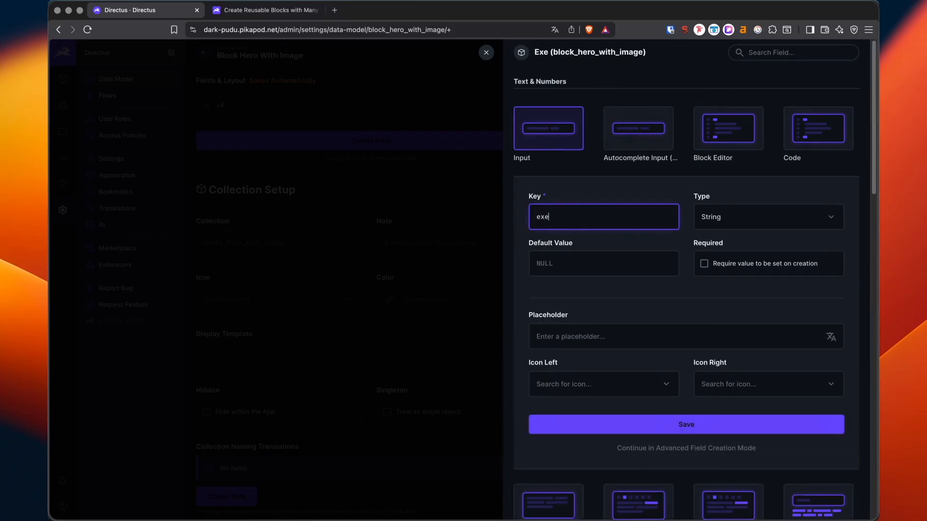
{"action": "type", "text": "yebrow"}
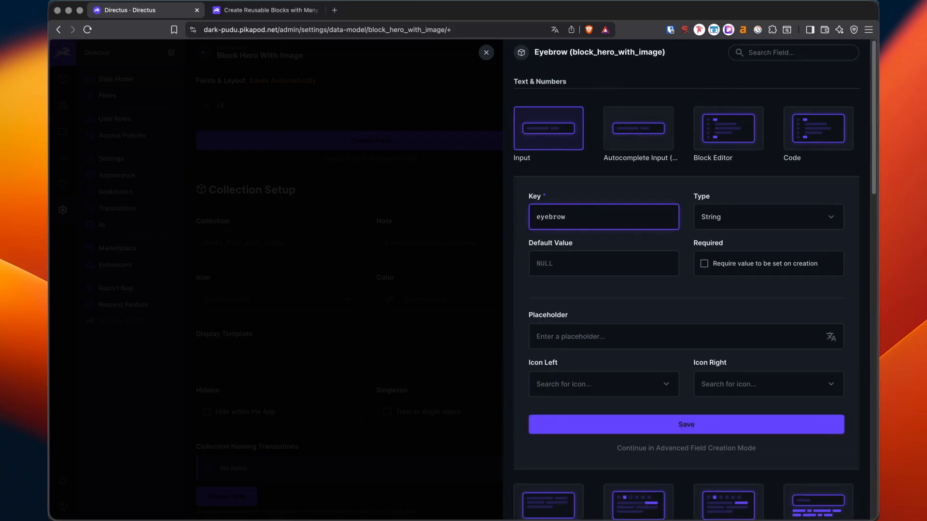
{"action": "left_click", "coordinate": [688, 429]}
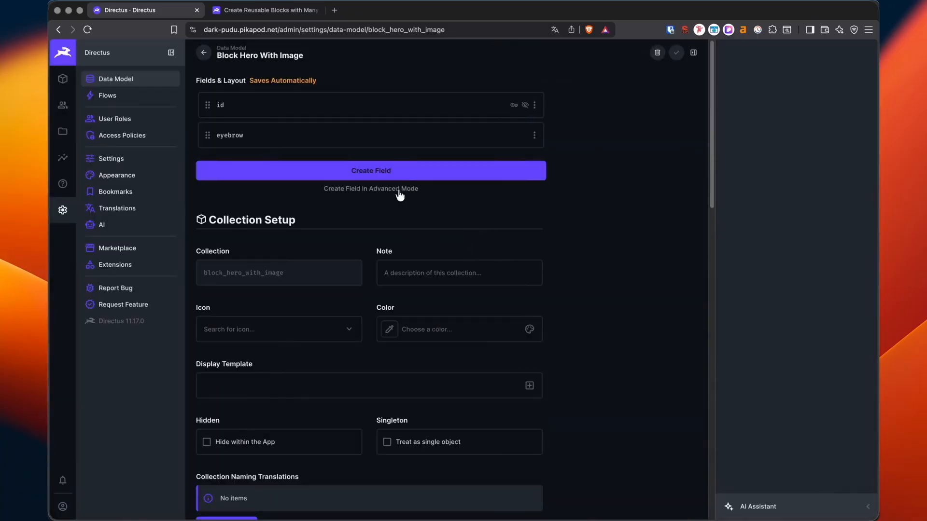
- Add a string input field with the key heading to the block_hero_with_image collection
{"action": "left_click", "coordinate": [404, 178]}
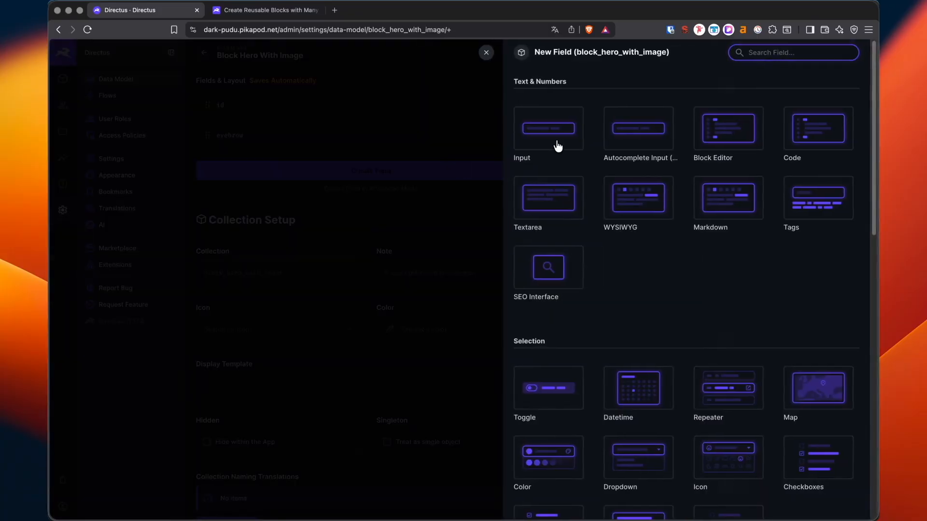
{"action": "left_click", "coordinate": [555, 144]}
{"action": "type", "text": "heading"}
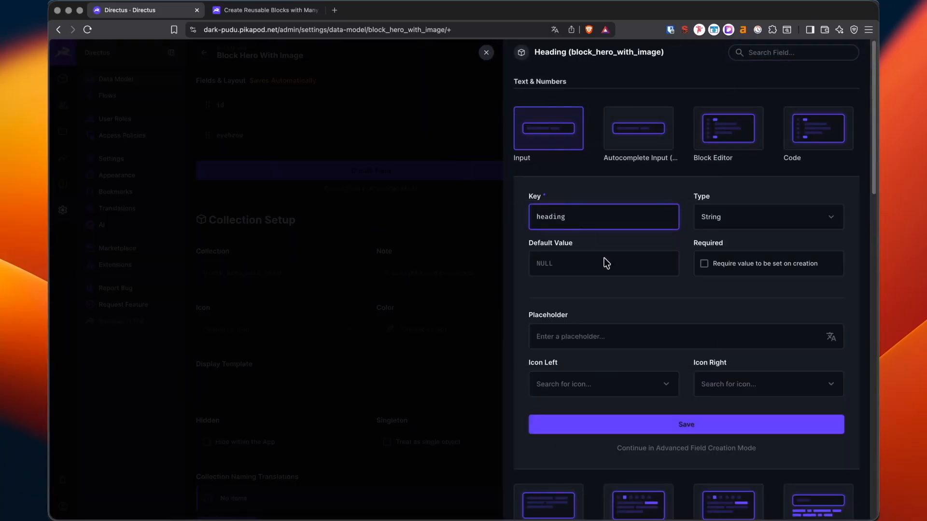
{"action": "left_click", "coordinate": [624, 418]}
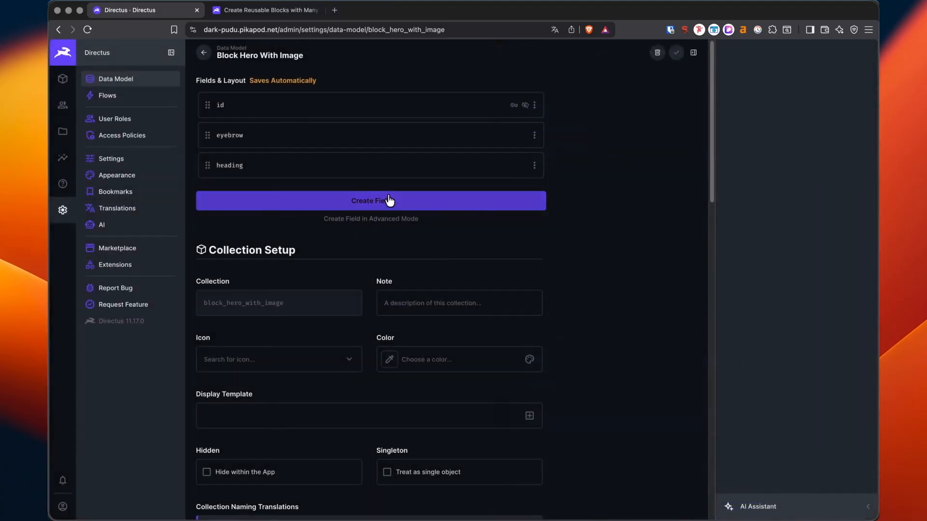
- Add a string input field with the key subheading to the block_hero_with_image collection
{"action": "left_click", "coordinate": [389, 201]}
{"action": "left_click", "coordinate": [542, 146]}
{"action": "type", "text": "s"}
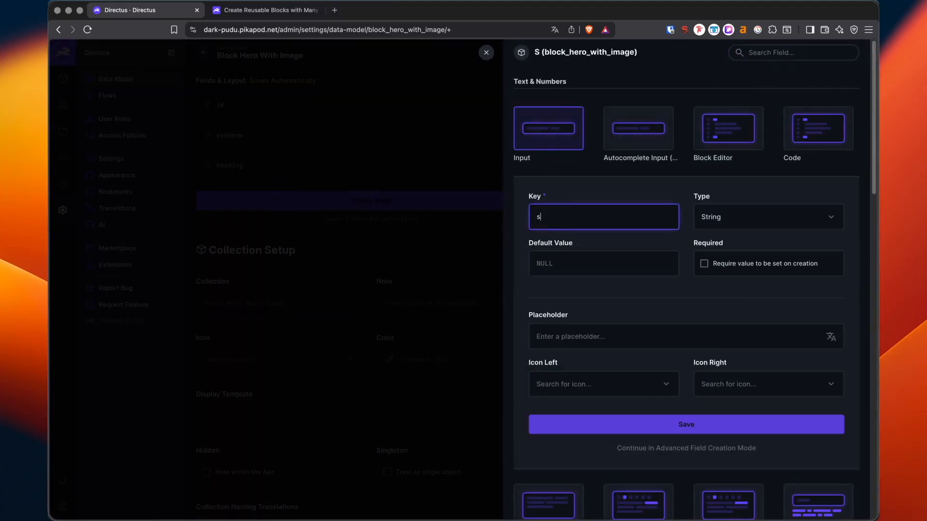
{"action": "type", "text": "ubheadaing"}
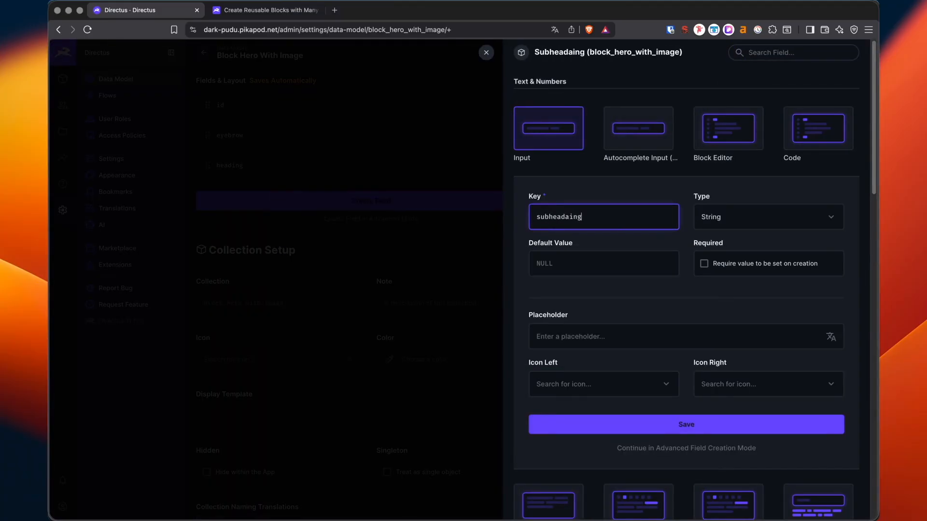
{"action": "key", "text": "BackSpace"}
{"action": "key", "text": "BackSpace"}
{"action": "key", "text": "BackSpace"}
{"action": "key", "text": "BackSpace"}
{"action": "type", "text": "ing"}
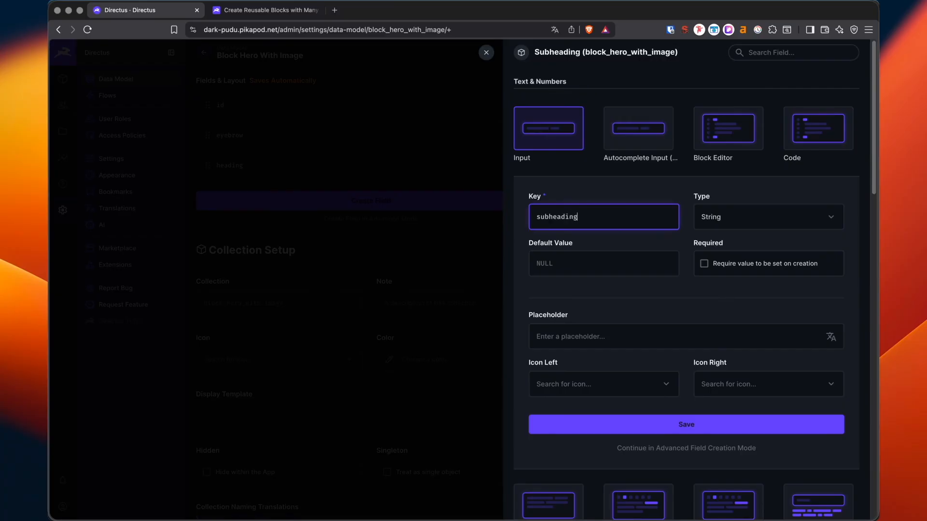
{"action": "left_click", "coordinate": [671, 429]}
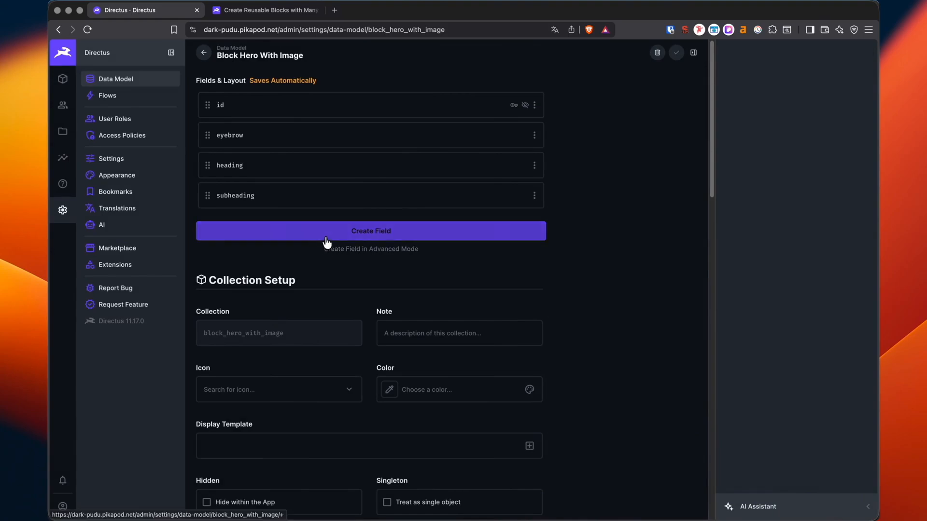
- Add a relational Image field with the key image to the block_hero_with_image collection, keeping its default options
{"action": "left_click", "coordinate": [389, 227]}
{"action": "type", "text": "image"}
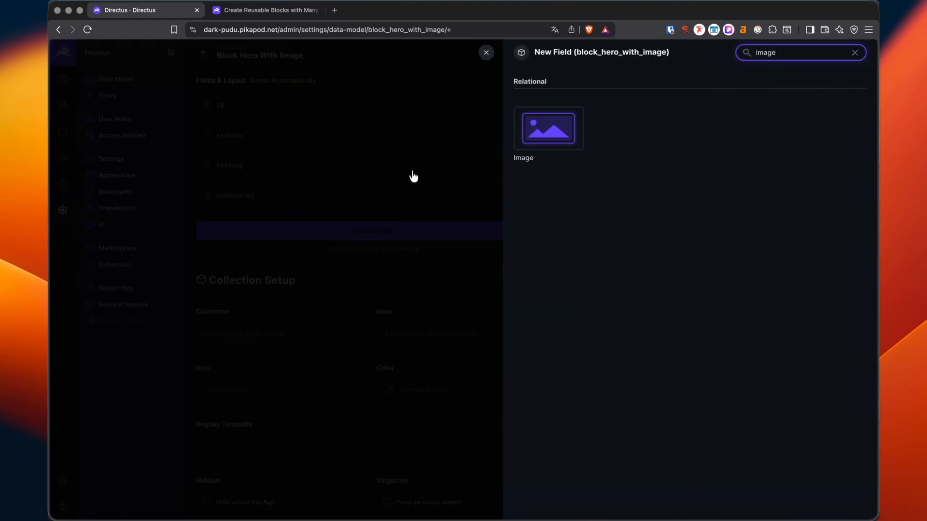
{"action": "left_click", "coordinate": [558, 131]}
{"action": "type", "text": "image"}
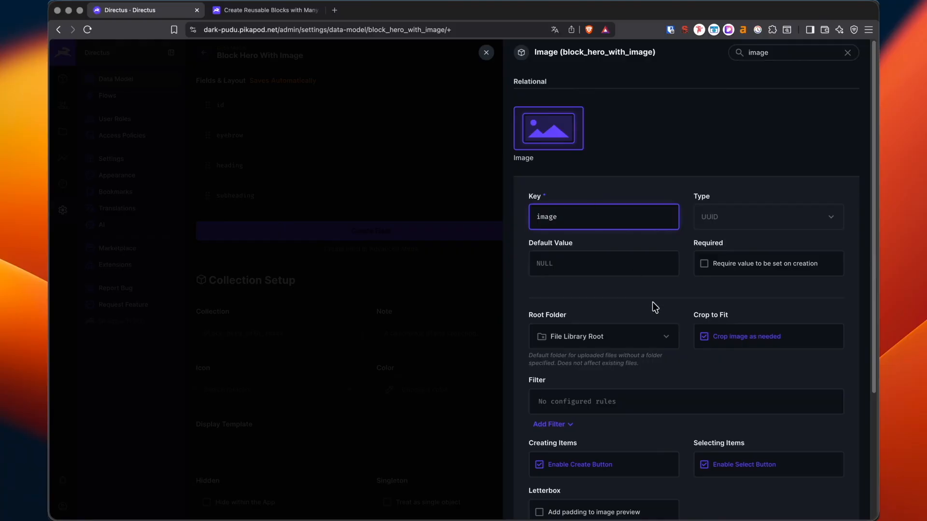
{"action": "scroll", "coordinate": [655, 307], "scroll_direction": "down", "scroll_amount": 3}
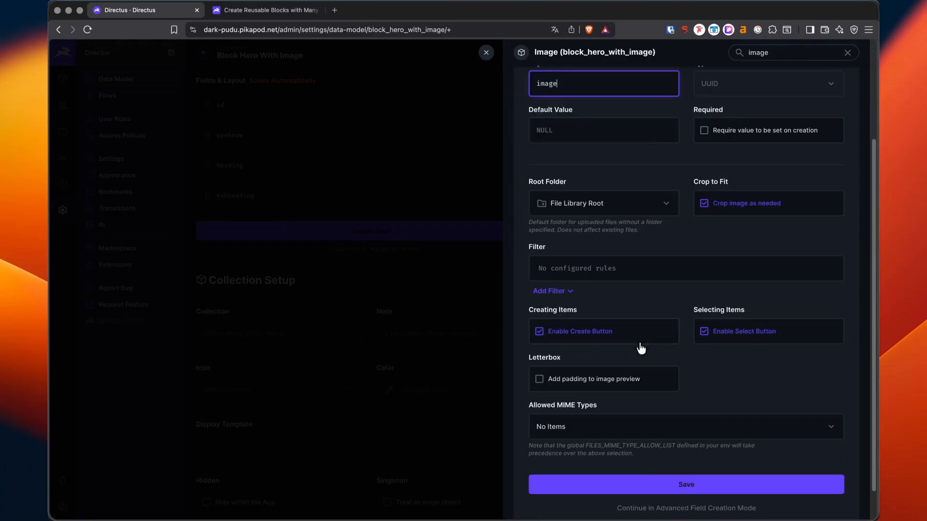
{"action": "left_click", "coordinate": [650, 486]}
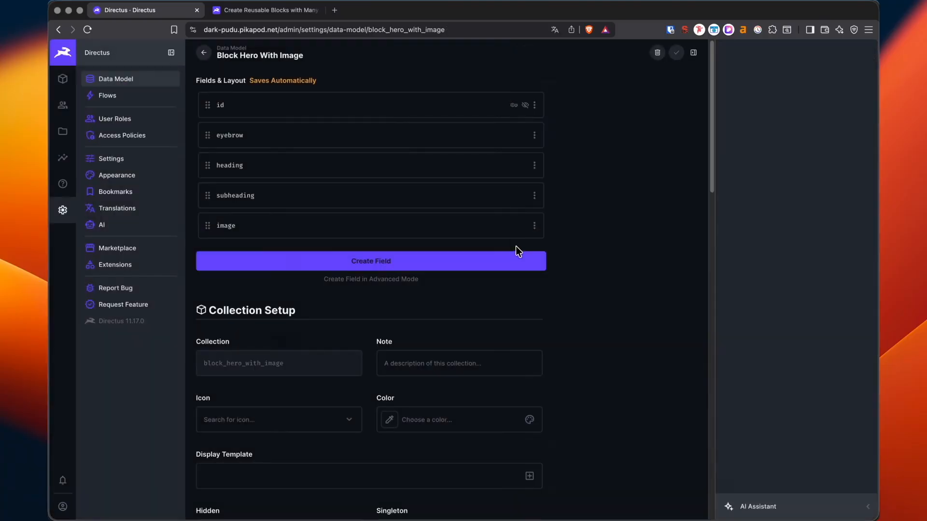
- Create a new collection named block_hero with a Generated UUID primary key and no optional fields
{"action": "left_click", "coordinate": [201, 54]}
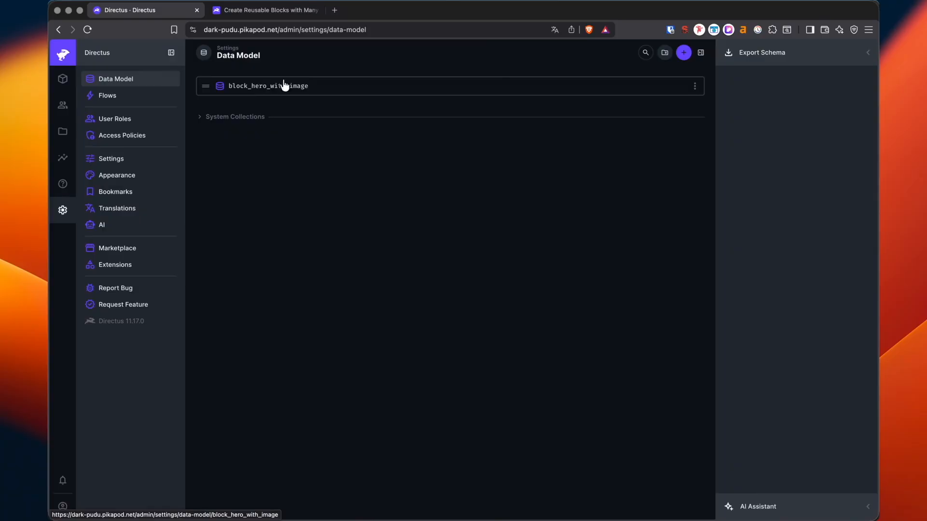
{"action": "left_click", "coordinate": [684, 52]}
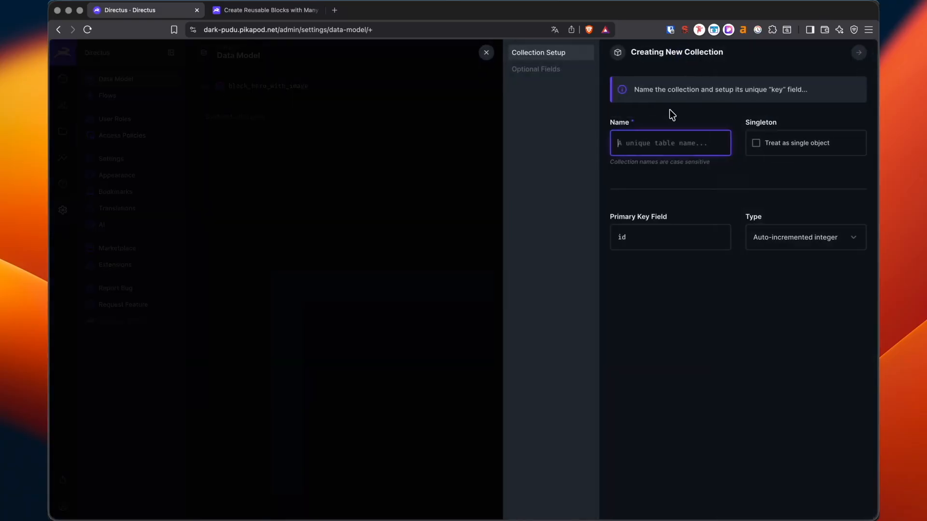
{"action": "type", "text": "block_hero"}
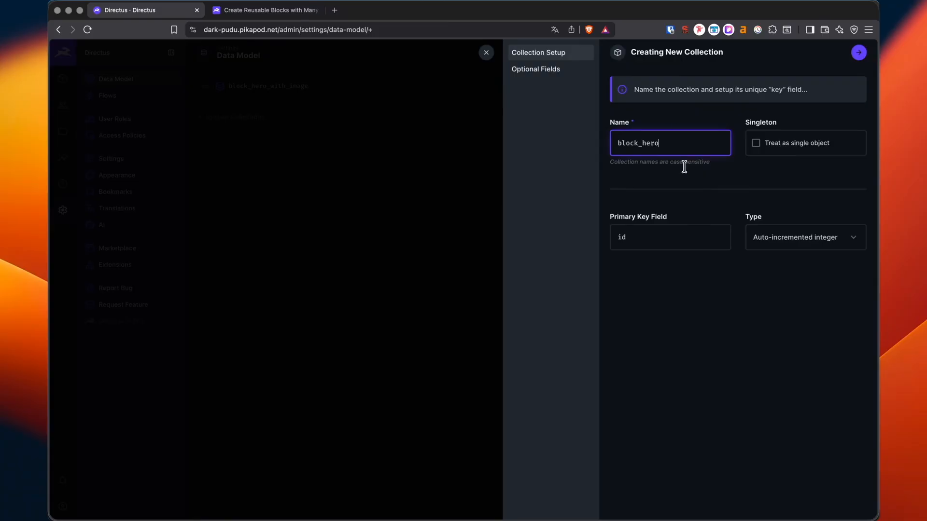
{"action": "left_click", "coordinate": [771, 248]}
{"action": "left_click", "coordinate": [767, 291]}
{"action": "left_click", "coordinate": [858, 54]}
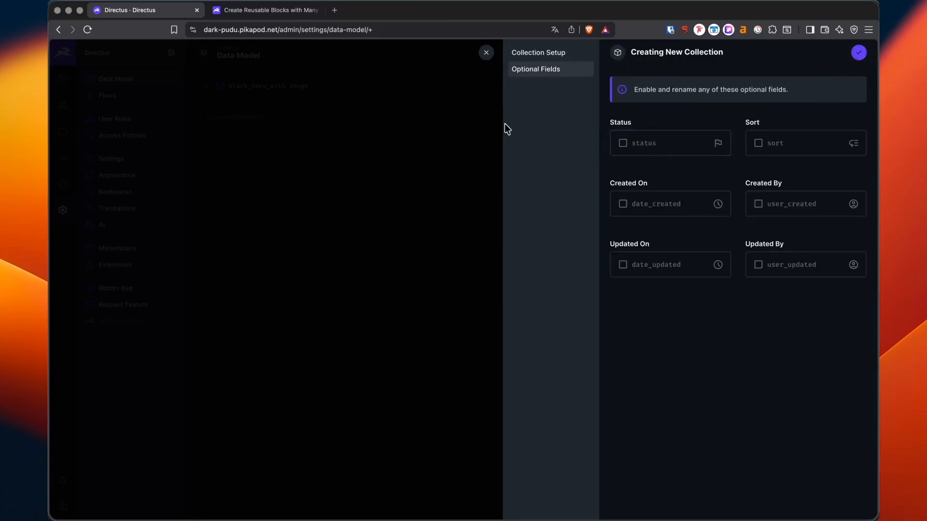
{"action": "left_click", "coordinate": [858, 52]}
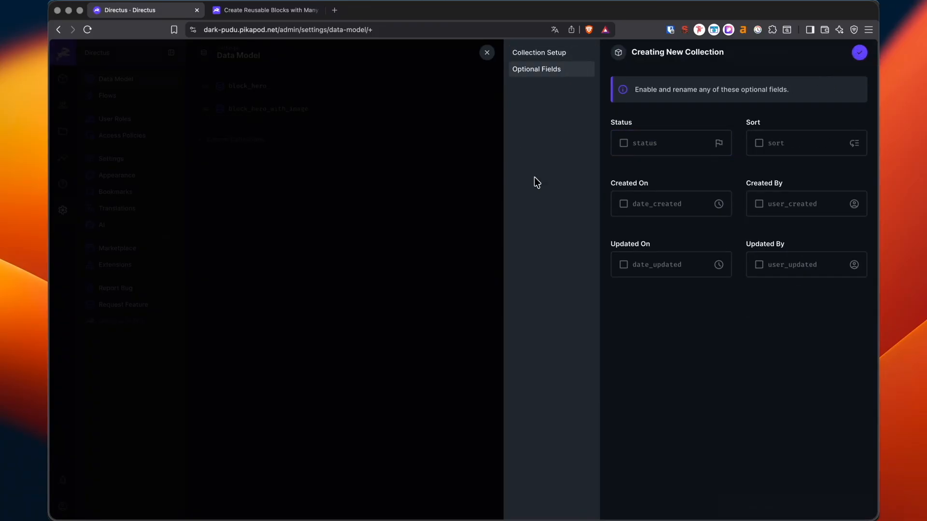
- Add a string input field with the key eyebrow to the block_hero collection
{"action": "left_click", "coordinate": [341, 145]}
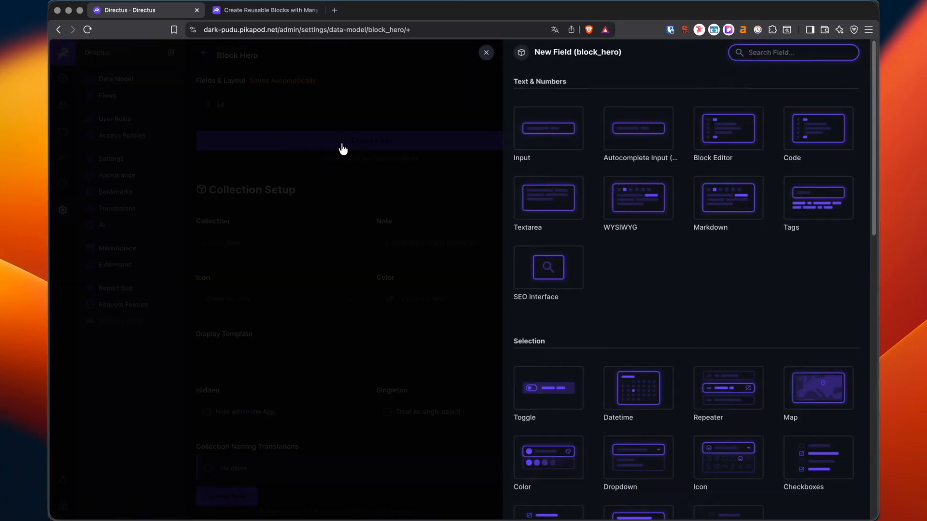
{"action": "left_click", "coordinate": [555, 141]}
{"action": "type", "text": "eyebrow"}
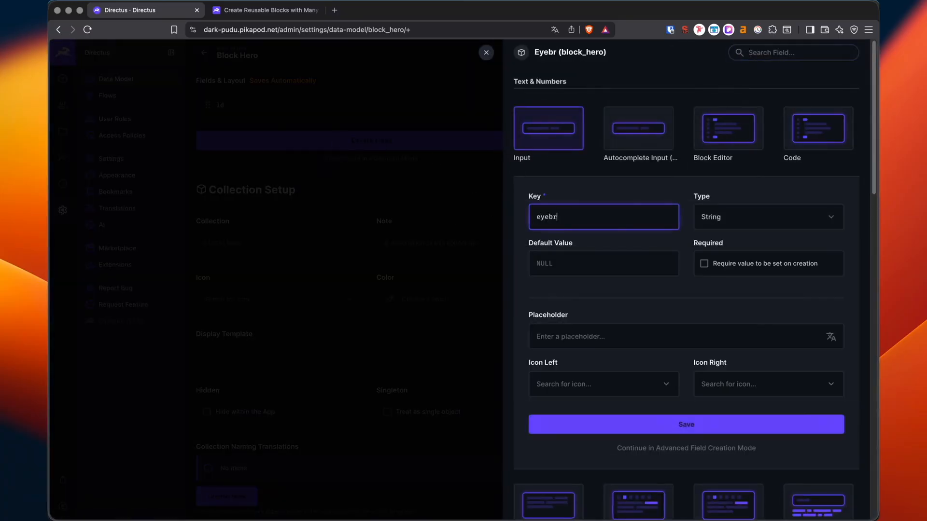
{"action": "left_click", "coordinate": [661, 424]}
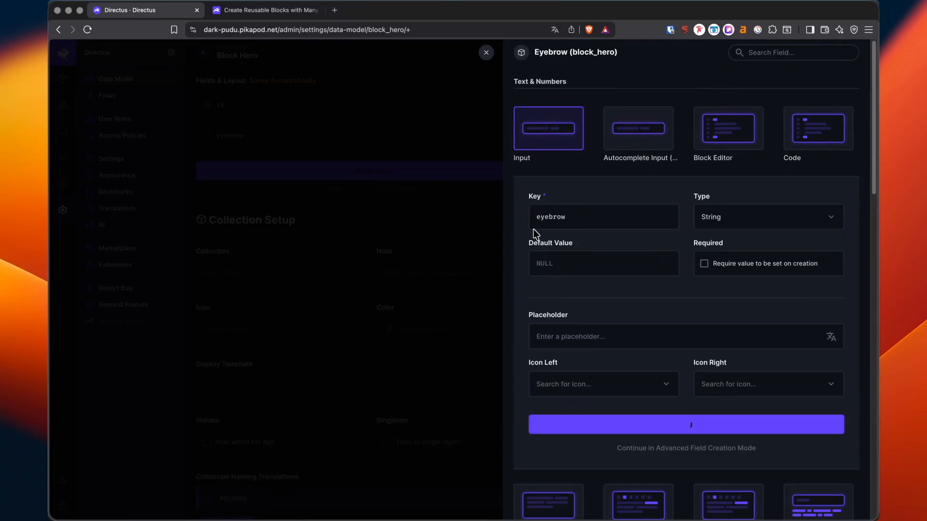
- Add a string input field with the key heading to the block_hero collection
{"action": "left_click", "coordinate": [451, 179]}
{"action": "left_click", "coordinate": [555, 146]}
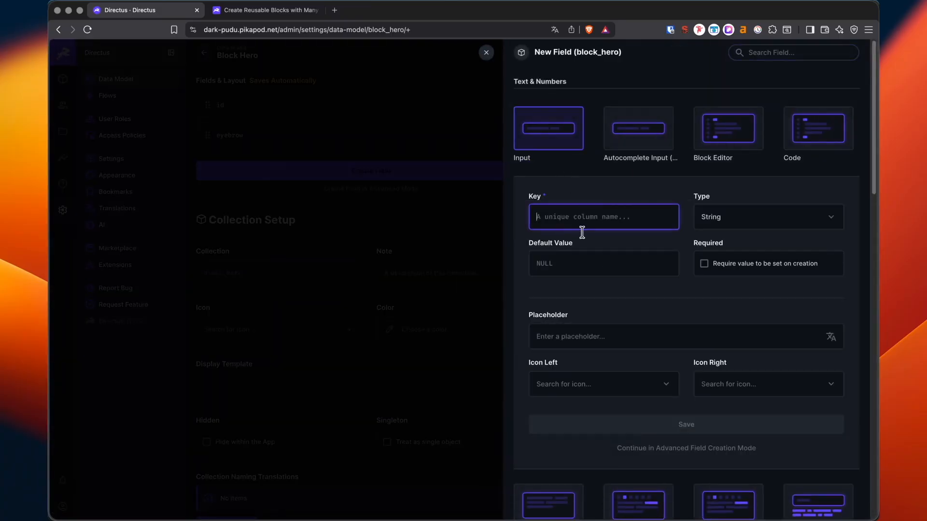
{"action": "type", "text": "heading"}
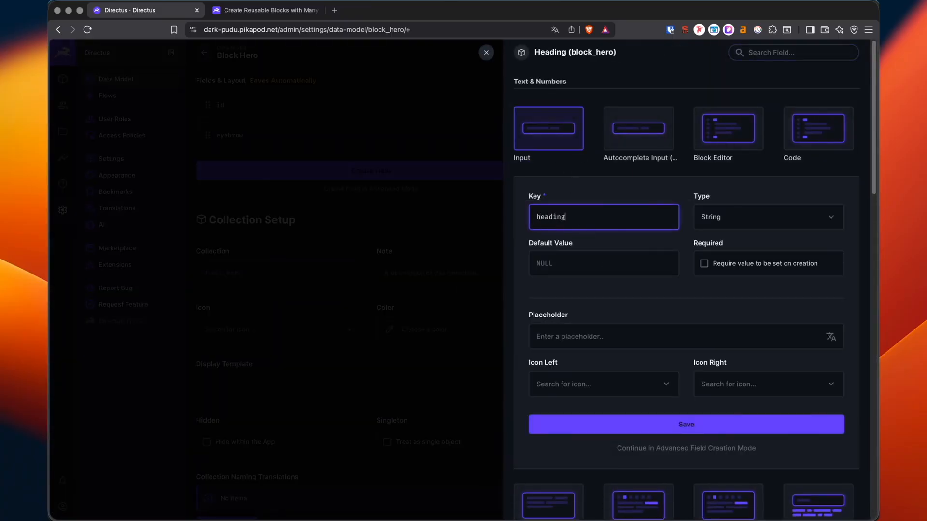
{"action": "left_click", "coordinate": [619, 423]}
- Add a string input field with the key subheading to the block_hero collection, and return to the data model overview
{"action": "left_click", "coordinate": [371, 201]}
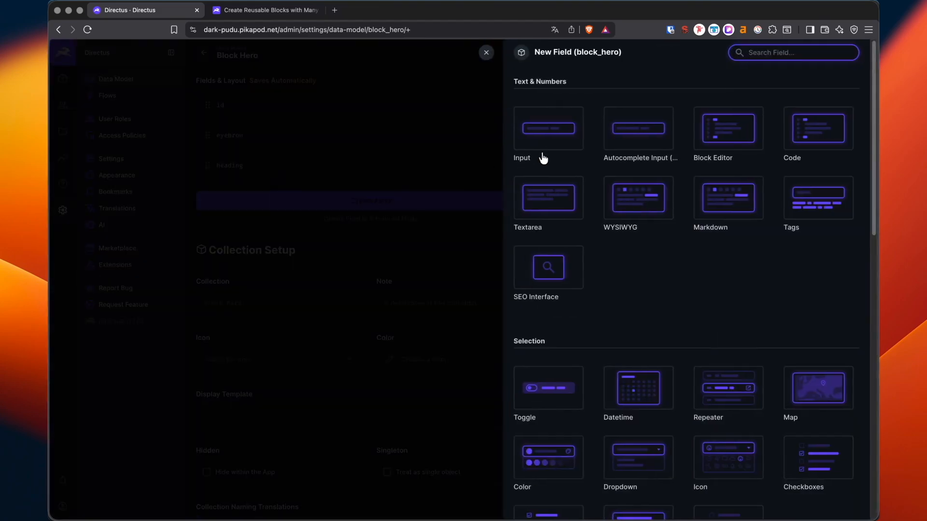
{"action": "left_click", "coordinate": [542, 154]}
{"action": "type", "text": "subheading"}
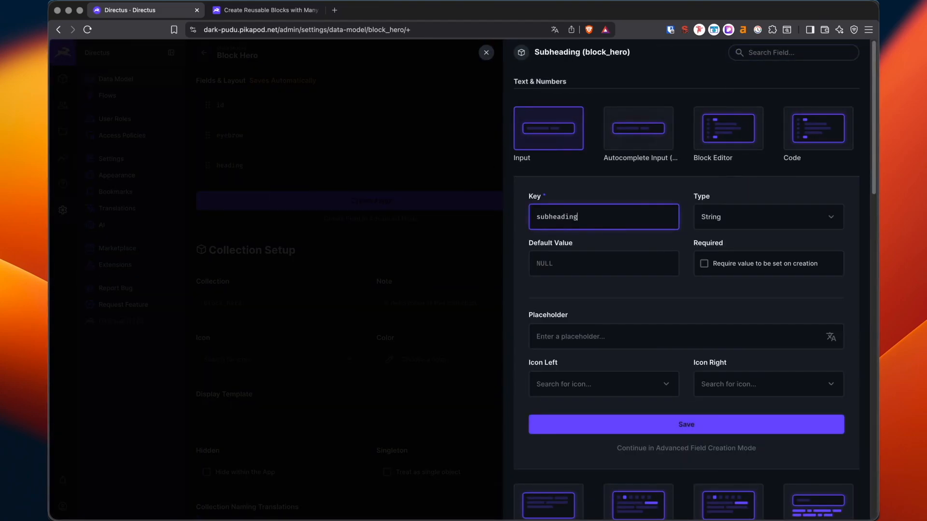
{"action": "left_click", "coordinate": [625, 417]}
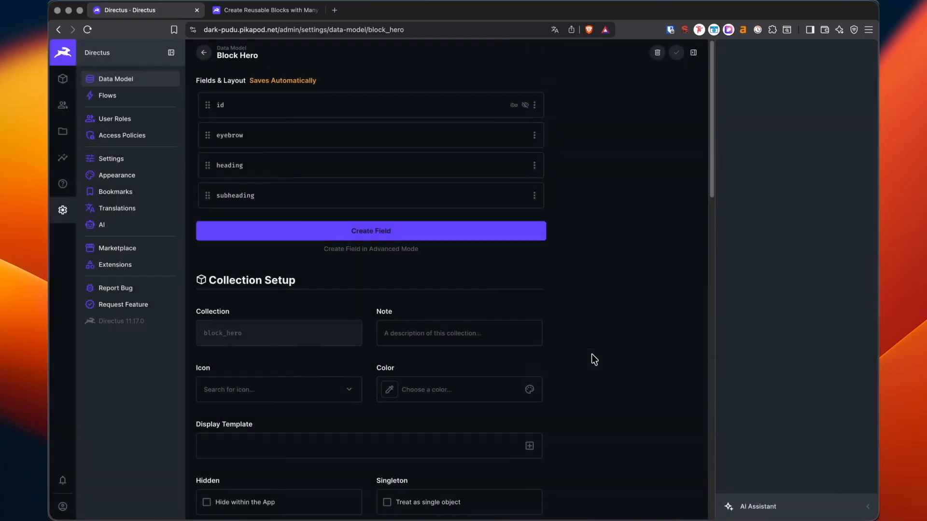
{"action": "left_click", "coordinate": [204, 53]}
- Switch to the "directus and webstudio dynamic pagebuilder" note and check off Hero block and Hero with image block
{"action": "key", "text": "super+Tab"}
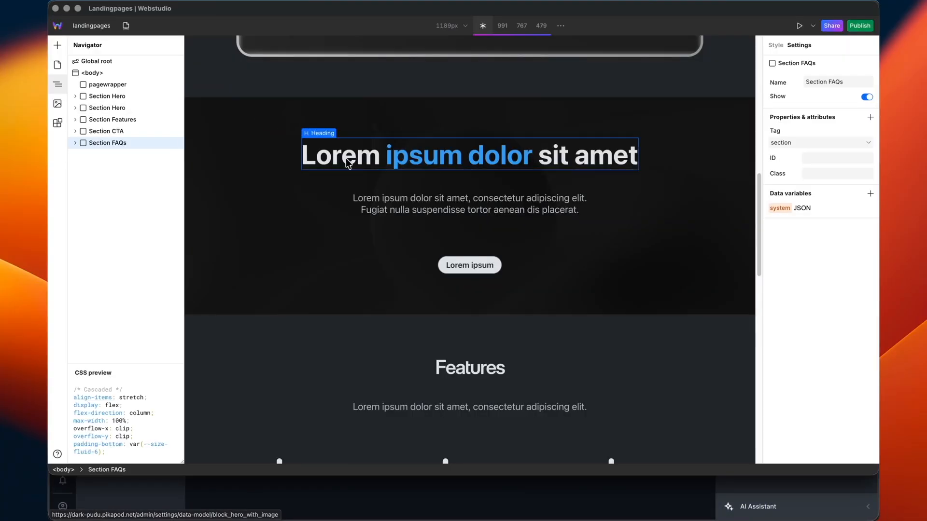
{"action": "key", "text": "super+Tab"}
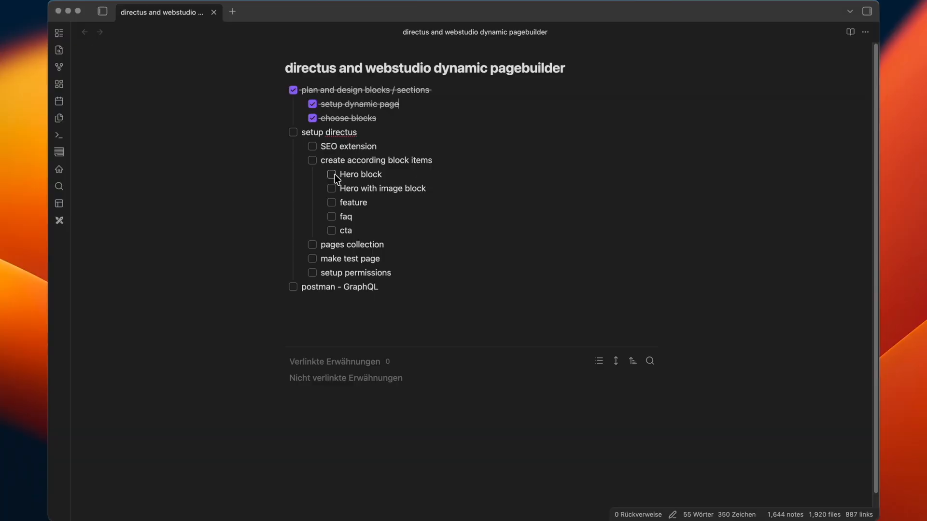
{"action": "left_click", "coordinate": [332, 190]}
- Review the features section in Webstudio, and create a block_feature collection in Directus with a Generated UUID primary key and no optional fields
{"action": "key", "text": "super+Tab"}
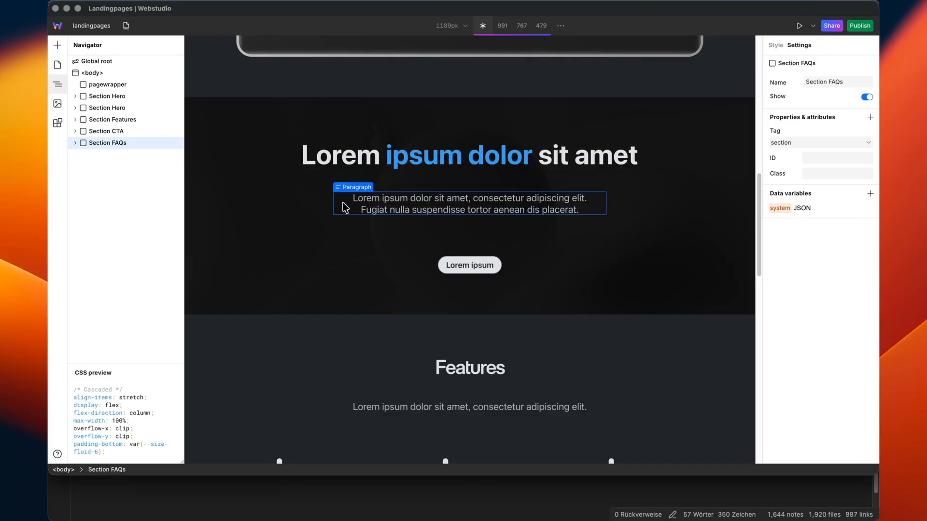
{"action": "scroll", "coordinate": [343, 208], "scroll_direction": "down", "scroll_amount": 10}
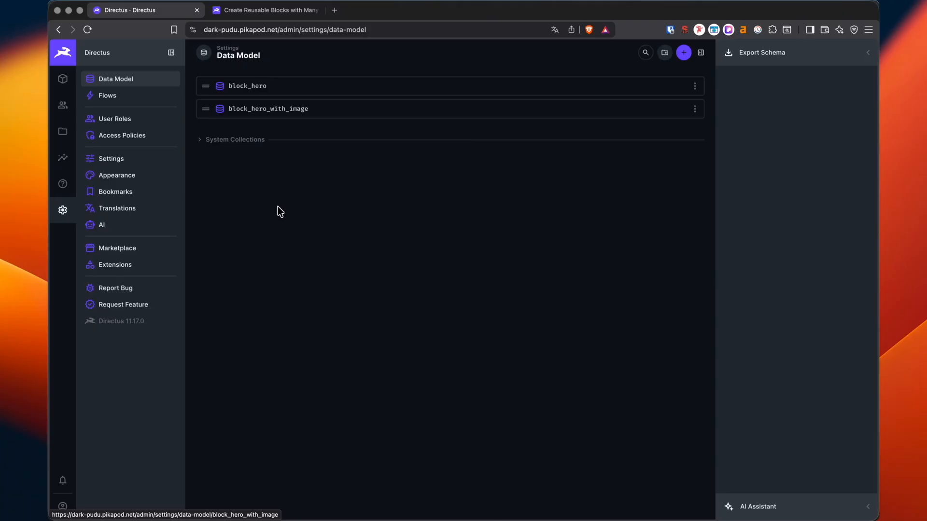
{"action": "left_click", "coordinate": [683, 53]}
{"action": "type", "text": "block_feature"}
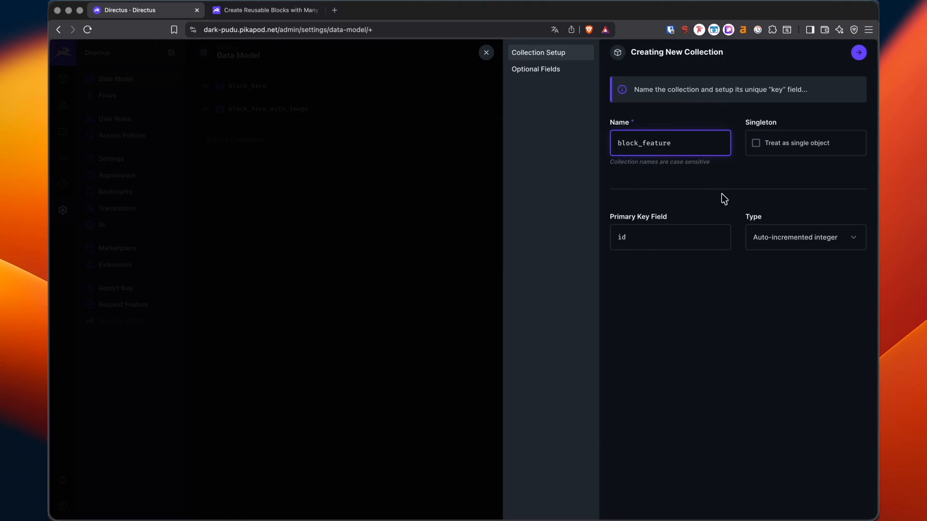
{"action": "left_click", "coordinate": [792, 244]}
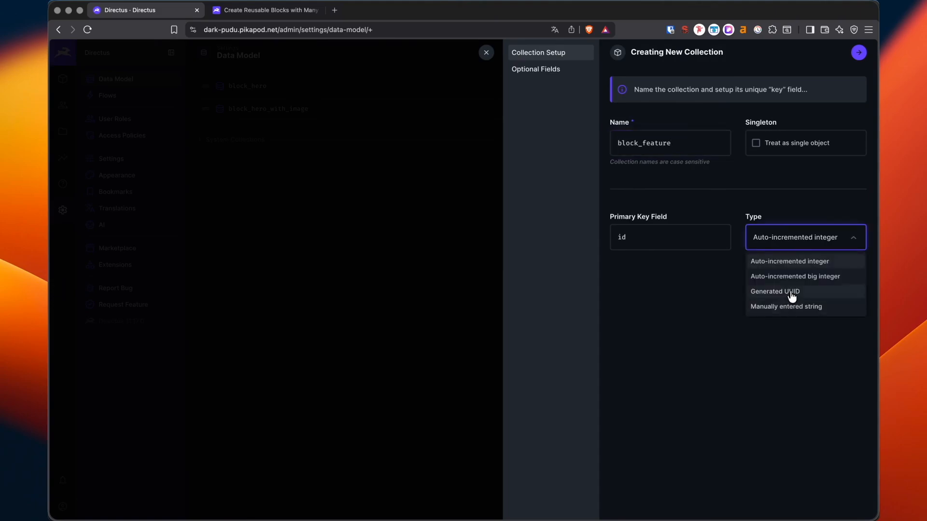
{"action": "left_click", "coordinate": [792, 294]}
{"action": "left_click", "coordinate": [860, 54]}
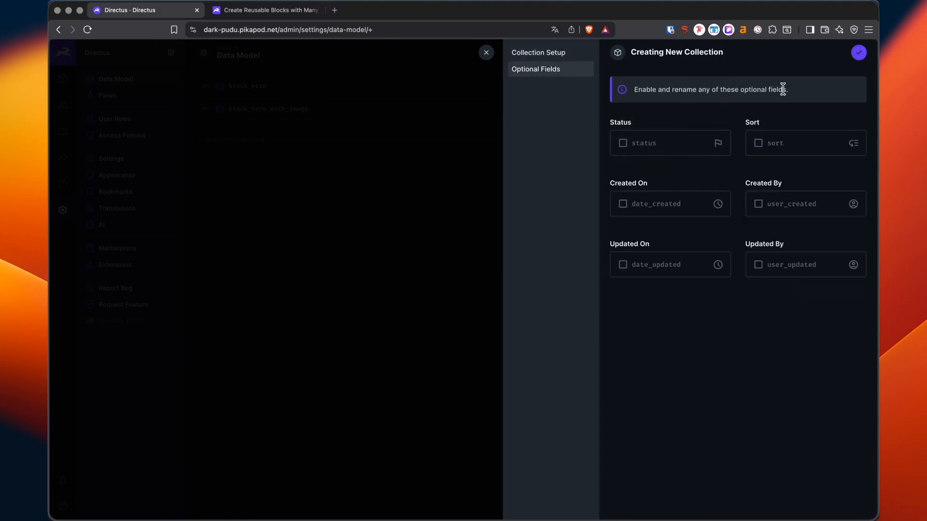
{"action": "left_click", "coordinate": [859, 54]}
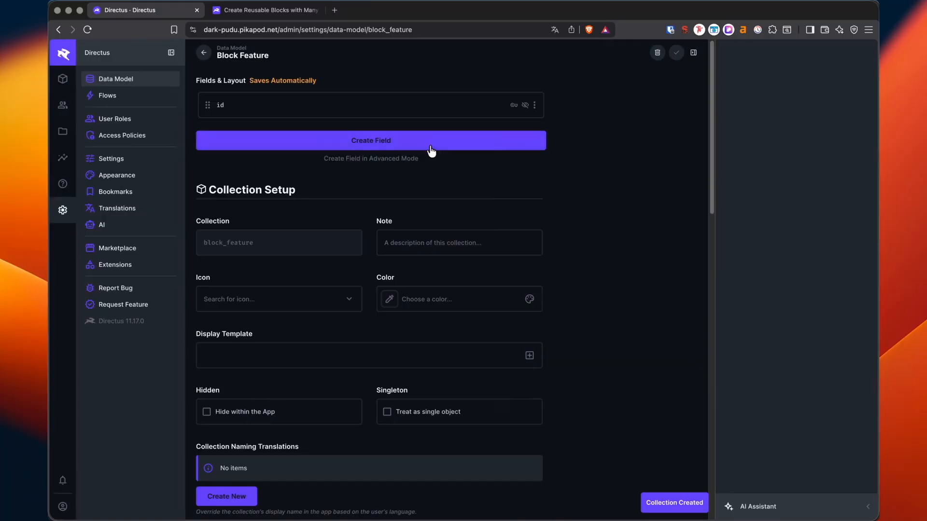
- Add a string input field with the key subheading to the block_feature collection
{"action": "left_click", "coordinate": [442, 144]}
{"action": "left_click", "coordinate": [545, 137]}
{"action": "type", "text": "subheading"}
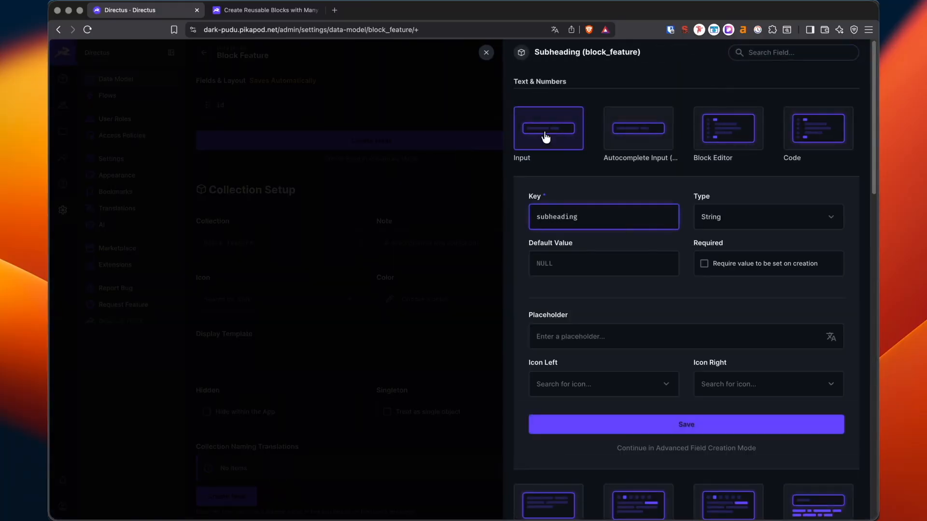
{"action": "left_click", "coordinate": [620, 429]}
- Add a string input field with the key feature_1 to the block_feature collection
{"action": "left_click", "coordinate": [373, 171]}
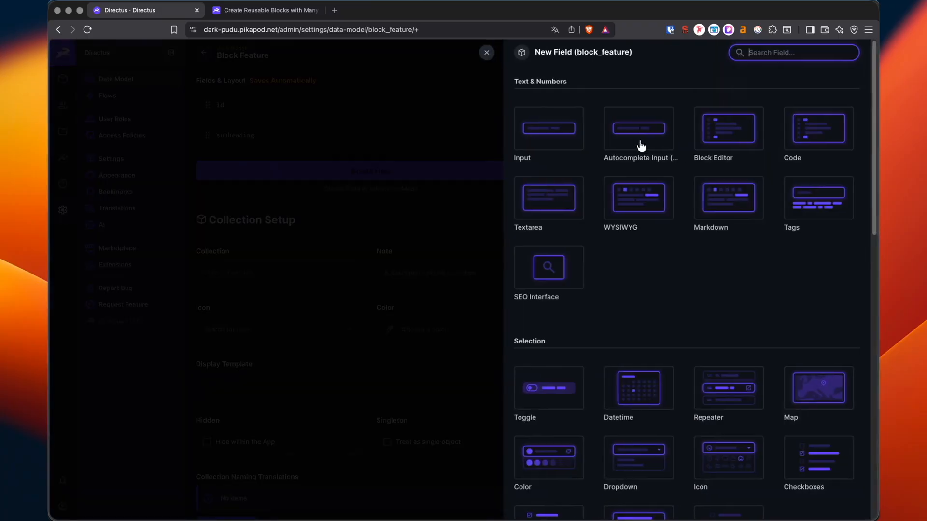
{"action": "left_click", "coordinate": [550, 145]}
{"action": "type", "text": "feature_1"}
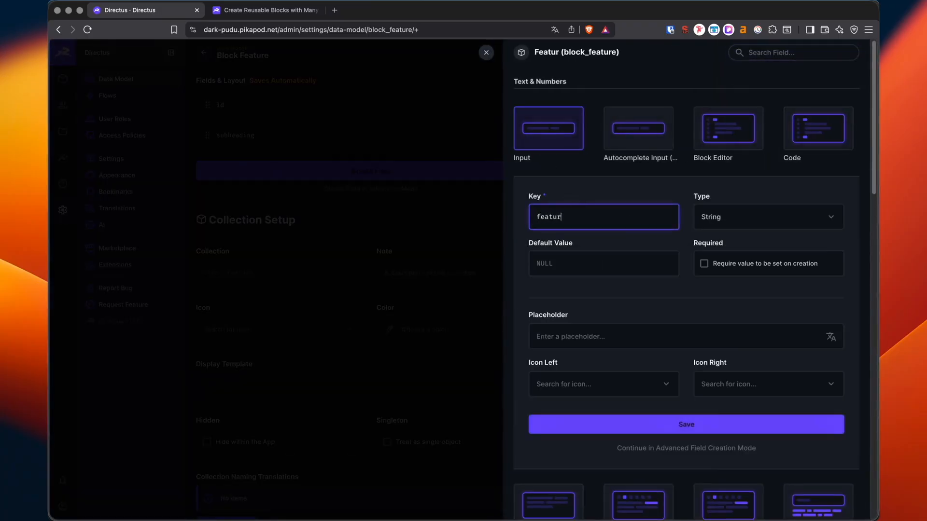
{"action": "left_click", "coordinate": [639, 418]}
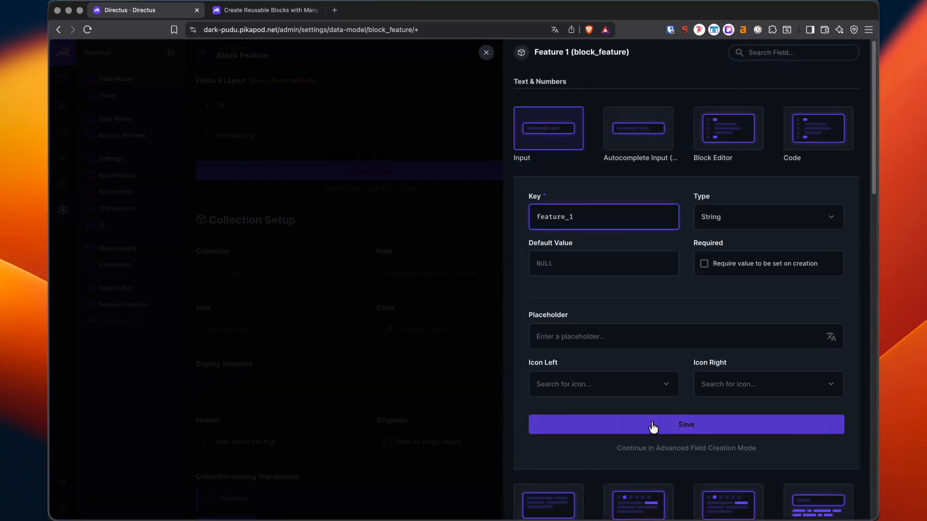
- Add a string input field with the key feature_2 to the block_feature collection
{"action": "left_click", "coordinate": [358, 201]}
{"action": "left_click", "coordinate": [537, 164]}
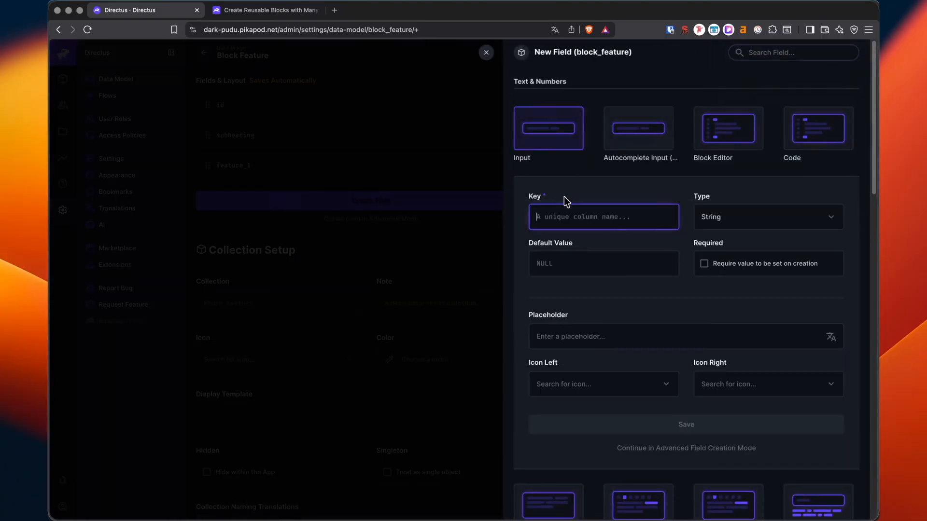
{"action": "type", "text": "feature_"}
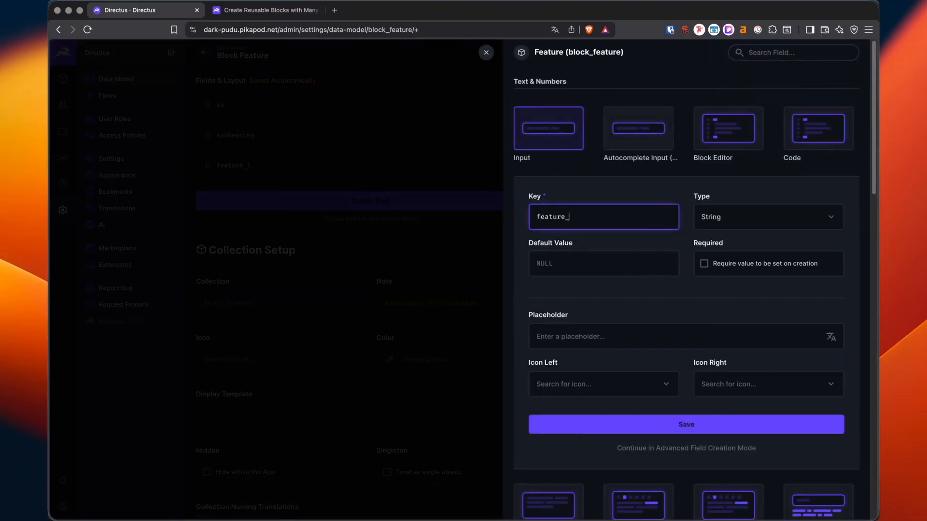
{"action": "type", "text": "2"}
{"action": "left_click", "coordinate": [615, 418]}
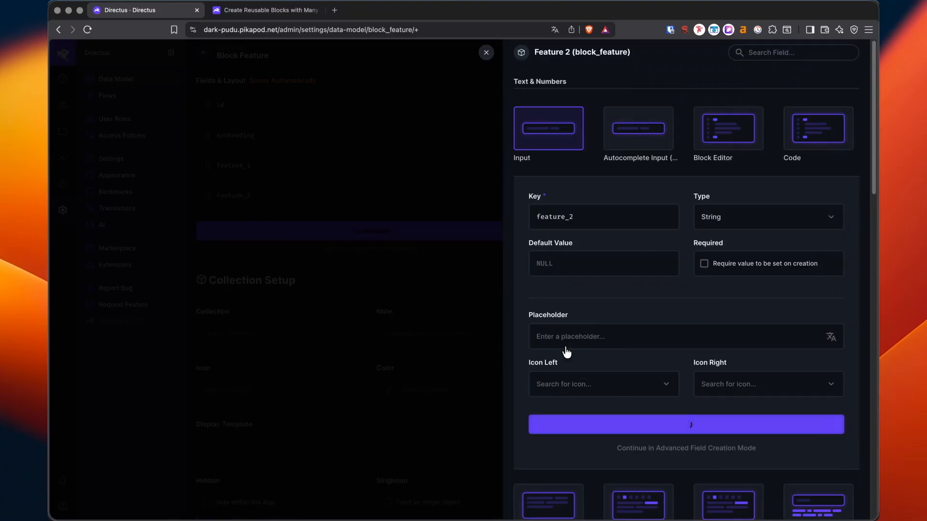
- Add a string input field with the key feature_3 to the block_feature collection, and return to the data model overview
{"action": "left_click", "coordinate": [386, 232]}
{"action": "left_click", "coordinate": [560, 129]}
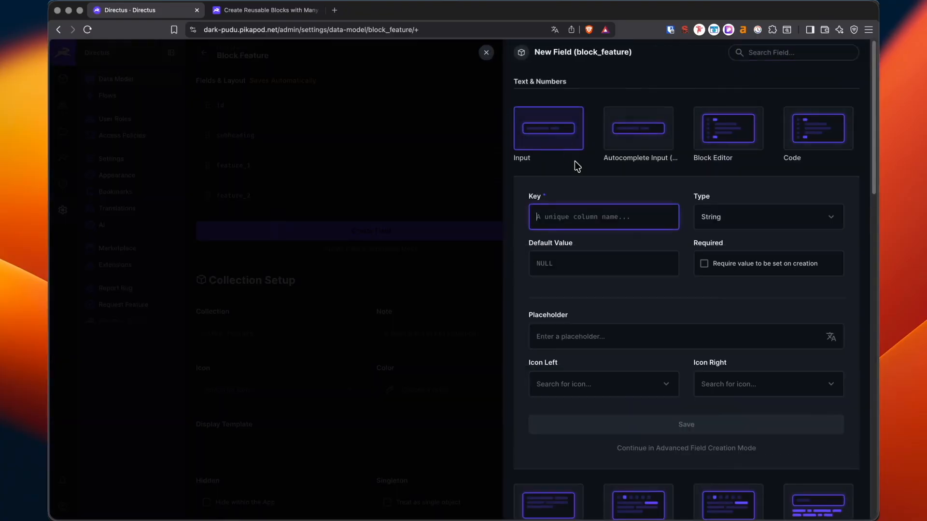
{"action": "type", "text": "feature_3"}
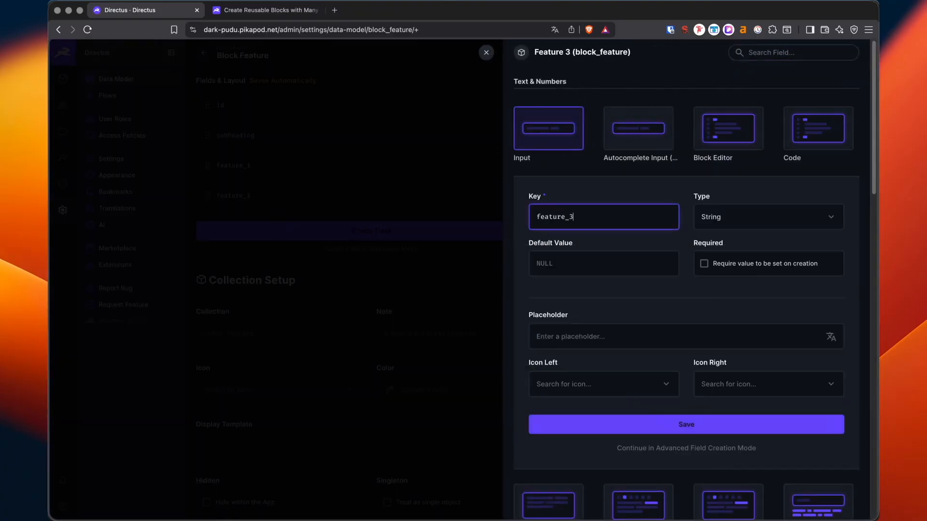
{"action": "left_click", "coordinate": [636, 426]}
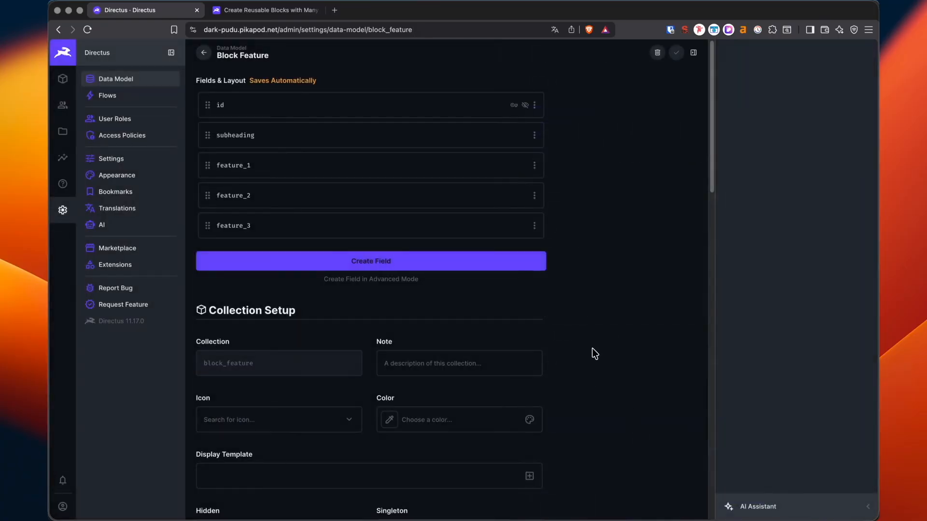
{"action": "left_click", "coordinate": [203, 53]}
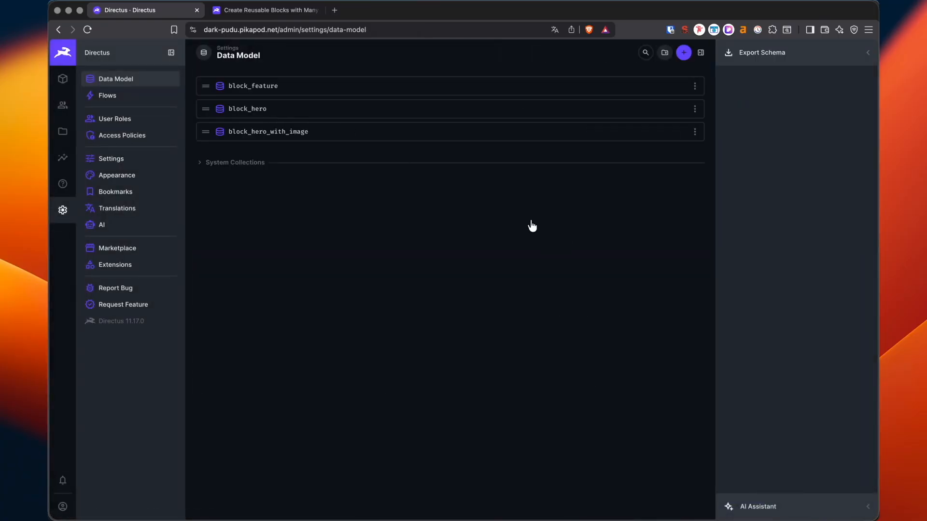
- Review the remaining page sections in Webstudio, then create a Directus collection named block_cta with a generated UUID primary key
{"action": "key", "text": "super+Tab"}
{"action": "scroll", "coordinate": [495, 229], "scroll_direction": "down", "scroll_amount": 3}
{"action": "scroll", "coordinate": [494, 234], "scroll_direction": "down", "scroll_amount": 5}
{"action": "left_click", "coordinate": [684, 53]}
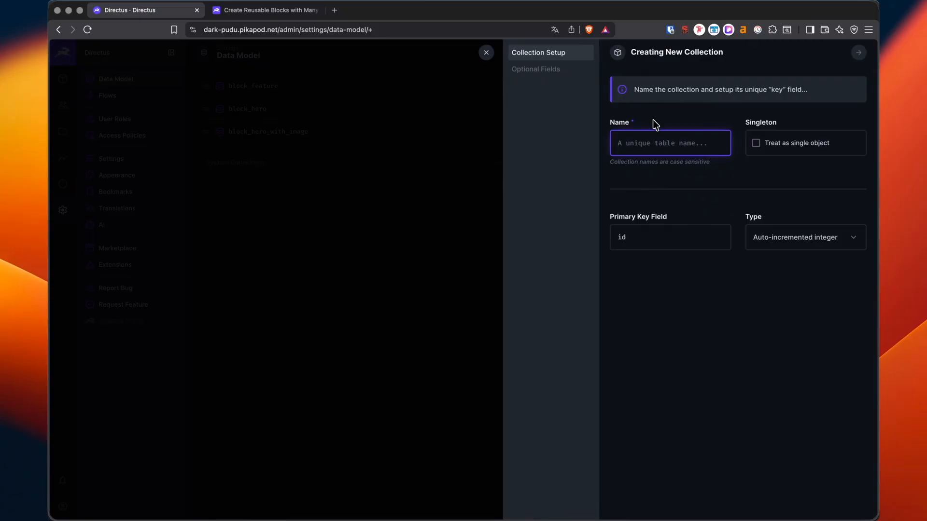
{"action": "type", "text": "block_cta"}
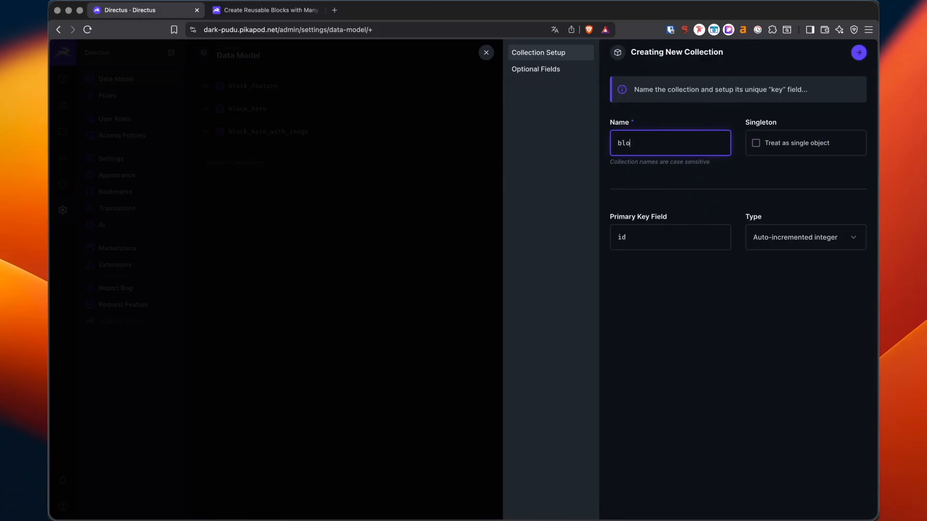
{"action": "left_click", "coordinate": [785, 239]}
{"action": "left_click", "coordinate": [777, 290]}
{"action": "left_click", "coordinate": [858, 53]}
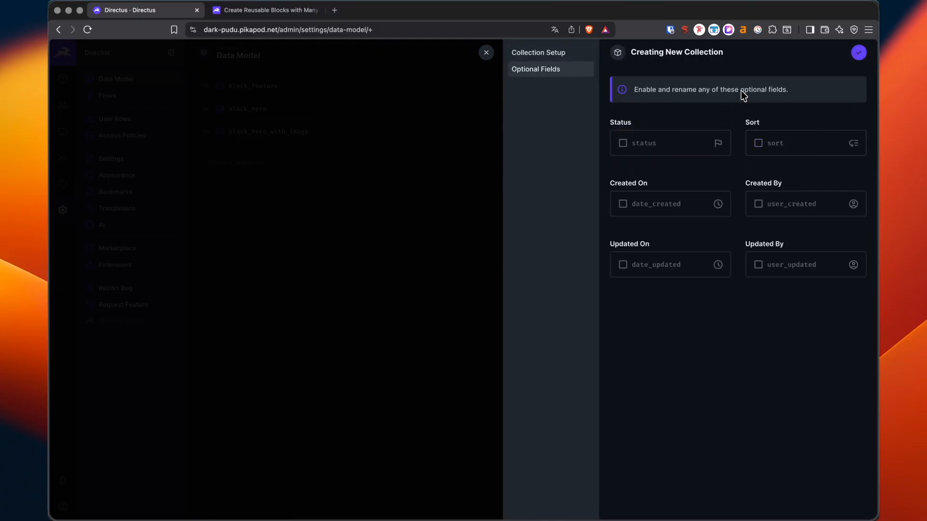
{"action": "left_click", "coordinate": [857, 53]}
- Add a boolean toggle field with the key cta to the block_cta collection, and return to the data model overview
{"action": "left_click", "coordinate": [418, 141]}
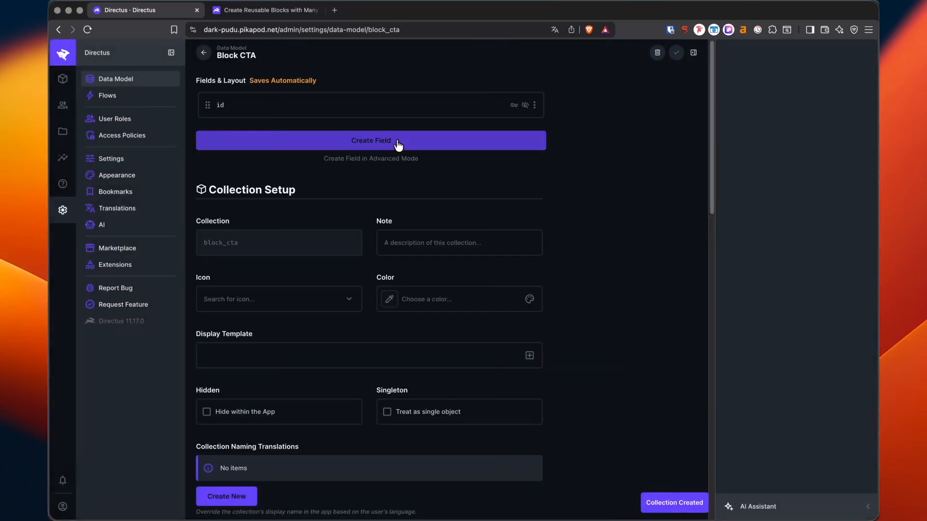
{"action": "left_click", "coordinate": [560, 392]}
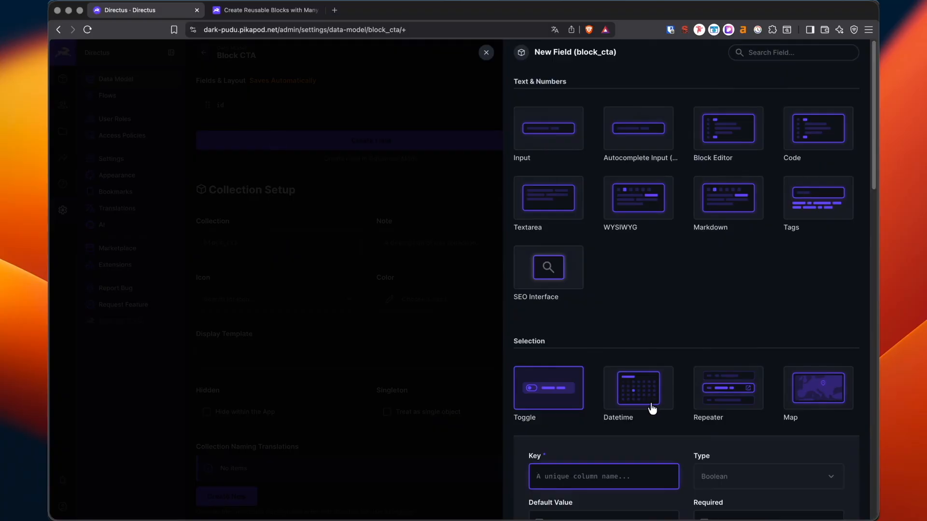
{"action": "type", "text": "cta"}
{"action": "scroll", "coordinate": [647, 391], "scroll_direction": "down", "scroll_amount": 5}
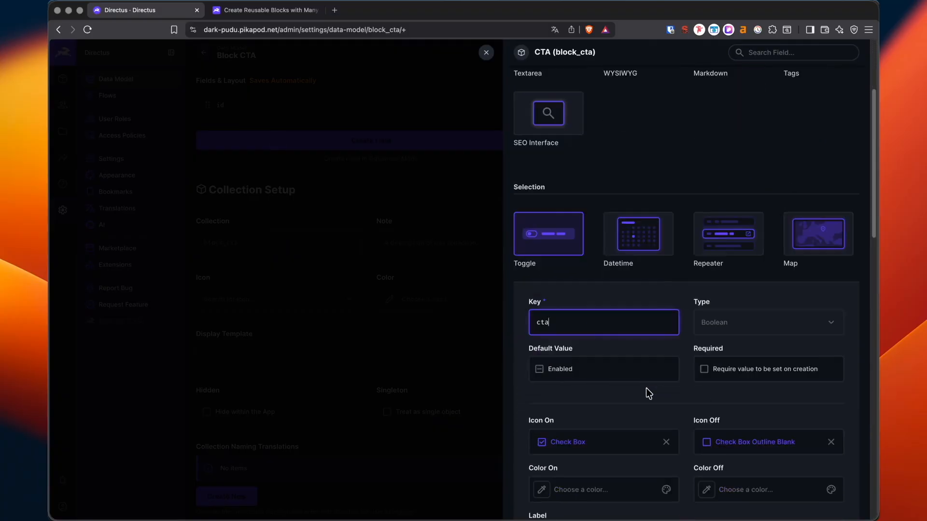
{"action": "left_click", "coordinate": [636, 442]}
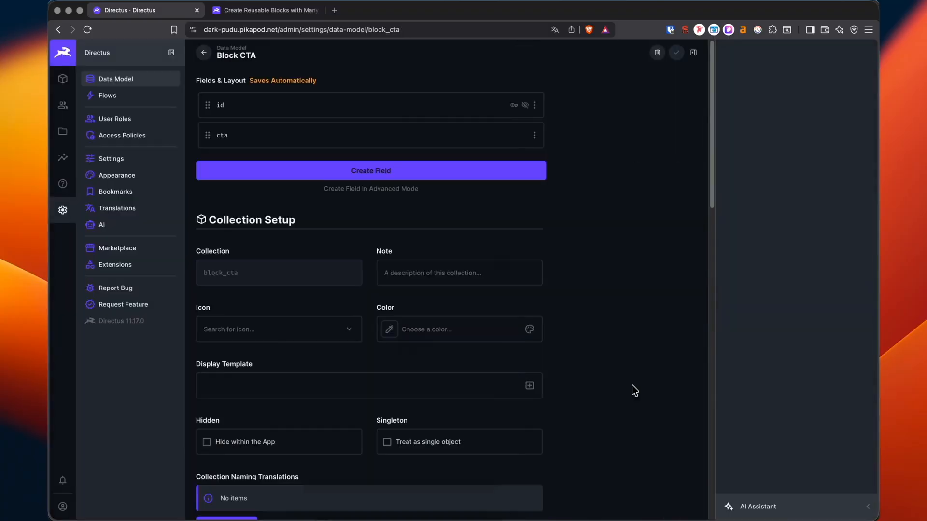
{"action": "left_click", "coordinate": [202, 57]}
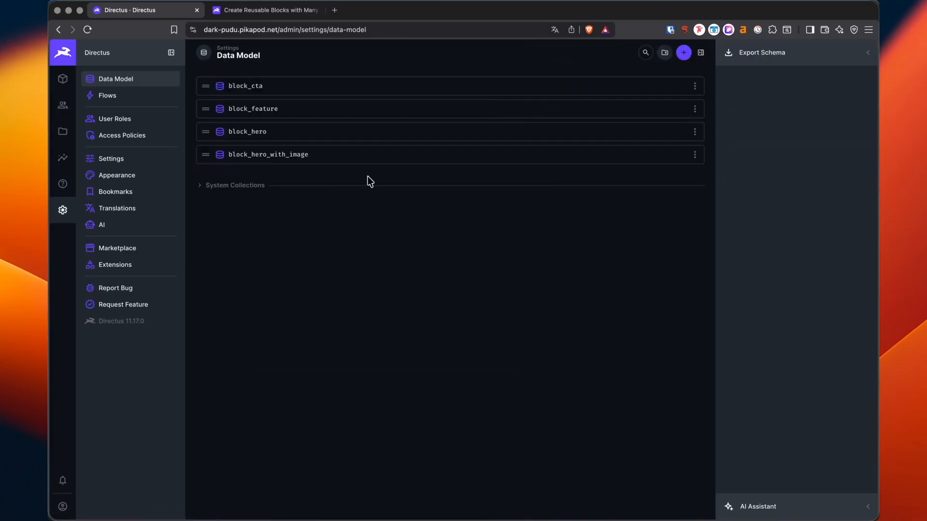
- Check the FAQ section in Webstudio and create a Directus collection named block_faq with a generated UUID primary key
{"action": "left_click", "coordinate": [682, 52]}
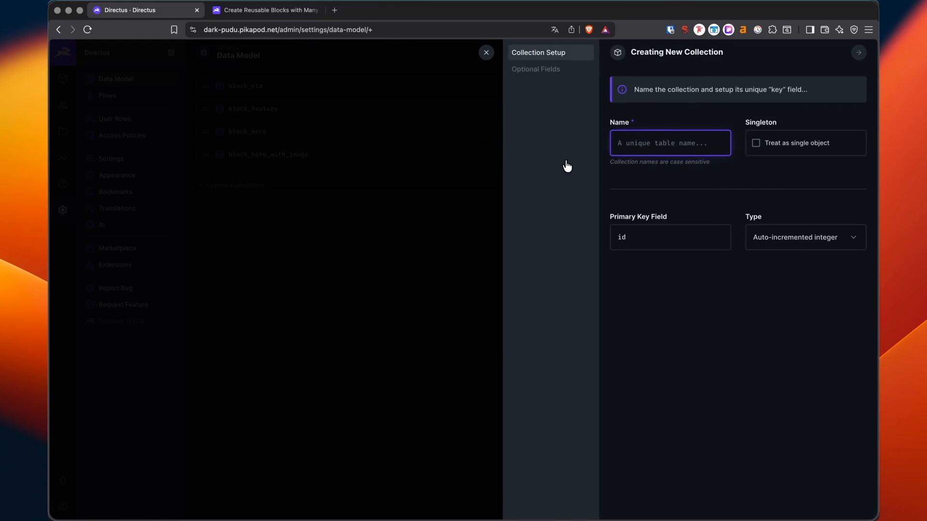
{"action": "key", "text": "super+Tab"}
{"action": "key", "text": "super+Tab"}
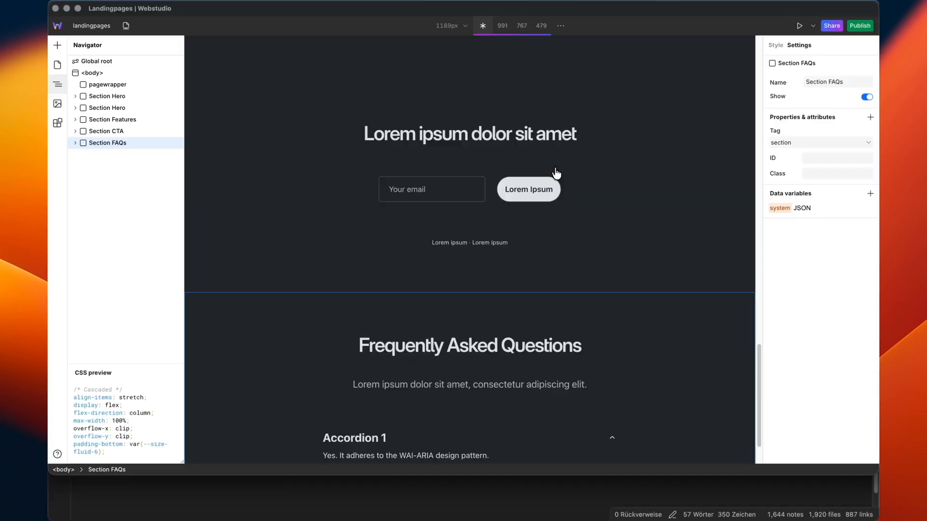
{"action": "scroll", "coordinate": [445, 224], "scroll_direction": "down", "scroll_amount": 3}
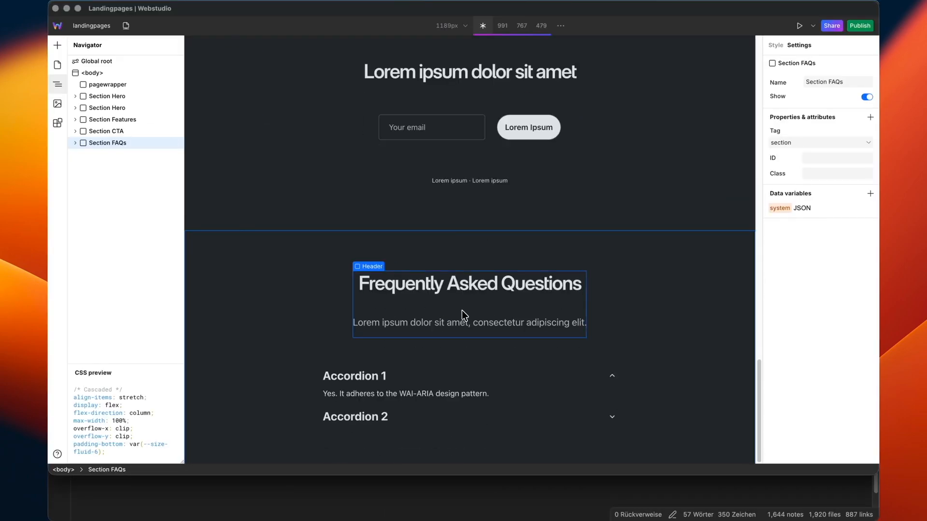
{"action": "key", "text": "super+Tab"}
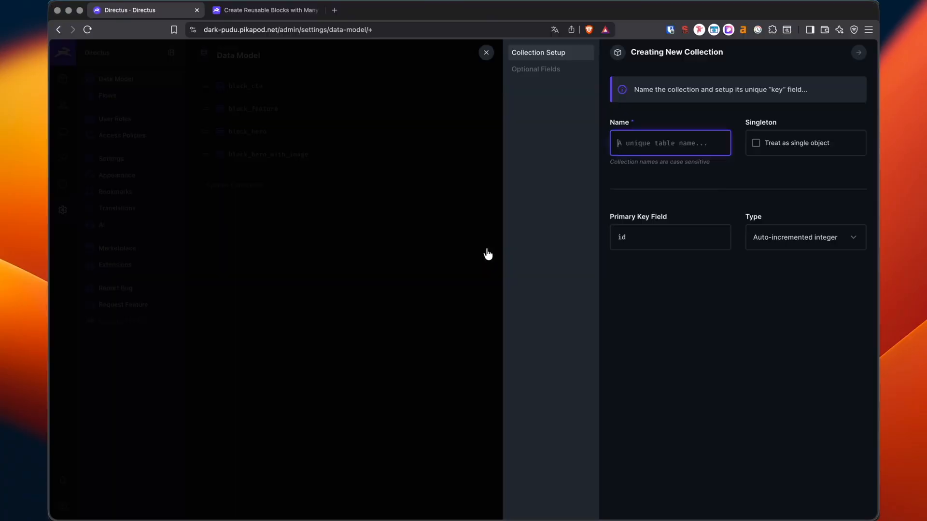
{"action": "left_click", "coordinate": [636, 137]}
{"action": "type", "text": "block_faq"}
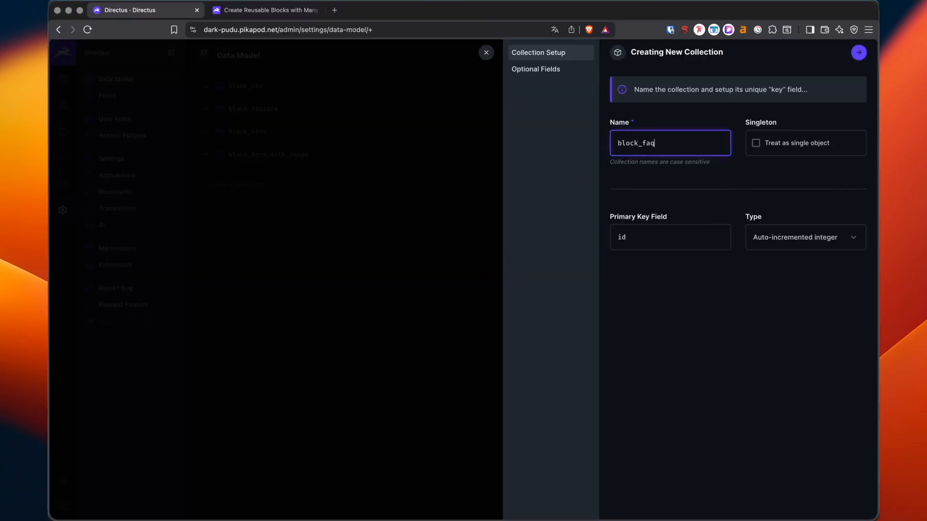
{"action": "left_click", "coordinate": [792, 245]}
{"action": "left_click", "coordinate": [773, 292]}
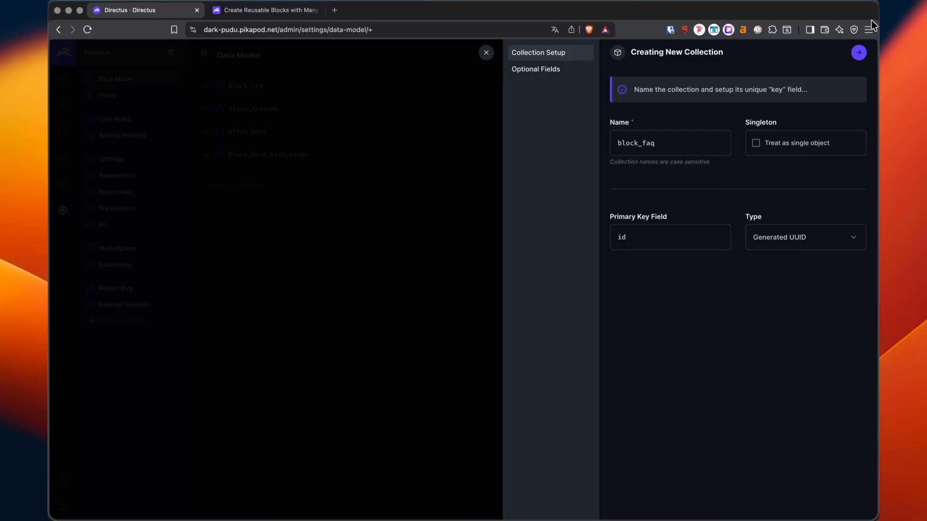
{"action": "left_click", "coordinate": [858, 53]}
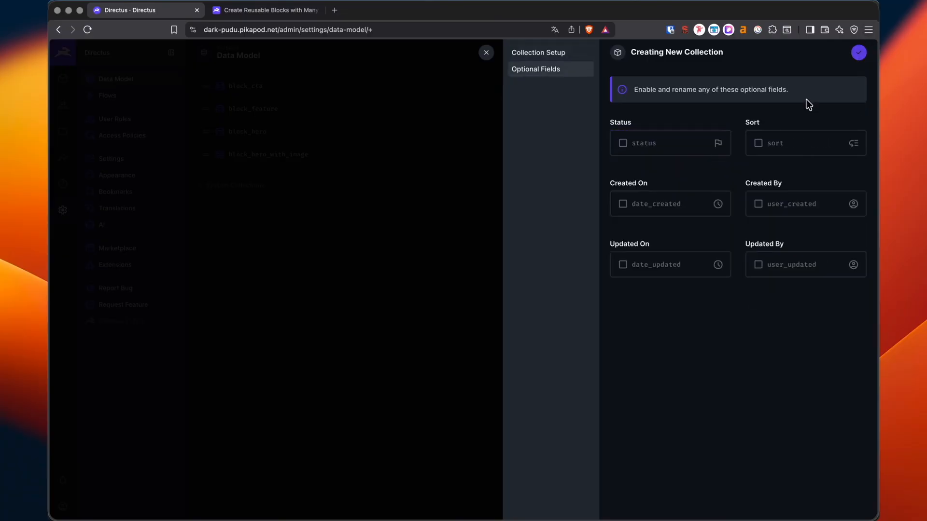
{"action": "left_click", "coordinate": [858, 52]}
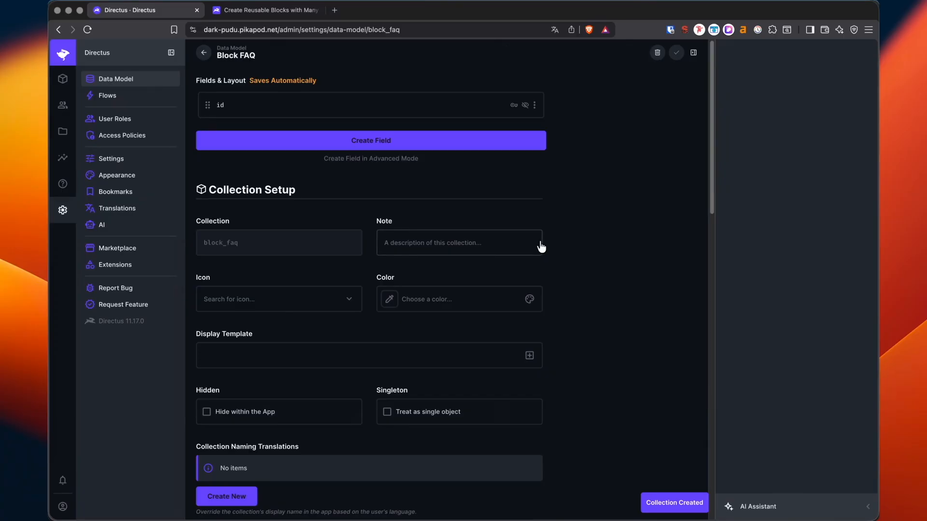
- Add a string input field with the key subheading to the block_faq collection
{"action": "key", "text": "super+Tab"}
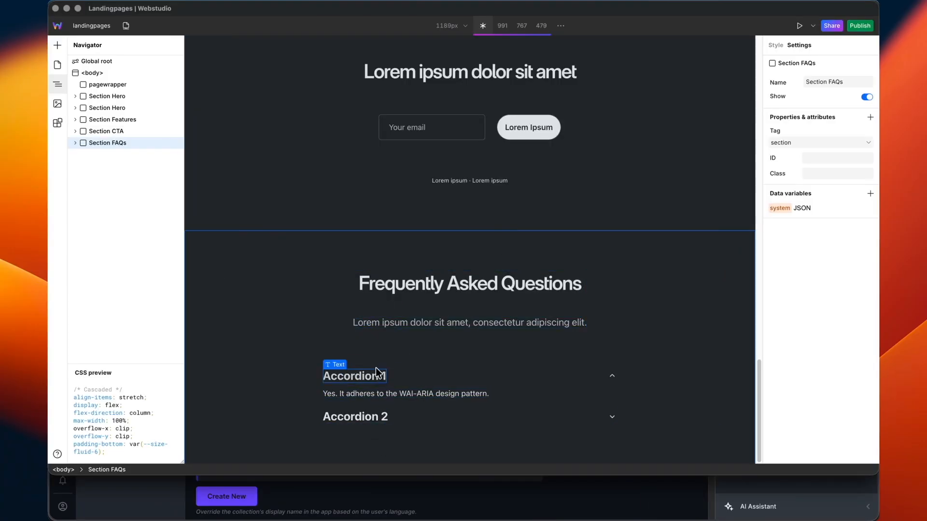
{"action": "key", "text": "super+Tab"}
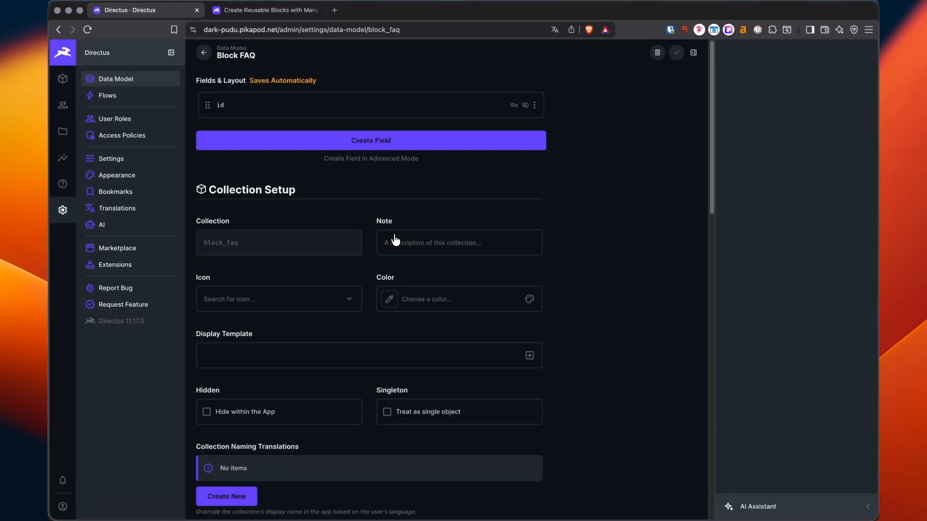
{"action": "left_click", "coordinate": [363, 139]}
{"action": "left_click", "coordinate": [526, 138]}
{"action": "type", "text": "ubhea"}
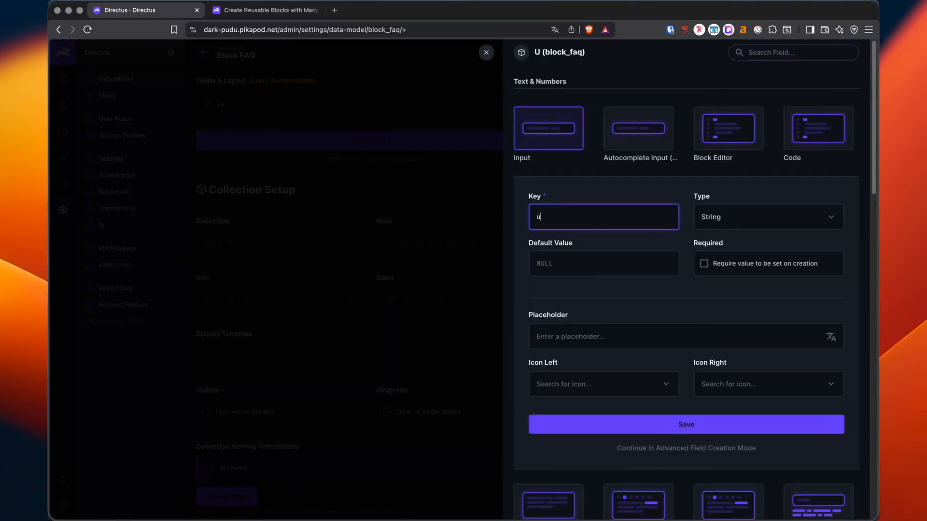
{"action": "key", "text": "BackSpace"}
{"action": "key", "text": "BackSpace"}
{"action": "key", "text": "BackSpace"}
{"action": "key", "text": "BackSpace"}
{"action": "key", "text": "BackSpace"}
{"action": "type", "text": "subheading"}
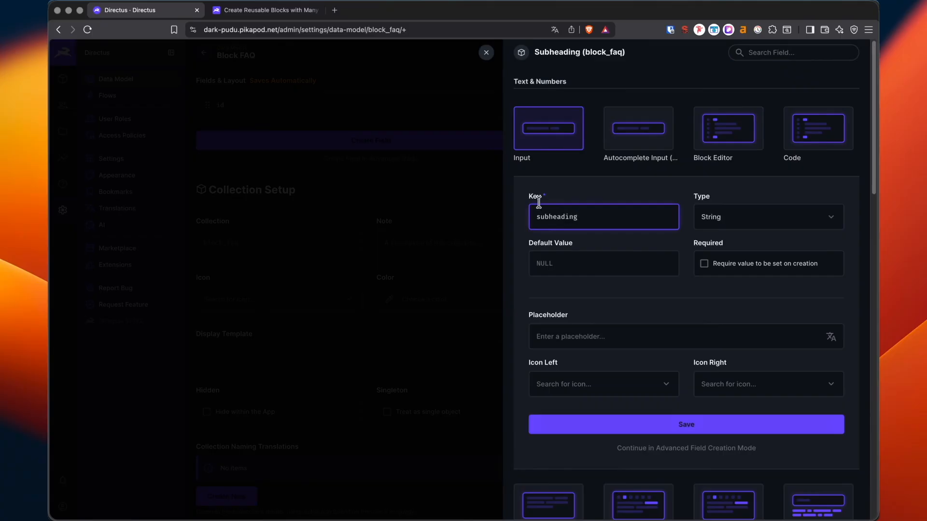
{"action": "left_click", "coordinate": [614, 422]}
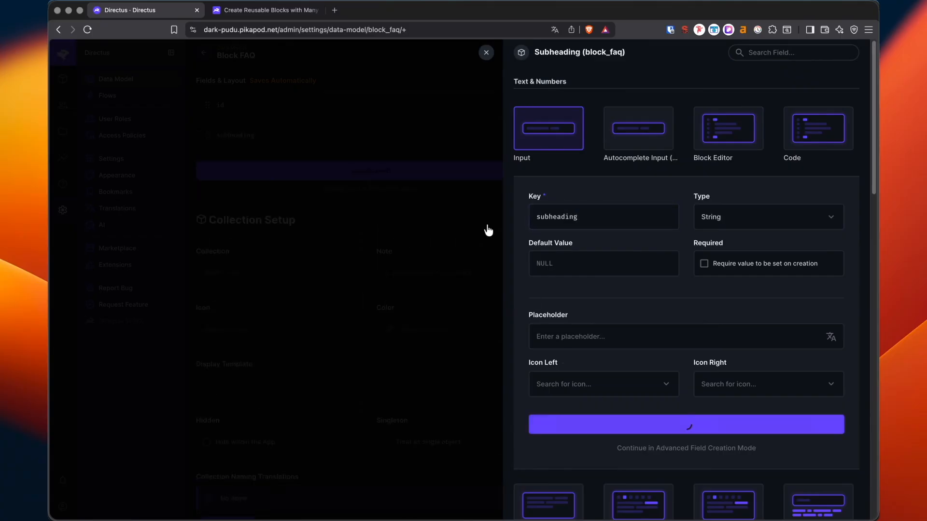
- Set up a new repeater field with the key faqs in the block_faq collection
{"action": "left_click", "coordinate": [434, 176]}
{"action": "scroll", "coordinate": [719, 299], "scroll_direction": "down", "scroll_amount": 1}
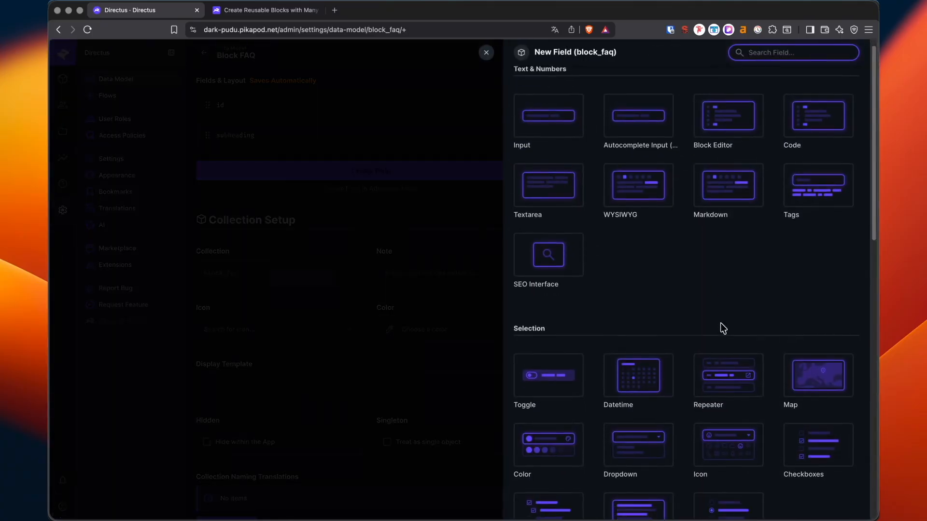
{"action": "left_click", "coordinate": [727, 377]}
{"action": "scroll", "coordinate": [654, 375], "scroll_direction": "down", "scroll_amount": 2}
{"action": "type", "text": "faqs"}
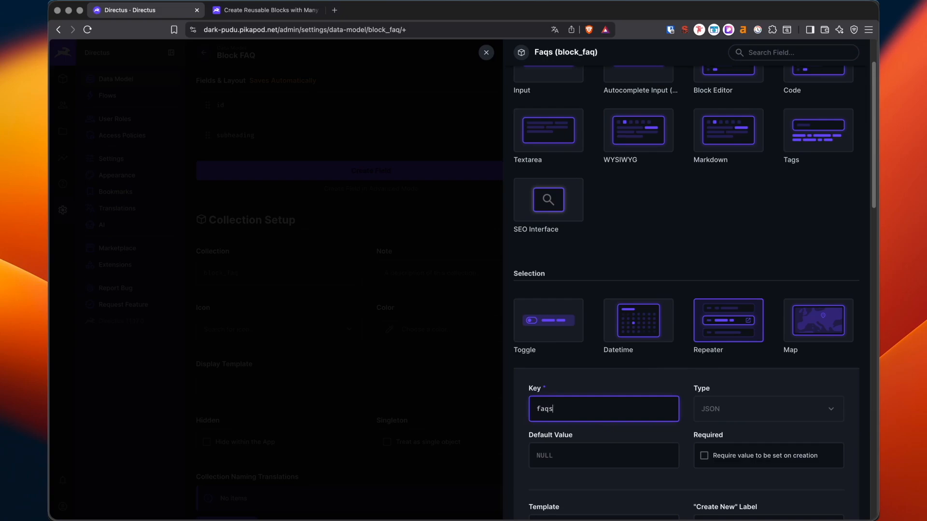
{"action": "scroll", "coordinate": [654, 375], "scroll_direction": "down", "scroll_amount": 1}
{"action": "scroll", "coordinate": [655, 376], "scroll_direction": "down", "scroll_amount": 5}
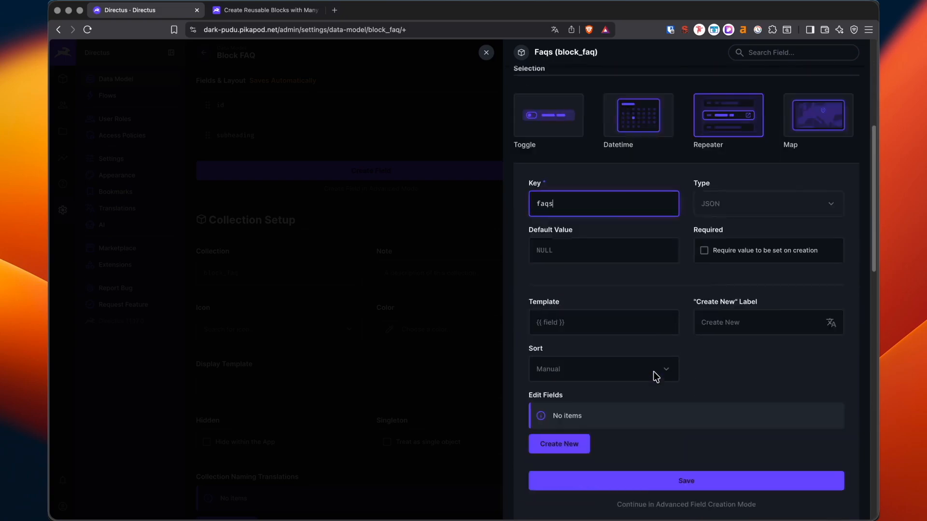
- Add a question subfield of type String with the Input interface to the faqs repeater
{"action": "left_click", "coordinate": [558, 346]}
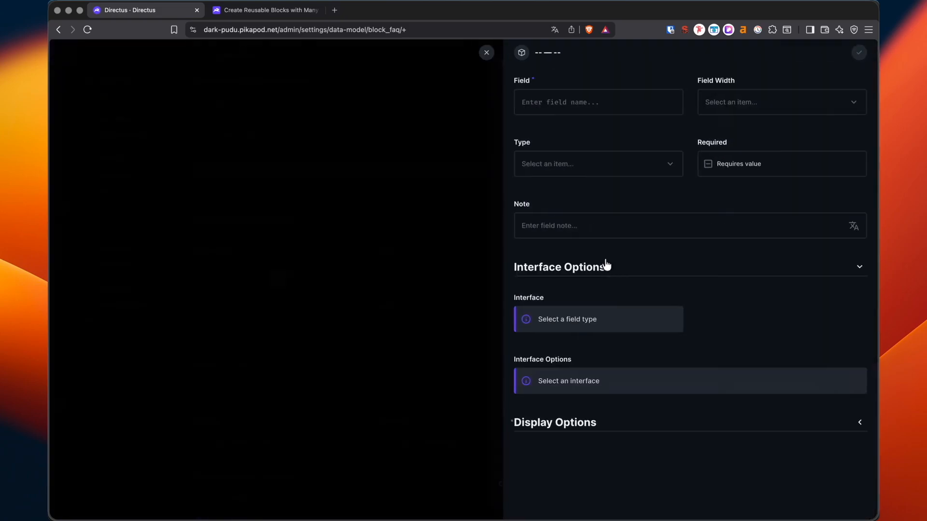
{"action": "left_click", "coordinate": [579, 107]}
{"action": "type", "text": "question"}
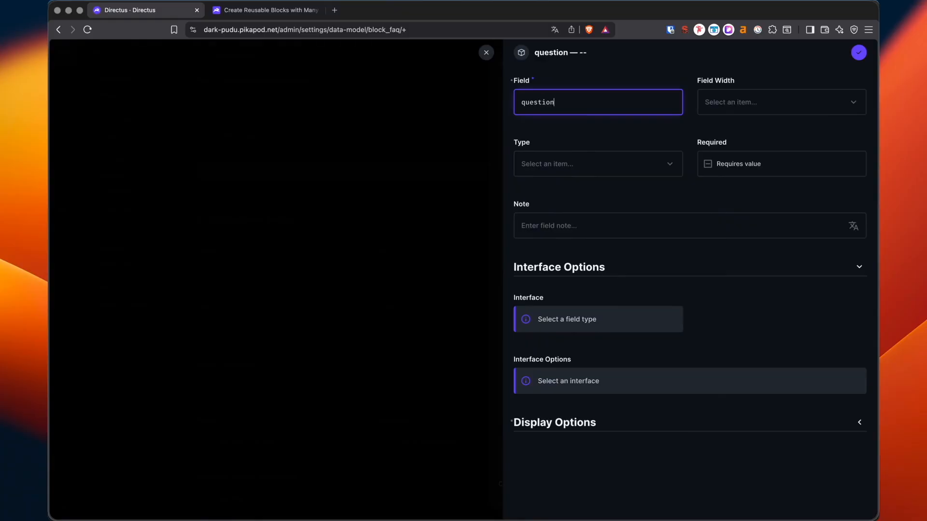
{"action": "left_click", "coordinate": [543, 170]}
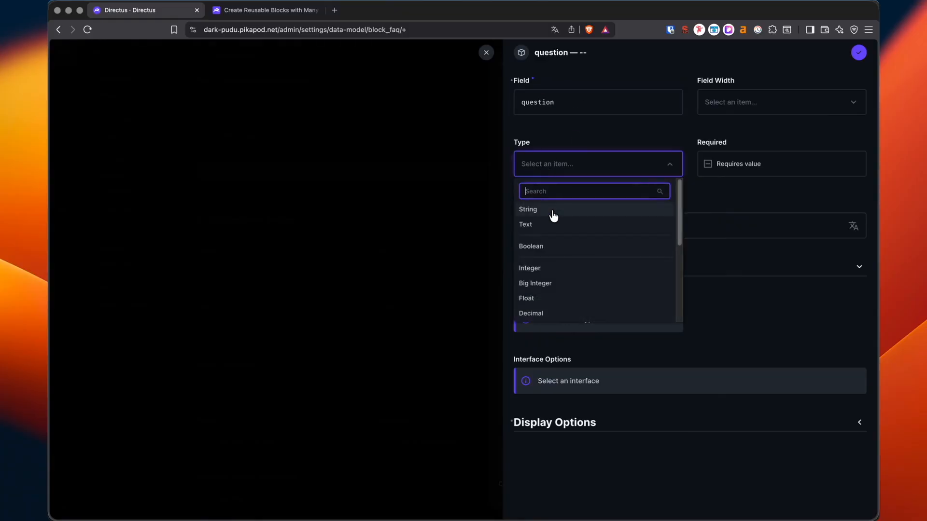
{"action": "left_click", "coordinate": [553, 213]}
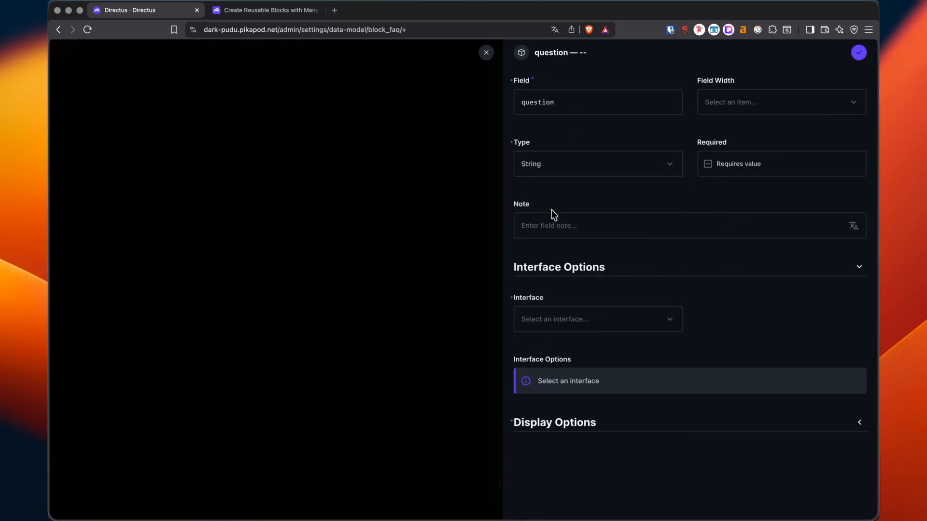
{"action": "left_click", "coordinate": [567, 319]}
{"action": "left_click", "coordinate": [567, 343]}
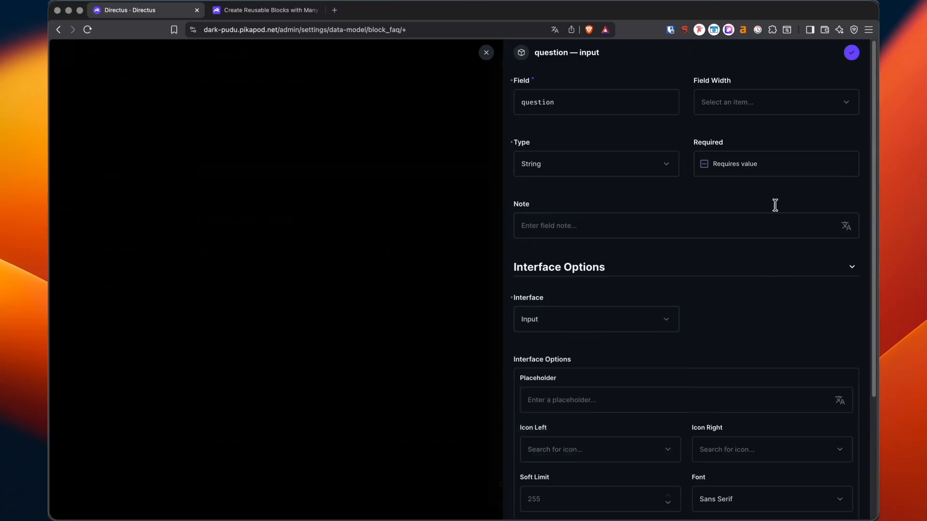
{"action": "left_click", "coordinate": [851, 52]}
- Add an answer subfield of type Text with the Input interface to the faqs repeater, save the field and return to the data model
{"action": "left_click", "coordinate": [575, 356]}
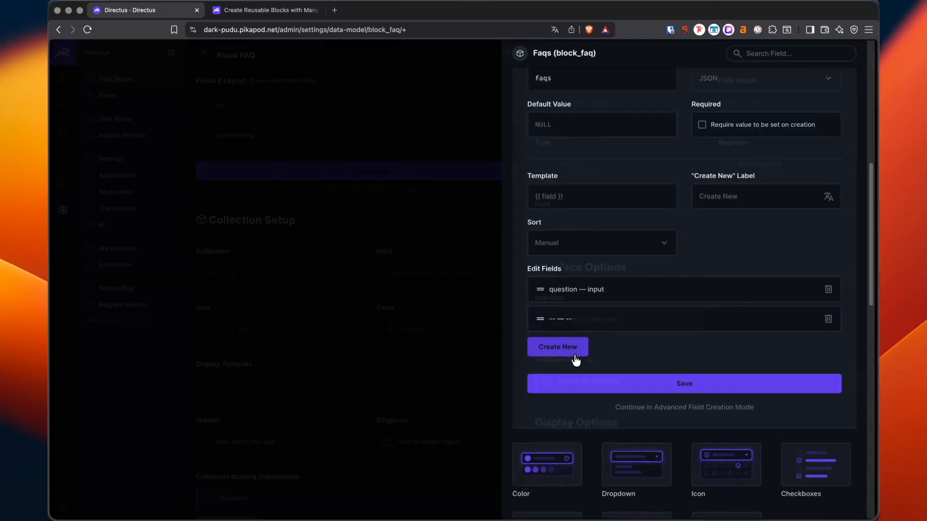
{"action": "left_click", "coordinate": [603, 111]}
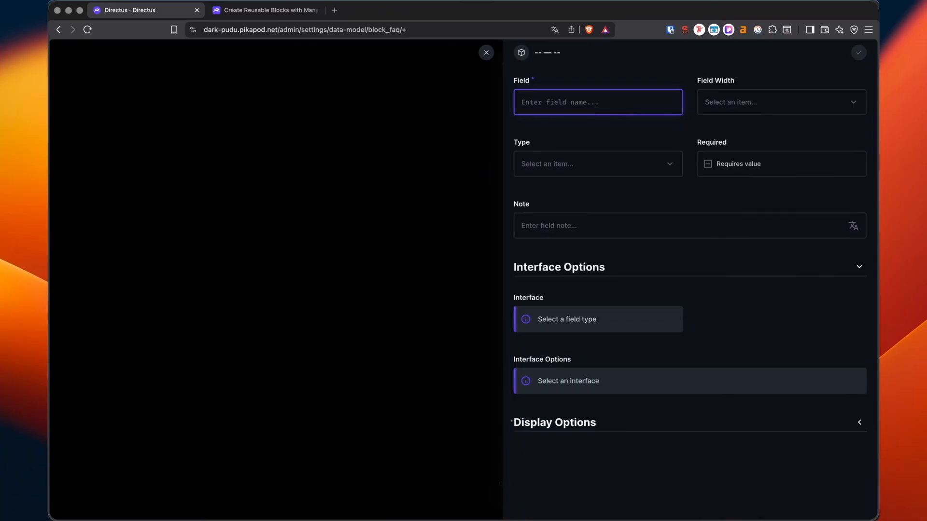
{"action": "type", "text": "answer"}
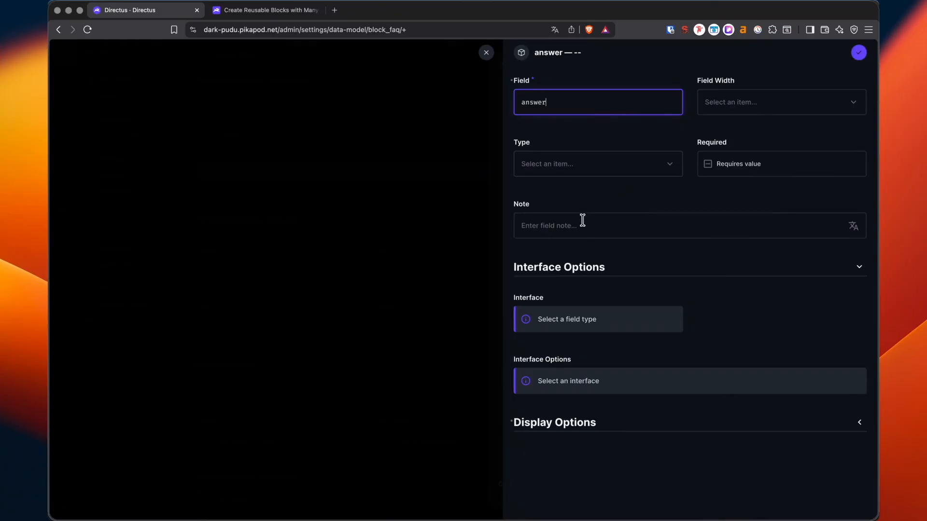
{"action": "left_click", "coordinate": [571, 166]}
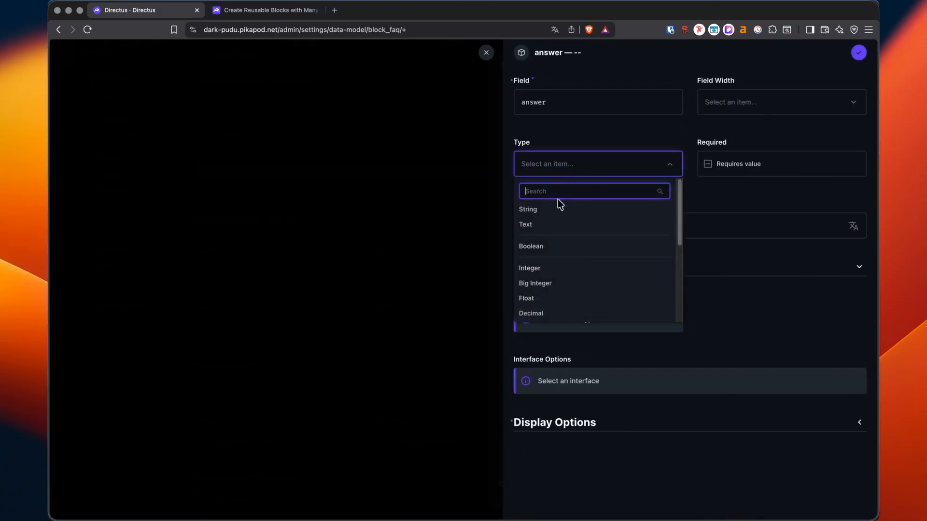
{"action": "left_click", "coordinate": [546, 235]}
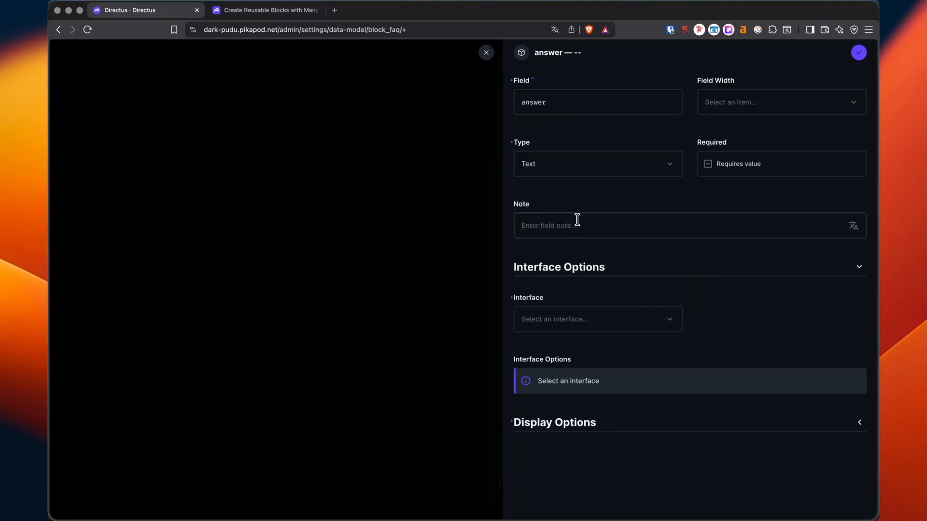
{"action": "left_click", "coordinate": [561, 325]}
{"action": "left_click", "coordinate": [558, 347]}
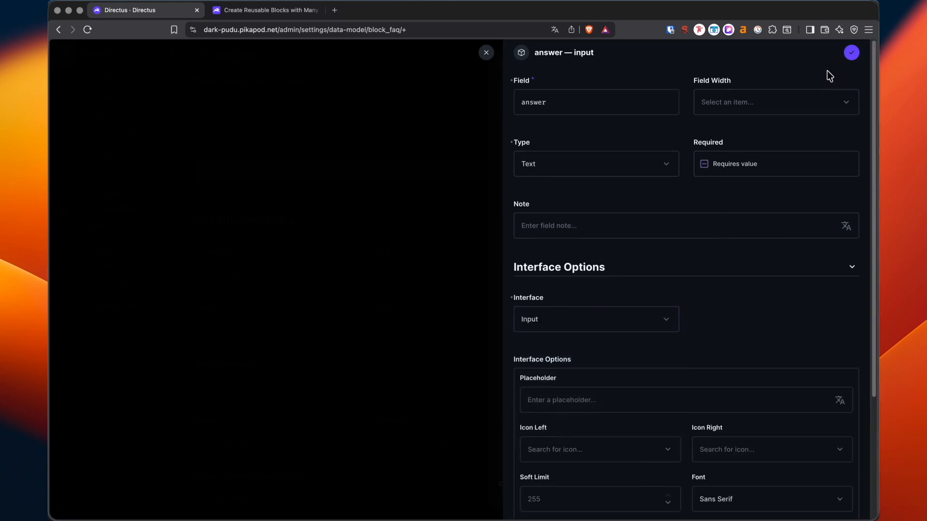
{"action": "left_click", "coordinate": [851, 52]}
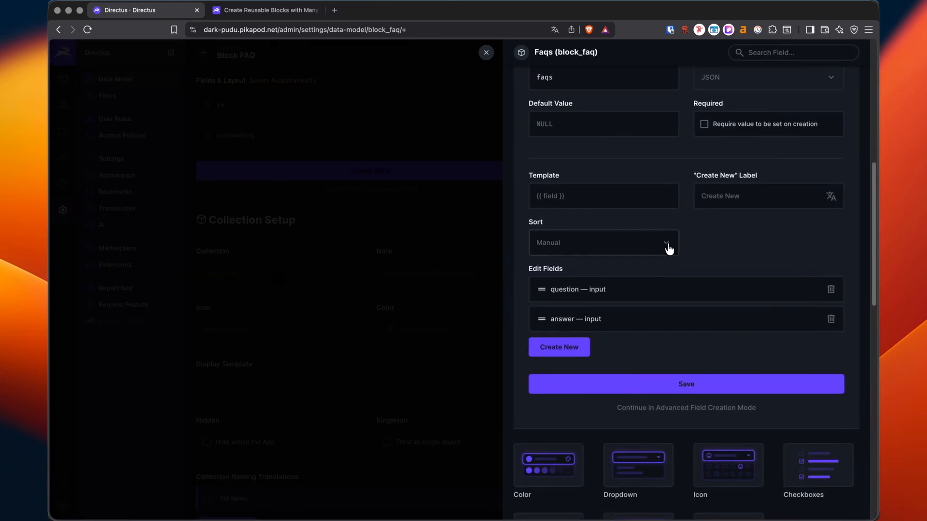
{"action": "left_click", "coordinate": [623, 385]}
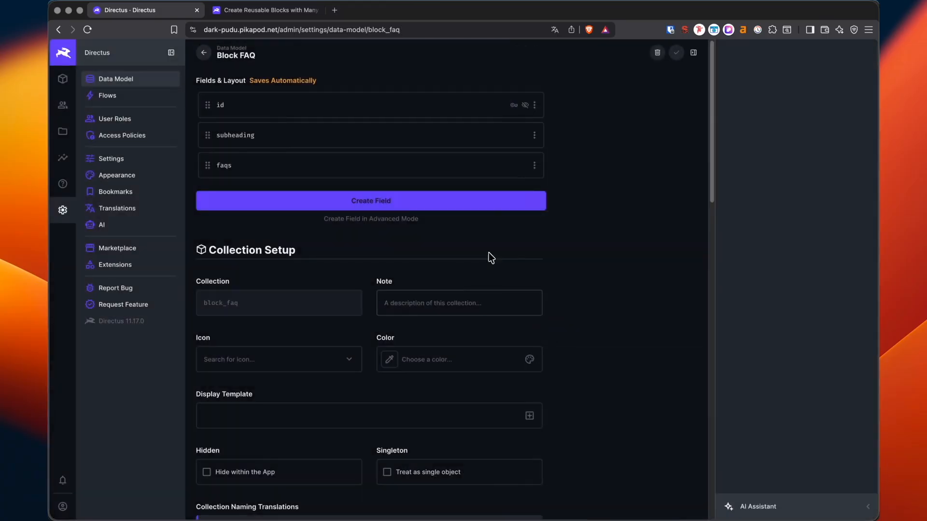
{"action": "left_click", "coordinate": [204, 53]}
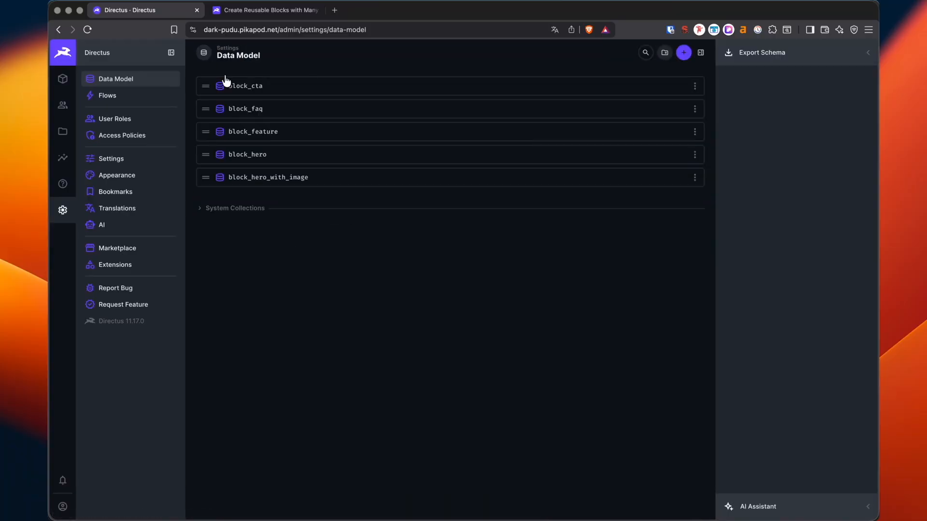
- Switch to the Obsidian checklist and tick off feature, faq, cta, create according block items and SEO extension
{"action": "key", "text": "super+Tab"}
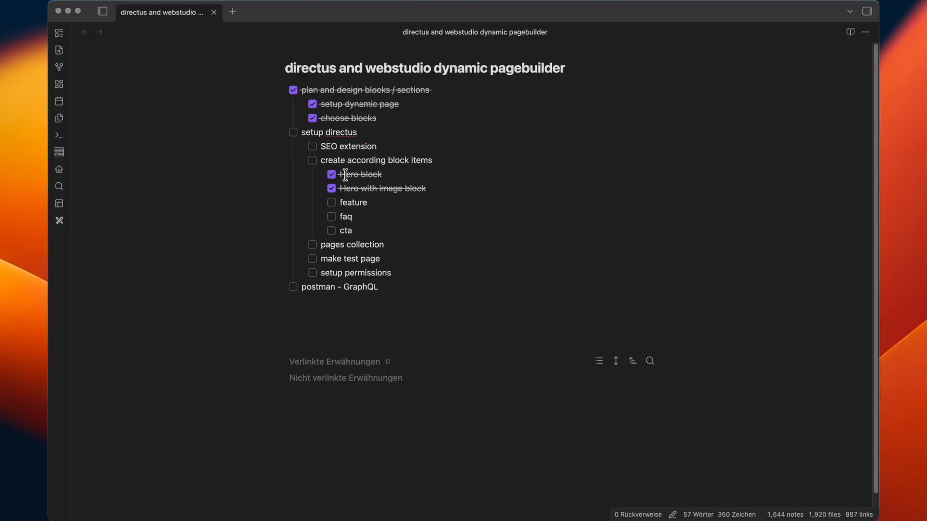
{"action": "left_click", "coordinate": [331, 202]}
{"action": "left_click", "coordinate": [331, 216]}
{"action": "left_click", "coordinate": [331, 230]}
{"action": "left_click", "coordinate": [312, 159]}
{"action": "left_click", "coordinate": [312, 147]}
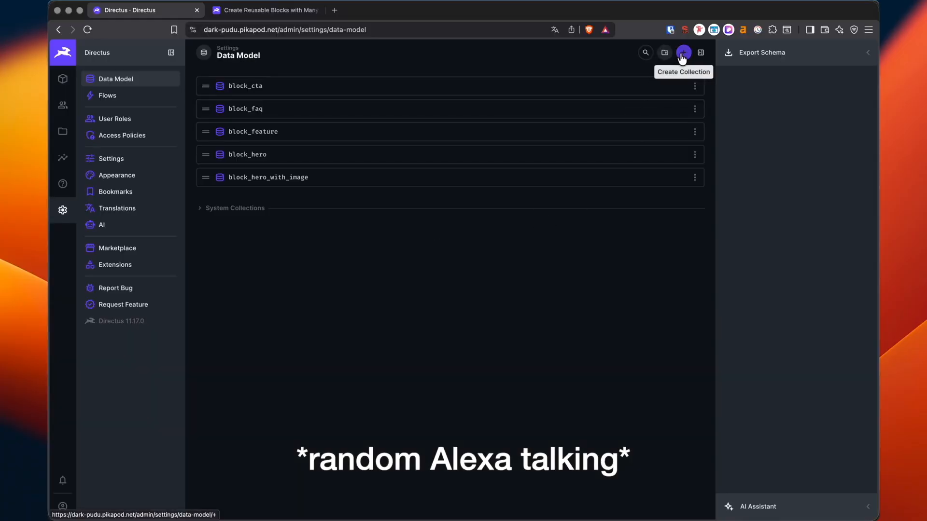
- Set up a new Directus collection named pages with a manually entered string primary key called slug
{"action": "left_click", "coordinate": [682, 57]}
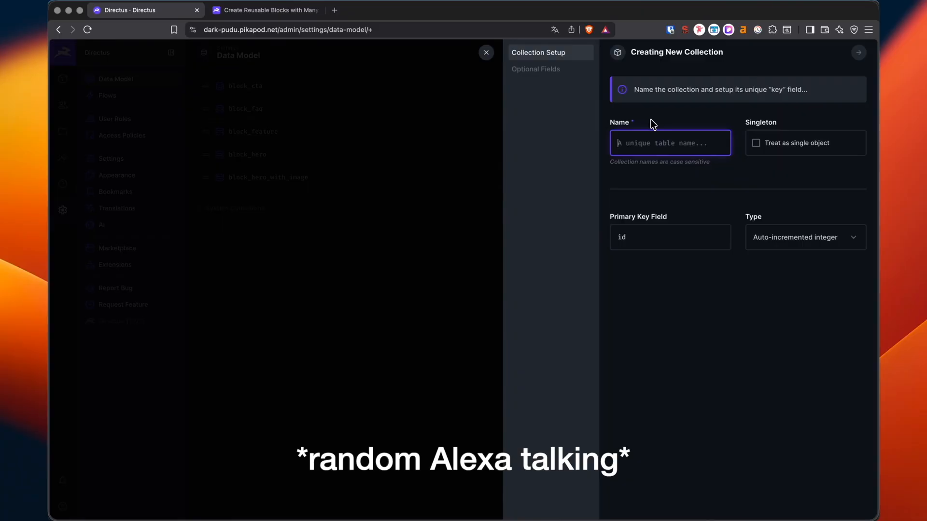
{"action": "type", "text": "pages"}
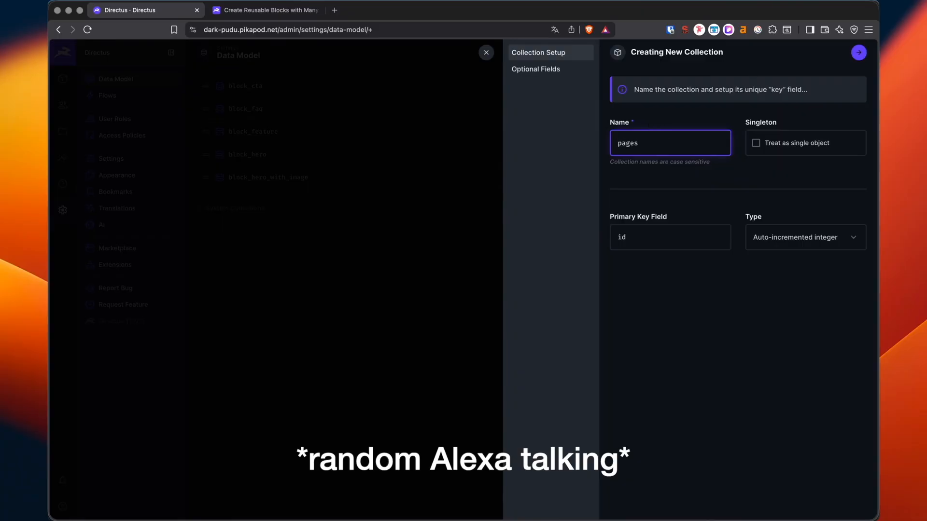
{"action": "left_click", "coordinate": [778, 250]}
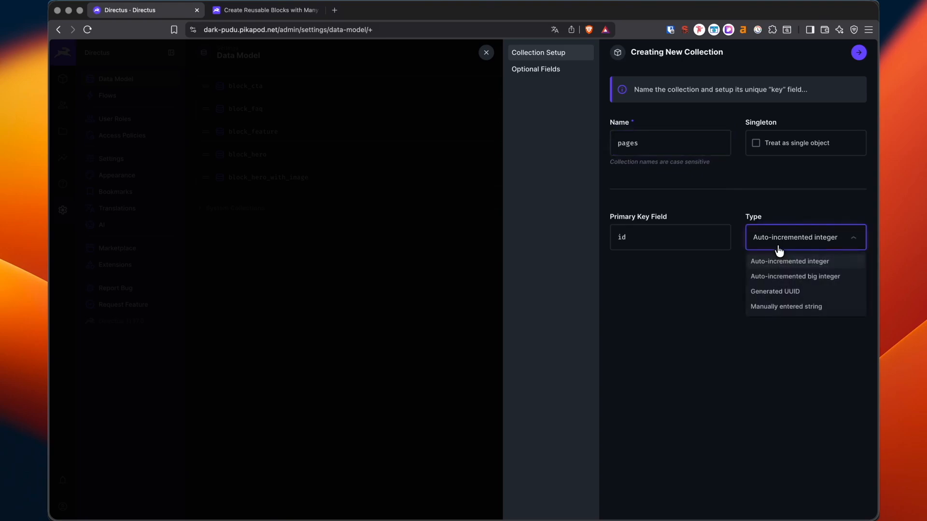
{"action": "left_click", "coordinate": [787, 306]}
{"action": "double_click", "coordinate": [654, 232]}
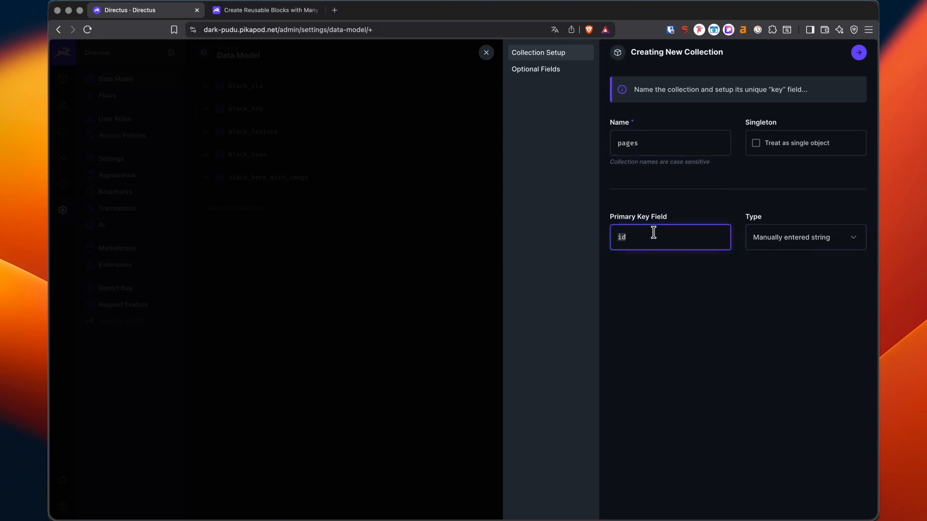
{"action": "type", "text": "slug"}
{"action": "left_click", "coordinate": [858, 54]}
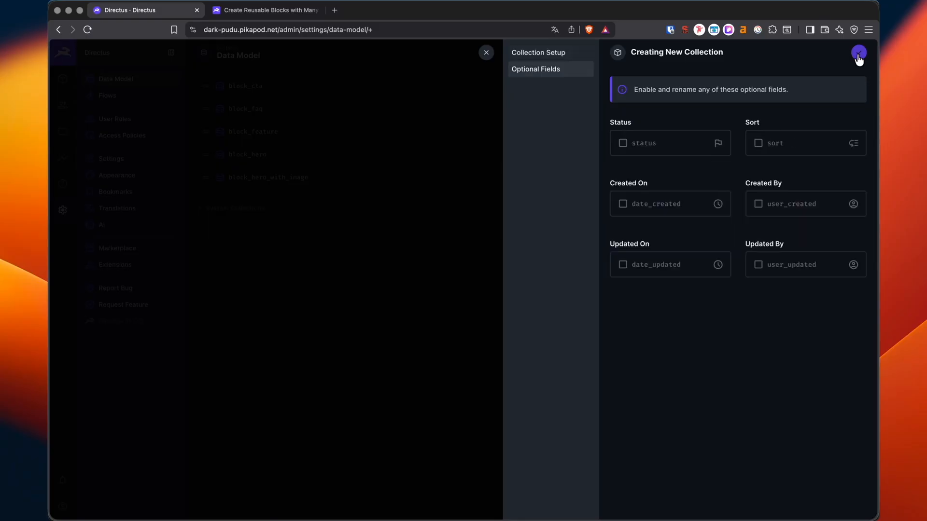
- Enable the optional status, date_created and date_updated fields and finish creating the pages collection
{"action": "left_click", "coordinate": [623, 142]}
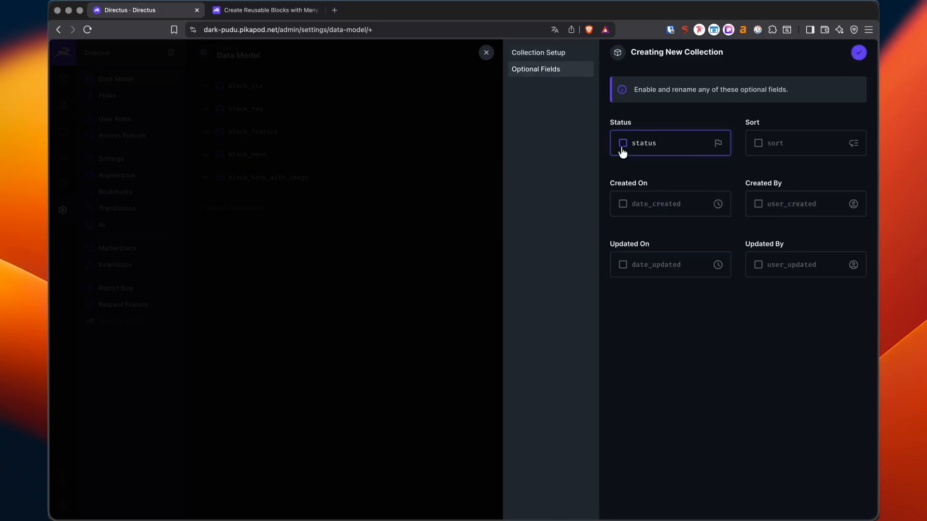
{"action": "left_click", "coordinate": [623, 211]}
{"action": "left_click", "coordinate": [622, 263]}
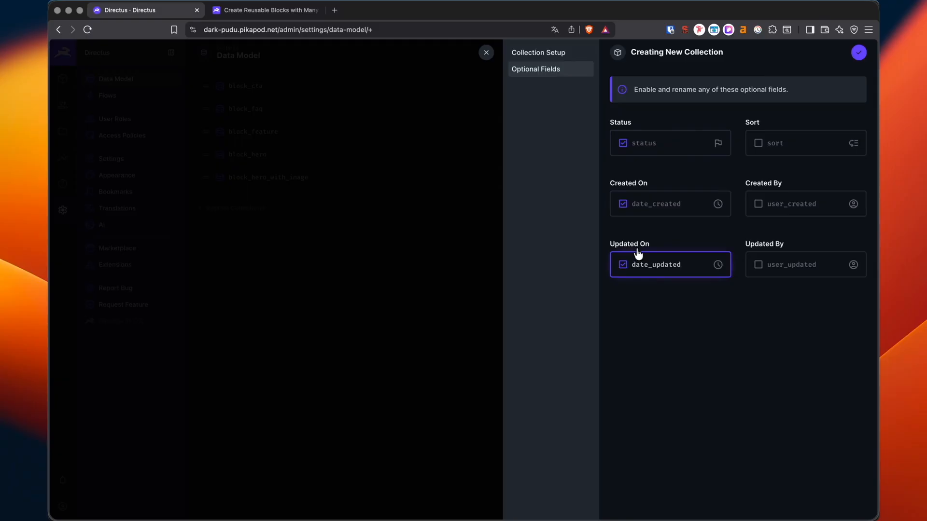
{"action": "left_click", "coordinate": [862, 57]}
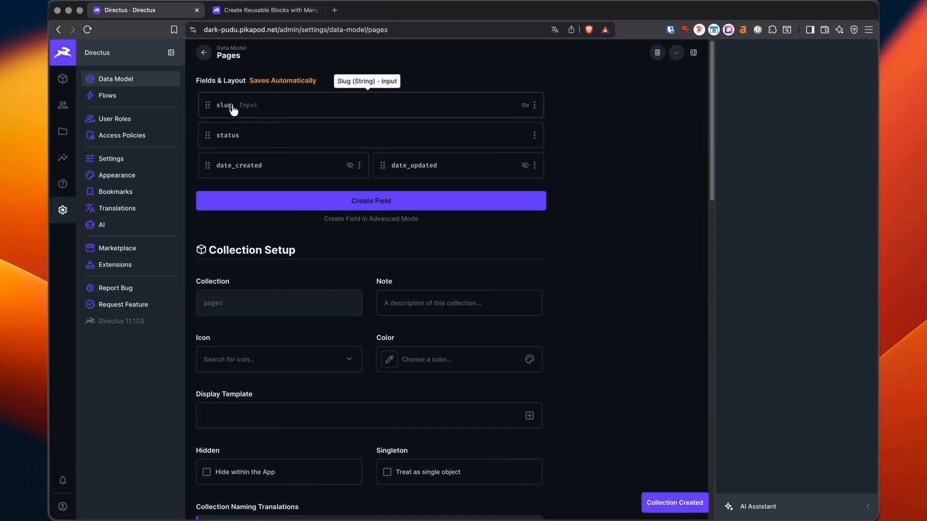
- Enable the Slugify option in the slug field's interface settings and save the field
{"action": "left_click", "coordinate": [251, 109]}
{"action": "left_click", "coordinate": [540, 92]}
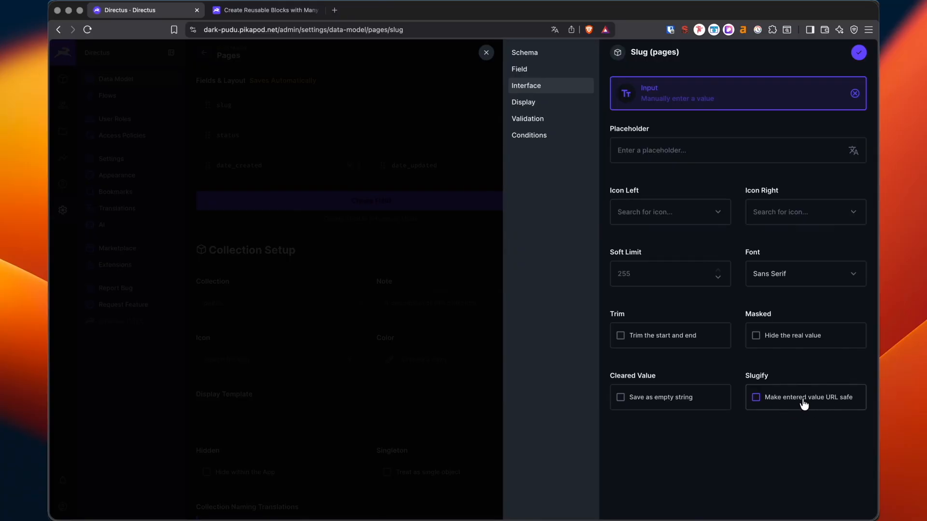
{"action": "left_click", "coordinate": [858, 52]}
- Add an SEO Interface field with the key seo to the pages collection
{"action": "left_click", "coordinate": [299, 204]}
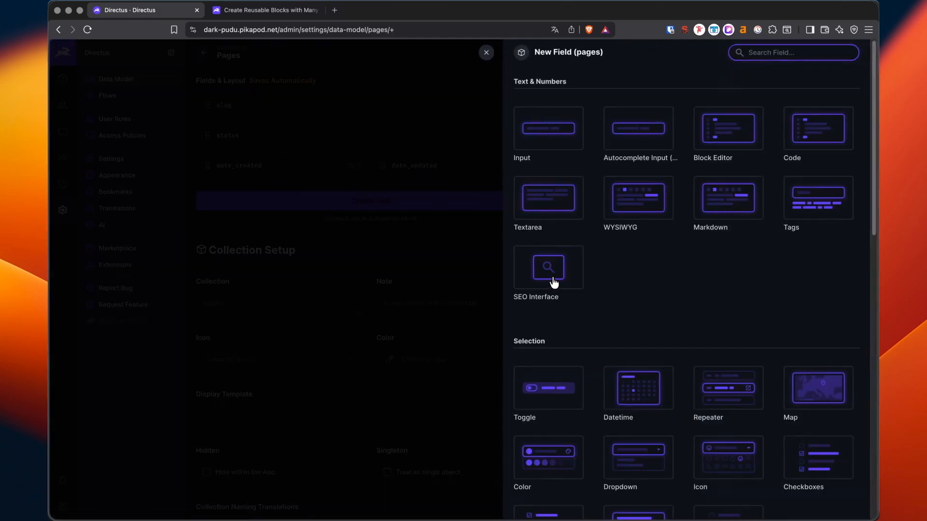
{"action": "left_click", "coordinate": [553, 283]}
{"action": "type", "text": "seo"}
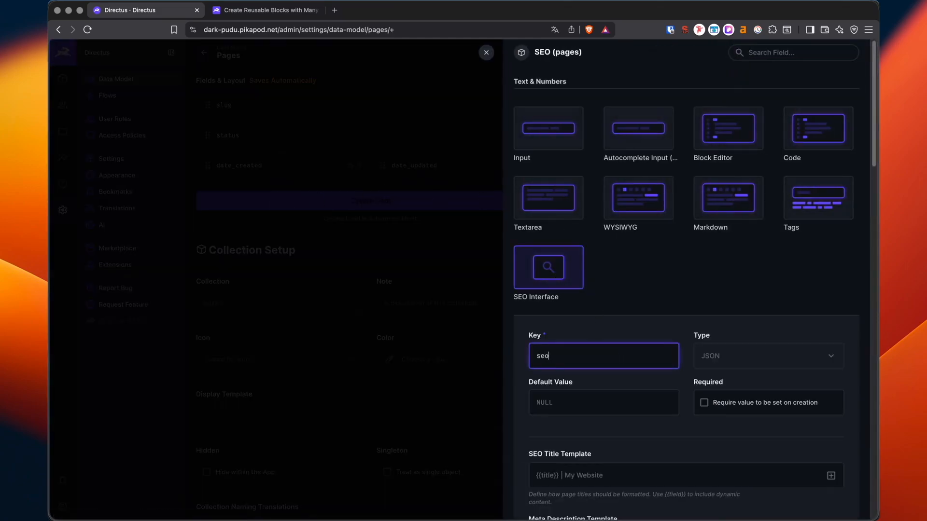
{"action": "scroll", "coordinate": [622, 278], "scroll_direction": "down", "scroll_amount": 5}
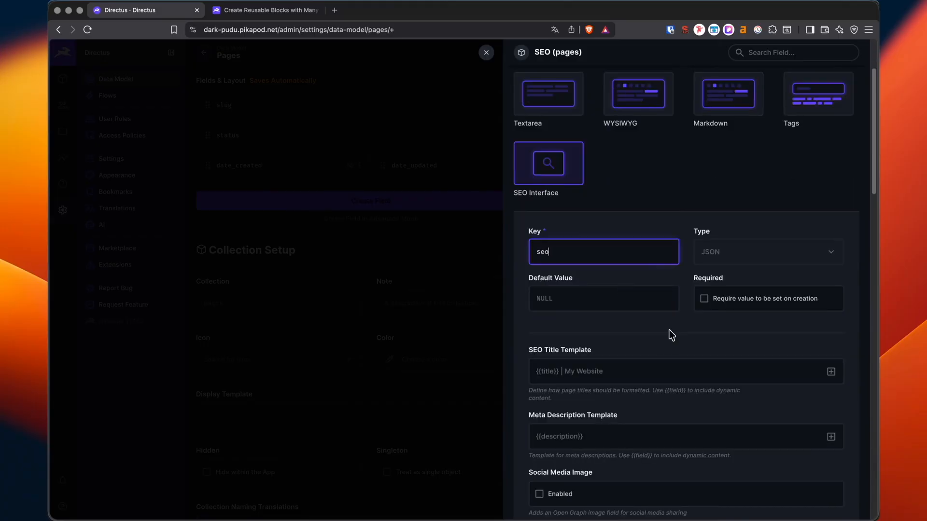
{"action": "scroll", "coordinate": [669, 329], "scroll_direction": "down", "scroll_amount": 5}
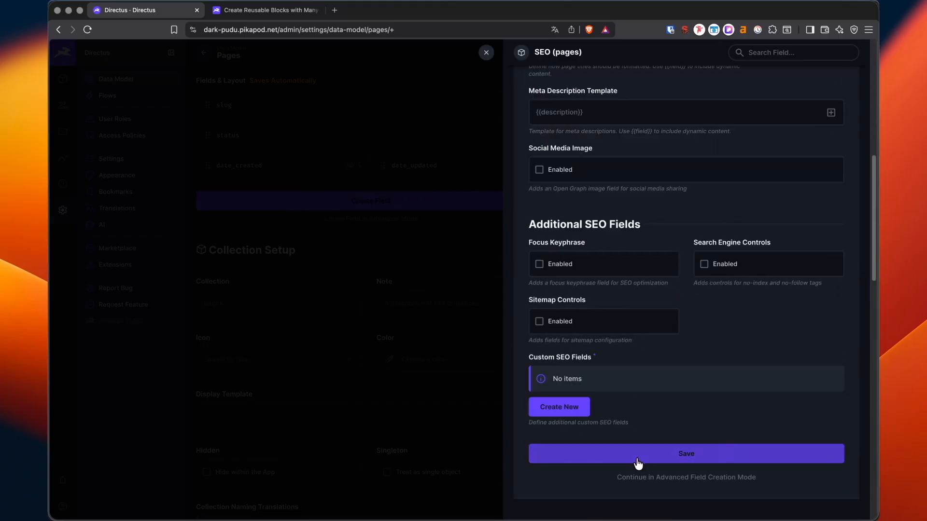
{"action": "left_click", "coordinate": [637, 462]}
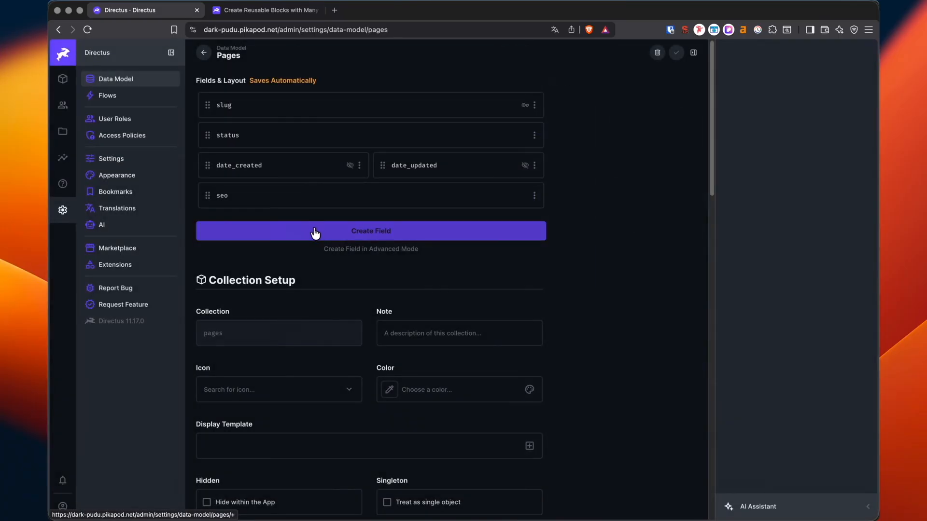
- Set up a new Builder (M2A) field with the key blocks in the pages collection
{"action": "left_click", "coordinate": [319, 232]}
{"action": "scroll", "coordinate": [684, 245], "scroll_direction": "down", "scroll_amount": 14}
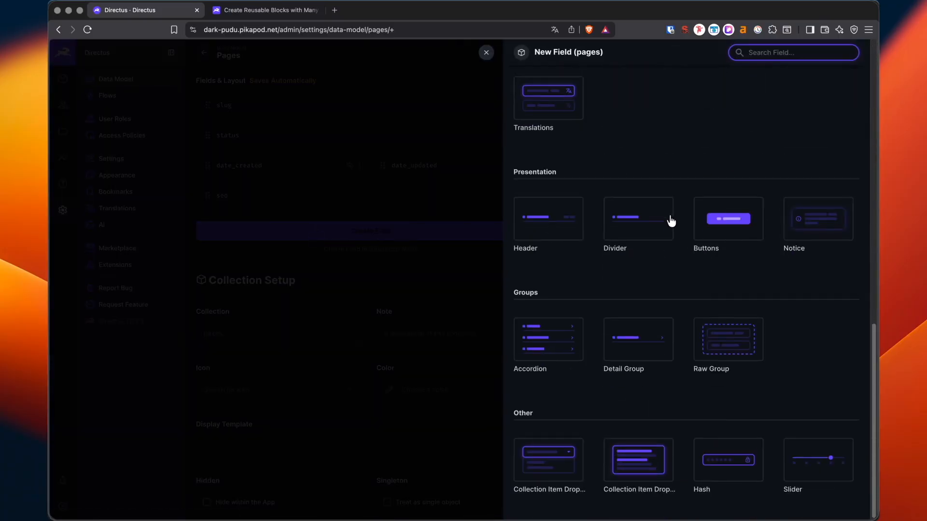
{"action": "scroll", "coordinate": [666, 227], "scroll_direction": "up", "scroll_amount": 7}
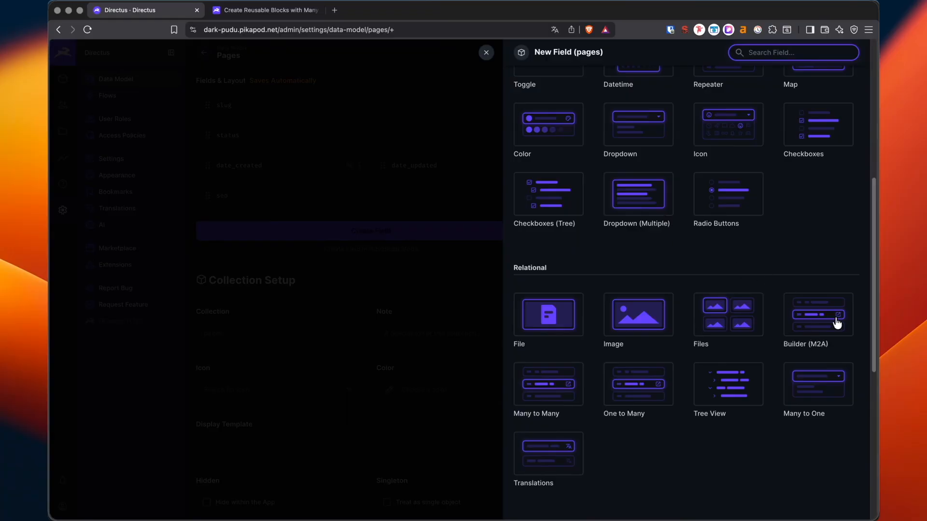
{"action": "left_click", "coordinate": [817, 317]}
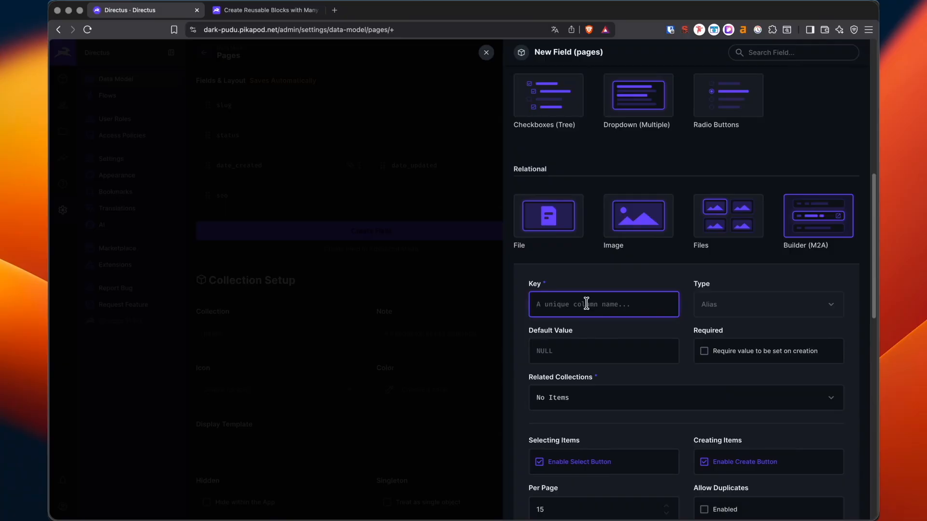
{"action": "type", "text": "blocks"}
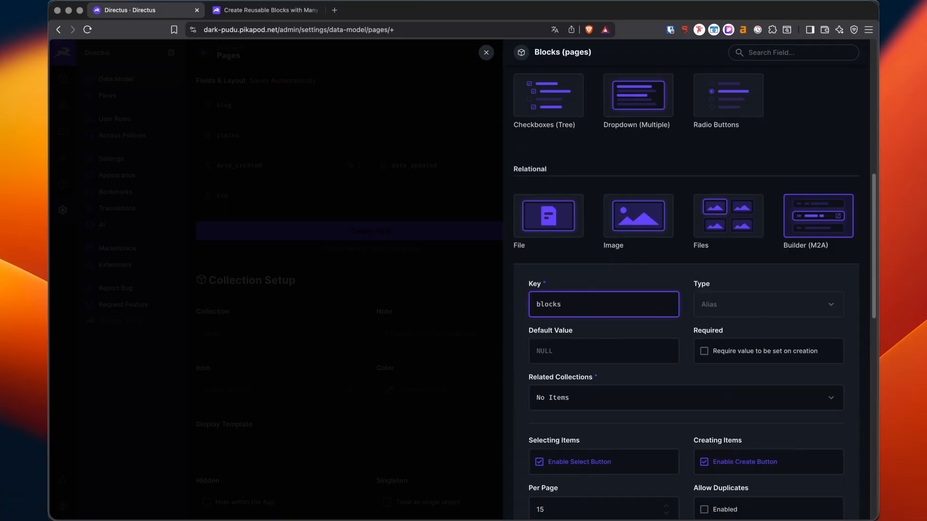
- Relate the blocks field to block_cta, block_faq, block_feature, block_hero and block_hero_with_image
{"action": "scroll", "coordinate": [583, 305], "scroll_direction": "down", "scroll_amount": 2}
{"action": "left_click", "coordinate": [599, 362]}
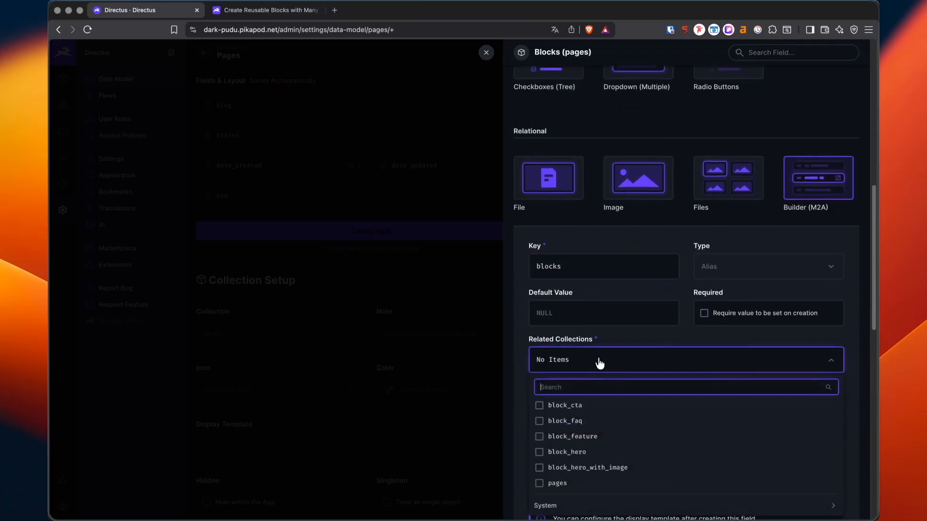
{"action": "left_click", "coordinate": [562, 406]}
{"action": "left_click", "coordinate": [562, 421]}
{"action": "left_click", "coordinate": [561, 436]}
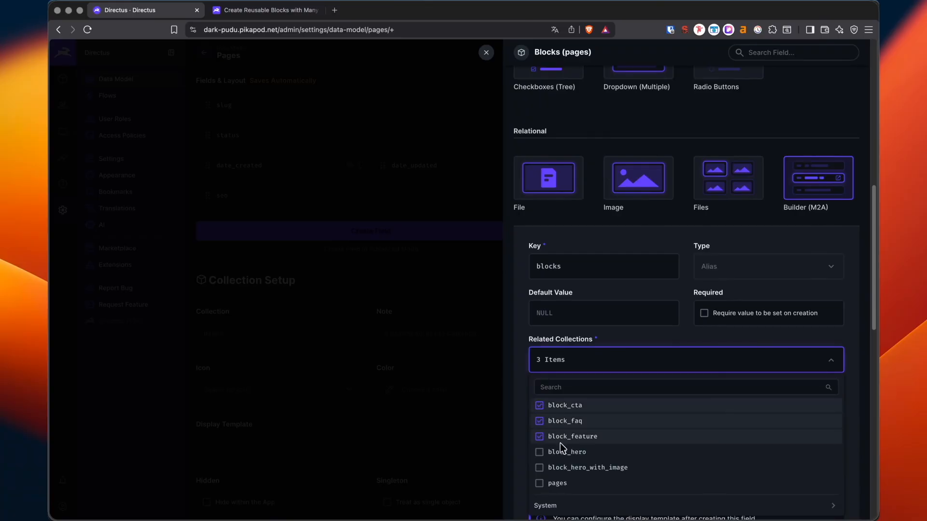
{"action": "left_click", "coordinate": [562, 453]}
{"action": "left_click", "coordinate": [561, 468]}
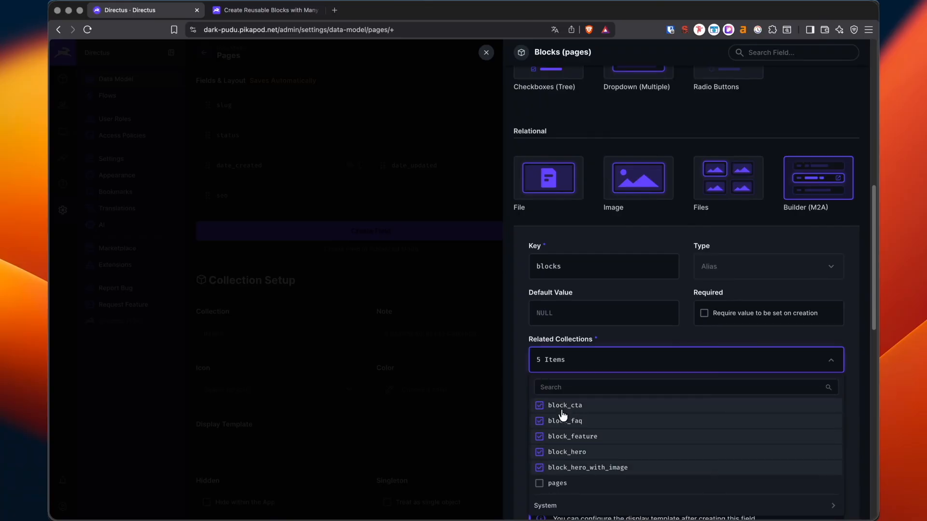
{"action": "left_click", "coordinate": [637, 334]}
- Disable the select button for existing items on the blocks field and save the field
{"action": "scroll", "coordinate": [638, 334], "scroll_direction": "down", "scroll_amount": 3}
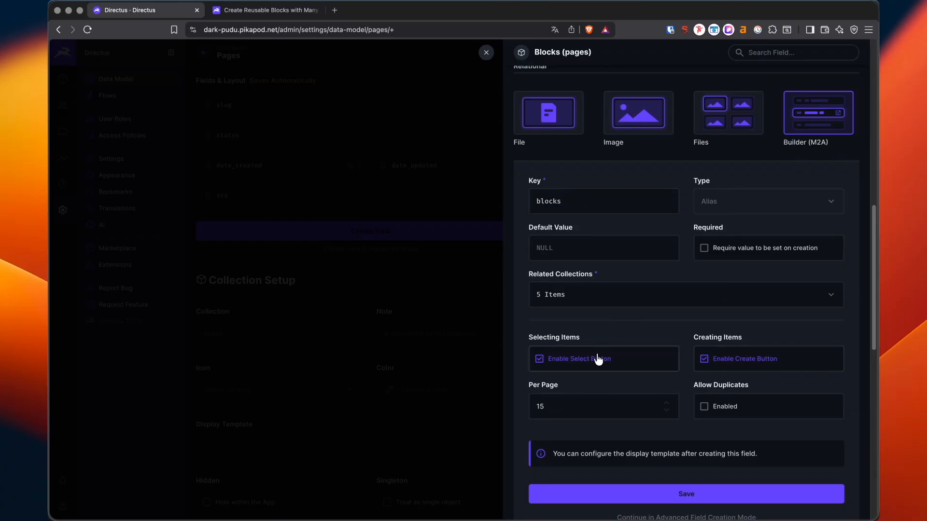
{"action": "left_click", "coordinate": [563, 364]}
{"action": "scroll", "coordinate": [613, 339], "scroll_direction": "down", "scroll_amount": 2}
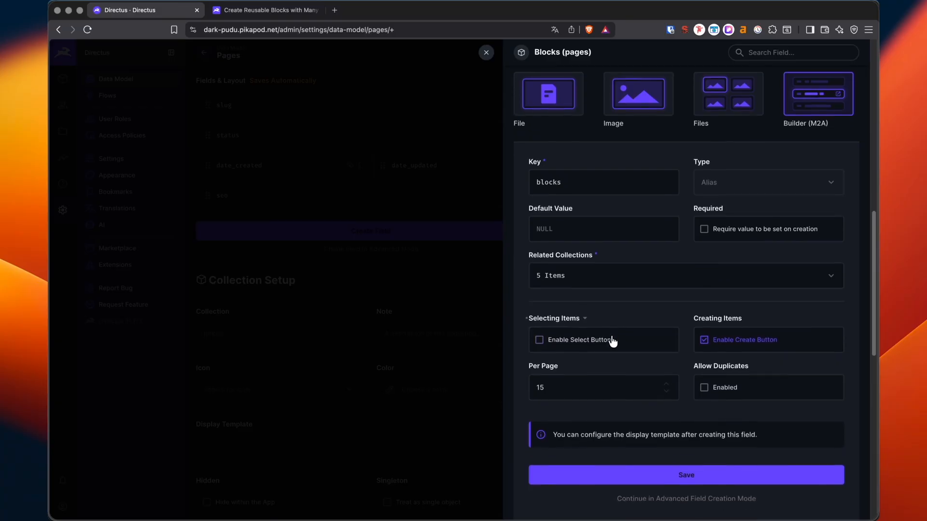
{"action": "left_click", "coordinate": [689, 470]}
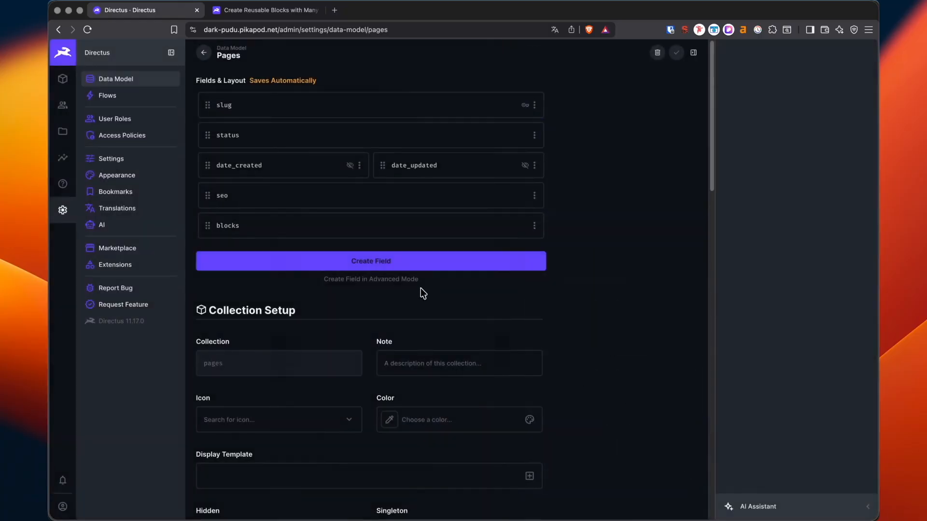
- Add a sort field named sort to the blocks field's relationship and save the field
{"action": "left_click", "coordinate": [265, 224]}
{"action": "left_click", "coordinate": [543, 71]}
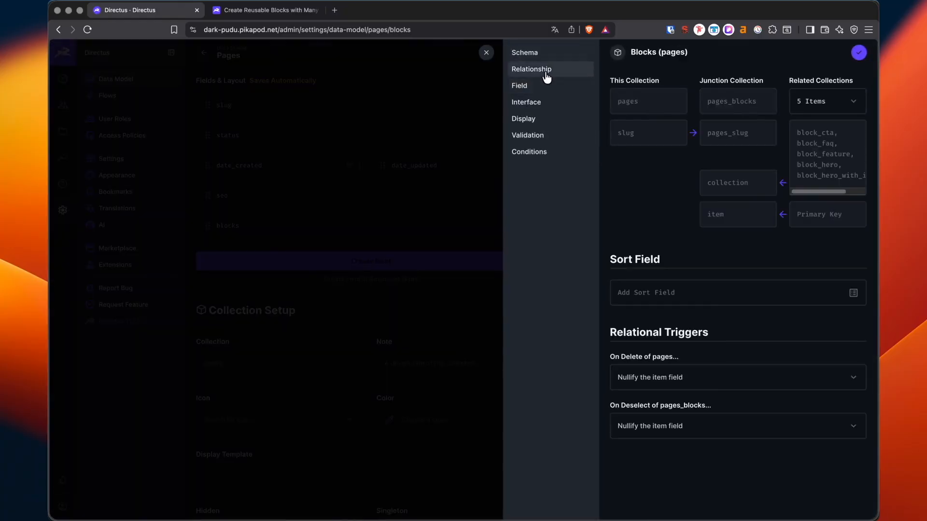
{"action": "left_click", "coordinate": [660, 292]}
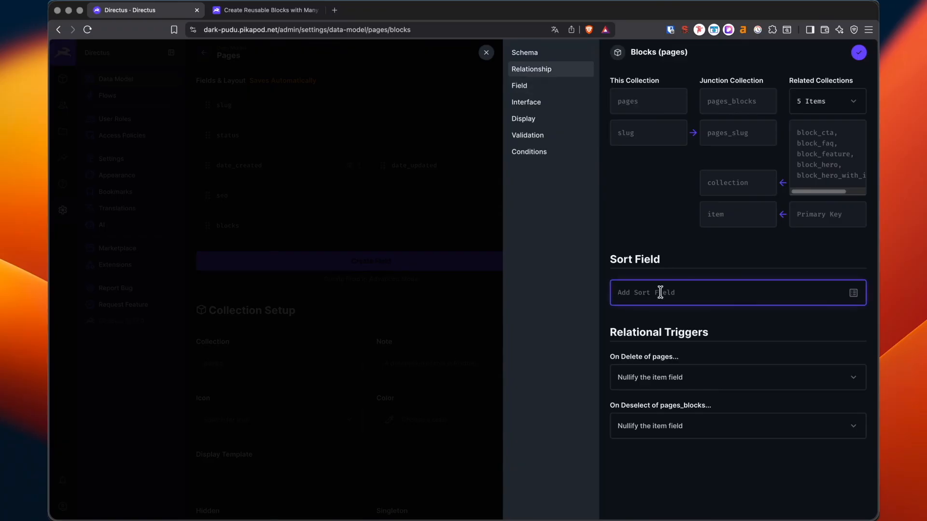
{"action": "type", "text": "sort"}
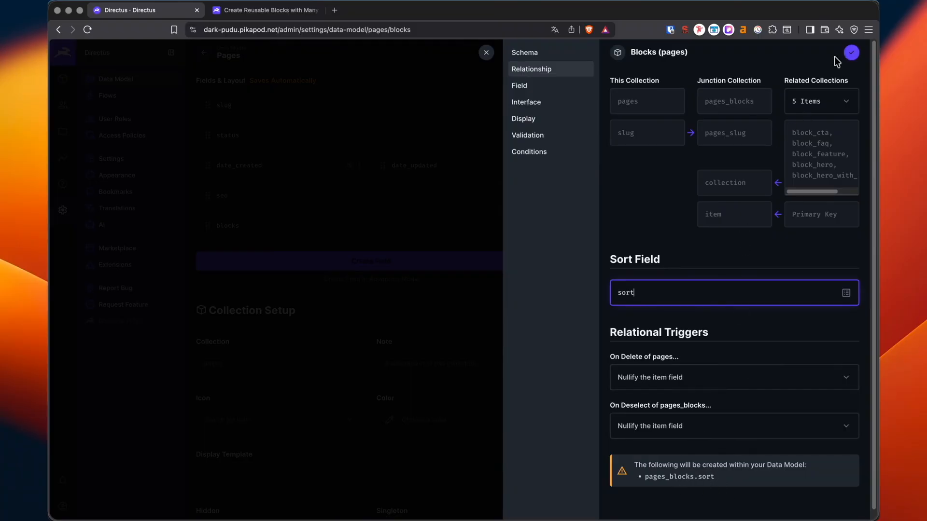
{"action": "left_click", "coordinate": [850, 55]}
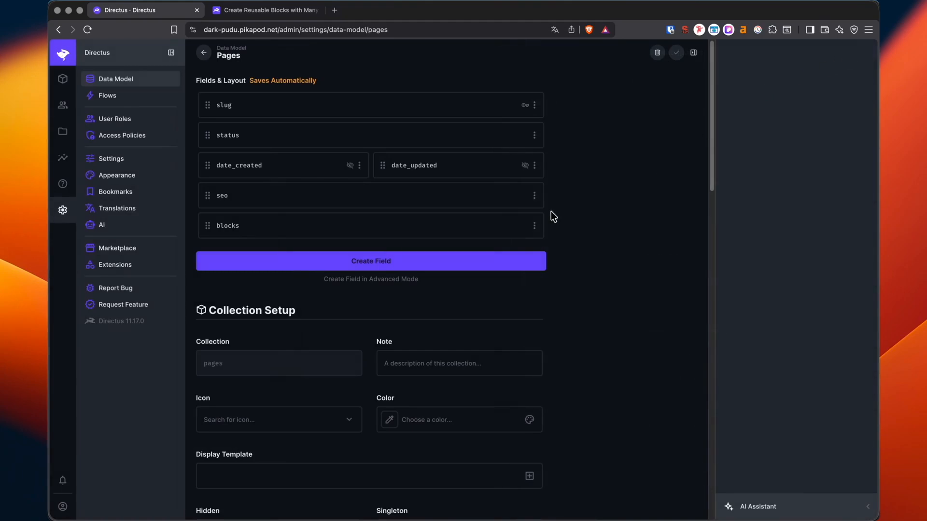
- Look through the content lists of the five block collections and the pages collection
{"action": "left_click", "coordinate": [204, 54]}
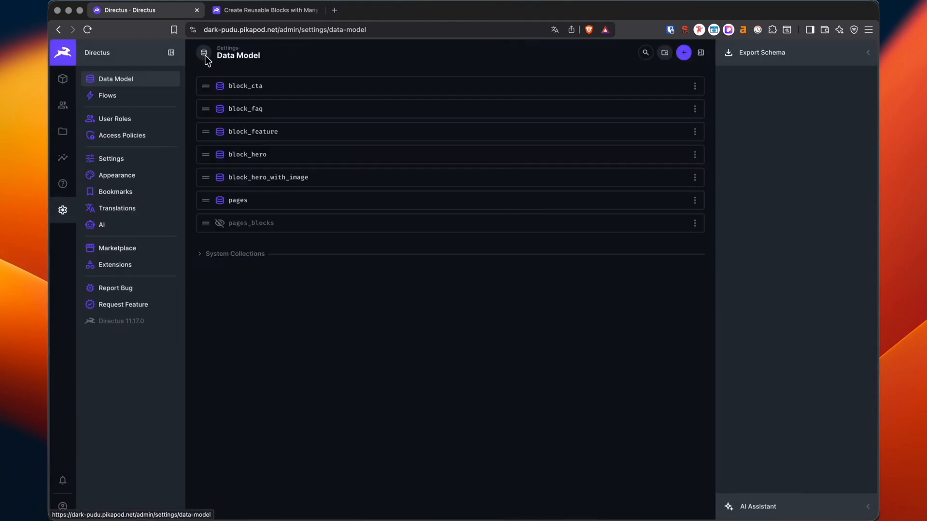
{"action": "left_click", "coordinate": [63, 84]}
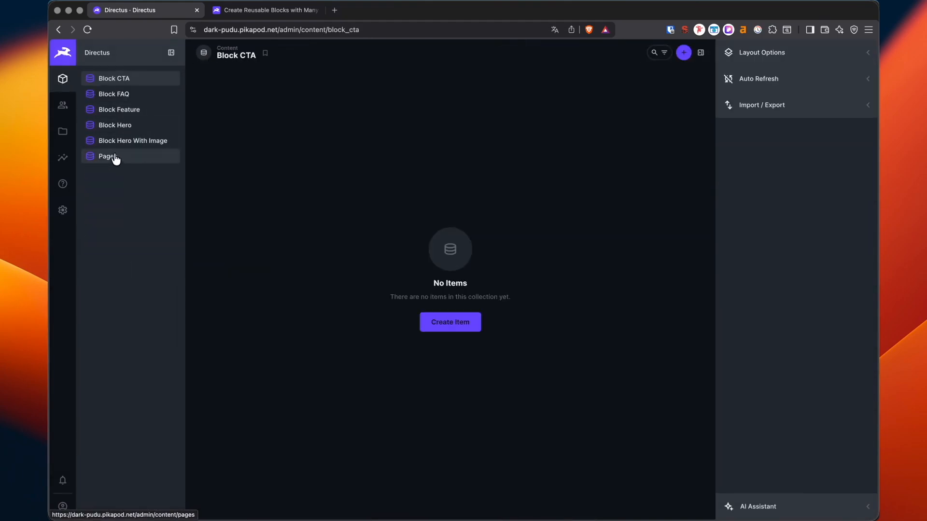
{"action": "left_click", "coordinate": [139, 95]}
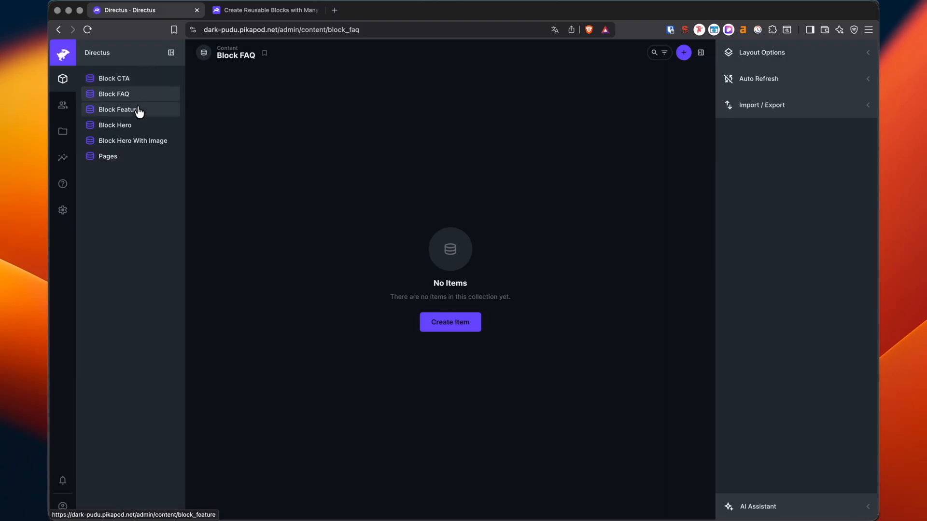
{"action": "left_click", "coordinate": [139, 110]}
{"action": "left_click", "coordinate": [135, 125]}
{"action": "left_click", "coordinate": [142, 145]}
{"action": "left_click", "coordinate": [137, 158]}
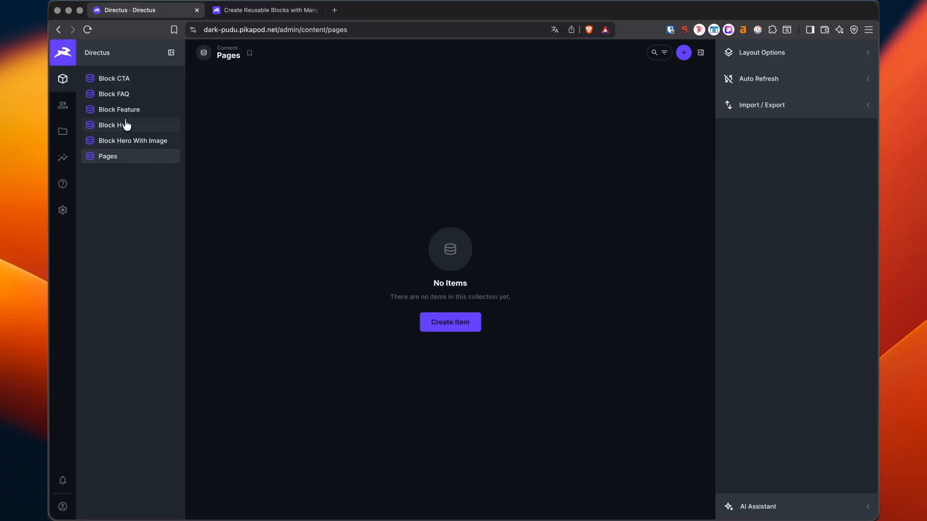
- Hide the block_cta and block_faq collections in the data model
{"action": "left_click", "coordinate": [63, 211]}
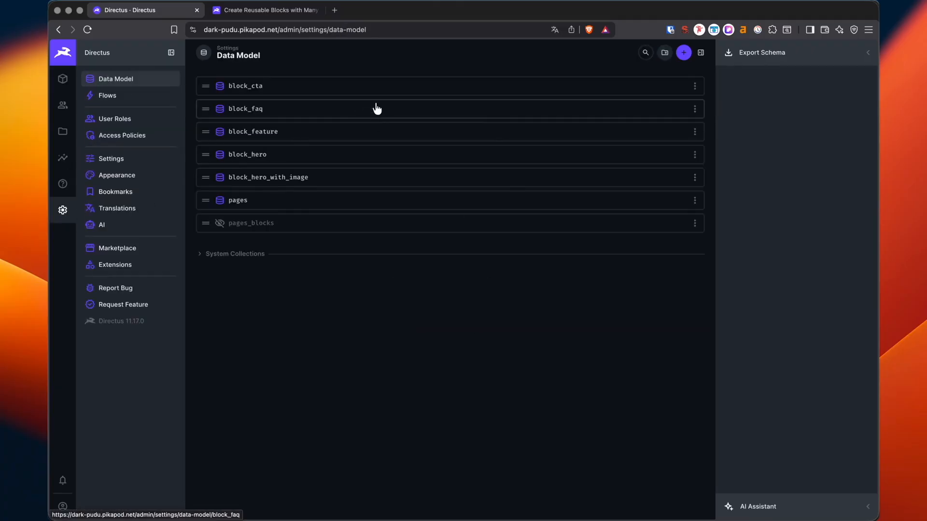
{"action": "left_click", "coordinate": [694, 87]}
{"action": "left_click", "coordinate": [652, 106]}
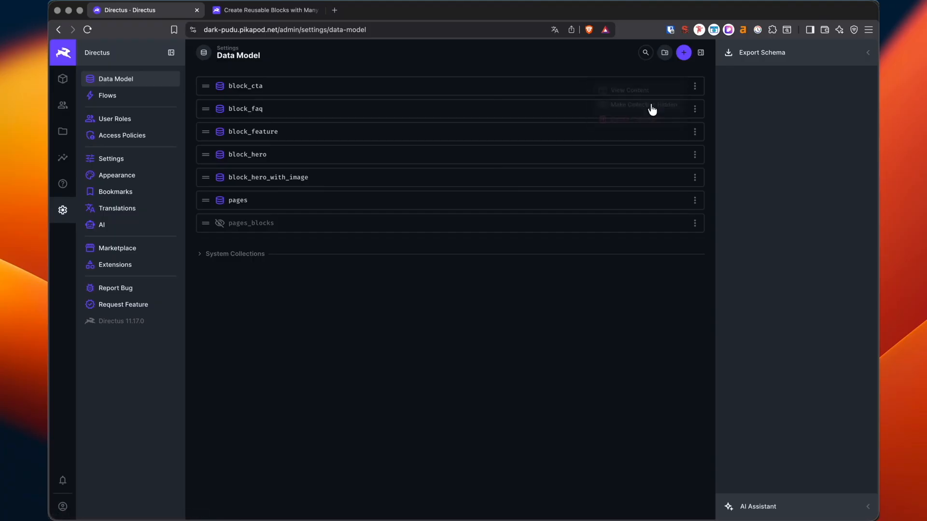
{"action": "left_click", "coordinate": [695, 109]}
{"action": "left_click", "coordinate": [674, 130]}
{"action": "left_click", "coordinate": [691, 127]}
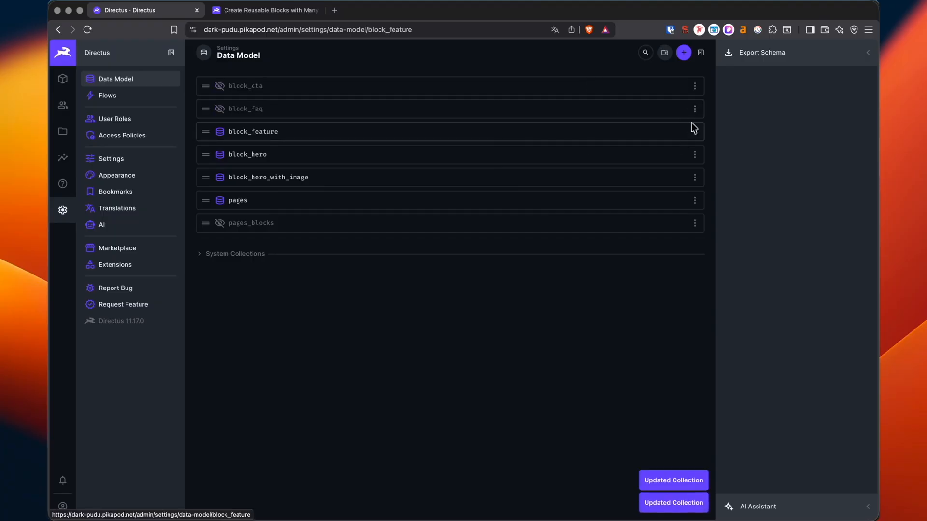
{"action": "left_click", "coordinate": [224, 47]}
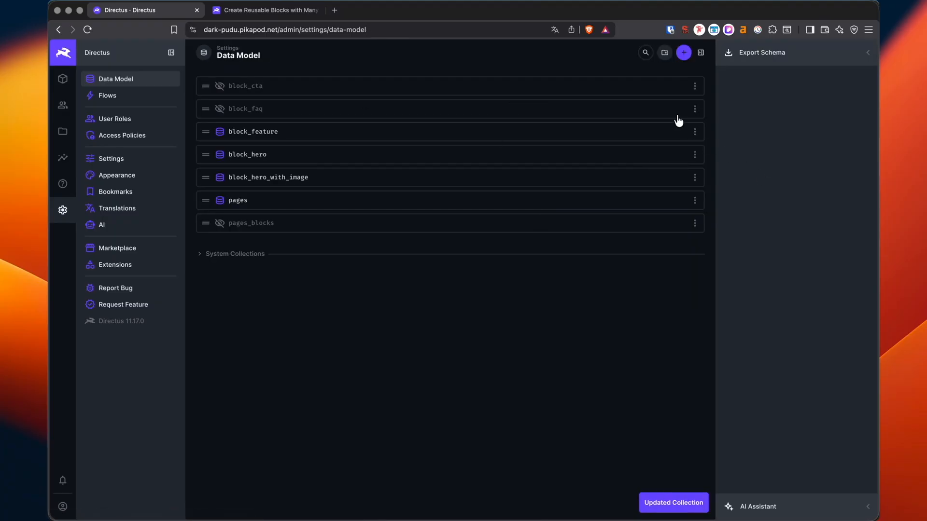
- Hide the block_feature, block_hero and block_hero_with_image collections in the data model
{"action": "left_click", "coordinate": [694, 132]}
{"action": "left_click", "coordinate": [666, 152]}
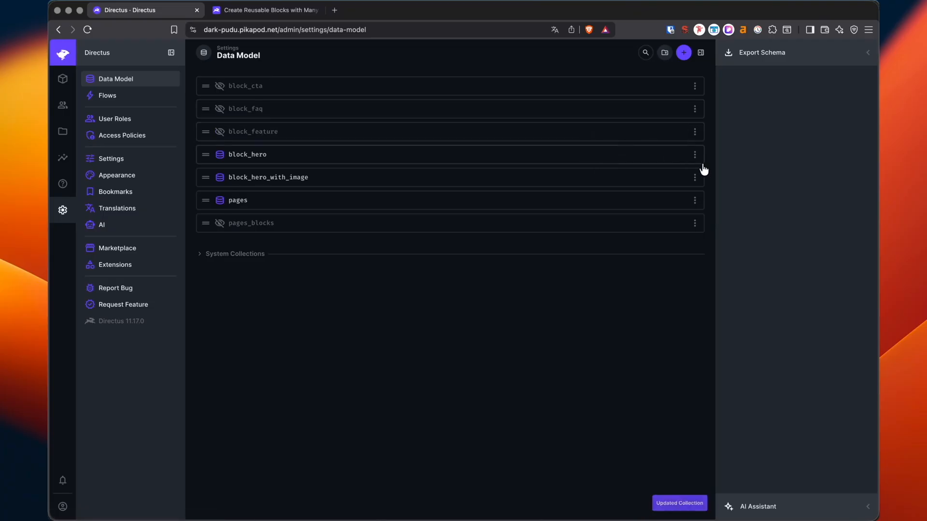
{"action": "left_click", "coordinate": [694, 155]}
{"action": "left_click", "coordinate": [676, 176]}
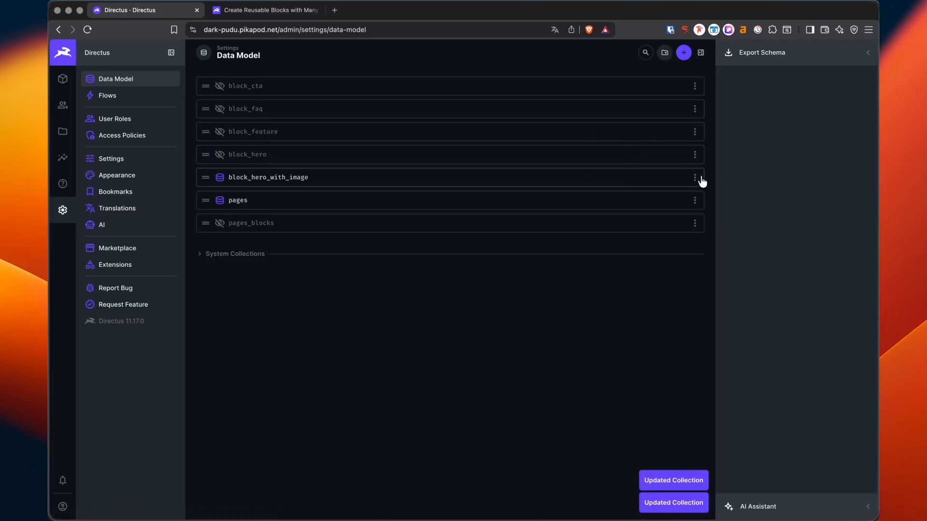
{"action": "left_click", "coordinate": [695, 177]}
{"action": "left_click", "coordinate": [601, 184]}
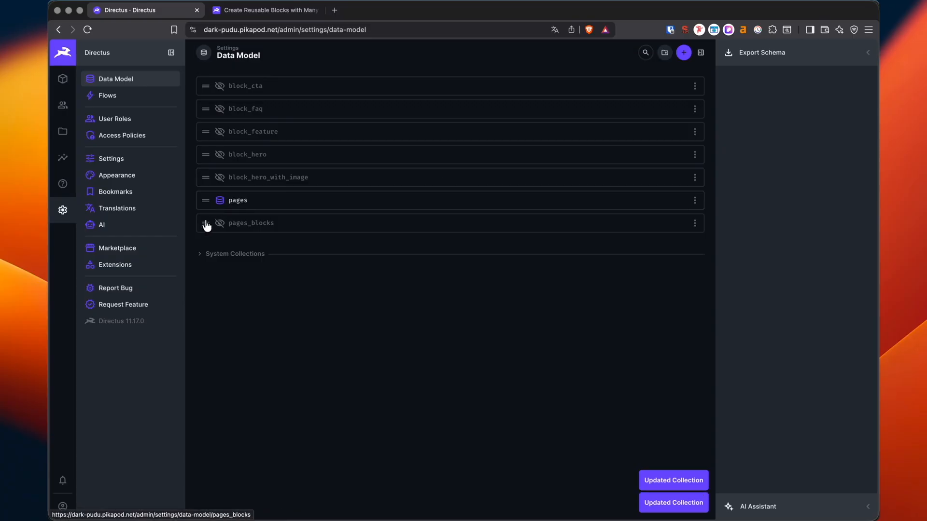
- Nest pages_blocks and all five block collections under the pages collection
{"action": "left_click_drag", "start_coordinate": [206, 224], "coordinate": [207, 207]}
{"action": "mouse_move", "coordinate": [205, 169]}
{"action": "left_mouse_down"}
{"action": "mouse_move", "coordinate": [211, 204]}
{"action": "mouse_move", "coordinate": [213, 164]}
{"action": "left_mouse_up"}
{"action": "left_click_drag", "start_coordinate": [208, 118], "coordinate": [215, 145]}
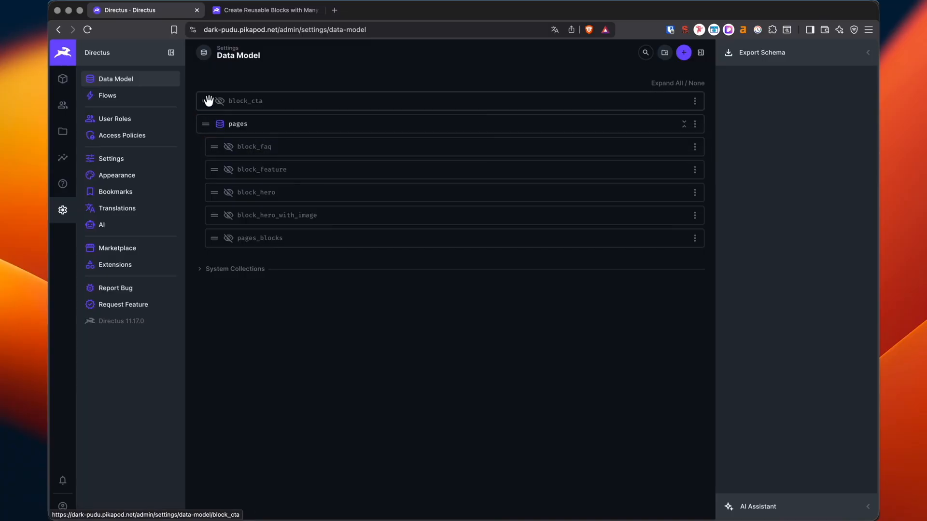
{"action": "left_click_drag", "start_coordinate": [213, 101], "coordinate": [214, 123]}
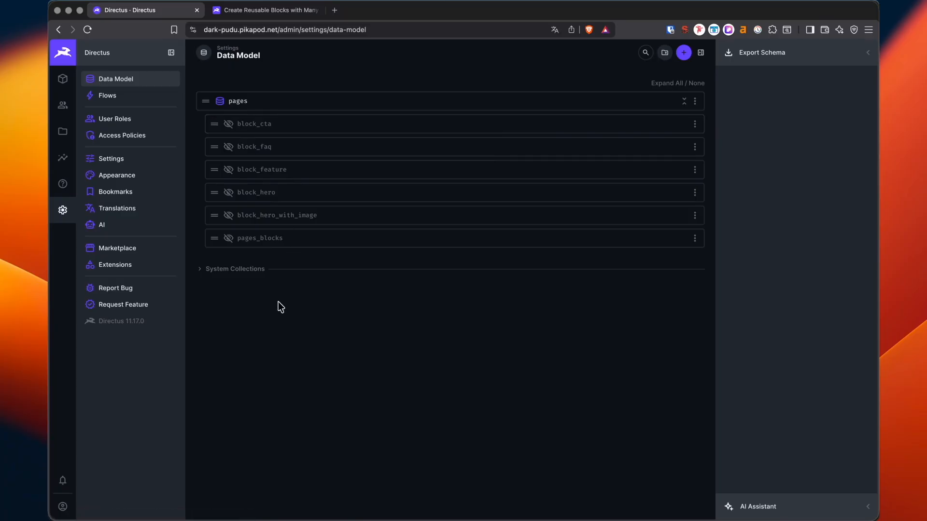
- Switch to the notes checklist, mark the pages collection task as done, and return to Directus
{"action": "key", "text": "super+Tab"}
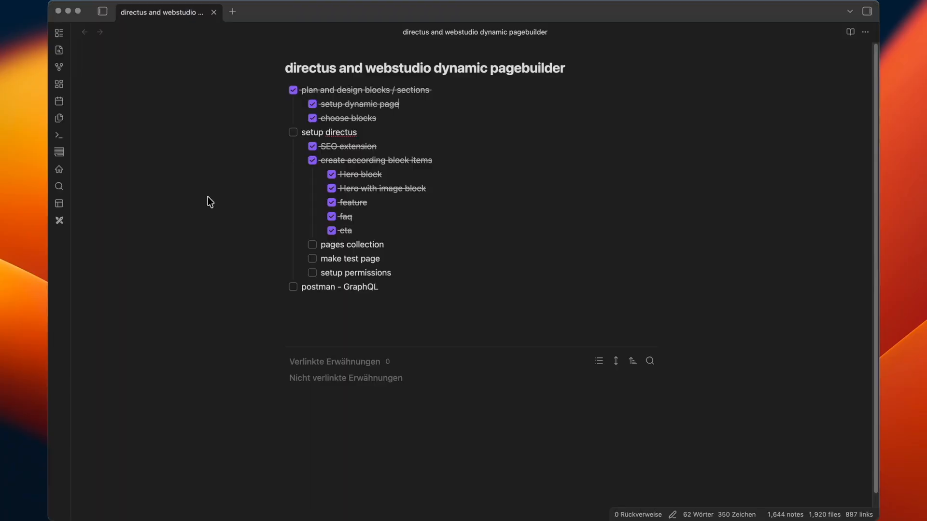
{"action": "left_click", "coordinate": [313, 244]}
{"action": "key", "text": "super+Tab"}
- Start a new item in the pages collection with the slug test and the status Published
{"action": "left_click", "coordinate": [62, 79]}
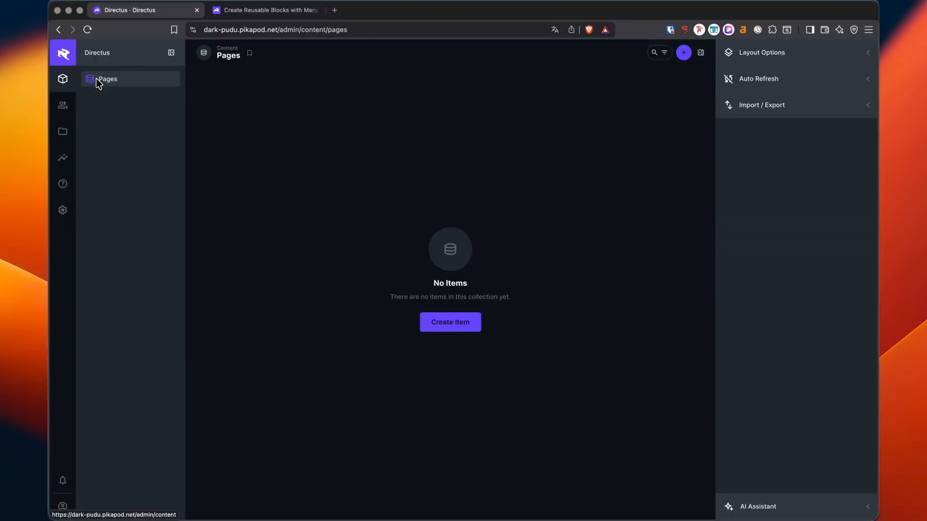
{"action": "left_click", "coordinate": [434, 322]}
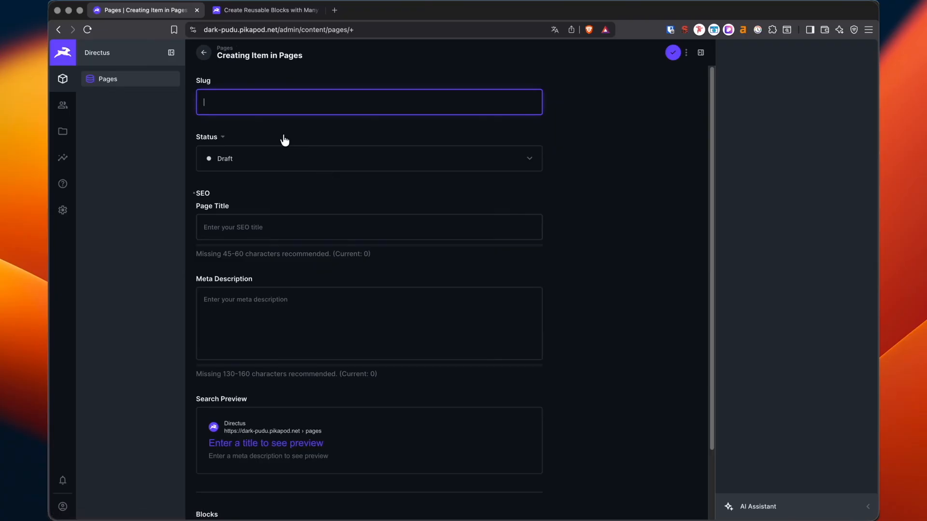
{"action": "left_click", "coordinate": [276, 175]}
{"action": "left_click", "coordinate": [267, 183]}
- Fill in the page's SEO with the title "Test Page" and the meta description "Test description"
{"action": "left_click", "coordinate": [247, 229]}
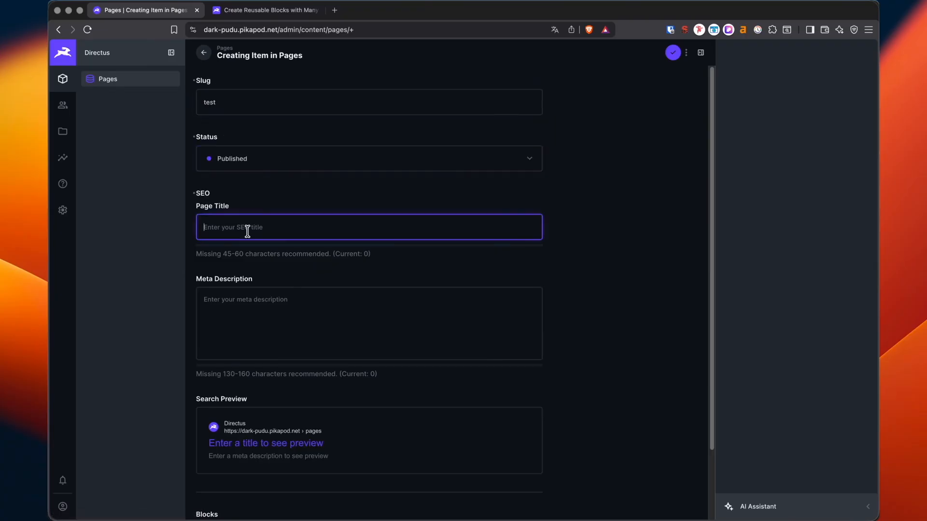
{"action": "type", "text": "Test Page"}
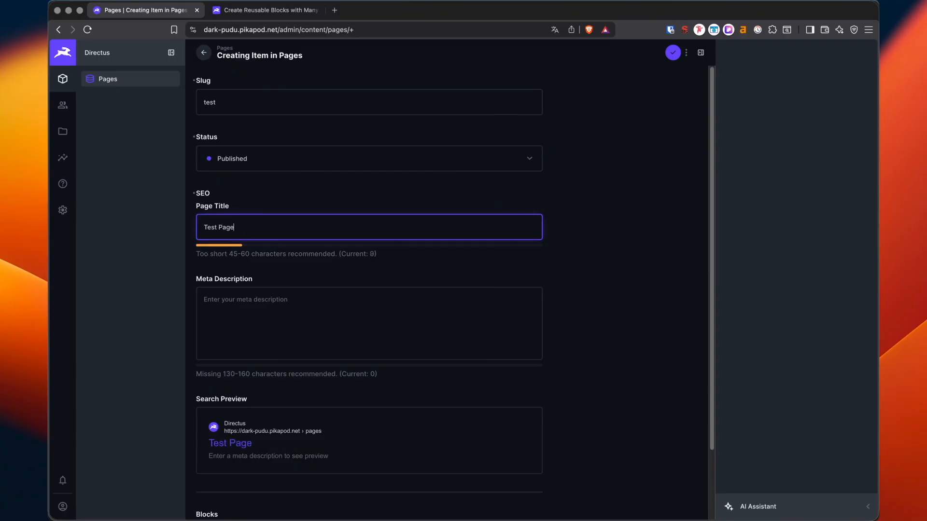
{"action": "key", "text": "Tab"}
{"action": "type", "text": "T"}
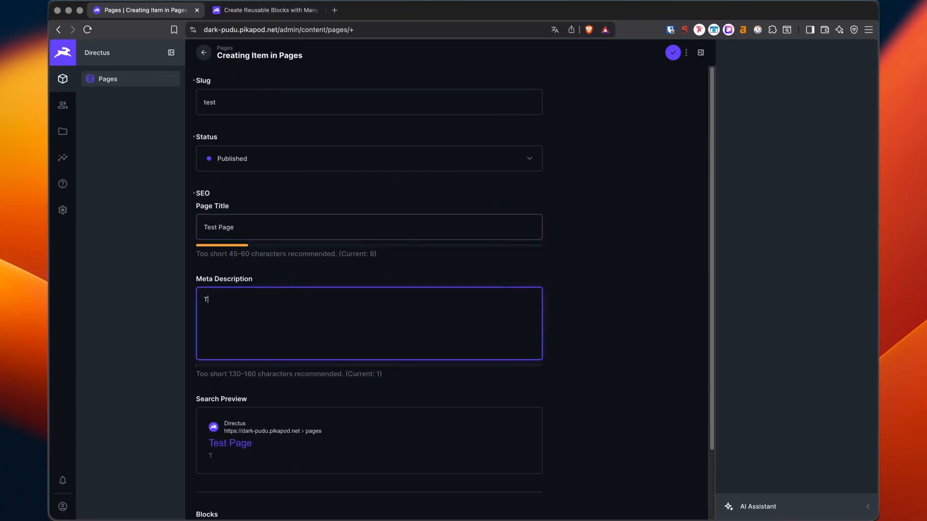
{"action": "type", "text": "est description"}
- Add a Block Hero to the page with eyebrow "this is great", heading "Wow this is awesome" and subheading "it really is"
{"action": "scroll", "coordinate": [246, 233], "scroll_direction": "down", "scroll_amount": 3}
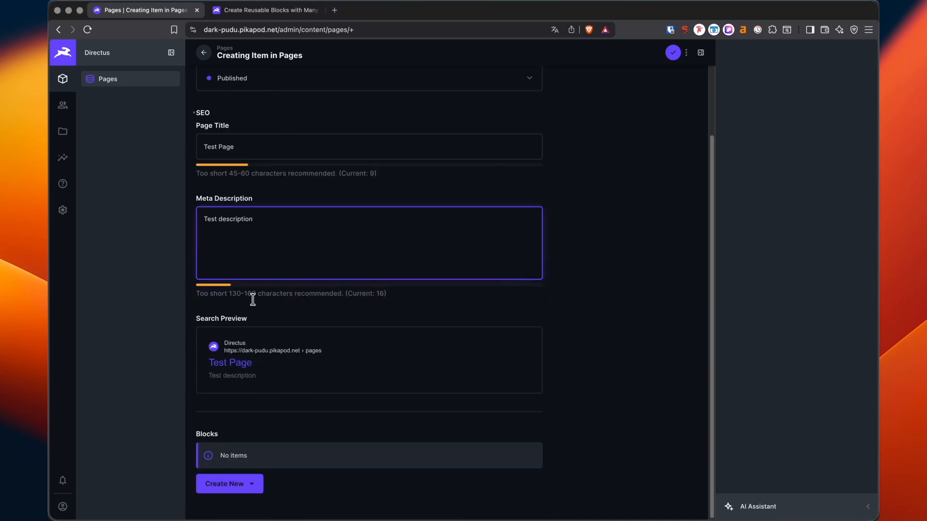
{"action": "left_click", "coordinate": [224, 484]}
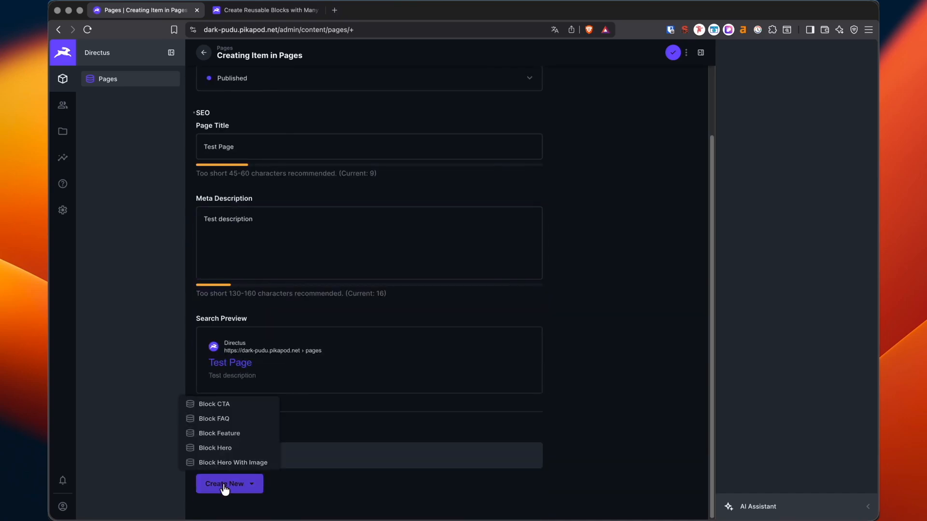
{"action": "left_click", "coordinate": [242, 448]}
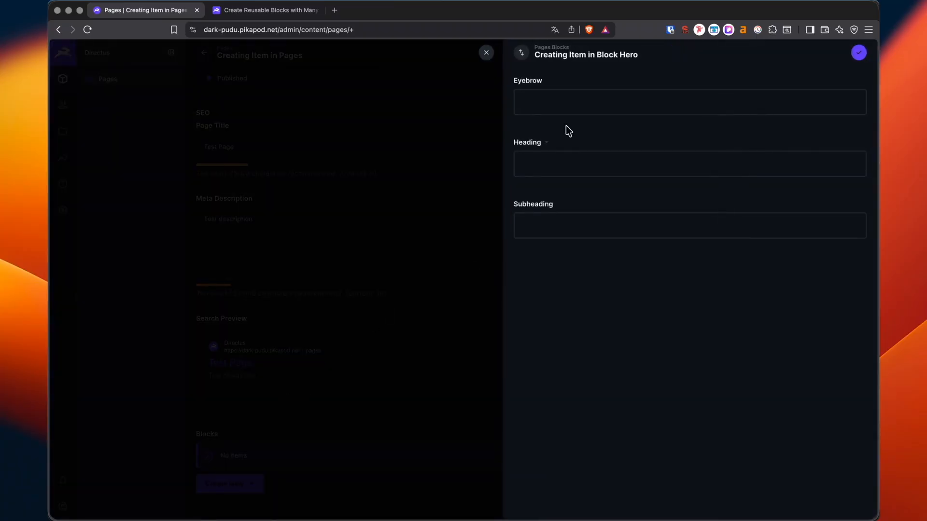
{"action": "left_click", "coordinate": [571, 100]}
{"action": "type", "text": "this is greate"}
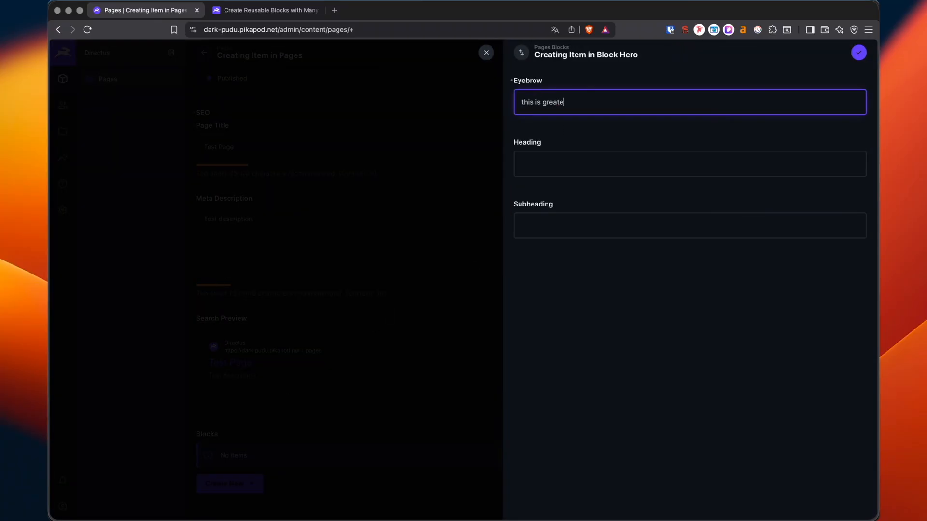
{"action": "key", "text": "BackSpace"}
{"action": "key", "text": "Tab"}
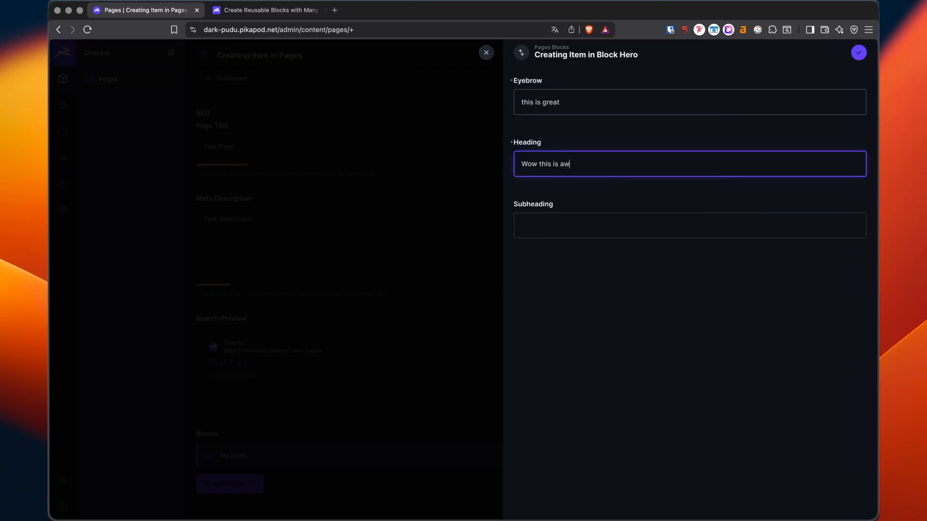
{"action": "type", "text": "esom"}
{"action": "key", "text": "Tab"}
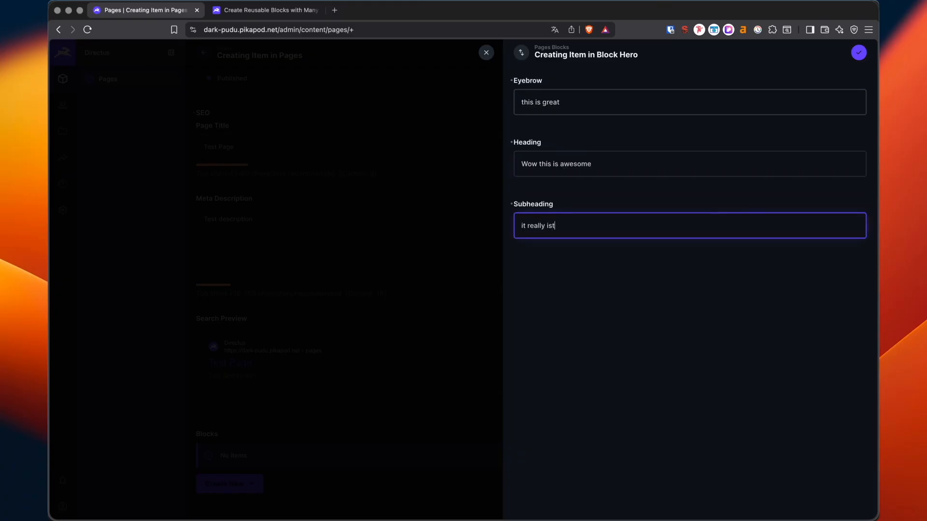
{"action": "type", "text": "it really ist"}
{"action": "key", "text": "BackSpace"}
{"action": "left_click", "coordinate": [860, 56]}
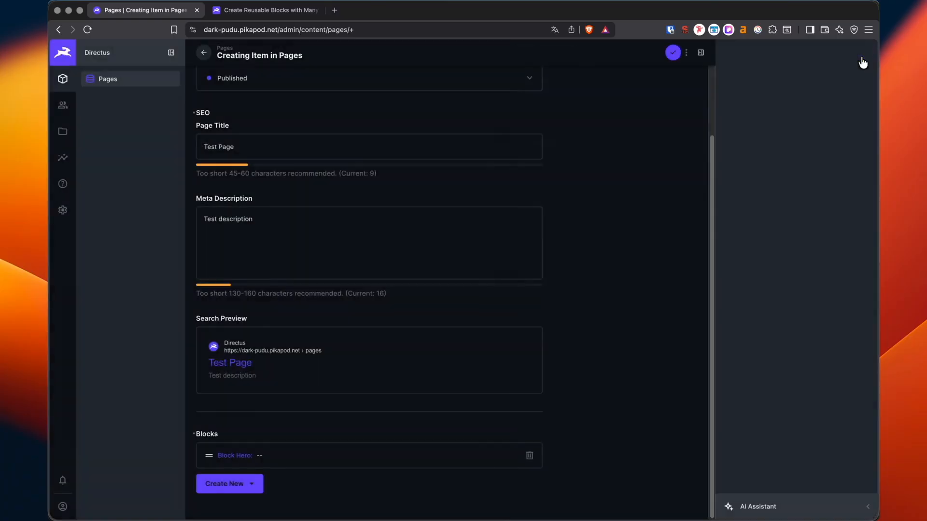
- Add a Block CTA to the page with its CTA option enabled
{"action": "left_click", "coordinate": [226, 484]}
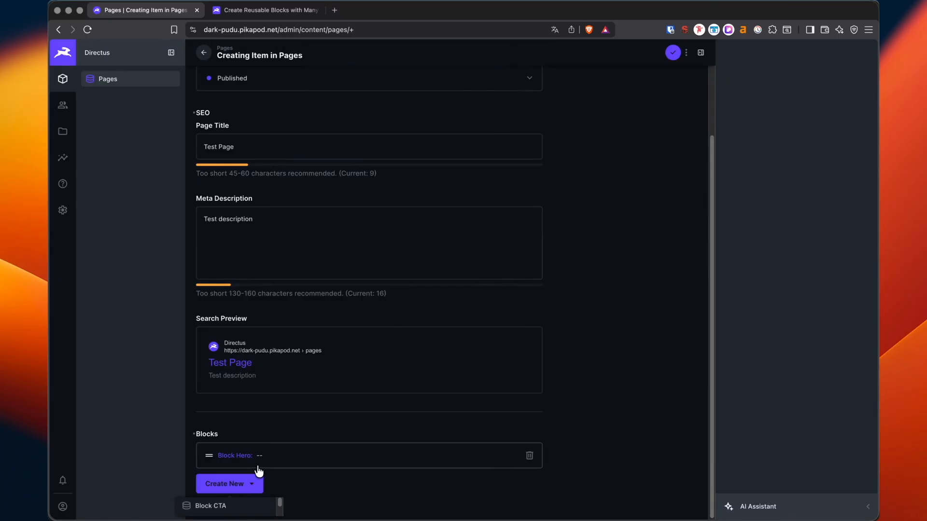
{"action": "left_click", "coordinate": [650, 420]}
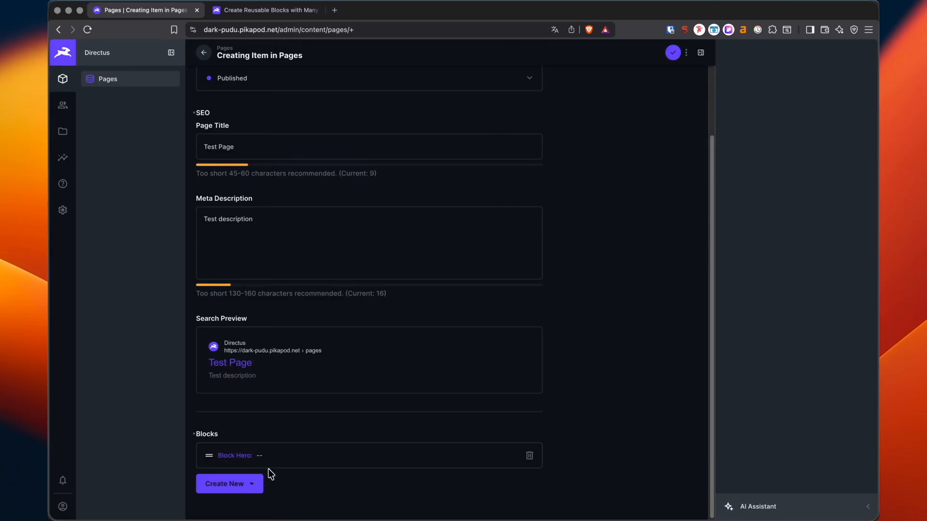
{"action": "left_click", "coordinate": [230, 484]}
{"action": "scroll", "coordinate": [230, 512], "scroll_direction": "down", "scroll_amount": 2}
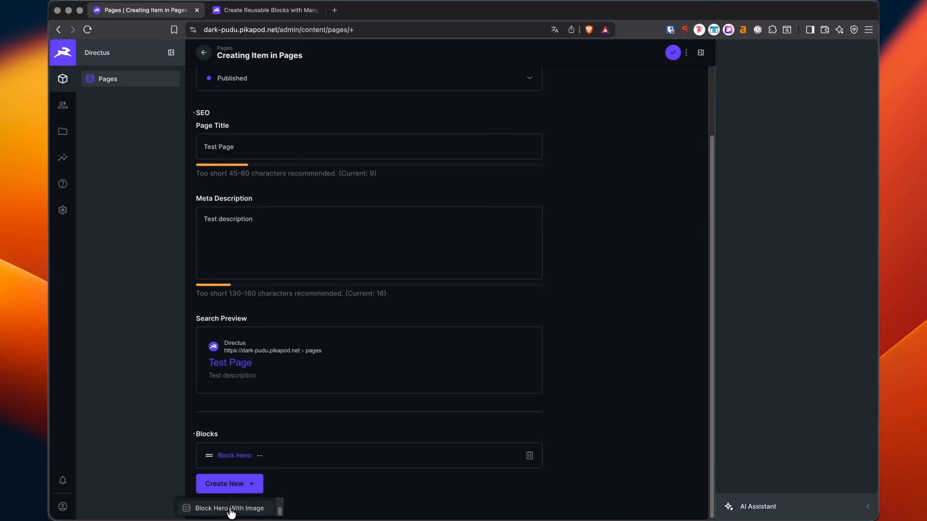
{"action": "scroll", "coordinate": [230, 511], "scroll_direction": "up", "scroll_amount": 2}
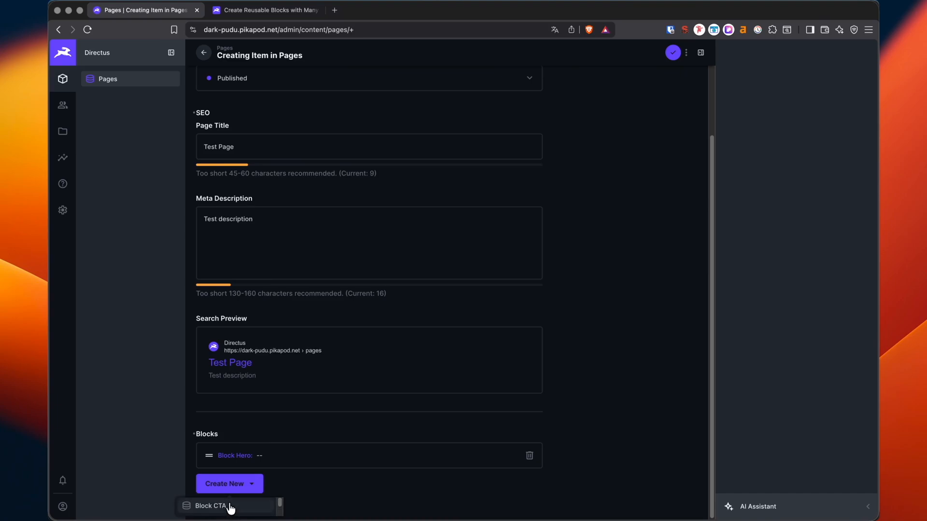
{"action": "left_click", "coordinate": [230, 507]}
{"action": "left_click", "coordinate": [543, 105]}
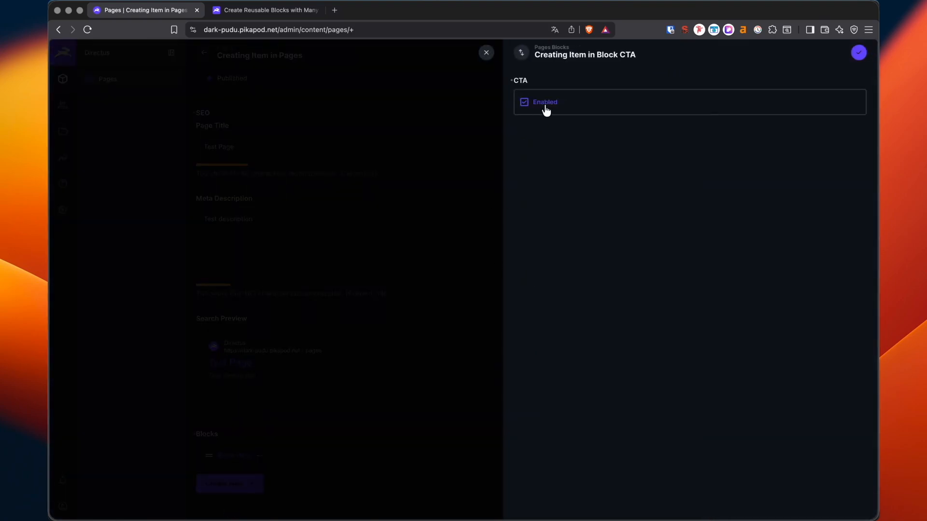
{"action": "left_click", "coordinate": [859, 53]}
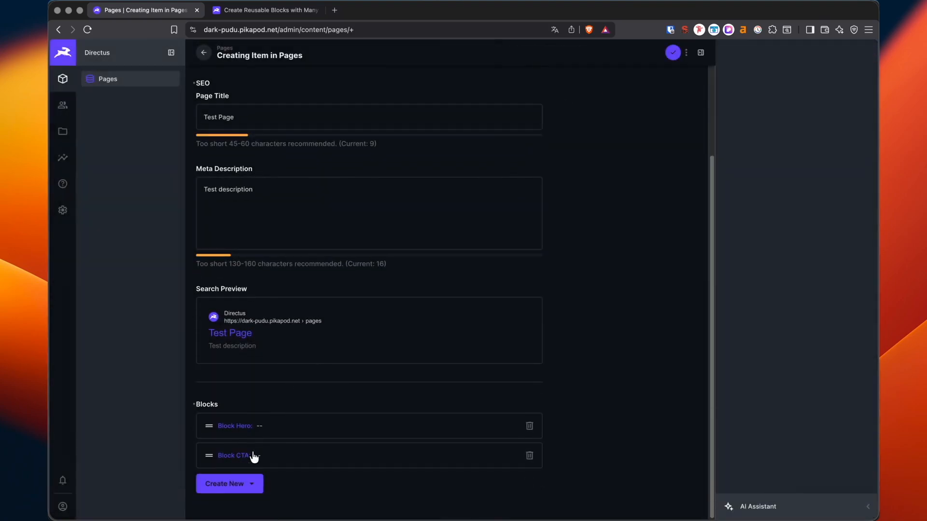
- Start a Block FAQ for the page with the subheading "common questions"
{"action": "left_click", "coordinate": [220, 485]}
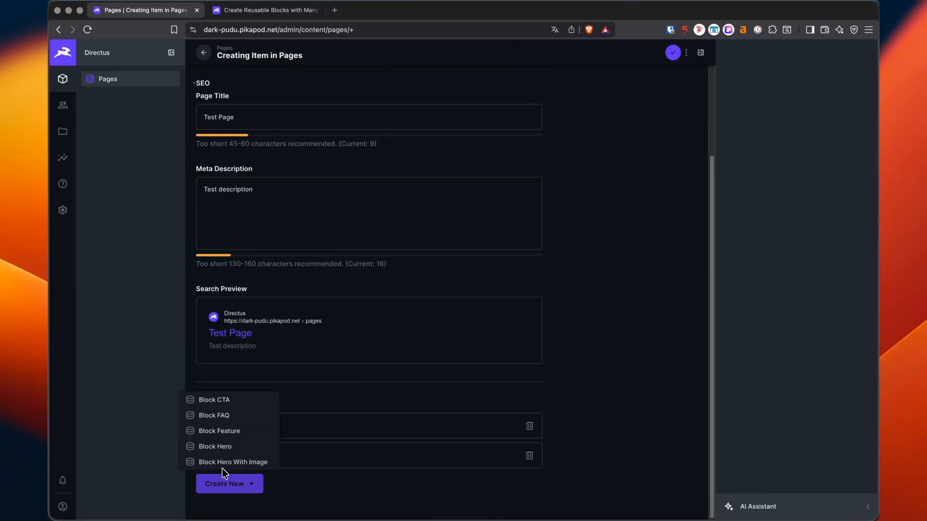
{"action": "left_click", "coordinate": [243, 416]}
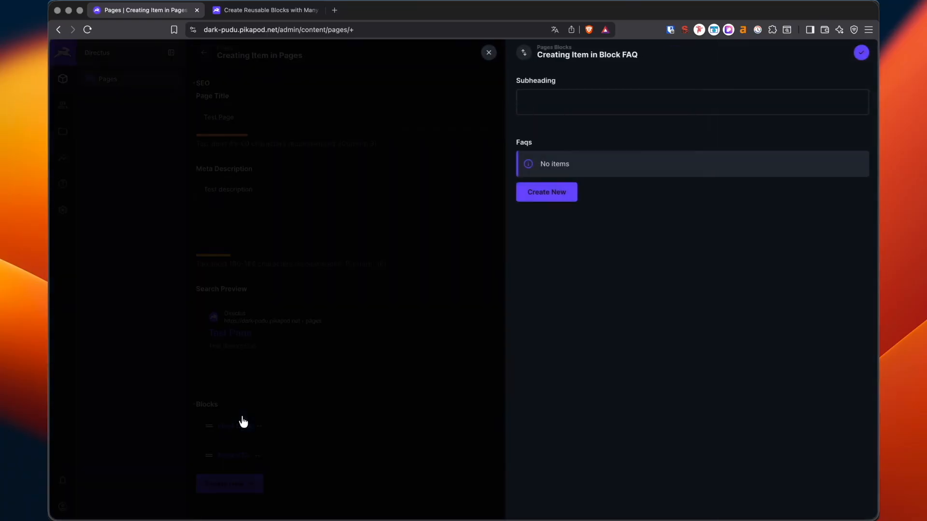
{"action": "left_click", "coordinate": [571, 107]}
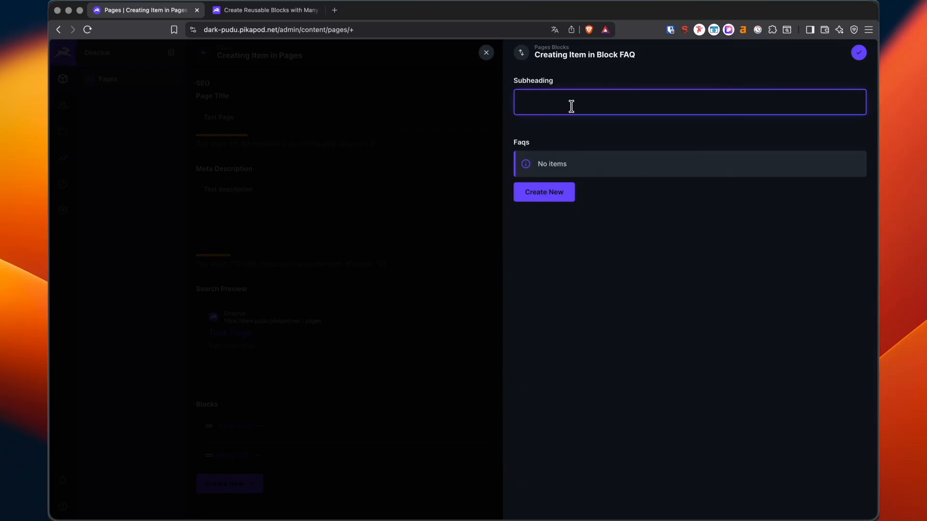
{"action": "type", "text": "common questions"}
- Add an FAQ entry with the question "what else do you do?" and the answer "Nothing"
{"action": "left_click", "coordinate": [551, 192]}
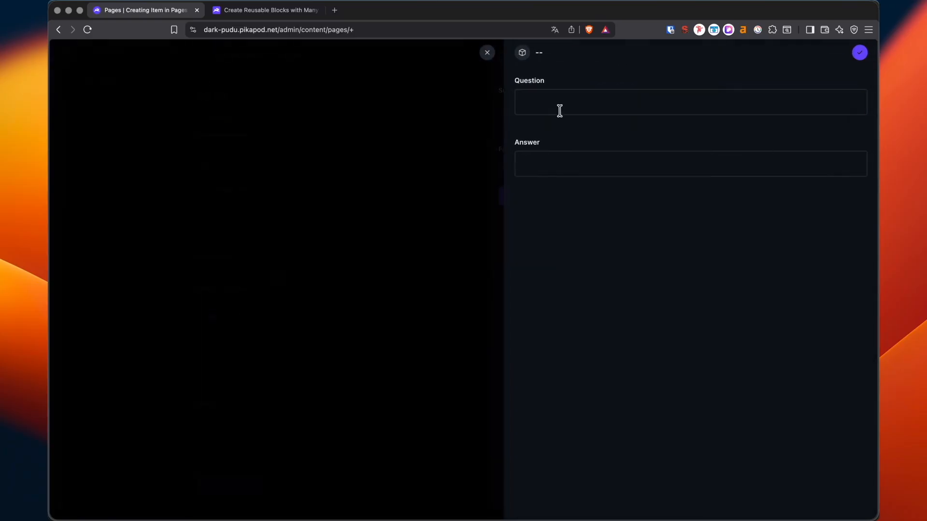
{"action": "left_click", "coordinate": [556, 93]}
{"action": "type", "text": "what e"}
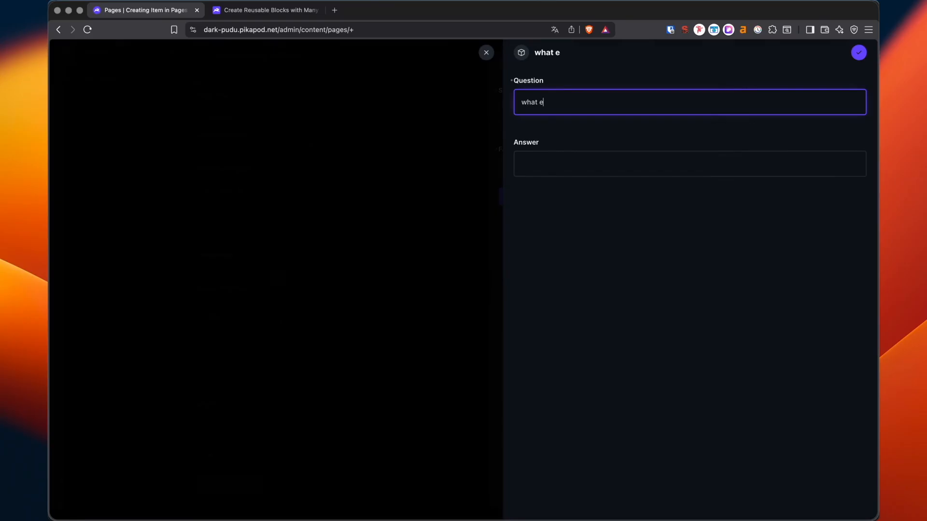
{"action": "type", "text": "lse do you do?"}
{"action": "key", "text": "Tab"}
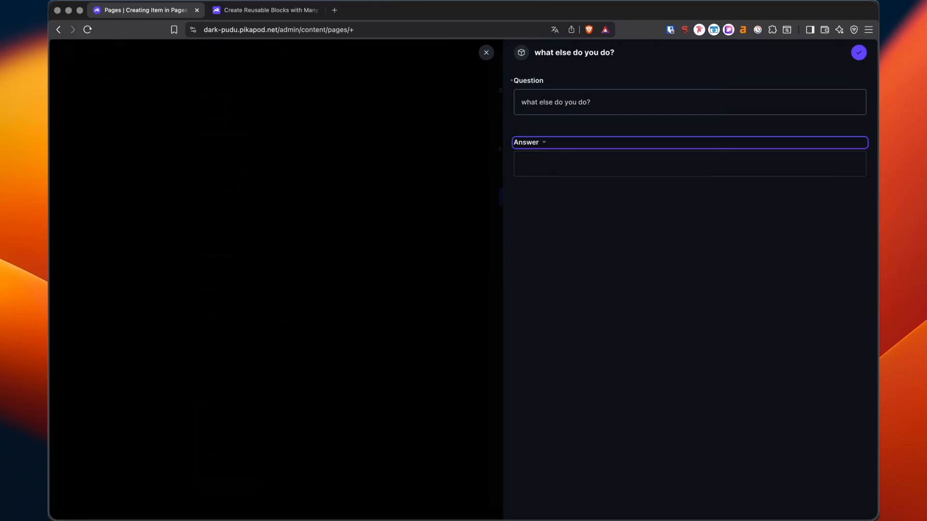
{"action": "left_click", "coordinate": [521, 164]}
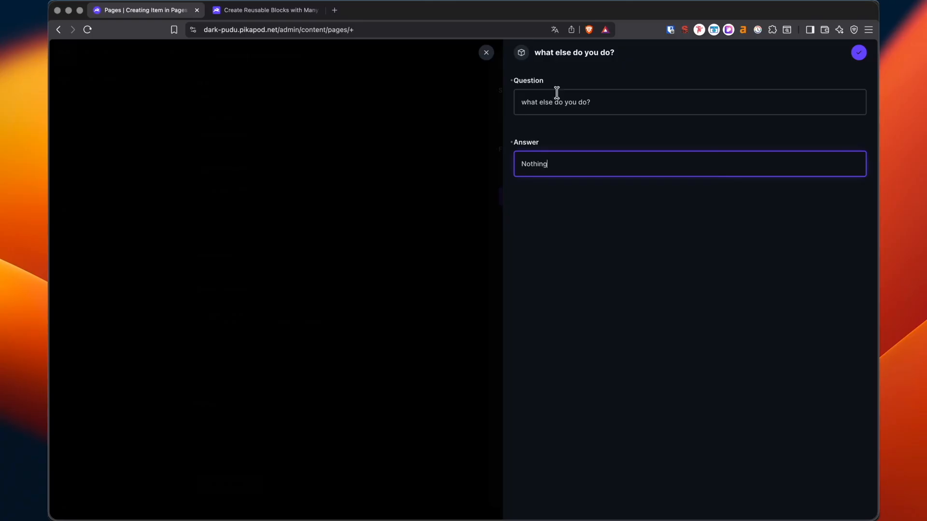
{"action": "left_click", "coordinate": [858, 52]}
- Add a second FAQ entry with the question "Does it work" and an answer, and save the Block FAQ to the page
{"action": "left_click", "coordinate": [567, 190]}
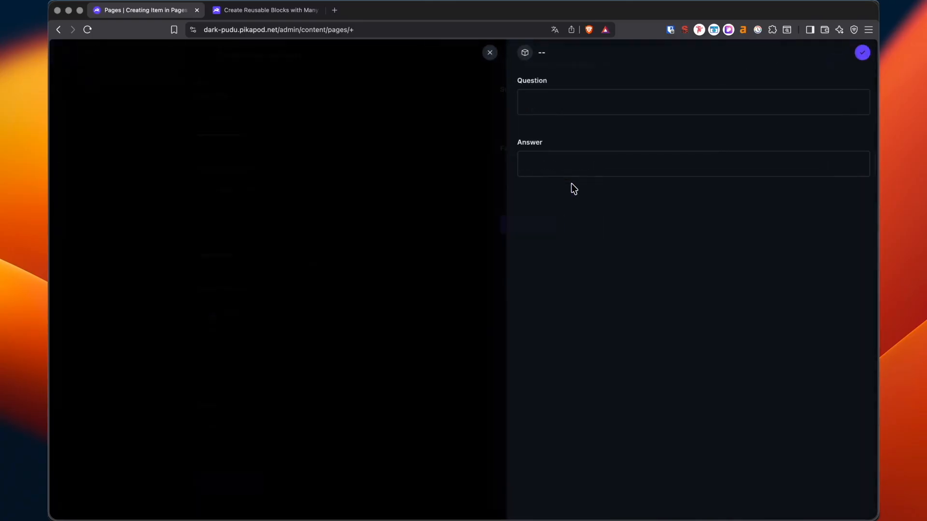
{"action": "left_click", "coordinate": [555, 105]}
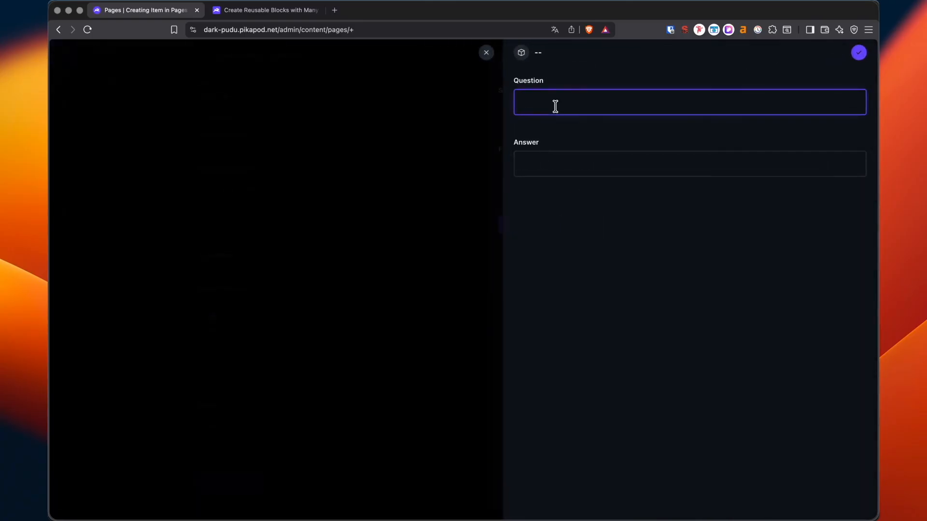
{"action": "type", "text": "Does it work"}
{"action": "key", "text": "Tab"}
{"action": "key", "text": "Tab"}
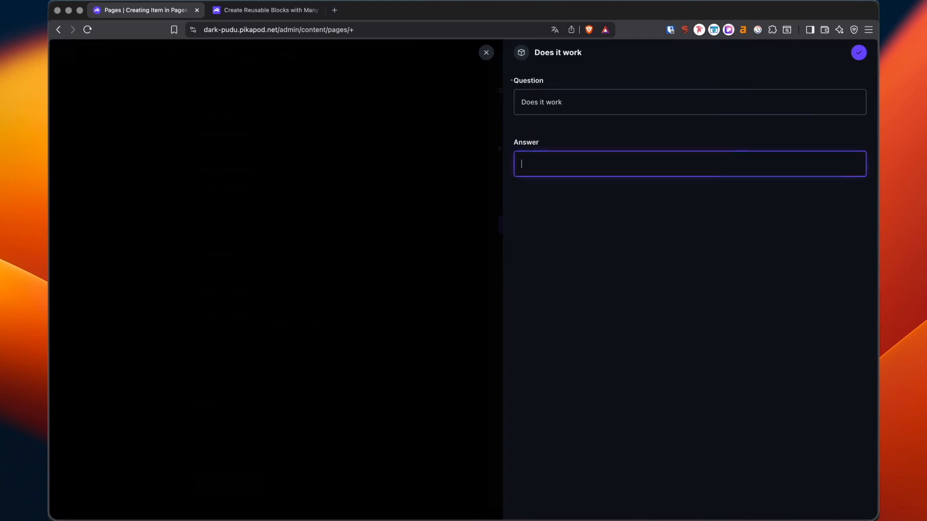
{"action": "left_click", "coordinate": [861, 60]}
{"action": "left_click", "coordinate": [862, 61]}
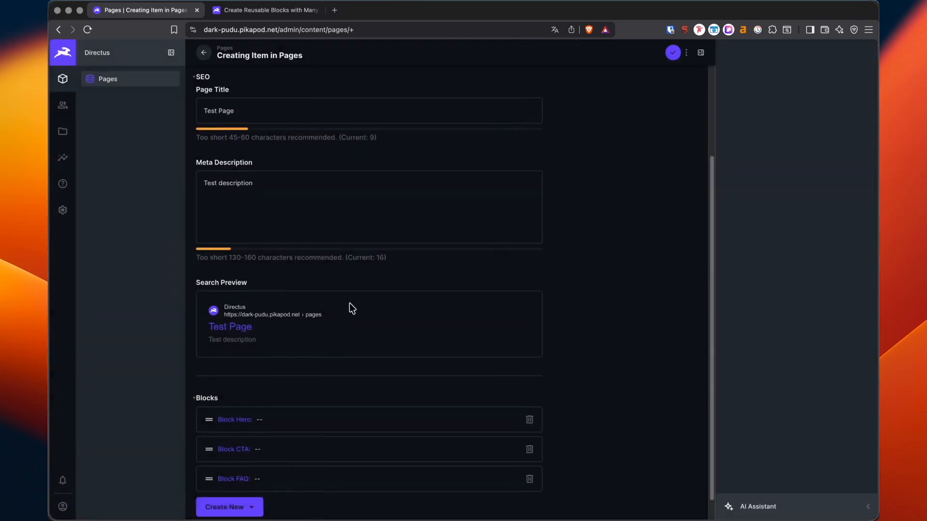
- Start a Block Hero With Image with eyebrow "greate", heading "Heading" and subheading "this is awesome"
{"action": "scroll", "coordinate": [288, 370], "scroll_direction": "down", "scroll_amount": 1}
{"action": "left_click", "coordinate": [230, 507]}
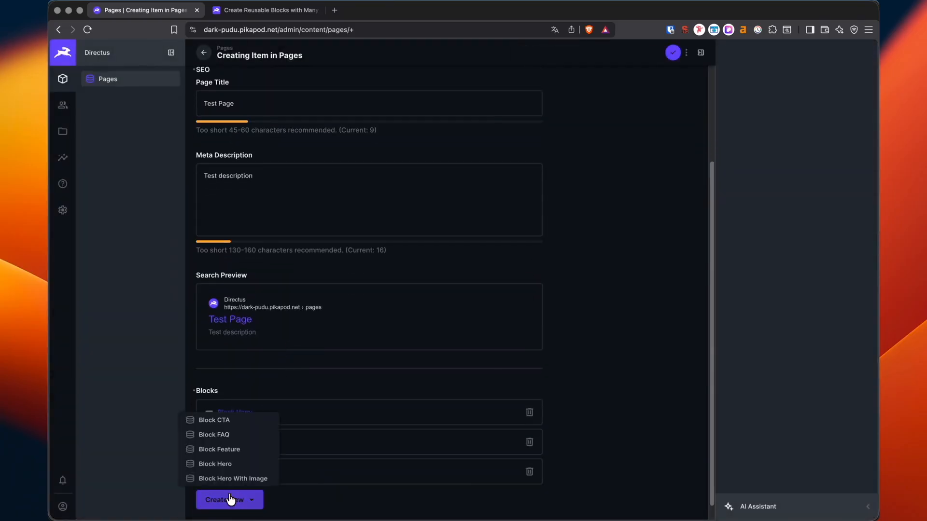
{"action": "left_click", "coordinate": [249, 479]}
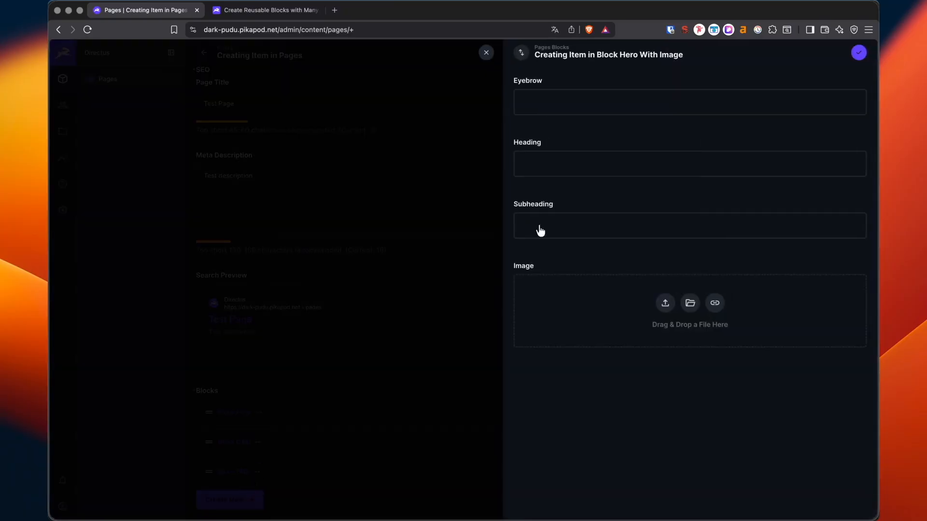
{"action": "left_click", "coordinate": [558, 104]}
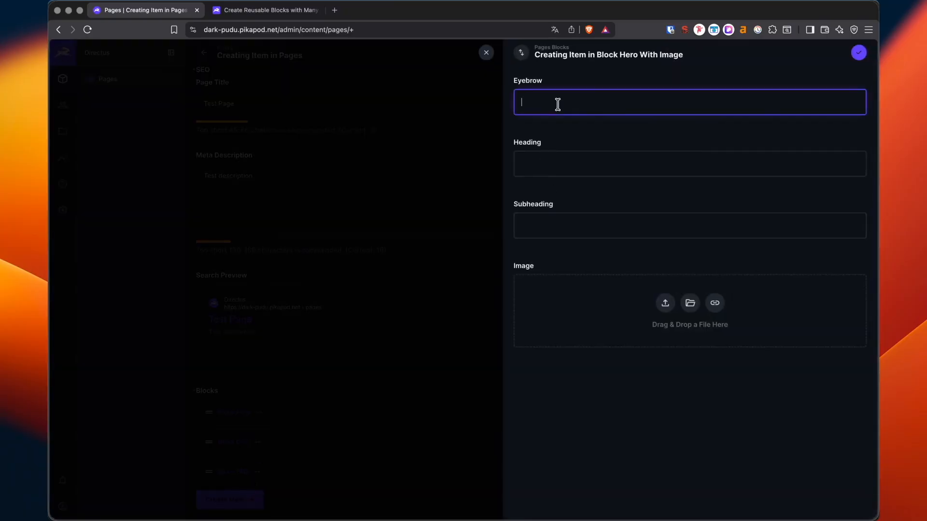
{"action": "type", "text": "greate"}
{"action": "key", "text": "Tab"}
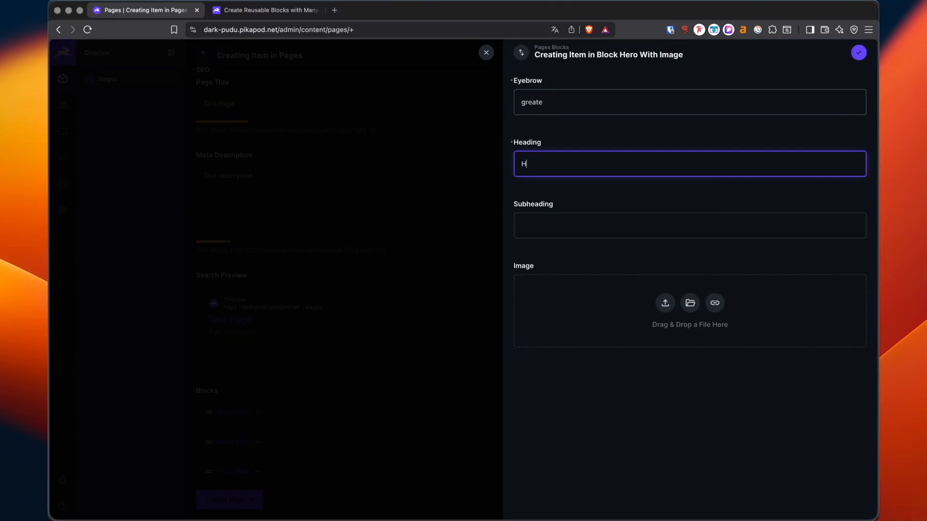
{"action": "type", "text": "Heading"}
{"action": "key", "text": "Tab"}
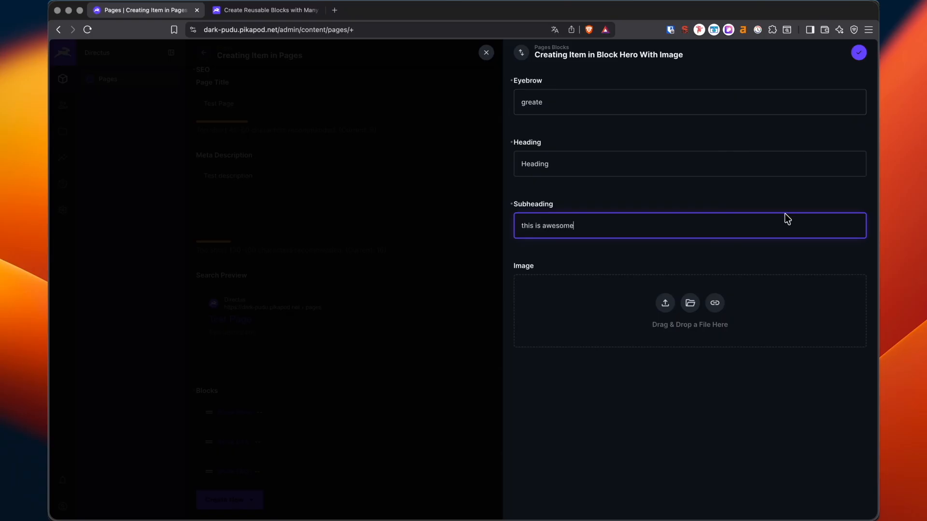
- Choose Hero Image2 from the file library as the hero block's image and save the block to the page
{"action": "left_click", "coordinate": [690, 303]}
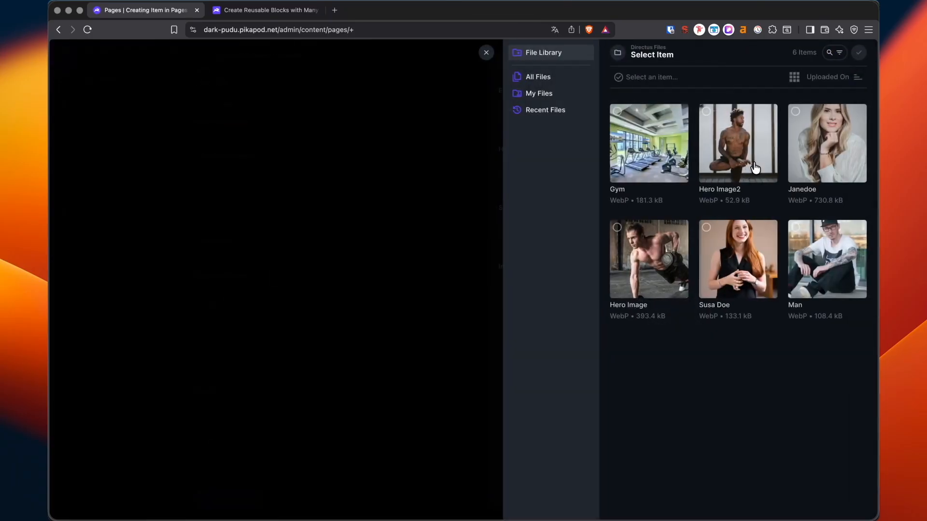
{"action": "left_click", "coordinate": [759, 148]}
{"action": "left_click", "coordinate": [857, 54]}
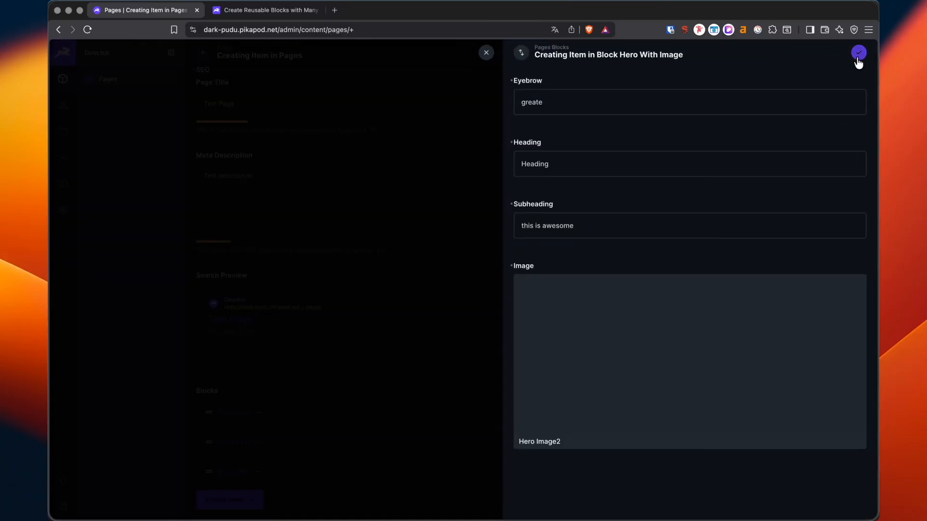
{"action": "left_click", "coordinate": [858, 54]}
- Start a Block Feature for the page with the subheading "some features"
{"action": "scroll", "coordinate": [365, 316], "scroll_direction": "down", "scroll_amount": 2}
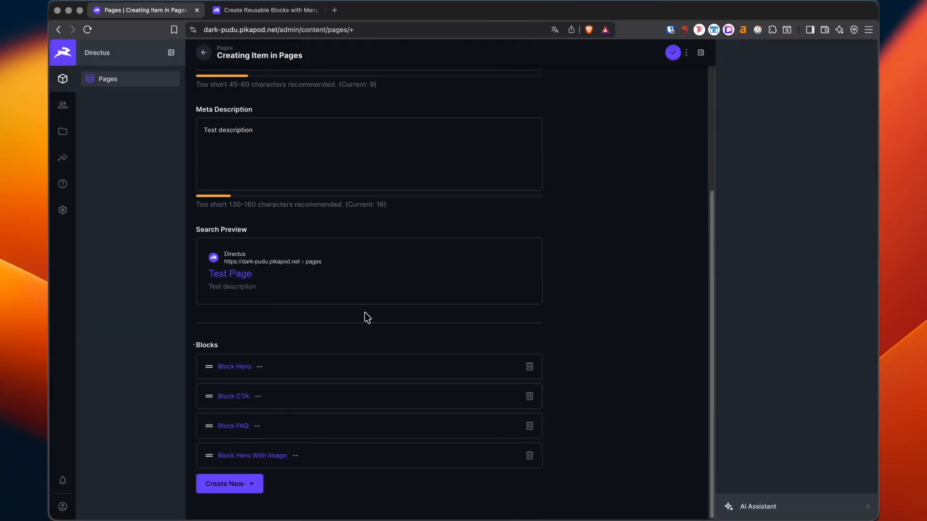
{"action": "left_click", "coordinate": [232, 475]}
{"action": "left_click", "coordinate": [245, 431]}
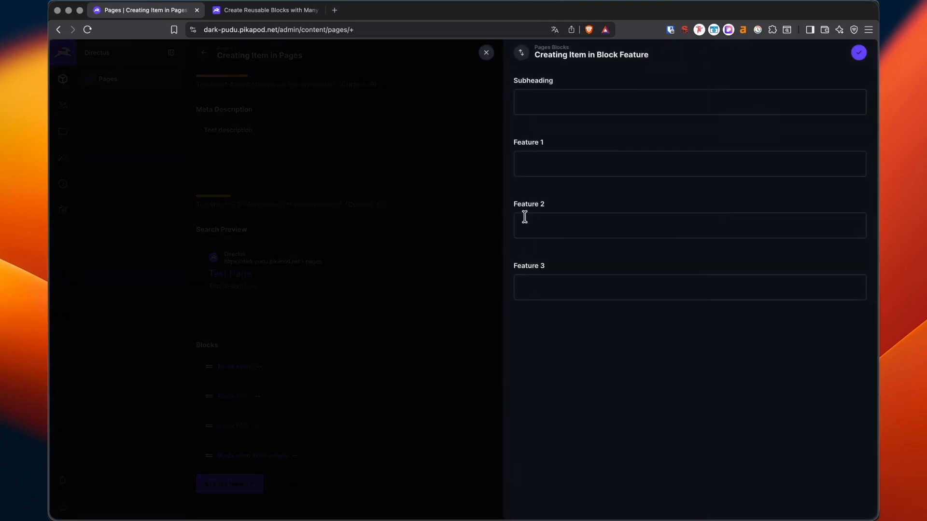
{"action": "left_click", "coordinate": [580, 109]}
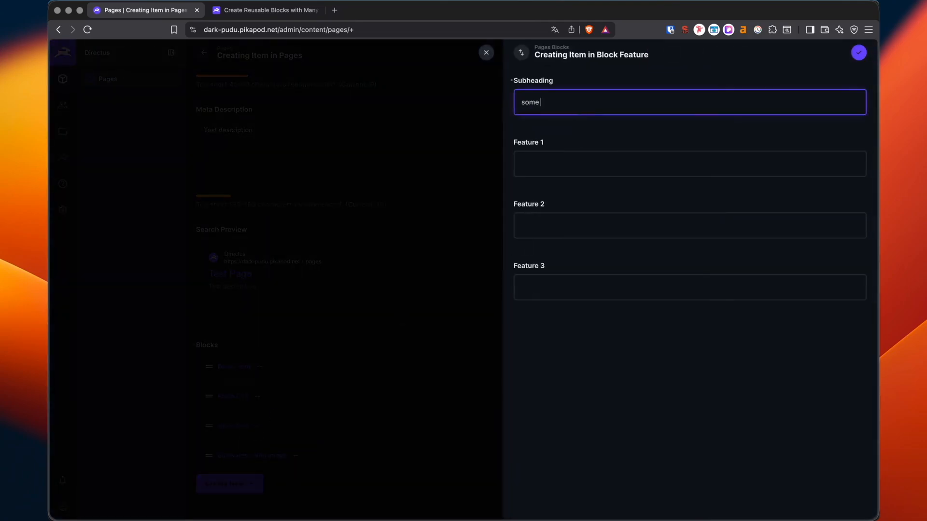
{"action": "key", "text": "Tab"}
{"action": "key", "text": "Tab"}
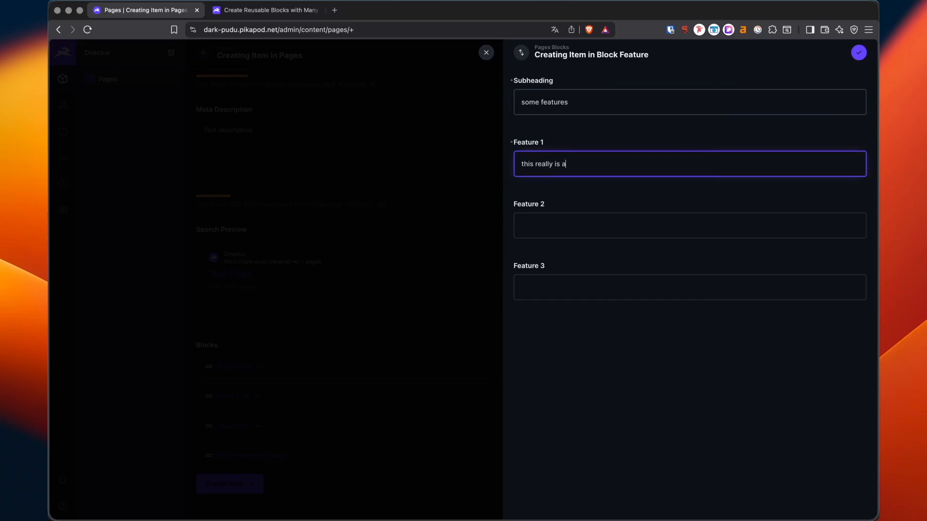
- Fill in the three features with "this really is awesome", "I like this a lot" and "this rocks", and save the block to the page
{"action": "type", "text": "this really is awesome"}
{"action": "key", "text": "Tab"}
{"action": "key", "text": "Tab"}
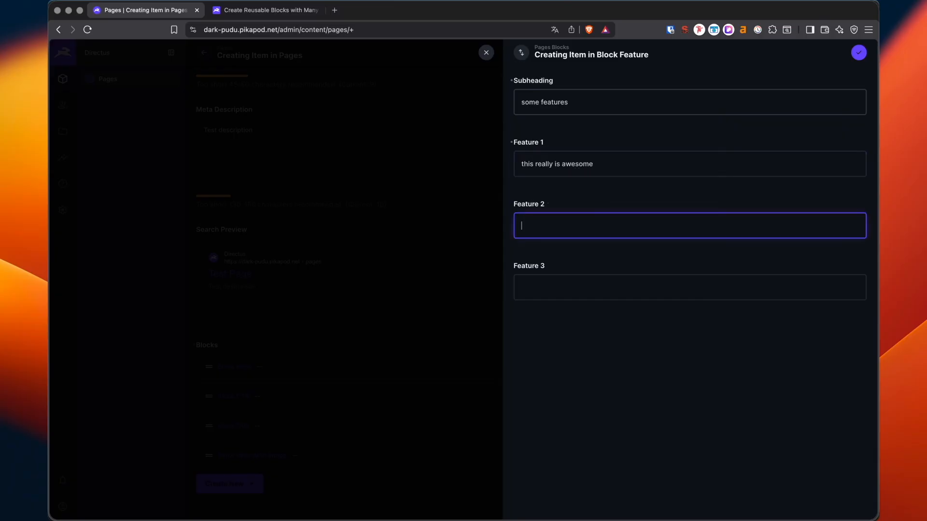
{"action": "type", "text": "I like this a lot"}
{"action": "key", "text": "Tab"}
{"action": "key", "text": "Tab"}
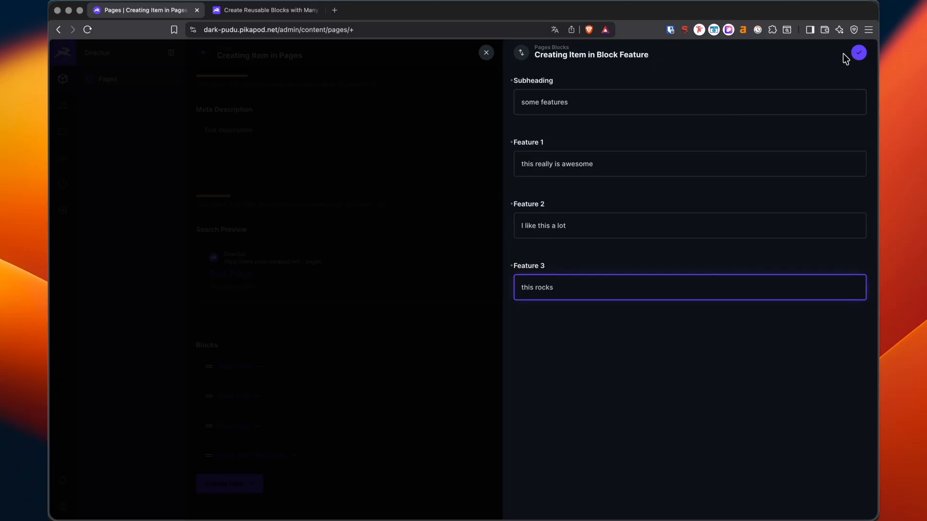
{"action": "left_click", "coordinate": [858, 53]}
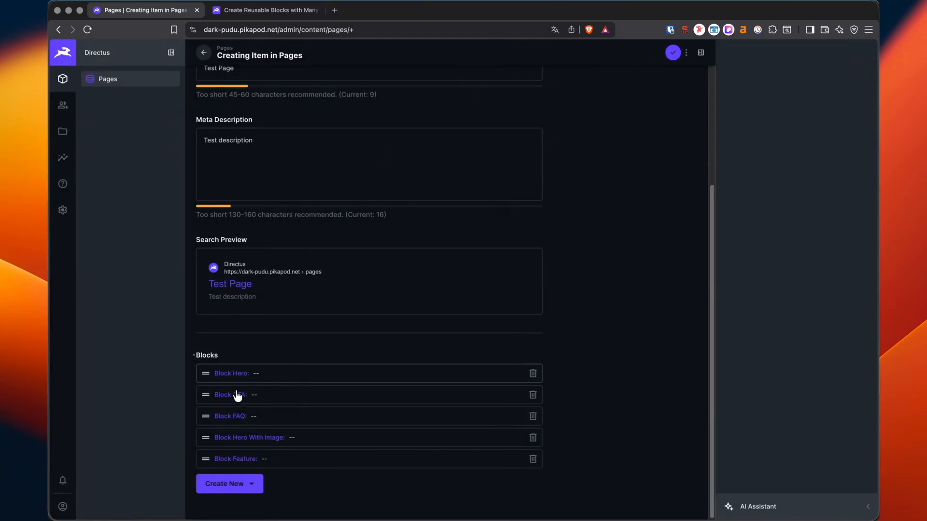
- Reorder the page's blocks so Block CTA comes last with Block FAQ directly before it, and save the page
{"action": "left_click_drag", "start_coordinate": [206, 395], "coordinate": [206, 467]}
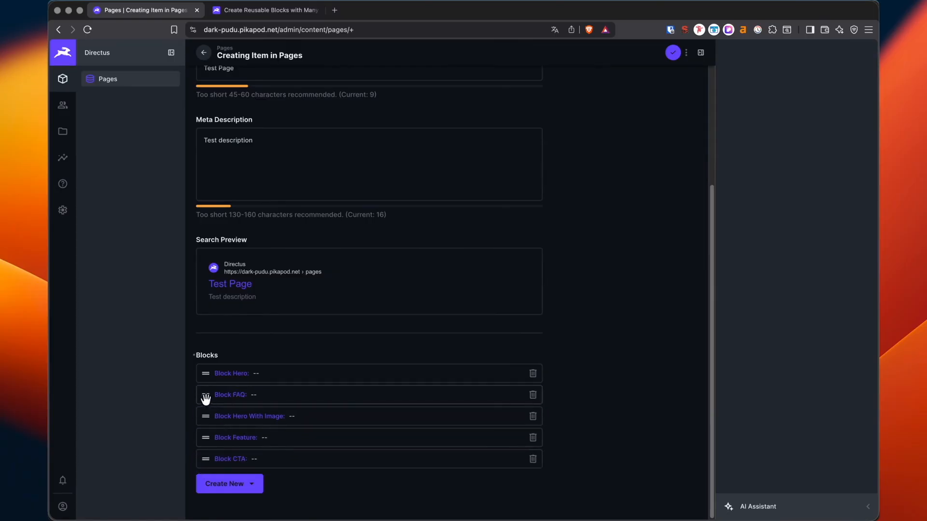
{"action": "left_click_drag", "start_coordinate": [206, 395], "coordinate": [205, 439]}
{"action": "left_click", "coordinate": [674, 53]}
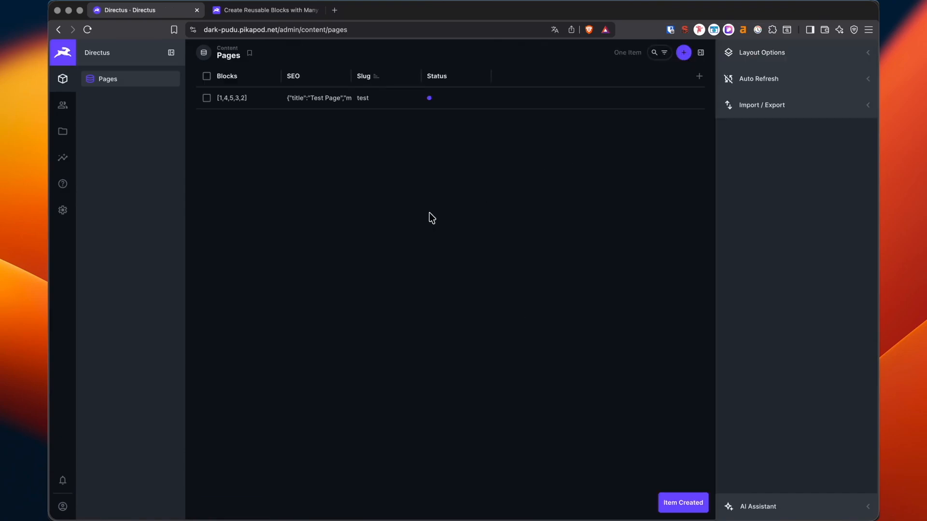
- Open the Public access policy in the project settings
{"action": "left_click", "coordinate": [63, 210]}
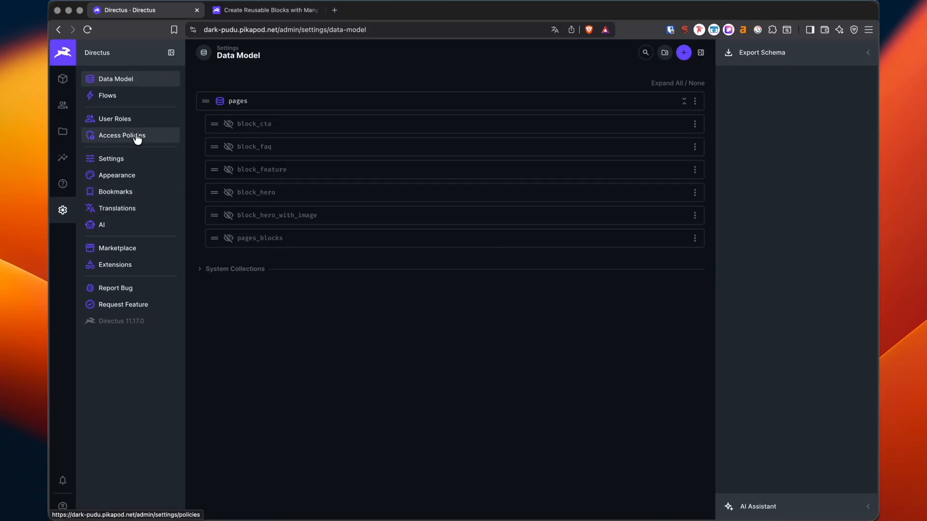
{"action": "left_click", "coordinate": [137, 139]}
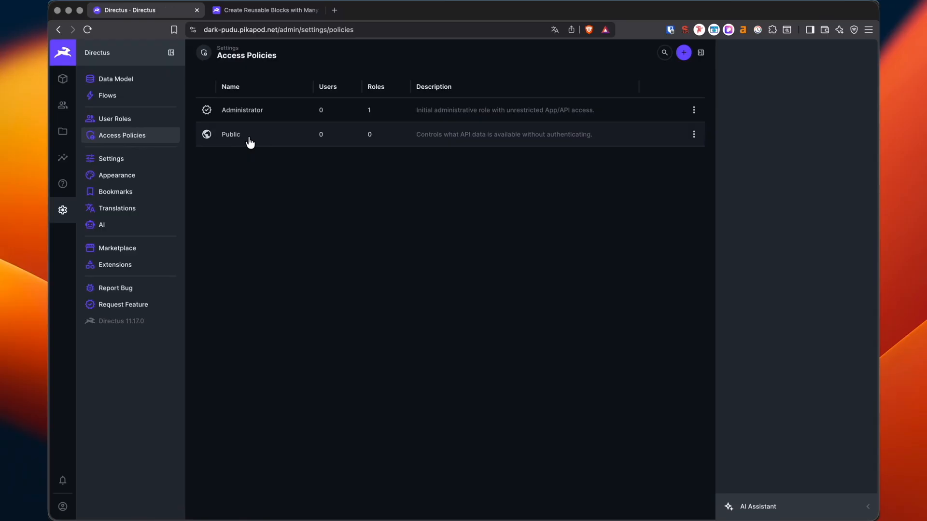
{"action": "left_click", "coordinate": [400, 144]}
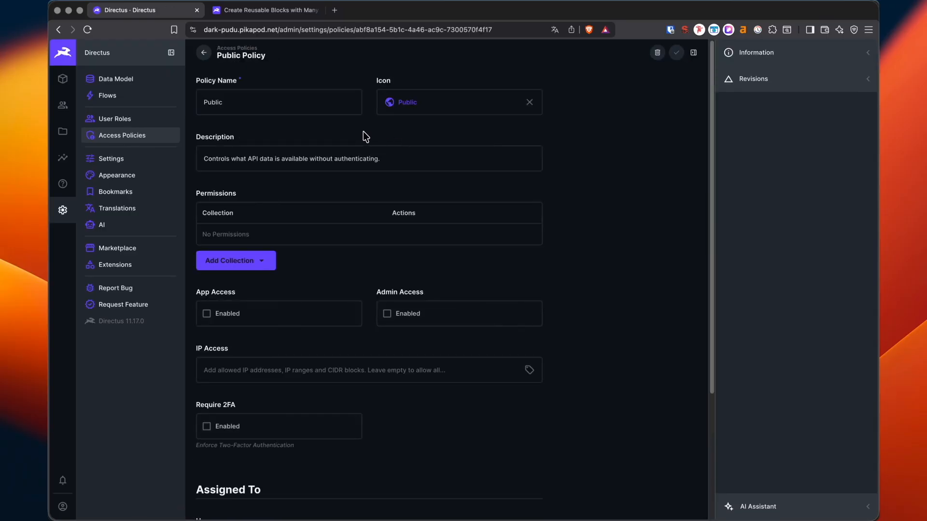
- Add block_cta, block_faq, block_feature, block_hero, block_hero_with_image, pages and pages_blocks to the Public policy's permissions
{"action": "left_click", "coordinate": [234, 261]}
{"action": "left_click", "coordinate": [227, 303]}
{"action": "left_click", "coordinate": [233, 318]}
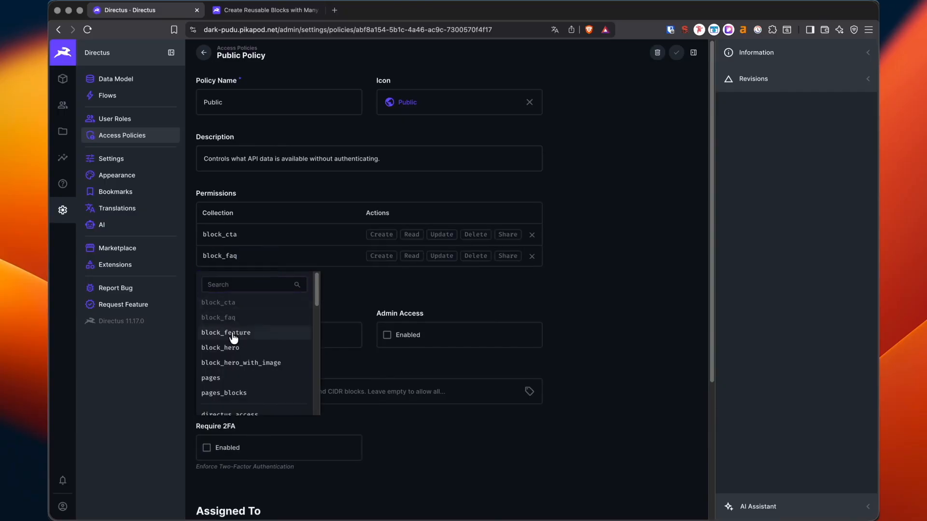
{"action": "left_click", "coordinate": [235, 333]}
{"action": "left_click", "coordinate": [233, 347]}
{"action": "left_click", "coordinate": [251, 362]}
{"action": "left_click", "coordinate": [224, 379]}
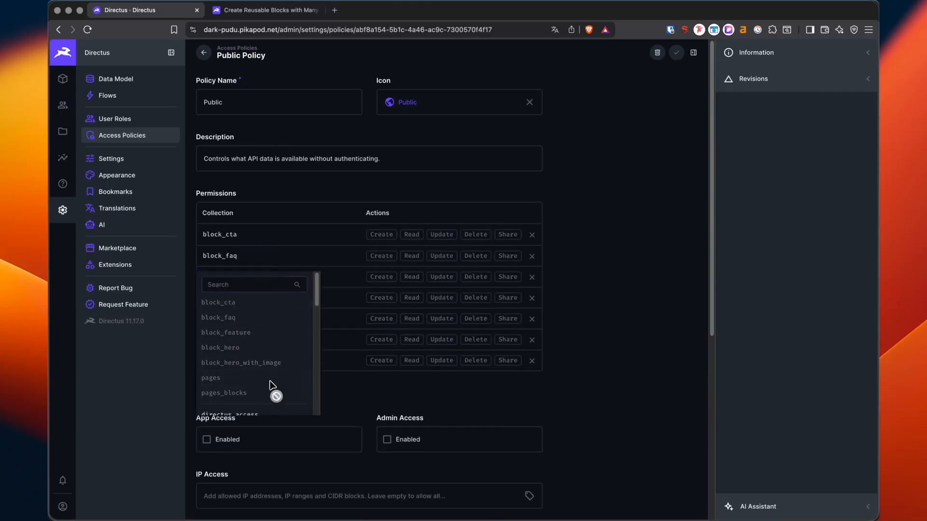
{"action": "left_click", "coordinate": [268, 391]}
{"action": "left_click", "coordinate": [416, 384]}
{"action": "left_click", "coordinate": [263, 374]}
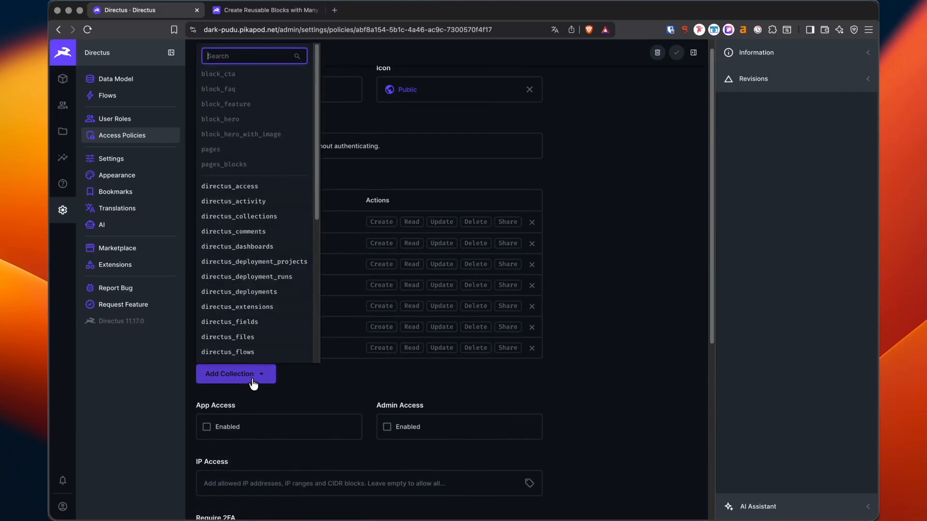
{"action": "left_click", "coordinate": [384, 358]}
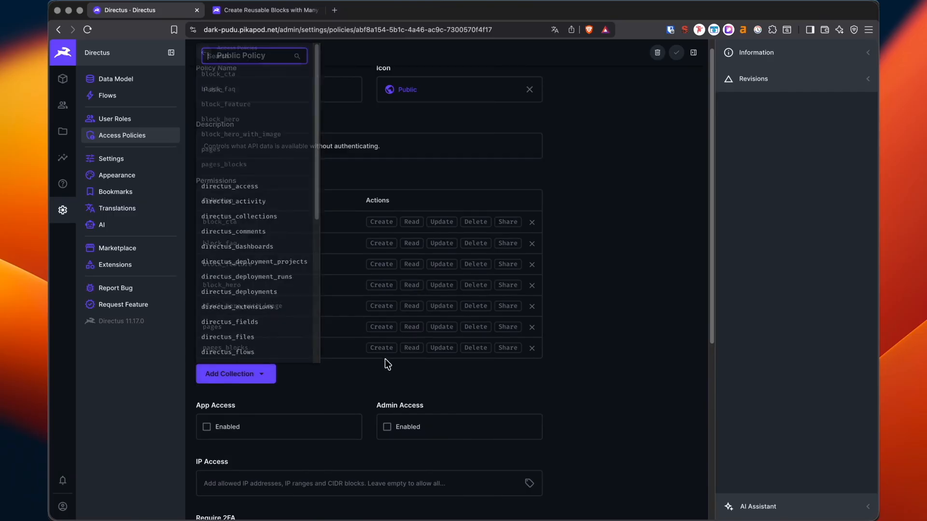
- Give the Public policy full read access to block_cta, block_faq and block_feature
{"action": "left_click", "coordinate": [411, 223]}
{"action": "left_click", "coordinate": [403, 252]}
{"action": "left_click", "coordinate": [413, 223]}
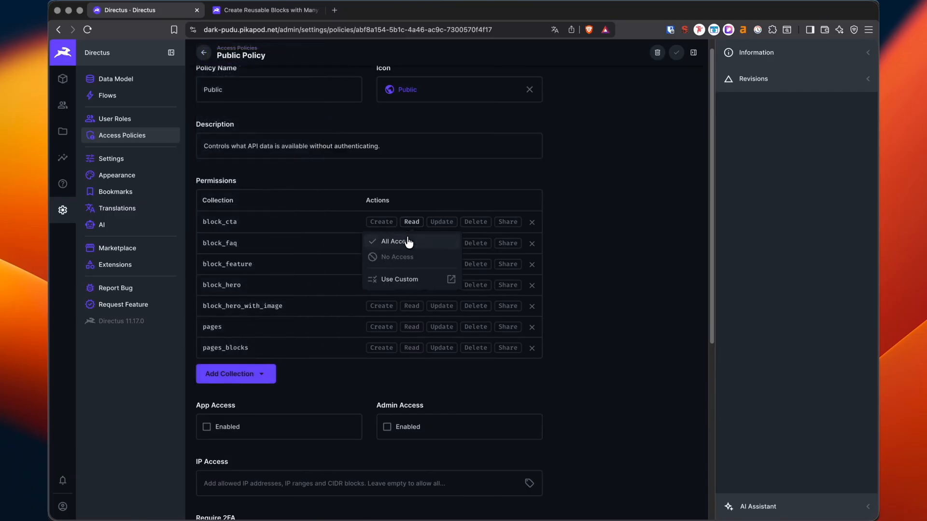
{"action": "left_click", "coordinate": [407, 241]}
{"action": "left_click", "coordinate": [411, 243]}
{"action": "left_click", "coordinate": [406, 261]}
{"action": "left_click", "coordinate": [408, 265]}
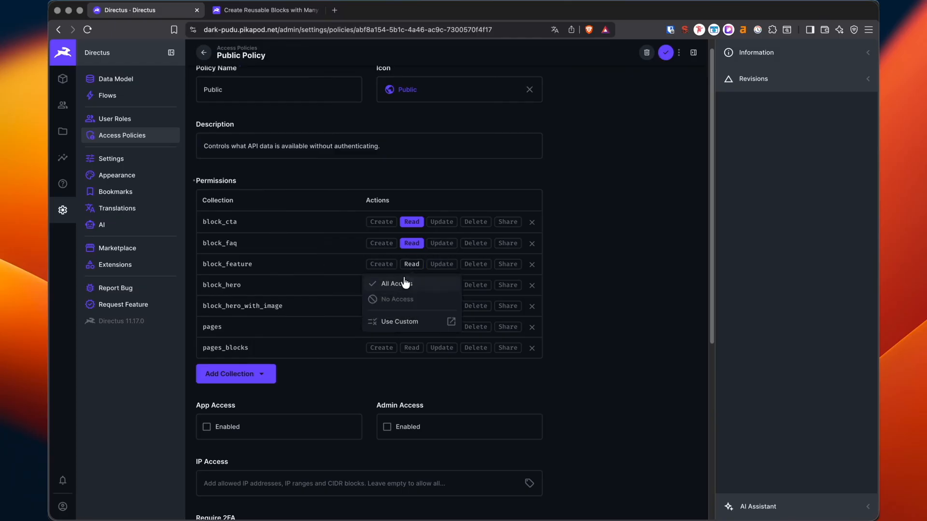
{"action": "left_click", "coordinate": [406, 283]}
- Give the Public policy full read access to block_hero, block_hero_with_image, pages and pages_blocks
{"action": "left_click", "coordinate": [411, 286]}
{"action": "left_click", "coordinate": [410, 305]}
{"action": "left_click", "coordinate": [411, 307]}
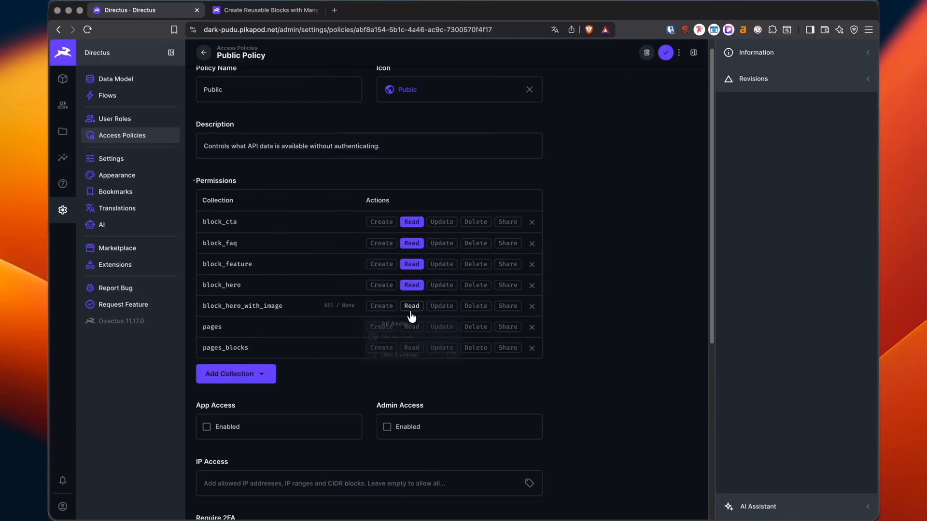
{"action": "left_click", "coordinate": [407, 326]}
{"action": "left_click", "coordinate": [411, 328]}
{"action": "left_click", "coordinate": [405, 348]}
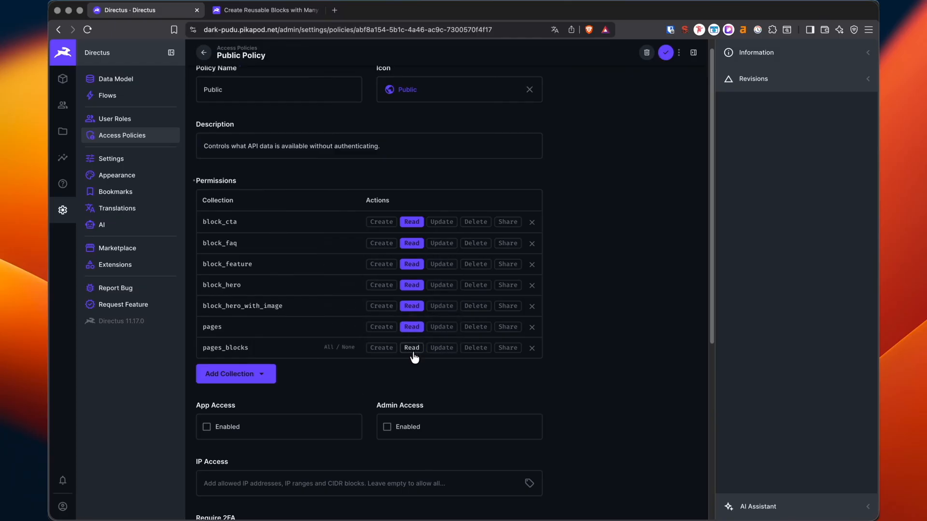
{"action": "left_click", "coordinate": [411, 348]}
{"action": "left_click", "coordinate": [409, 367]}
- Restrict public read access on pages to items whose status equals Published with a custom rule, and save the policy
{"action": "left_click", "coordinate": [415, 330]}
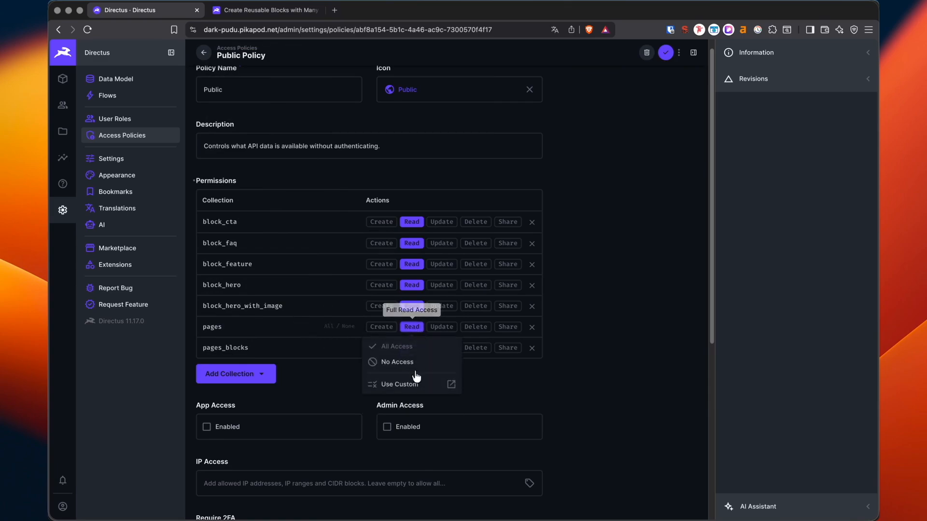
{"action": "left_click", "coordinate": [414, 385]}
{"action": "left_click", "coordinate": [636, 167]}
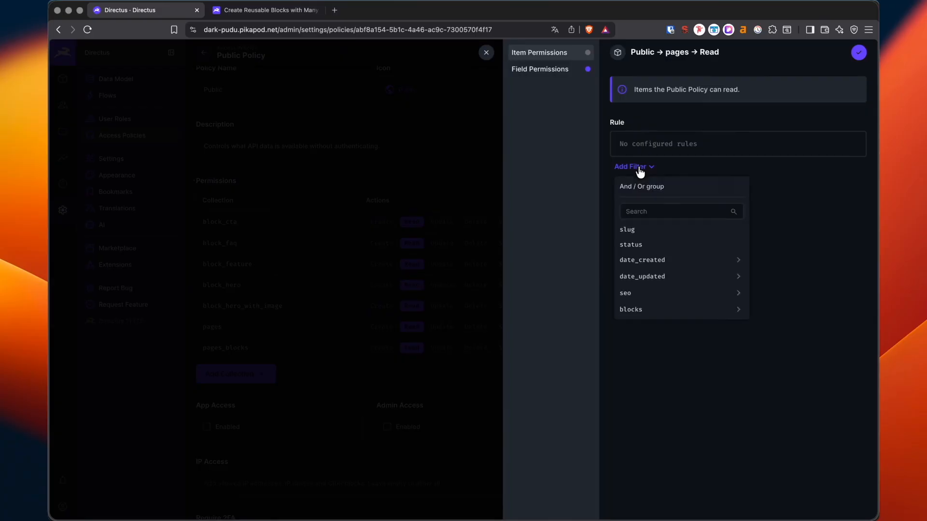
{"action": "left_click", "coordinate": [649, 244]}
{"action": "left_click", "coordinate": [702, 148]}
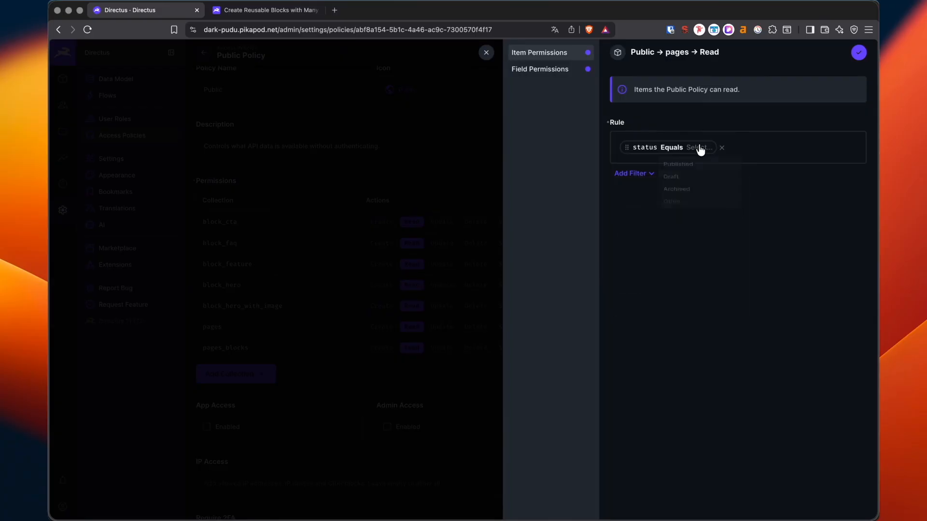
{"action": "left_click", "coordinate": [690, 164]}
{"action": "left_click", "coordinate": [859, 54]}
{"action": "left_click", "coordinate": [667, 53]}
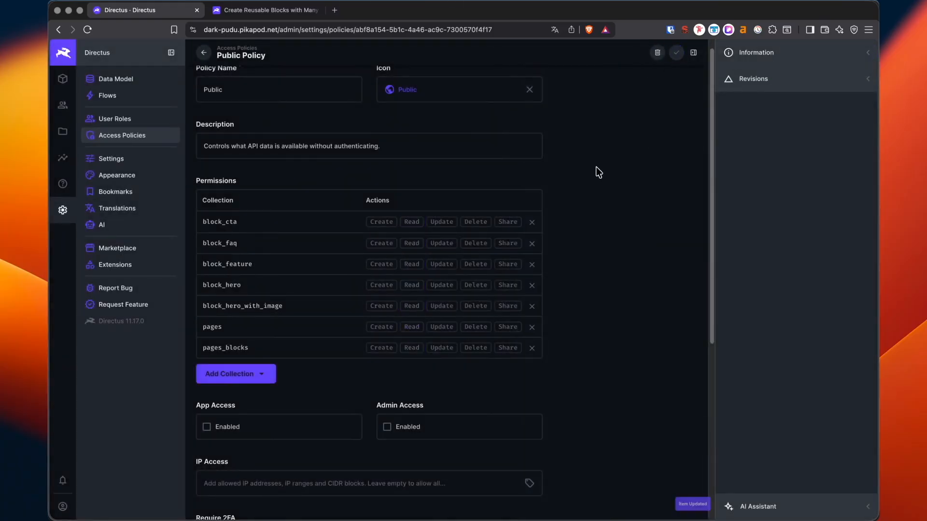
- Switch to Postman and examine the GraphQL request for the Directus /graphql endpoint, including its request types and available queries
{"action": "left_click", "coordinate": [62, 79]}
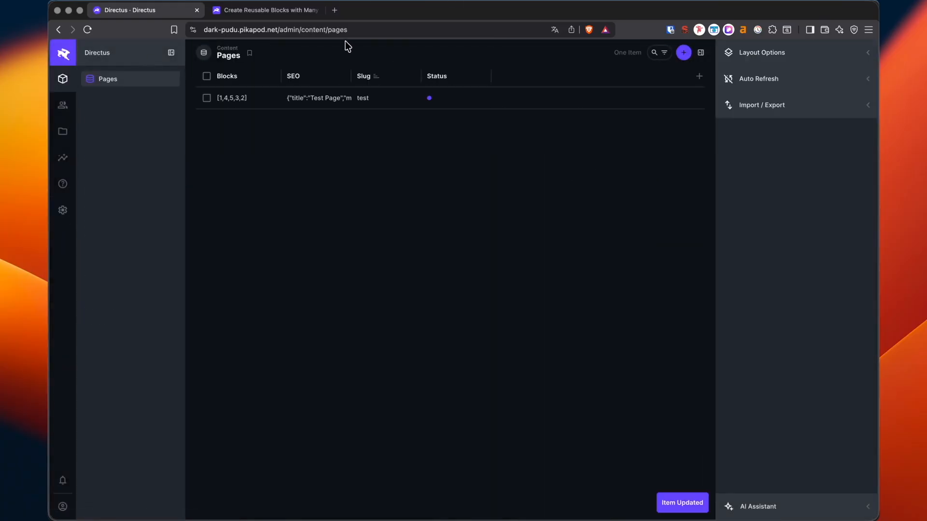
{"action": "left_click", "coordinate": [359, 30]}
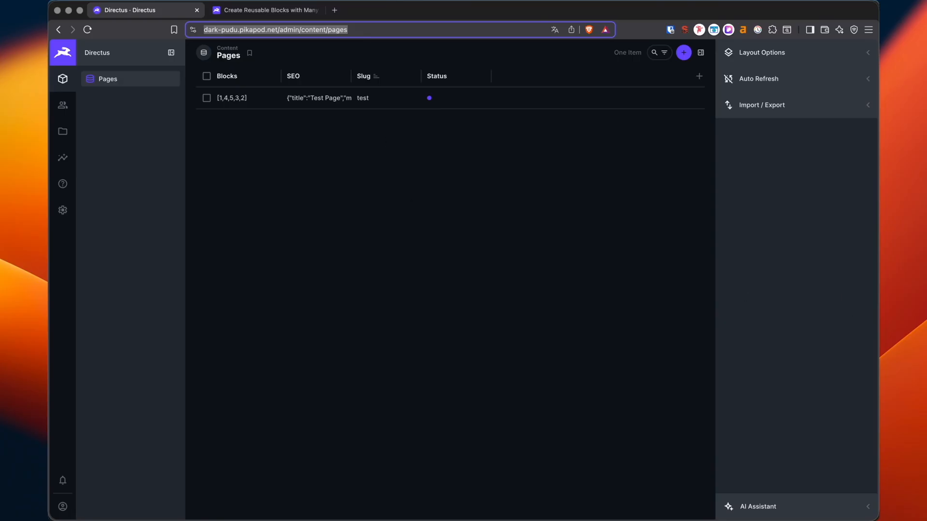
{"action": "key", "text": "super+Tab"}
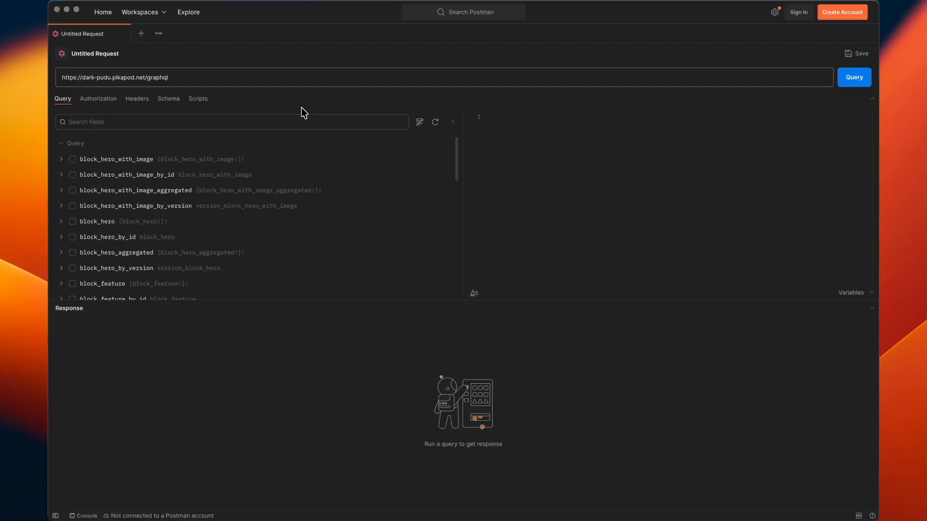
{"action": "left_click", "coordinate": [63, 54]}
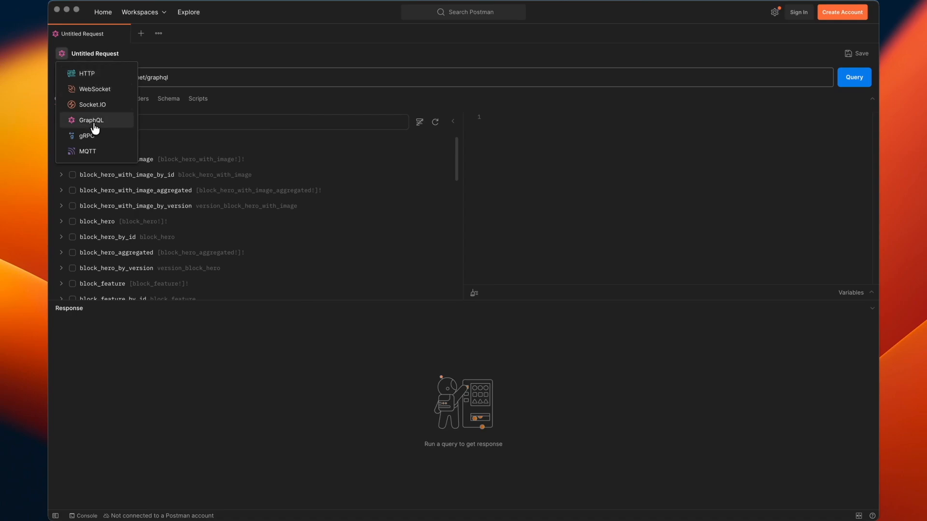
{"action": "left_click", "coordinate": [275, 53]}
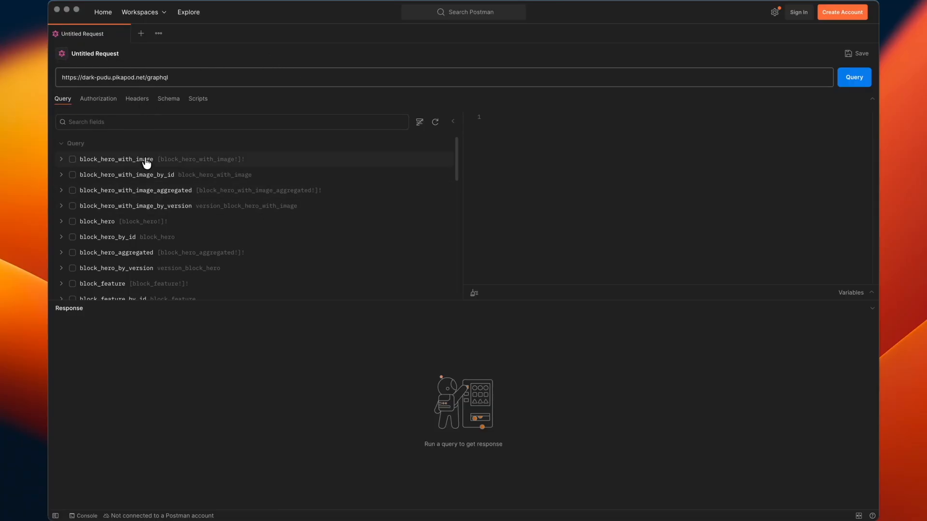
{"action": "scroll", "coordinate": [151, 207], "scroll_direction": "down", "scroll_amount": 10}
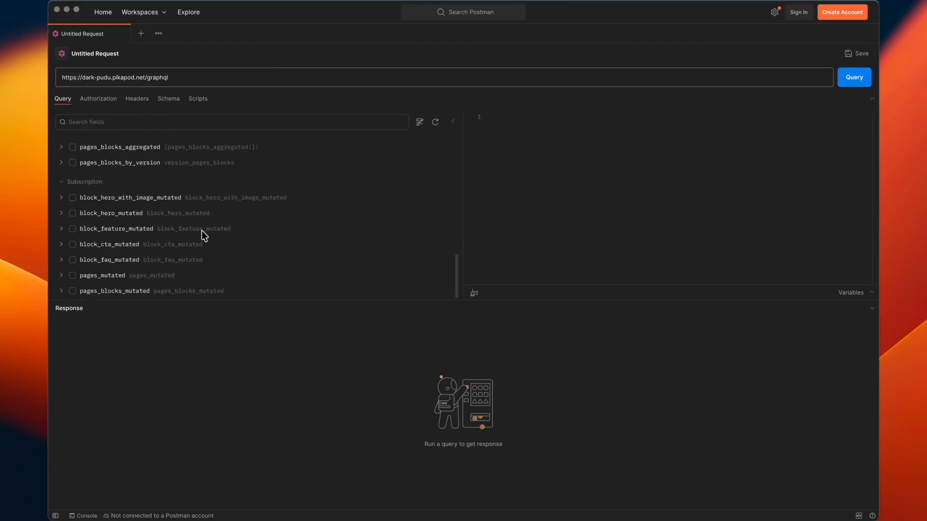
{"action": "scroll", "coordinate": [201, 234], "scroll_direction": "up", "scroll_amount": 3}
{"action": "scroll", "coordinate": [204, 235], "scroll_direction": "up", "scroll_amount": 5}
{"action": "scroll", "coordinate": [132, 233], "scroll_direction": "down", "scroll_amount": 5}
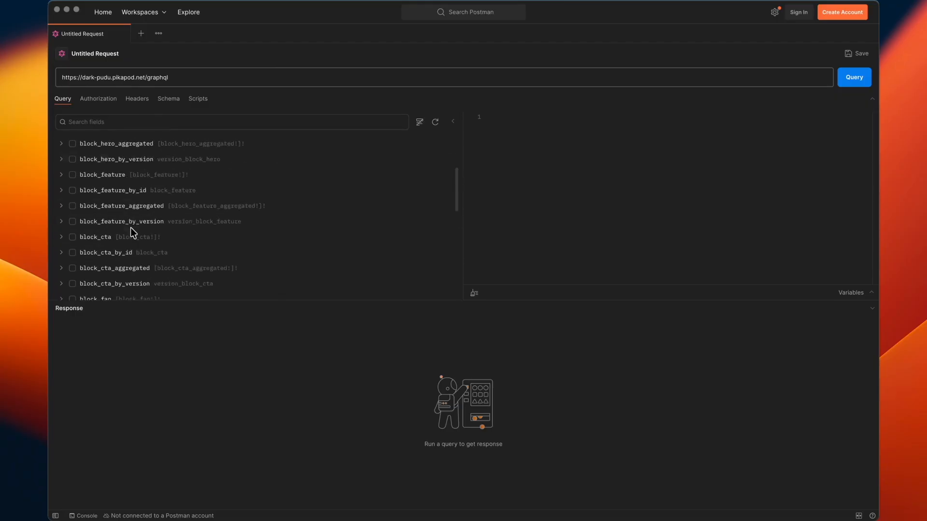
{"action": "scroll", "coordinate": [132, 233], "scroll_direction": "down", "scroll_amount": 1}
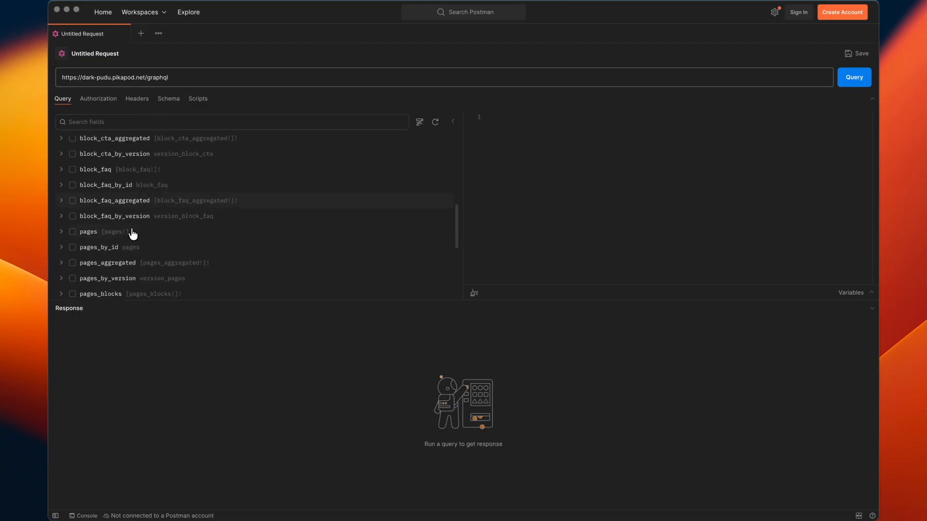
- Add the pages query with slug, status, date_created, date_updated and seo, run it, and examine the response
{"action": "left_click", "coordinate": [72, 232]}
{"action": "scroll", "coordinate": [140, 224], "scroll_direction": "down", "scroll_amount": 3}
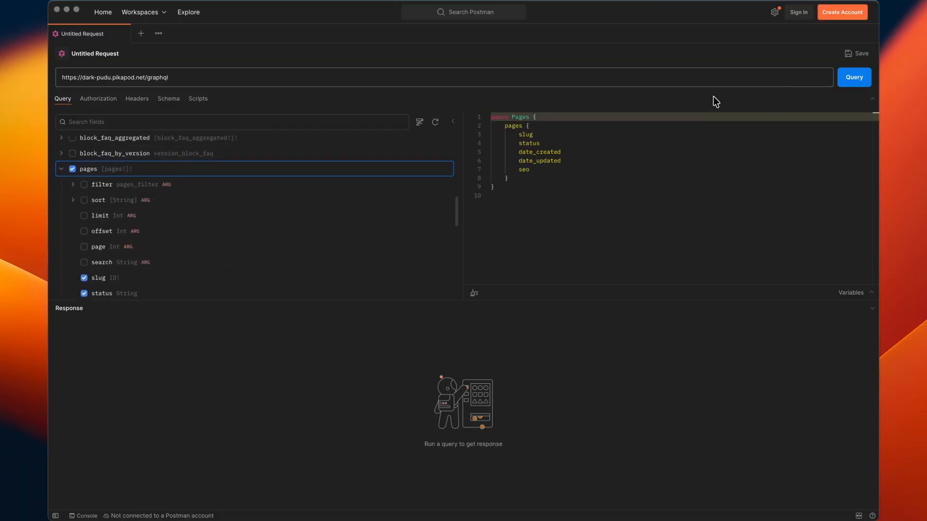
{"action": "left_click", "coordinate": [850, 81]}
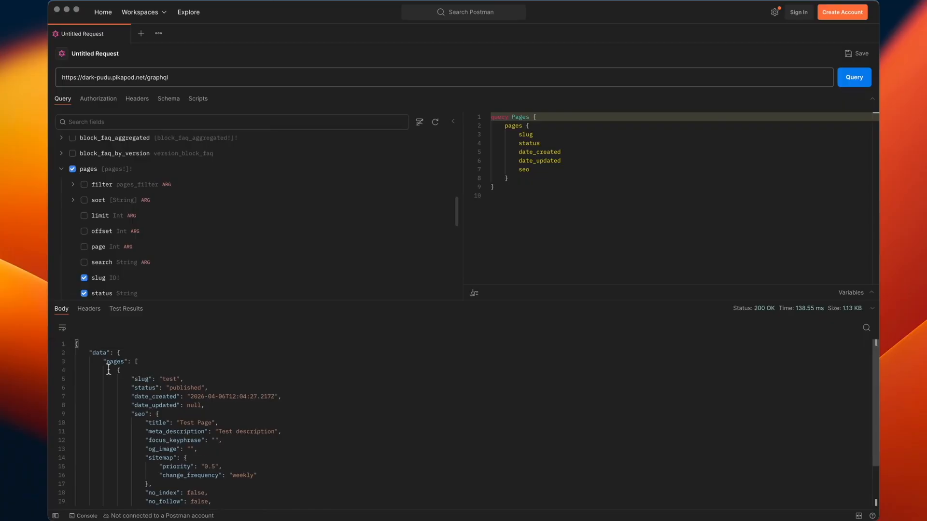
{"action": "left_click", "coordinate": [125, 363]}
{"action": "scroll", "coordinate": [159, 363], "scroll_direction": "down", "scroll_amount": 5}
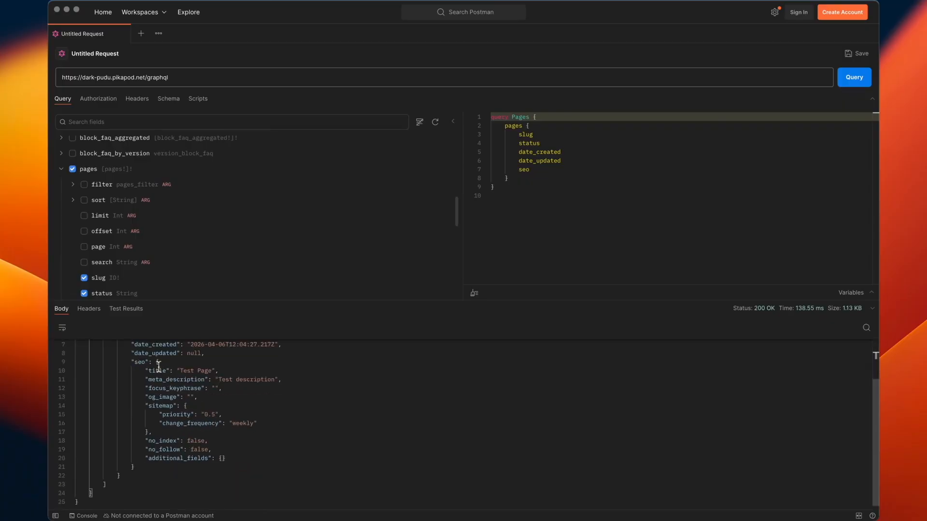
{"action": "scroll", "coordinate": [145, 435], "scroll_direction": "up", "scroll_amount": 5}
{"action": "scroll", "coordinate": [201, 416], "scroll_direction": "down", "scroll_amount": 2}
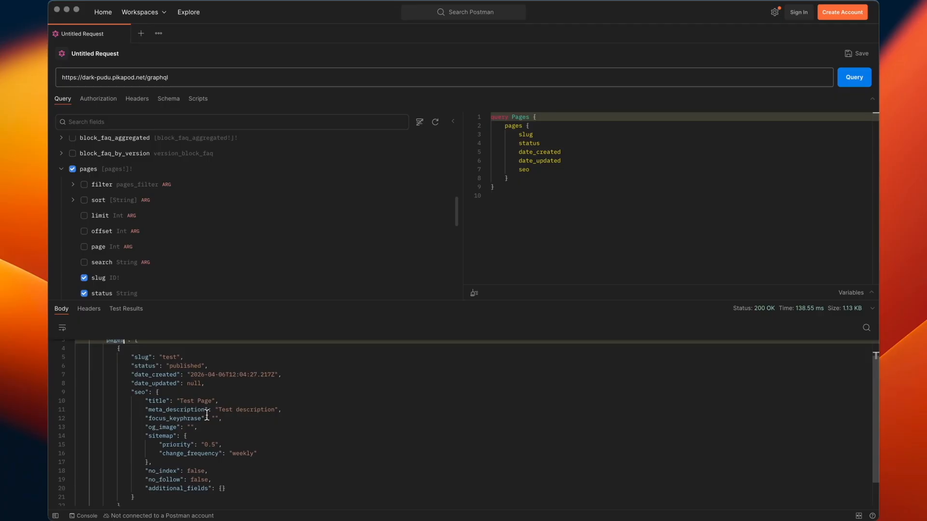
{"action": "scroll", "coordinate": [207, 415], "scroll_direction": "down", "scroll_amount": 3}
{"action": "scroll", "coordinate": [206, 415], "scroll_direction": "up", "scroll_amount": 5}
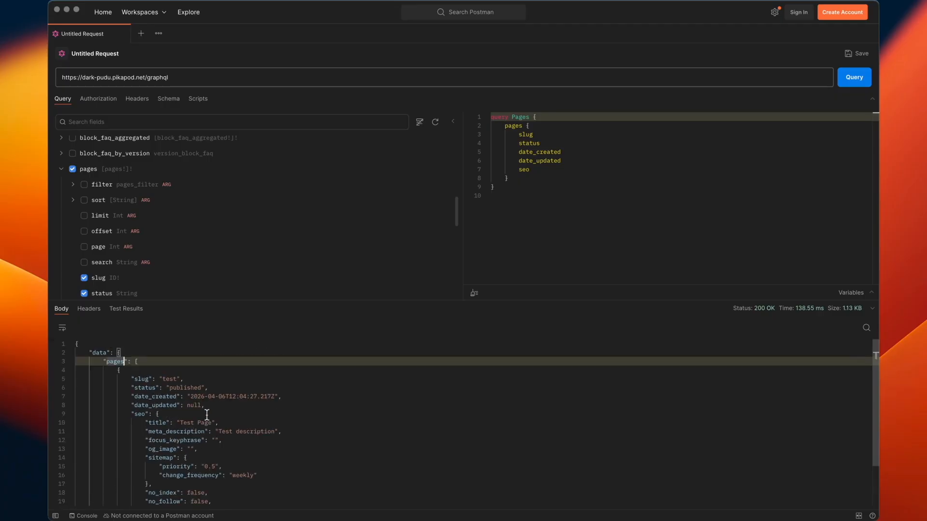
- Filter the pages query to slug _eq "test" and run it
{"action": "left_click", "coordinate": [84, 185]}
{"action": "left_click", "coordinate": [95, 201]}
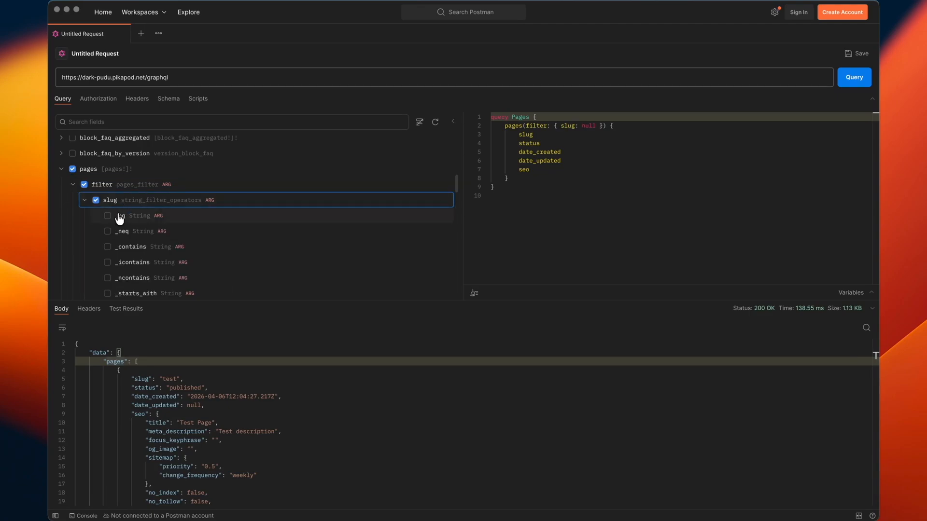
{"action": "left_click", "coordinate": [107, 217]}
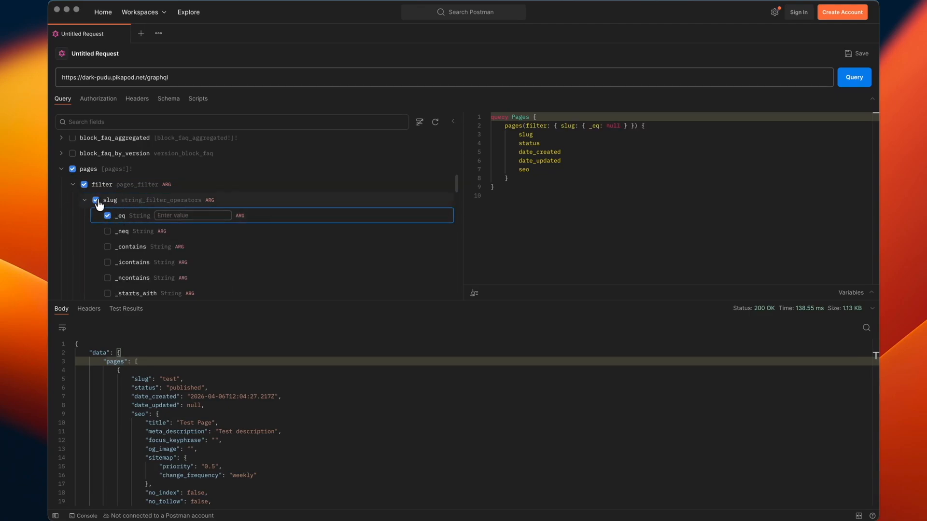
{"action": "left_click", "coordinate": [181, 216]}
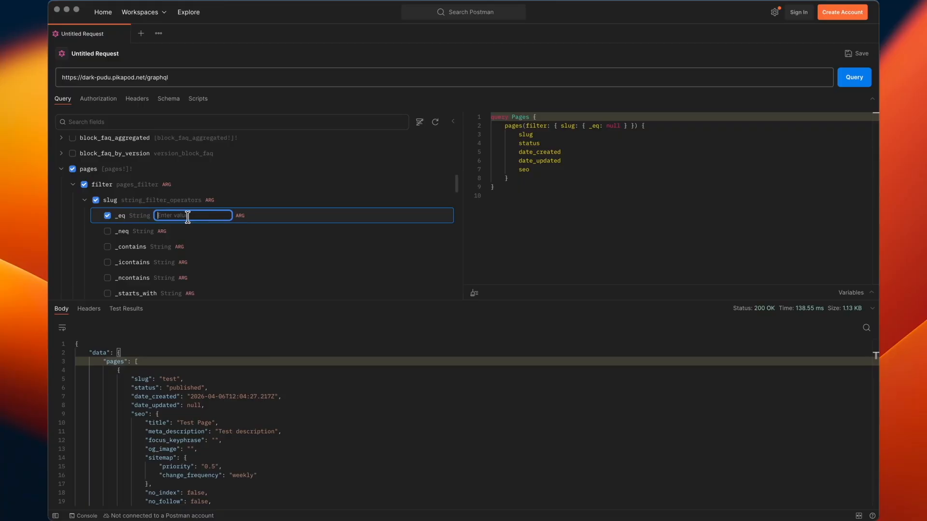
{"action": "type", "text": "test"}
{"action": "left_click", "coordinate": [854, 77]}
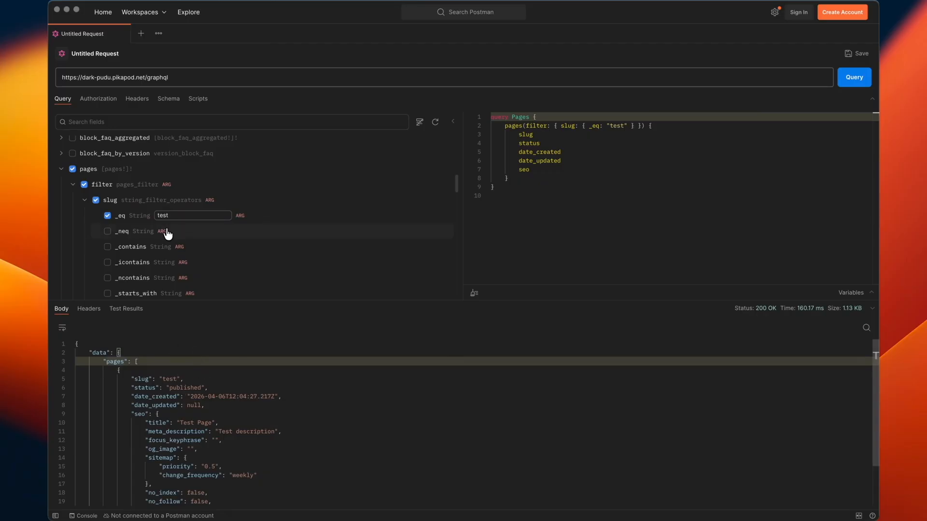
- Add the blocks field with id, item, collection and sort to the pages query and run it
{"action": "left_click", "coordinate": [85, 200]}
{"action": "scroll", "coordinate": [87, 203], "scroll_direction": "down", "scroll_amount": 1}
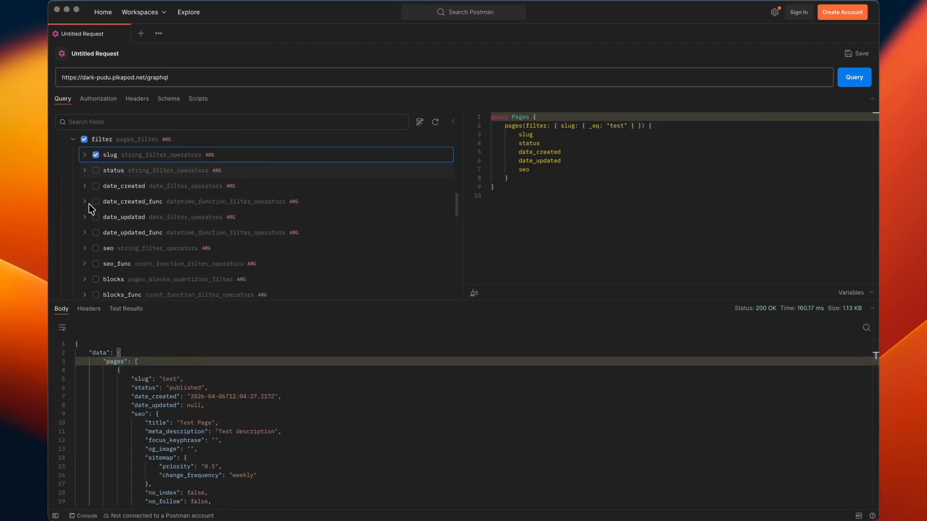
{"action": "scroll", "coordinate": [90, 208], "scroll_direction": "up", "scroll_amount": 2}
{"action": "left_click", "coordinate": [74, 191]}
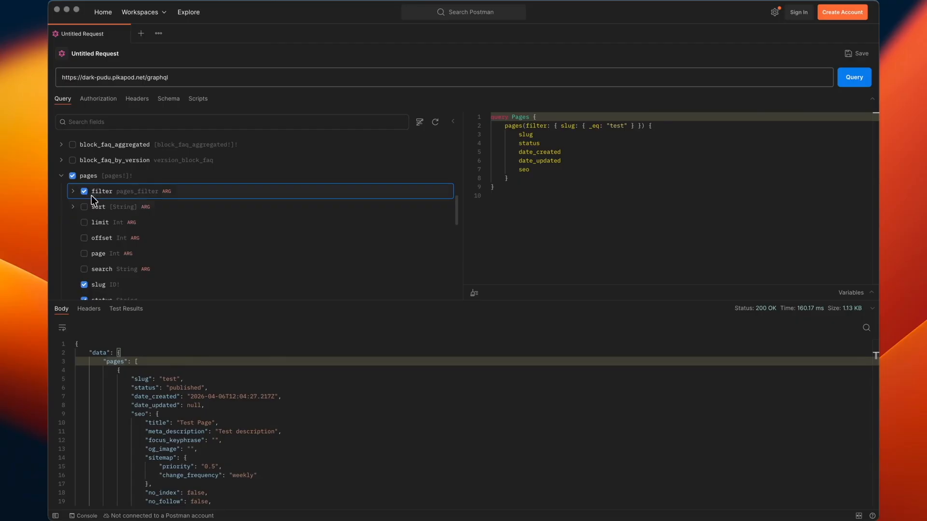
{"action": "scroll", "coordinate": [102, 215], "scroll_direction": "down", "scroll_amount": 5}
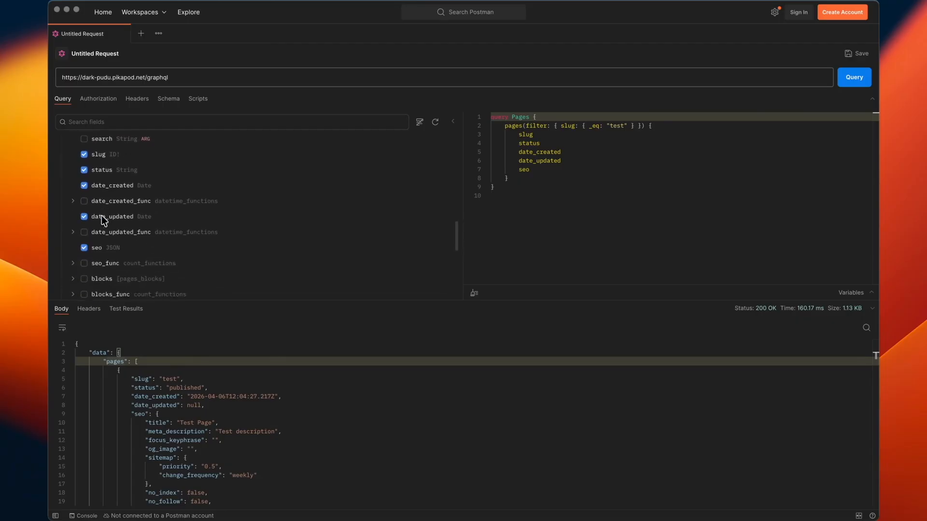
{"action": "scroll", "coordinate": [101, 216], "scroll_direction": "down", "scroll_amount": 1}
{"action": "left_click", "coordinate": [84, 255]}
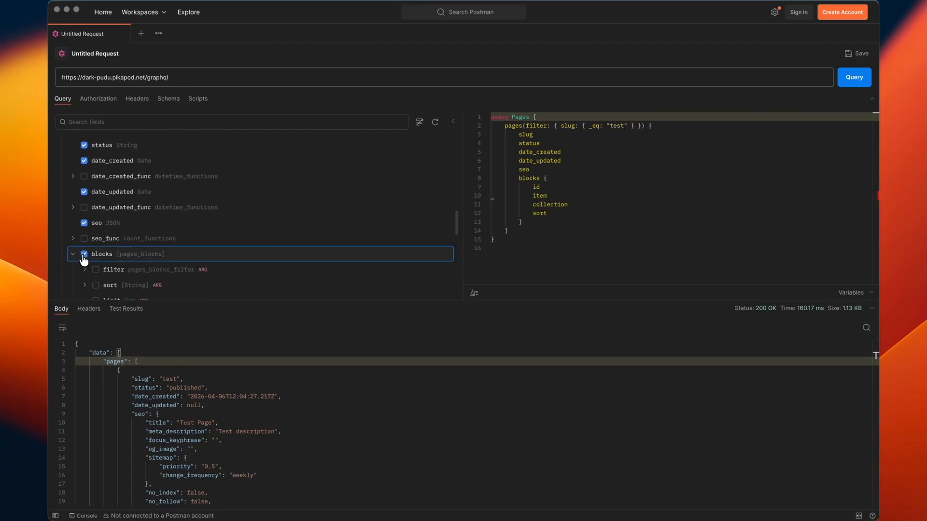
{"action": "scroll", "coordinate": [84, 259], "scroll_direction": "down", "scroll_amount": 1}
{"action": "left_click", "coordinate": [864, 83]}
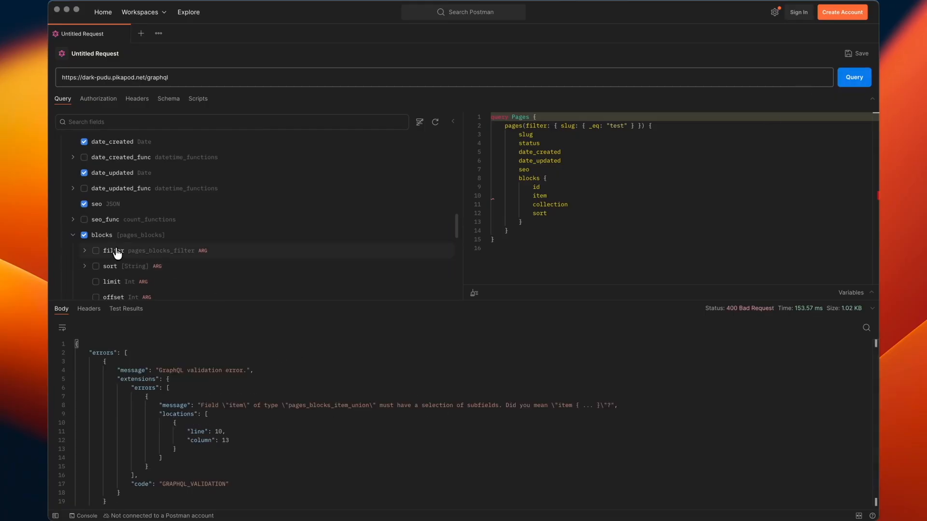
- Expand the item union inside the query's blocks field to reach its block types
{"action": "scroll", "coordinate": [114, 246], "scroll_direction": "down", "scroll_amount": 5}
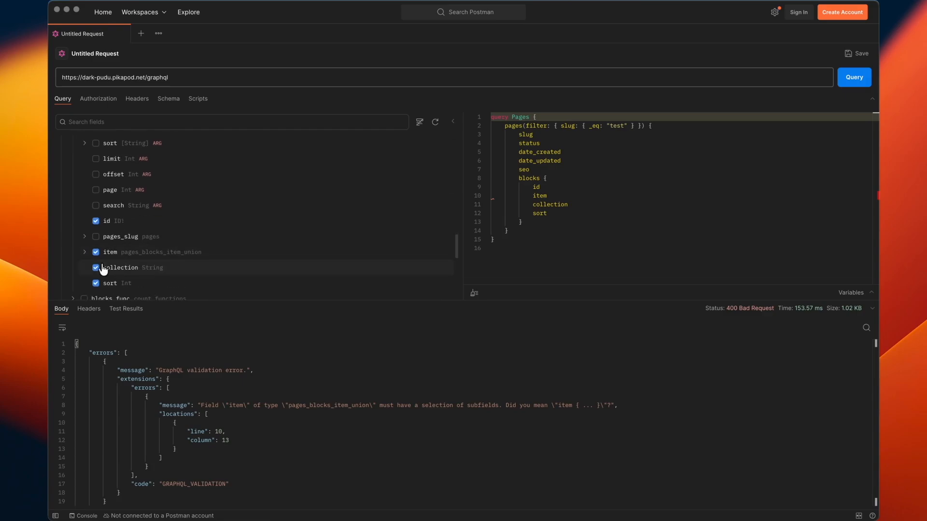
{"action": "left_click", "coordinate": [85, 252]}
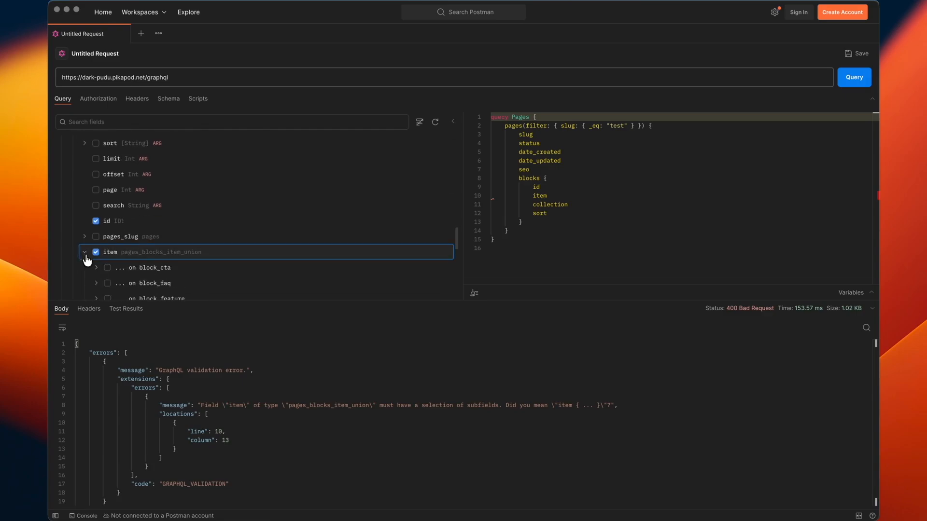
{"action": "scroll", "coordinate": [99, 260], "scroll_direction": "down", "scroll_amount": 3}
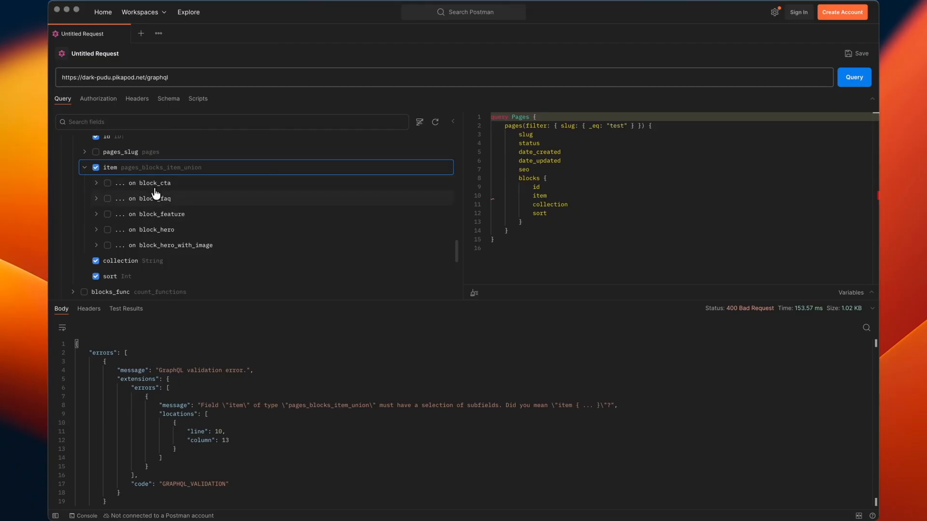
- Include the block_cta, block_faq, block_feature, block_hero and block_hero_with_image fragments with their fields under item in the Pages query
{"action": "scroll", "coordinate": [106, 212], "scroll_direction": "up", "scroll_amount": 1}
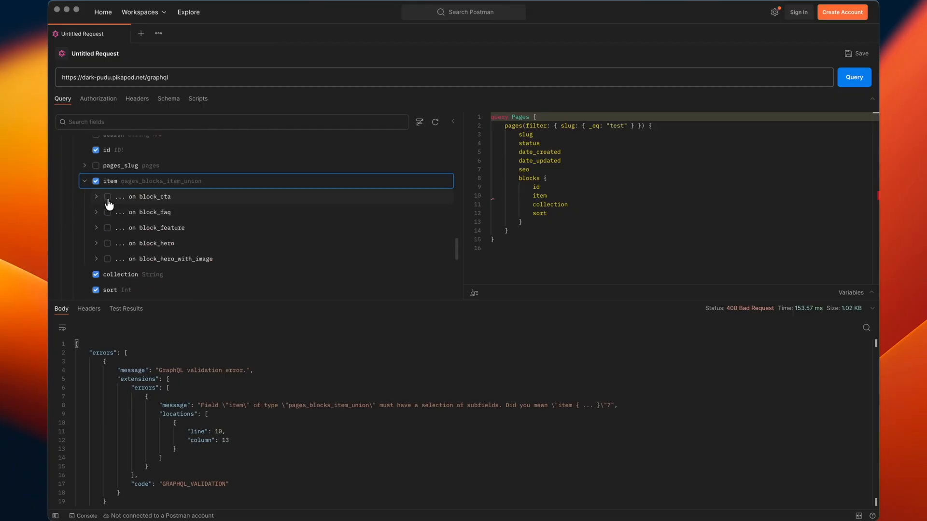
{"action": "left_click", "coordinate": [107, 197]}
{"action": "left_click", "coordinate": [107, 248]}
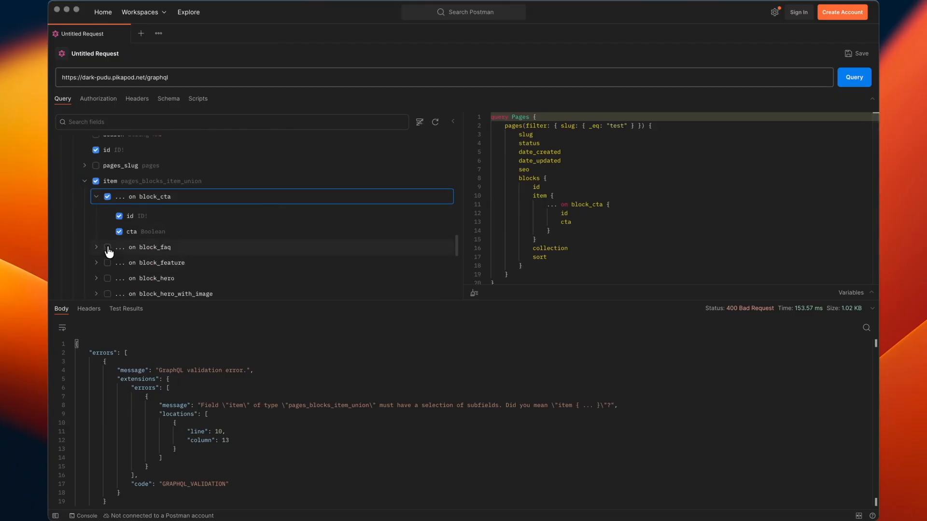
{"action": "scroll", "coordinate": [107, 253], "scroll_direction": "down", "scroll_amount": 2}
{"action": "left_click", "coordinate": [107, 288]}
{"action": "scroll", "coordinate": [115, 245], "scroll_direction": "down", "scroll_amount": 4}
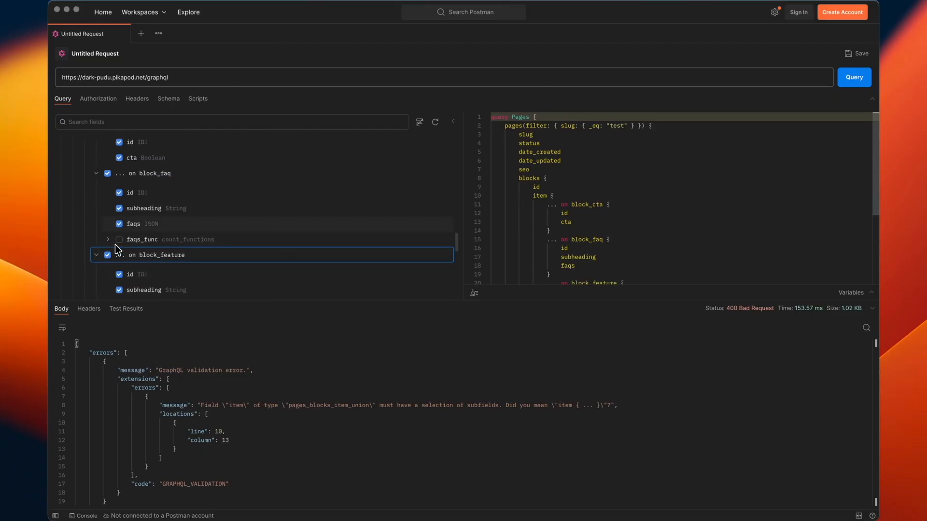
{"action": "left_click", "coordinate": [107, 236]}
{"action": "scroll", "coordinate": [106, 239], "scroll_direction": "down", "scroll_amount": 3}
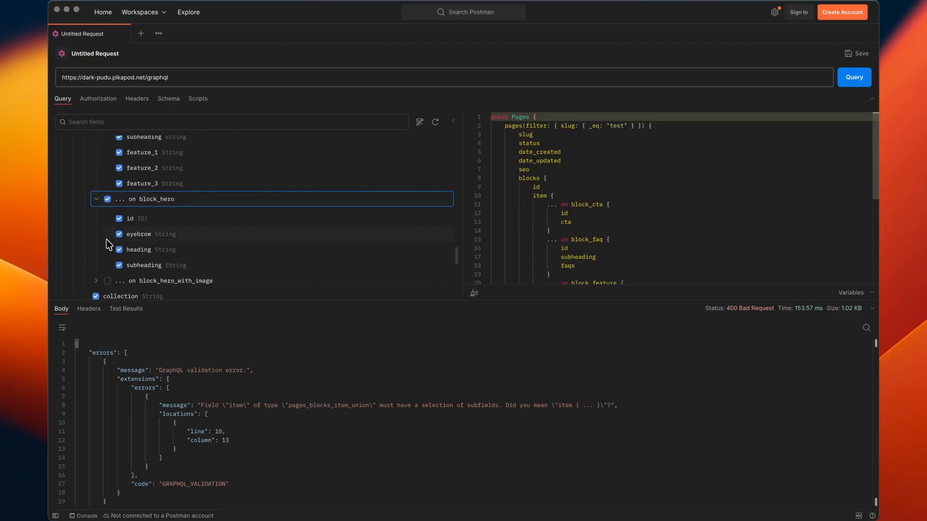
{"action": "left_click", "coordinate": [108, 269]}
- Run the Pages query and examine the block entries in the response
{"action": "left_click", "coordinate": [852, 79]}
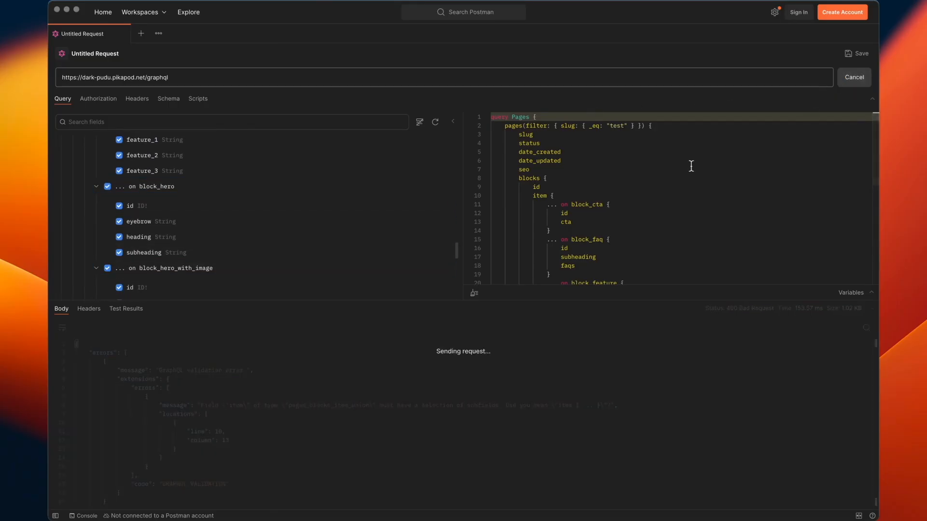
{"action": "scroll", "coordinate": [260, 387], "scroll_direction": "down", "scroll_amount": 8}
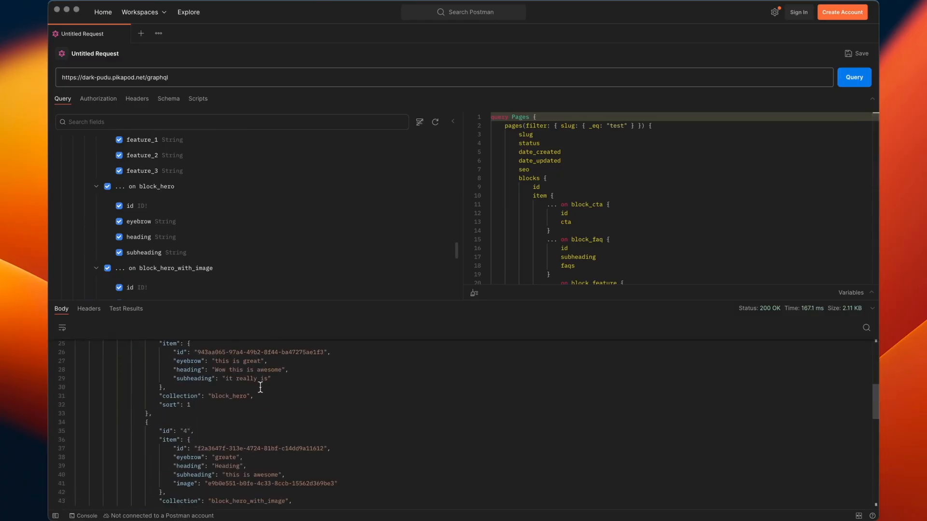
{"action": "scroll", "coordinate": [269, 396], "scroll_direction": "down", "scroll_amount": 6}
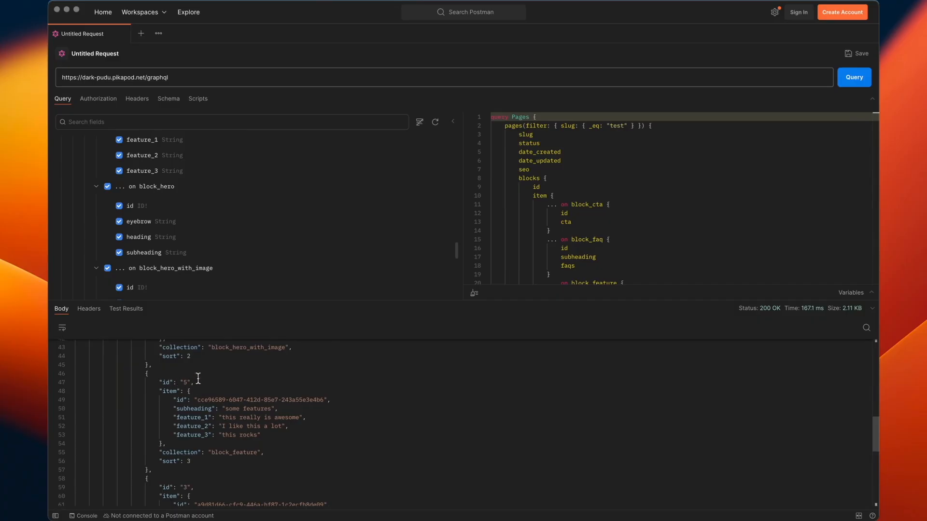
- Remove the id field from every block fragment under item and from the blocks selection itself
{"action": "scroll", "coordinate": [137, 244], "scroll_direction": "down", "scroll_amount": 3}
{"action": "left_click", "coordinate": [119, 195]}
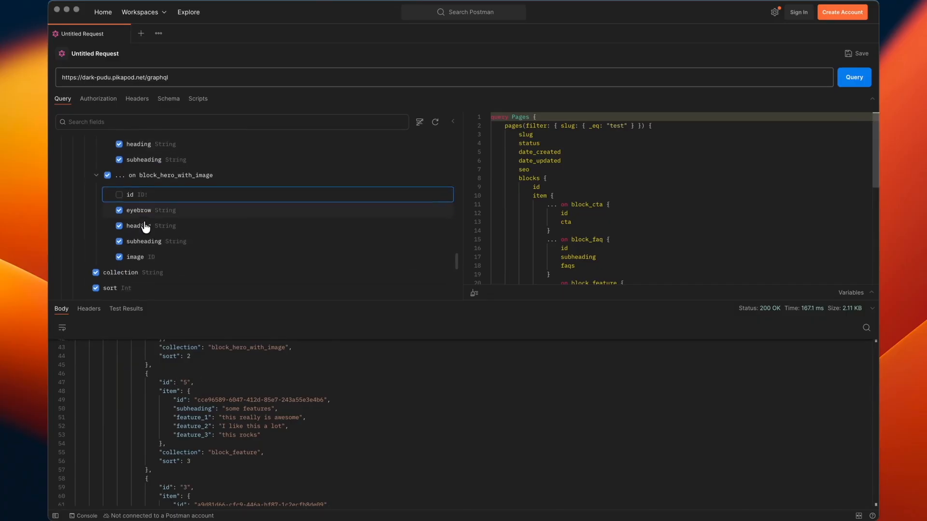
{"action": "scroll", "coordinate": [144, 223], "scroll_direction": "up", "scroll_amount": 3}
{"action": "left_click", "coordinate": [131, 206]}
{"action": "scroll", "coordinate": [134, 212], "scroll_direction": "up", "scroll_amount": 3}
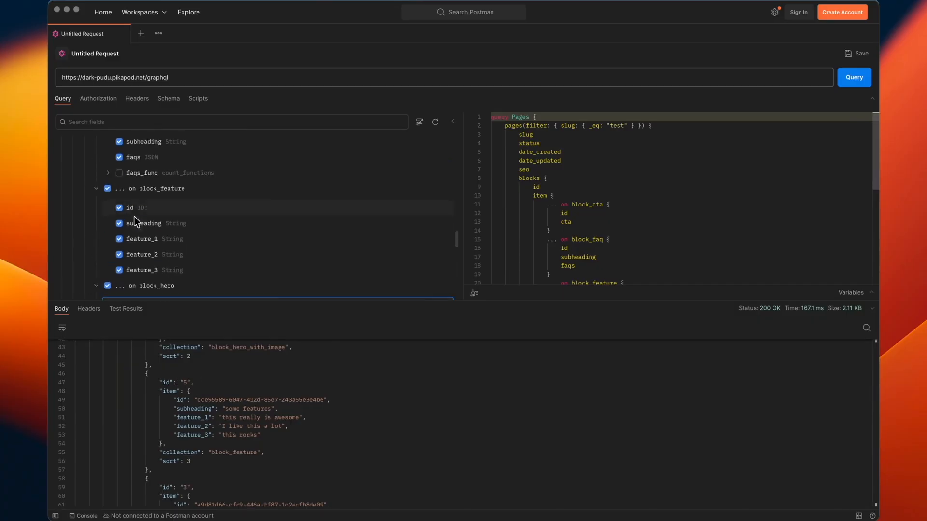
{"action": "scroll", "coordinate": [134, 220], "scroll_direction": "up", "scroll_amount": 3}
{"action": "left_click", "coordinate": [136, 226]}
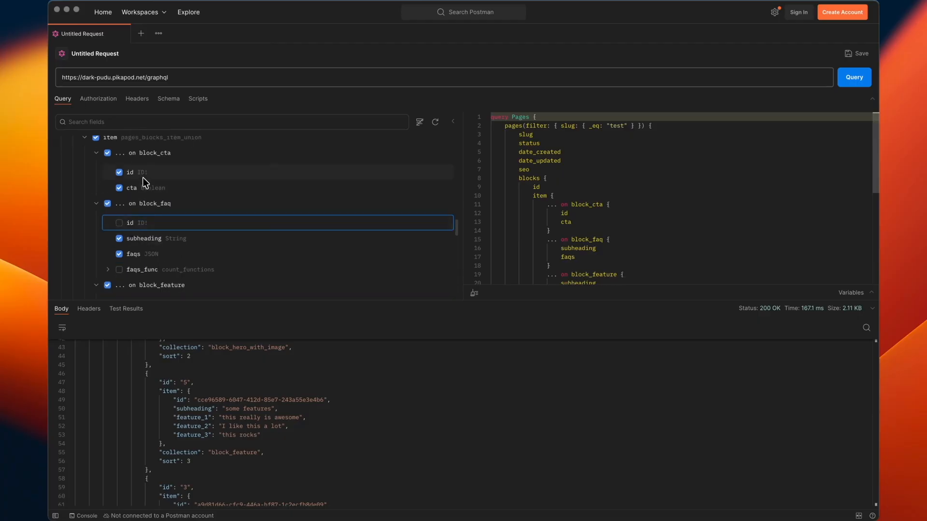
{"action": "left_click", "coordinate": [141, 178]}
{"action": "scroll", "coordinate": [142, 181], "scroll_direction": "up", "scroll_amount": 3}
{"action": "left_click", "coordinate": [122, 201]}
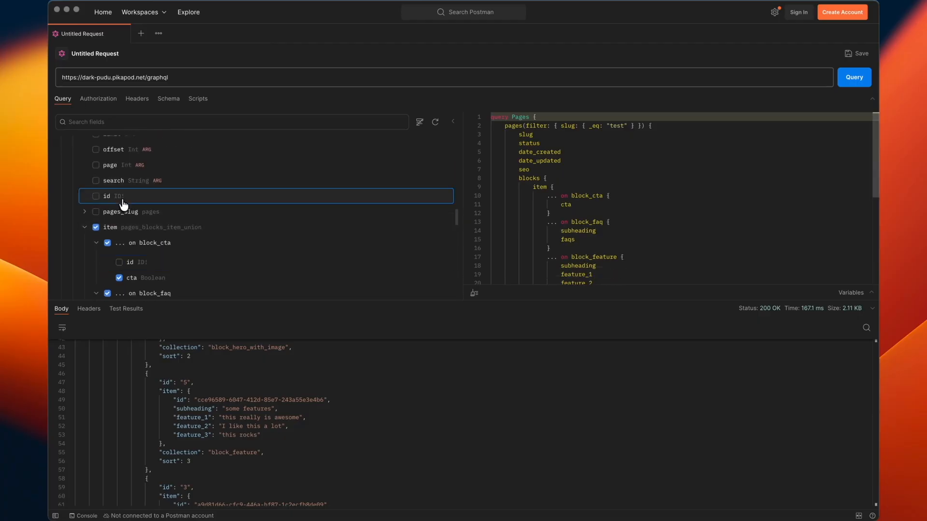
- Run the trimmed Pages query and examine the returned blocks, including their item, collection and sort fields
{"action": "scroll", "coordinate": [122, 204], "scroll_direction": "up", "scroll_amount": 3}
{"action": "left_click", "coordinate": [854, 77]}
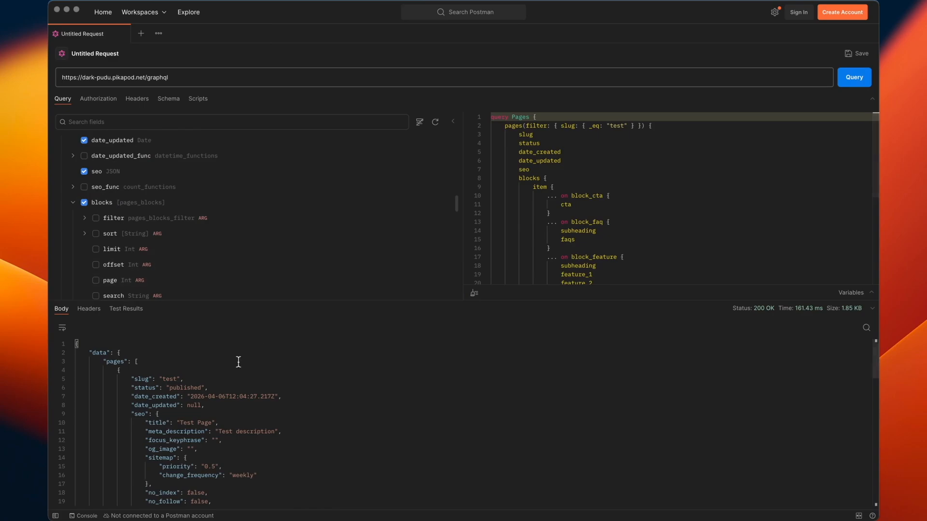
{"action": "scroll", "coordinate": [239, 361], "scroll_direction": "down", "scroll_amount": 5}
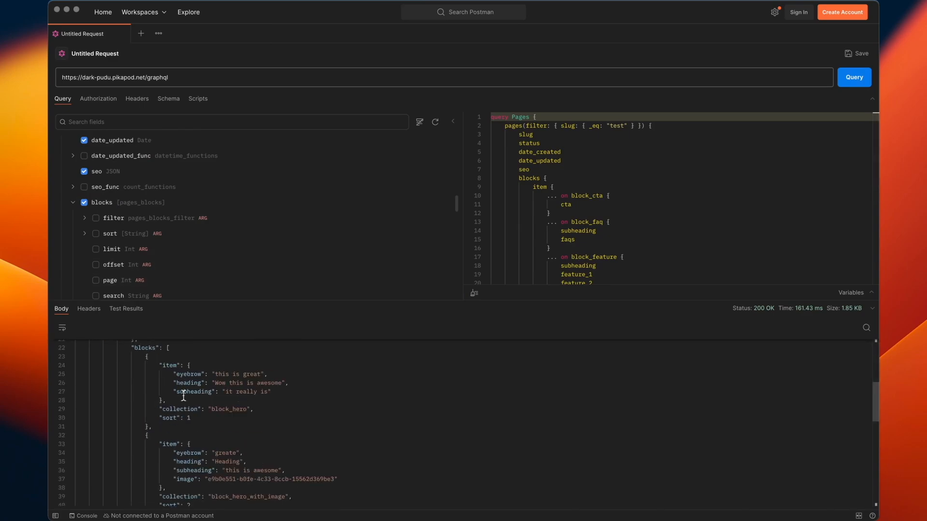
{"action": "scroll", "coordinate": [231, 406], "scroll_direction": "down", "scroll_amount": 2}
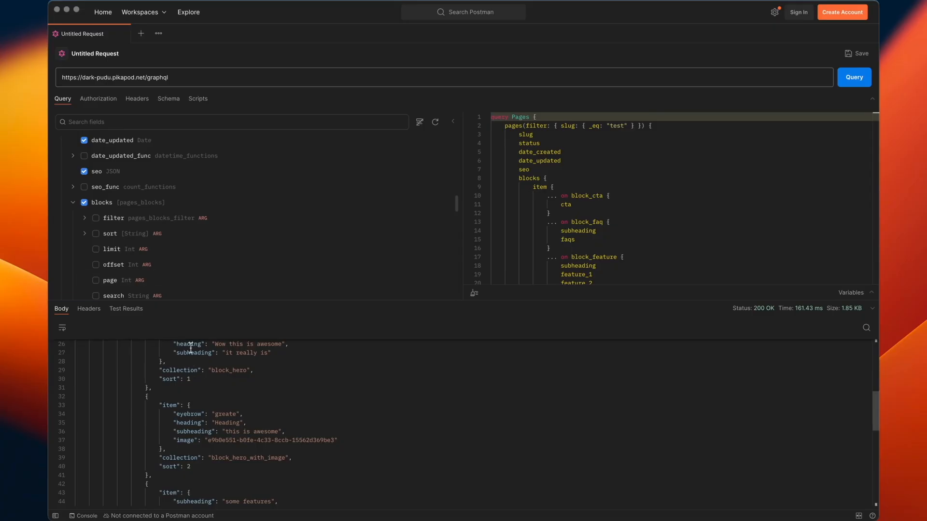
{"action": "scroll", "coordinate": [249, 429], "scroll_direction": "up", "scroll_amount": 8}
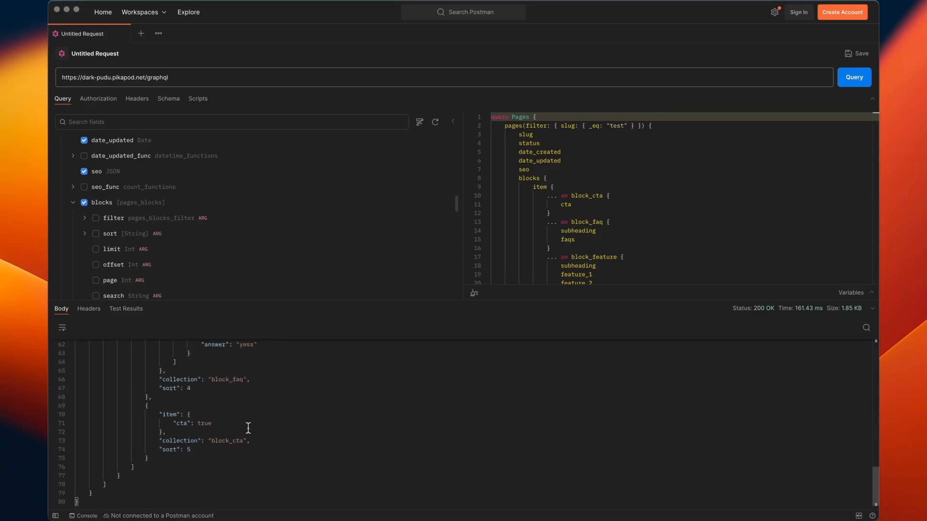
{"action": "scroll", "coordinate": [186, 244], "scroll_direction": "up", "scroll_amount": 5}
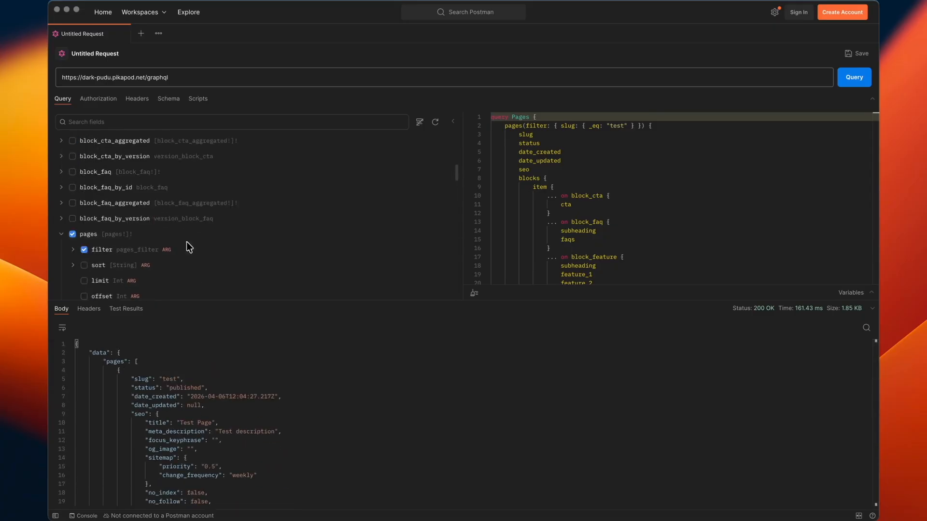
- Copy the request's GraphQL endpoint URL and switch to the Landingpages project in Webstudio
{"action": "left_click", "coordinate": [675, 179]}
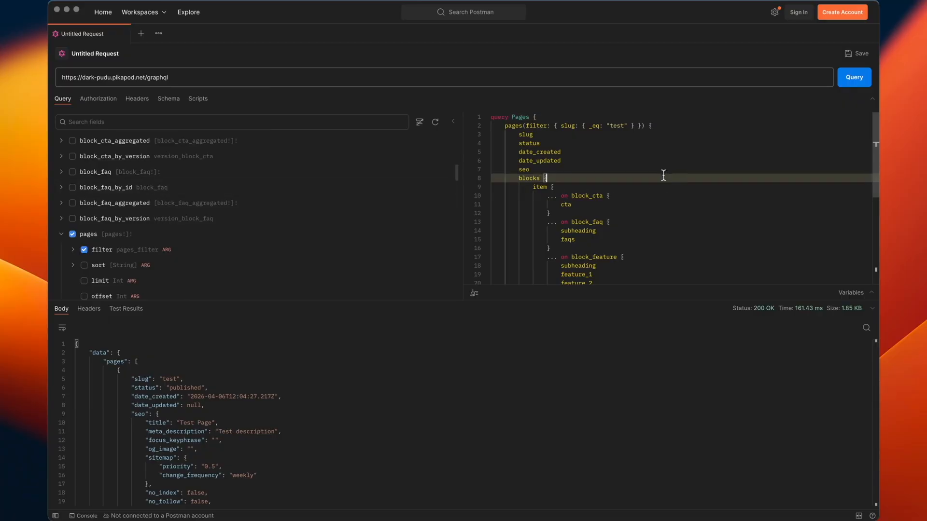
{"action": "triple_click", "coordinate": [209, 79]}
{"action": "key", "text": "super+c"}
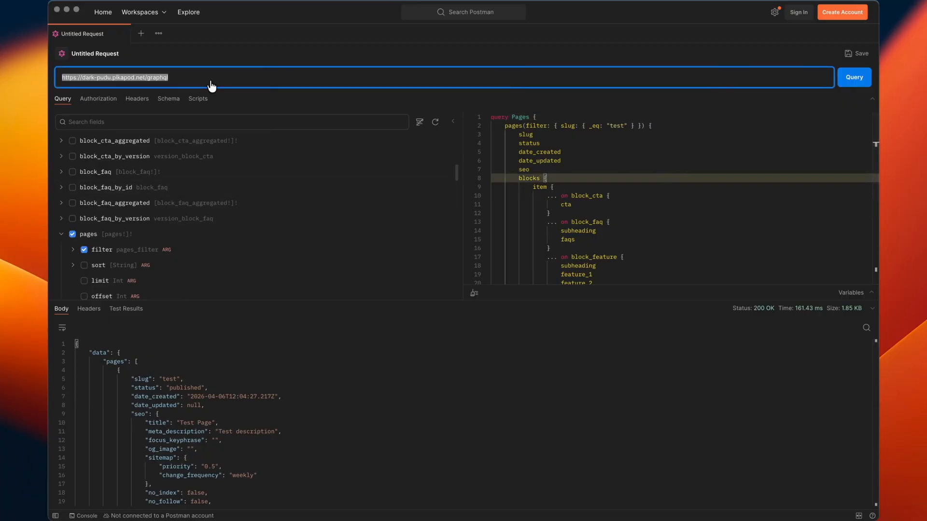
{"action": "key", "text": "super+Tab"}
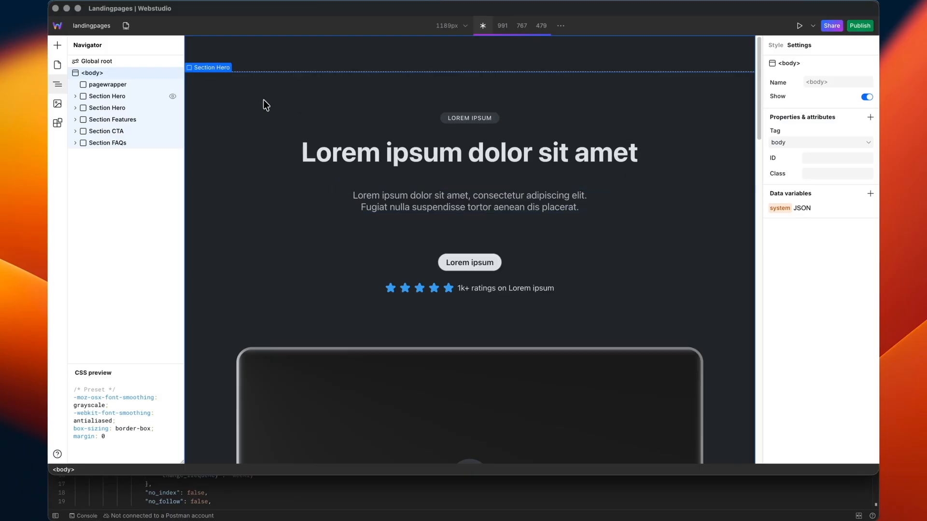
{"action": "left_click", "coordinate": [869, 193]}
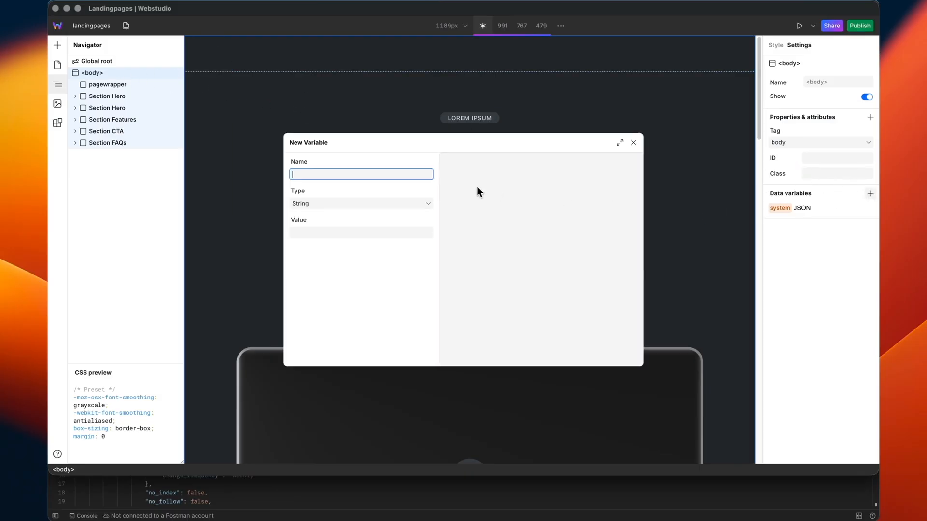
{"action": "type", "text": "page"}
{"action": "left_click", "coordinate": [310, 205]}
{"action": "left_click", "coordinate": [332, 271]}
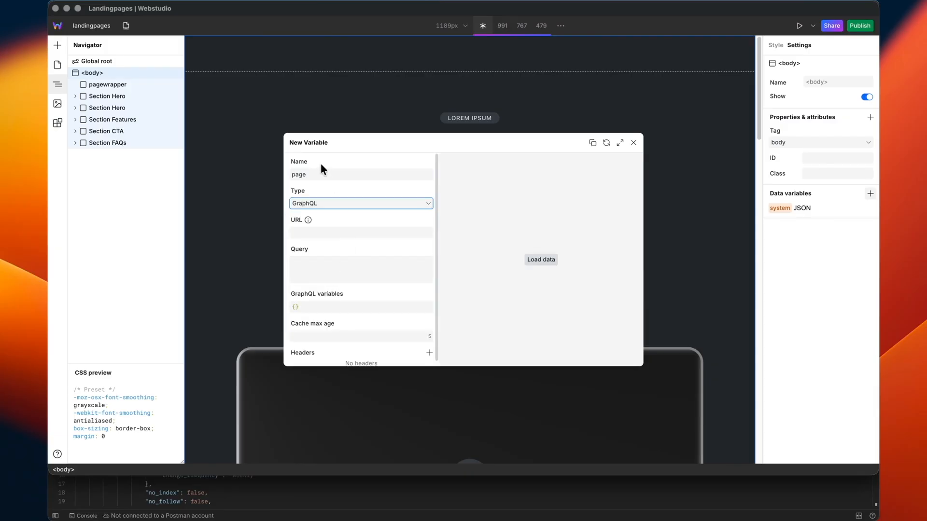
{"action": "left_click", "coordinate": [340, 233]}
{"action": "key", "text": "super+v"}
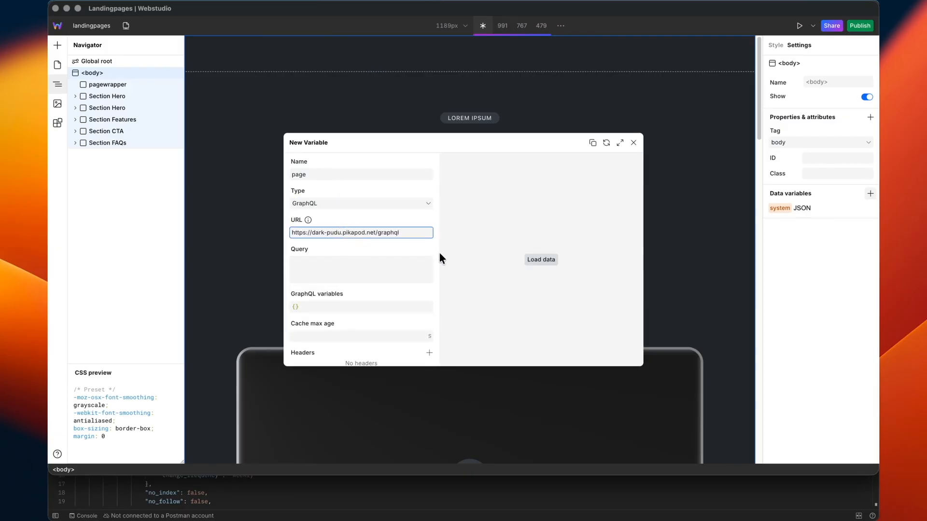
- Copy the entire Pages query from Postman into the page variable's query in Webstudio
{"action": "left_click", "coordinate": [391, 257]}
{"action": "key", "text": "super+Tab"}
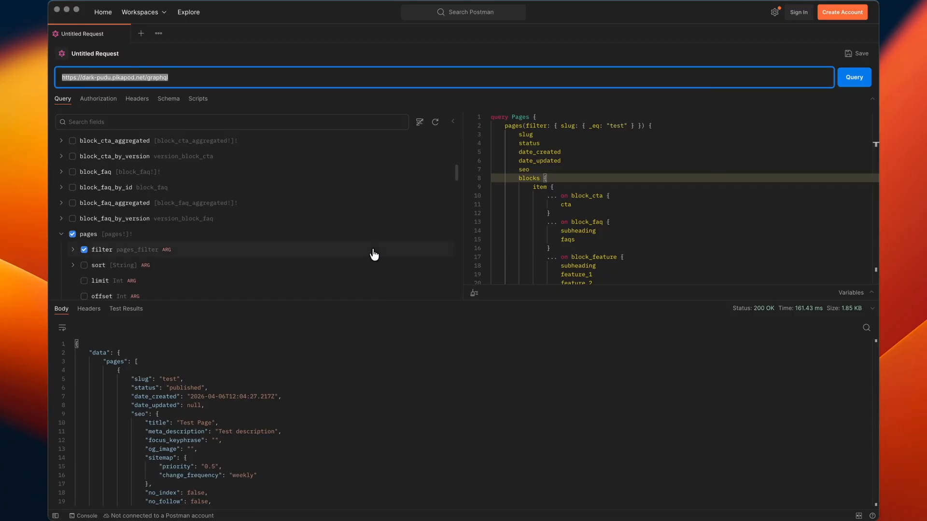
{"action": "left_click", "coordinate": [603, 231]}
{"action": "key", "text": "super+a"}
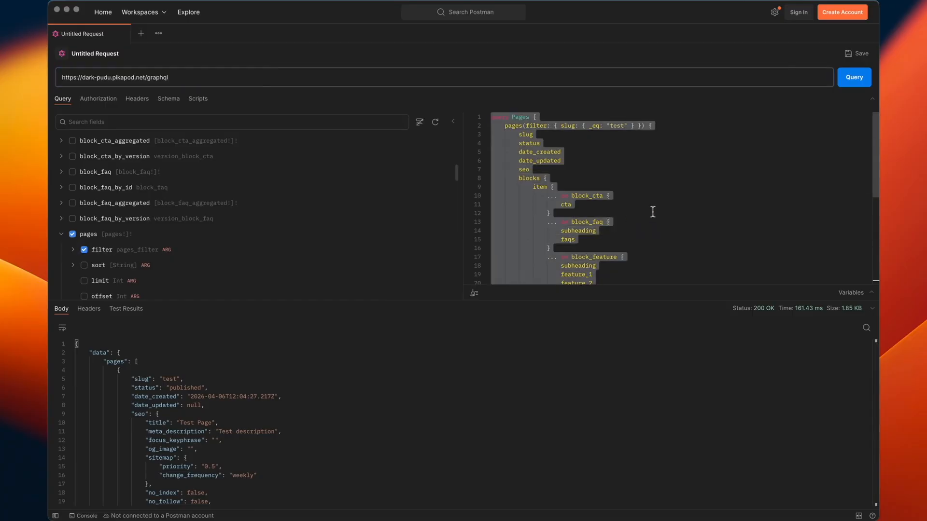
{"action": "key", "text": "super+Tab"}
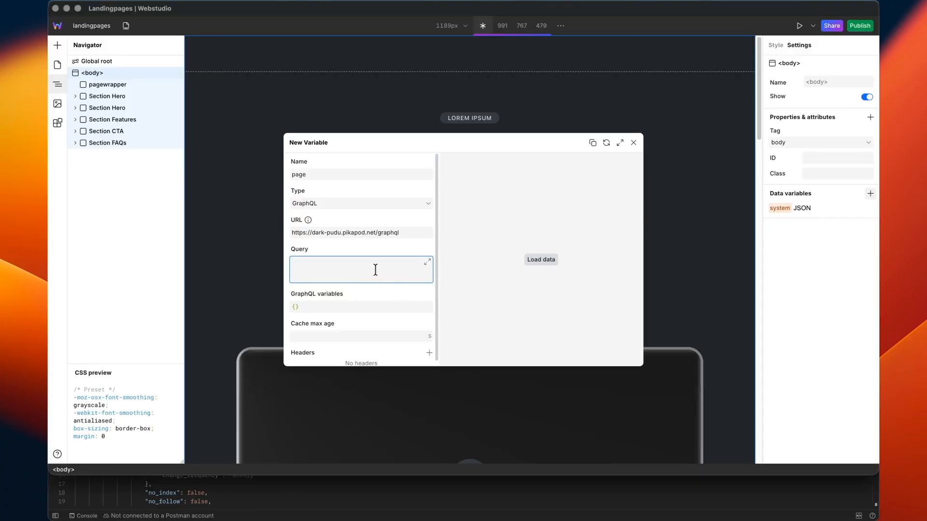
{"action": "key", "text": "super+v"}
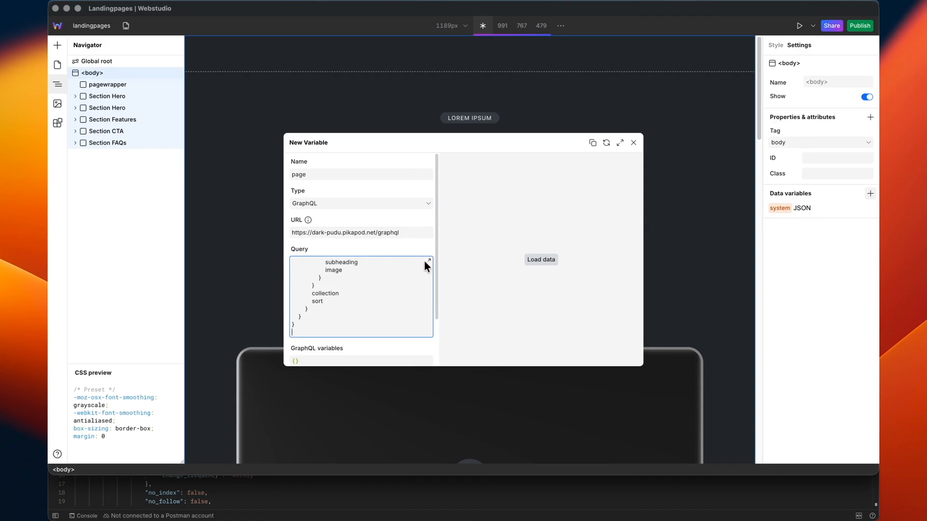
- Add a slug key to the object in the page variable's GraphQL variables expression
{"action": "left_click", "coordinate": [369, 346]}
{"action": "scroll", "coordinate": [370, 346], "scroll_direction": "down", "scroll_amount": 2}
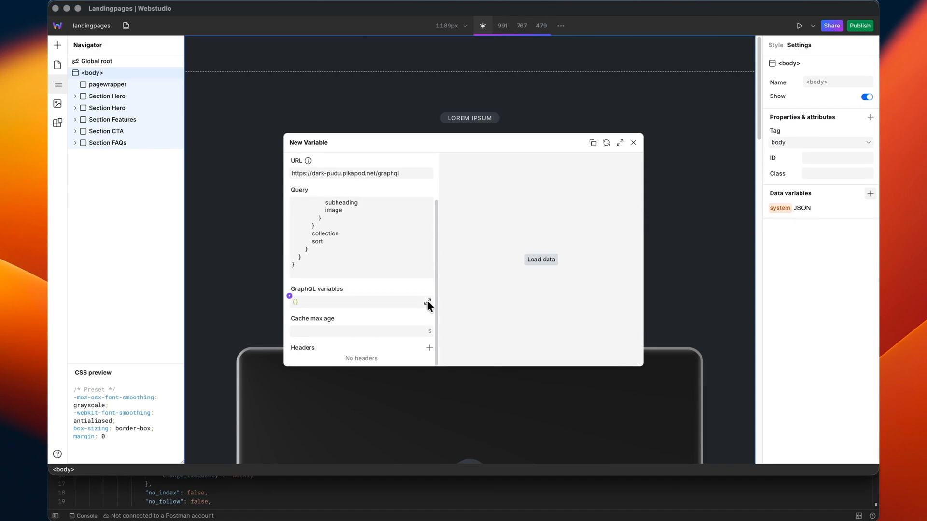
{"action": "left_click", "coordinate": [427, 301]}
{"action": "left_click", "coordinate": [319, 163]}
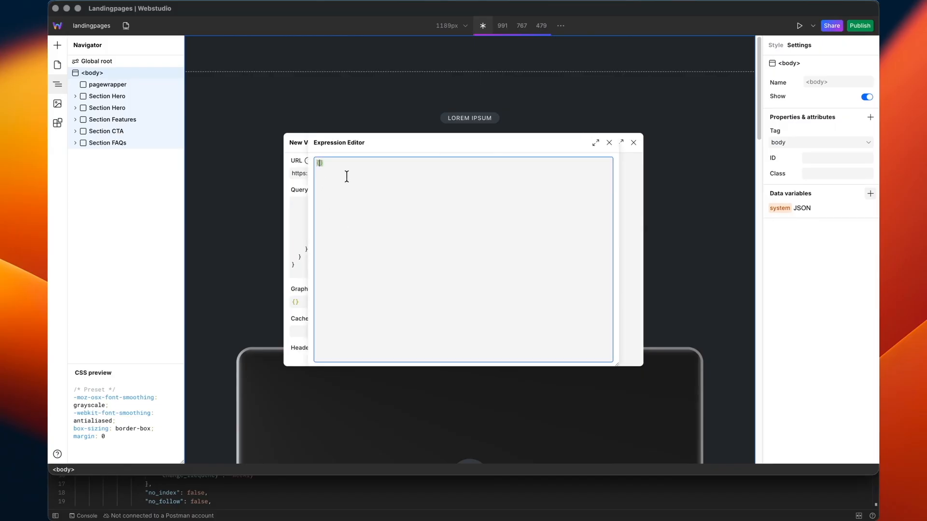
{"action": "type", "text": "slug:"}
{"action": "key", "text": "Escape"}
- Bind the slug key of the GraphQL variables to system.params.slug
{"action": "left_click", "coordinate": [290, 295]}
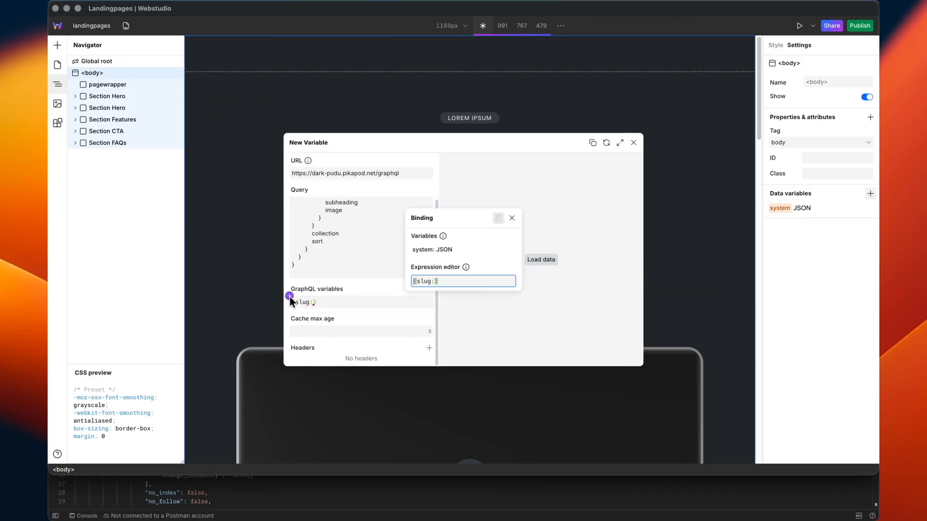
{"action": "left_click", "coordinate": [511, 282]}
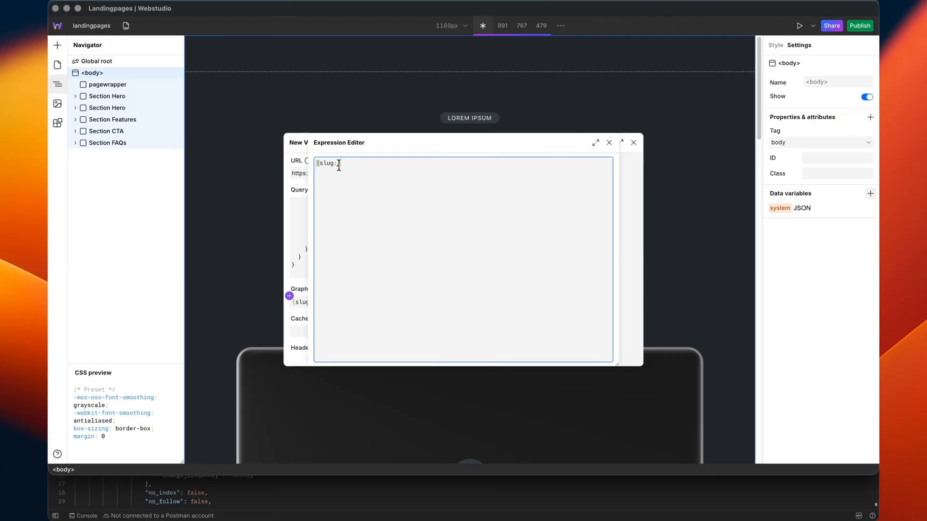
{"action": "type", "text": "s"}
{"action": "key", "text": "Return"}
{"action": "type", "text": "."}
{"action": "key", "text": "Down"}
{"action": "key", "text": "Return"}
{"action": "type", "text": "."}
{"action": "key", "text": "Return"}
{"action": "left_click", "coordinate": [608, 143]}
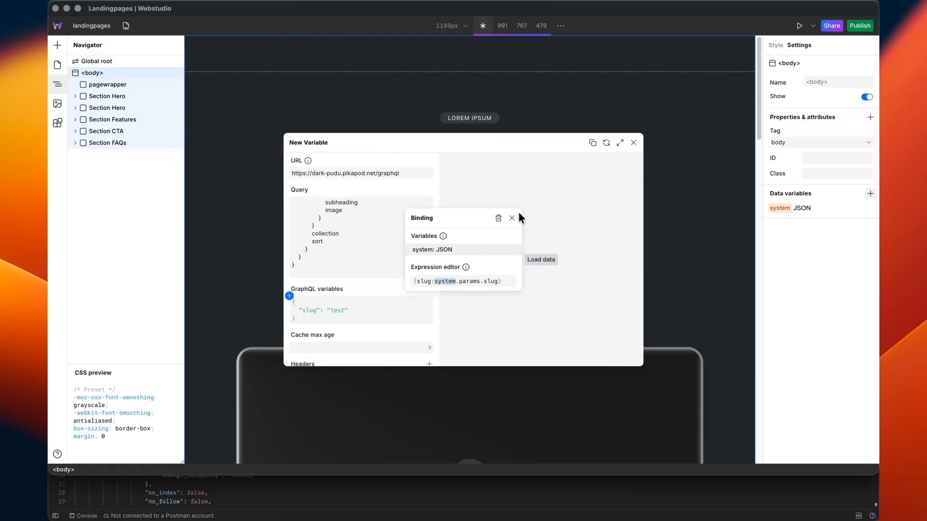
{"action": "left_click", "coordinate": [512, 218]}
- Declare $slug: String on the Pages query, filter slug by _eq: $slug instead of the fixed text, and load the variable's data
{"action": "scroll", "coordinate": [380, 241], "scroll_direction": "up", "scroll_amount": 10}
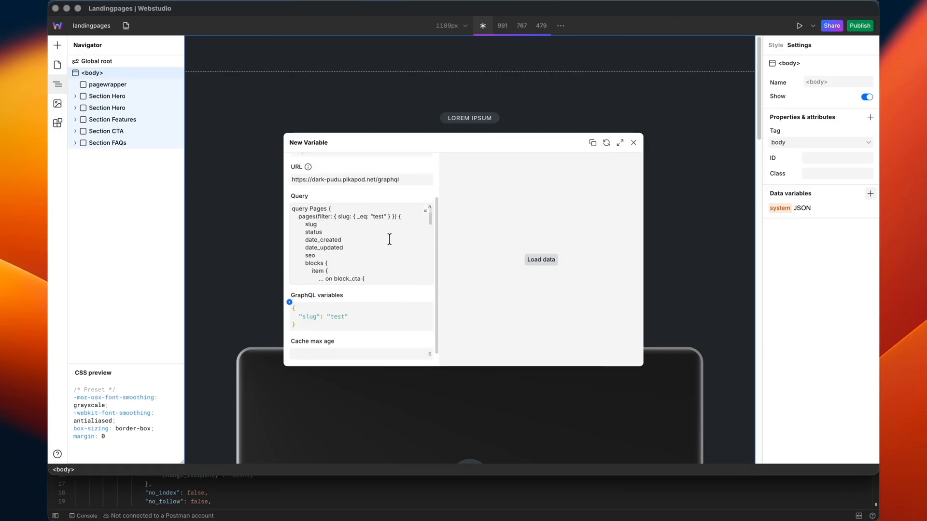
{"action": "scroll", "coordinate": [389, 239], "scroll_direction": "up", "scroll_amount": 2}
{"action": "left_click", "coordinate": [428, 262]}
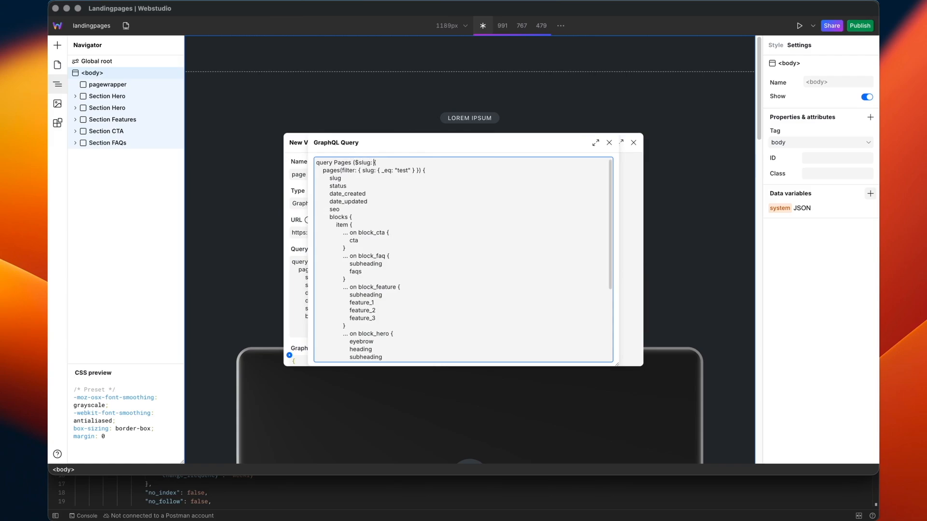
{"action": "type", "text": ")"}
{"action": "key", "text": "Delete"}
{"action": "key", "text": "Delete"}
{"action": "key", "text": "Delete"}
{"action": "key", "text": "Delete"}
{"action": "left_click", "coordinate": [607, 143]}
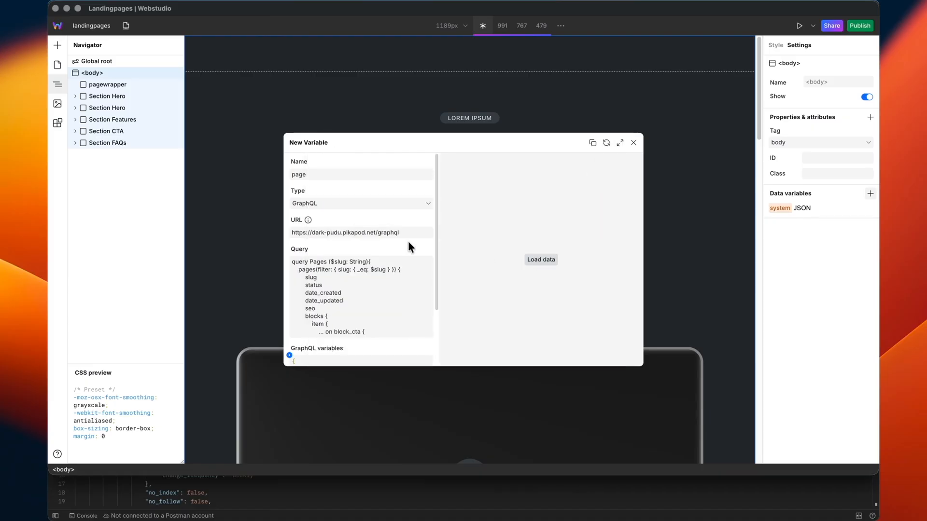
{"action": "left_click", "coordinate": [538, 259]}
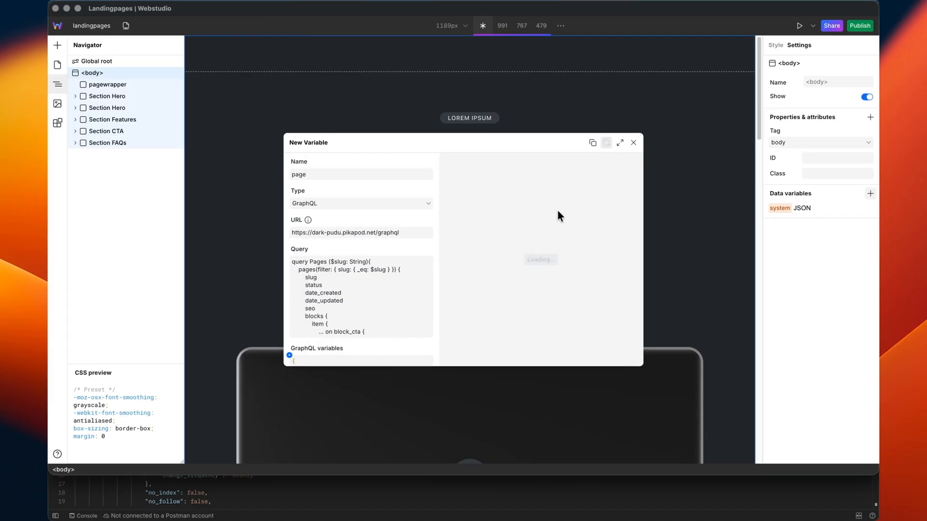
- Save the page variable and check its returned page data against the slug in the current page address
{"action": "scroll", "coordinate": [555, 271], "scroll_direction": "down", "scroll_amount": 10}
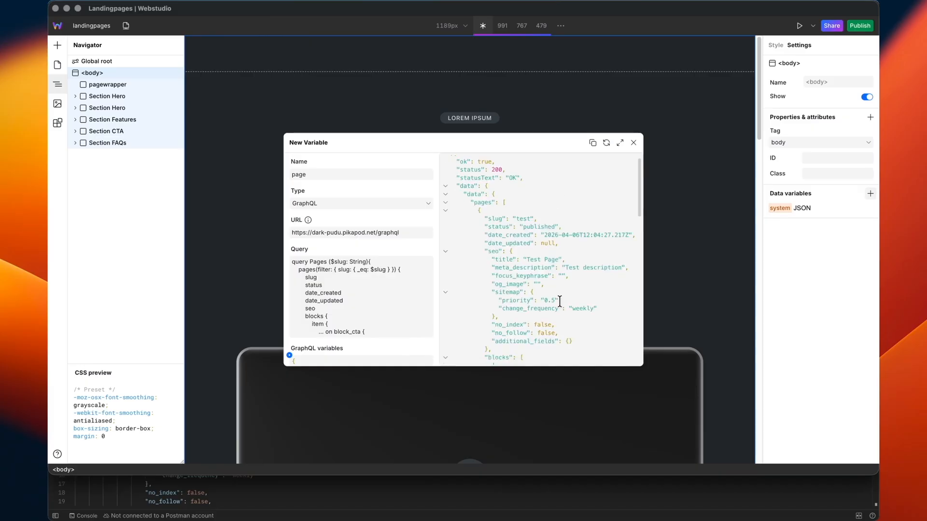
{"action": "left_click", "coordinate": [632, 143]}
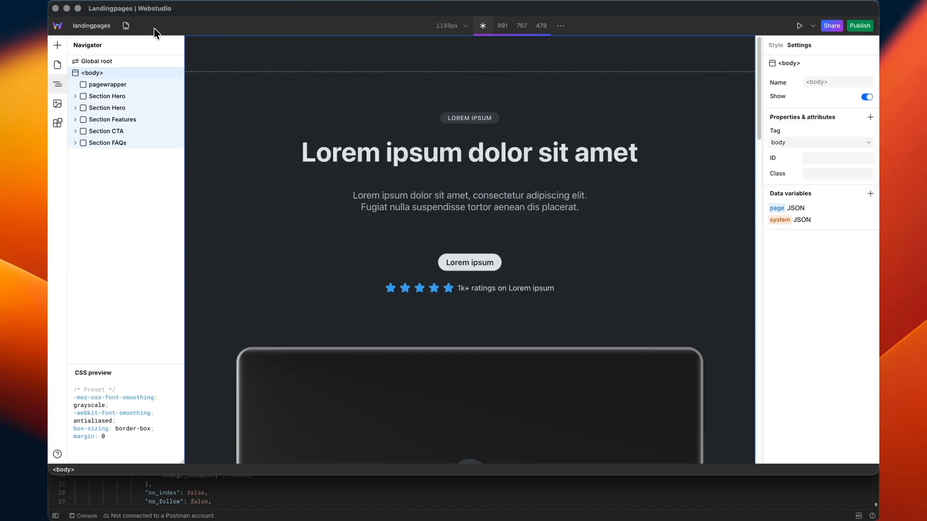
{"action": "left_click", "coordinate": [126, 26]}
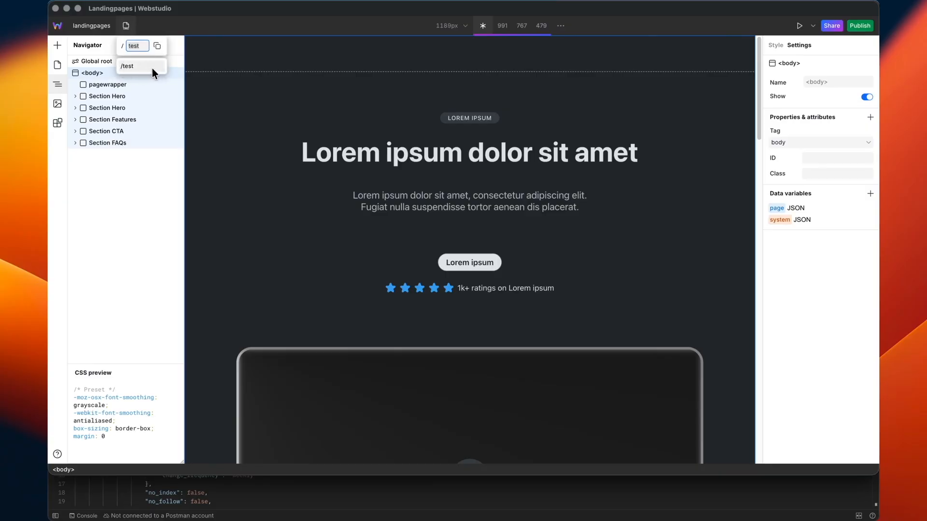
{"action": "left_click", "coordinate": [778, 259]}
{"action": "left_click", "coordinate": [780, 209]}
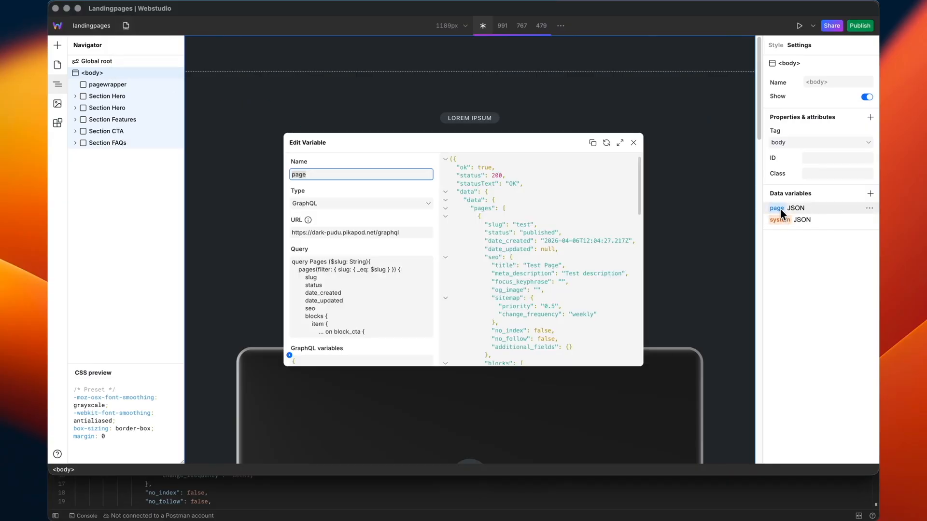
{"action": "scroll", "coordinate": [604, 165], "scroll_direction": "down", "scroll_amount": 3}
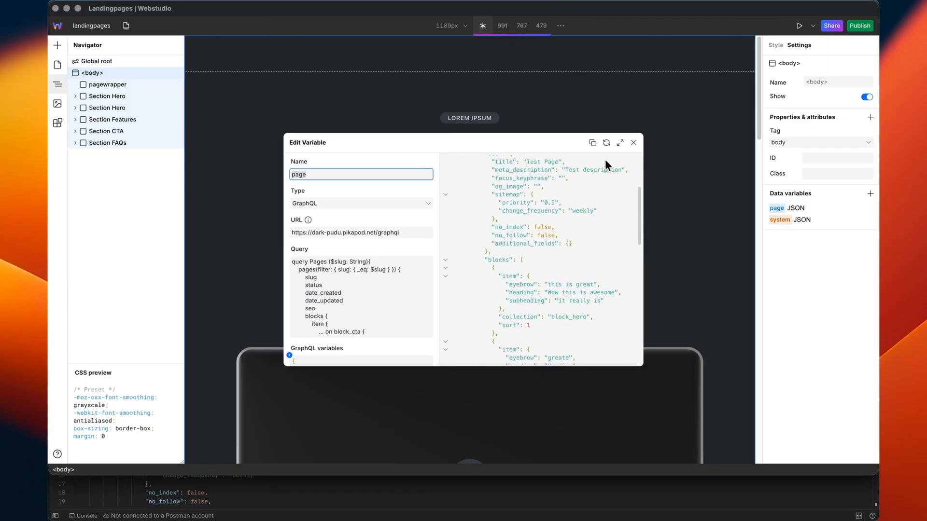
{"action": "left_click", "coordinate": [632, 143]}
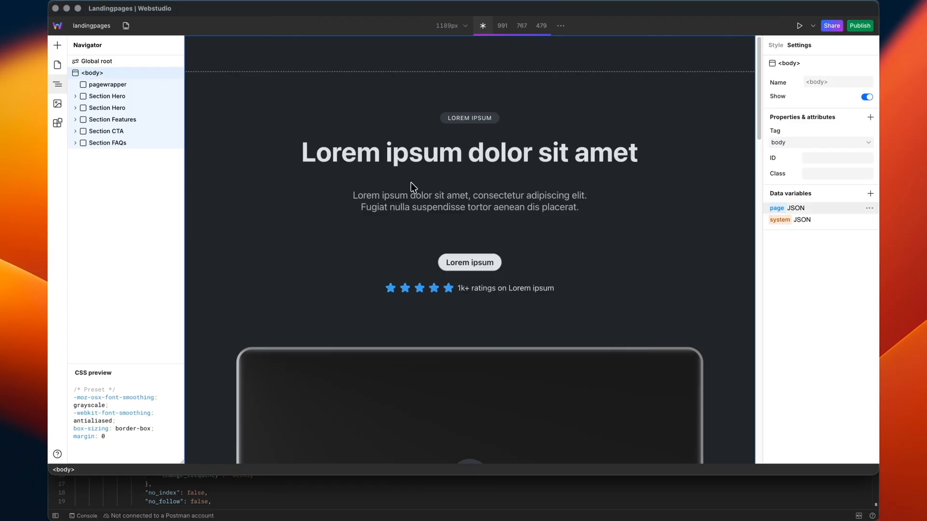
- Insert a Collection component inside pagewrapper
{"action": "left_click", "coordinate": [108, 83]}
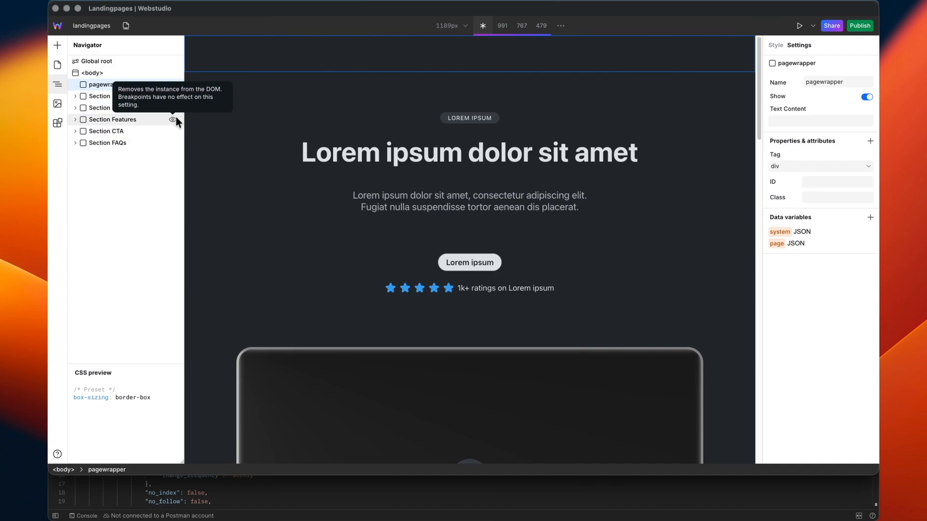
{"action": "type", "text": "aco"}
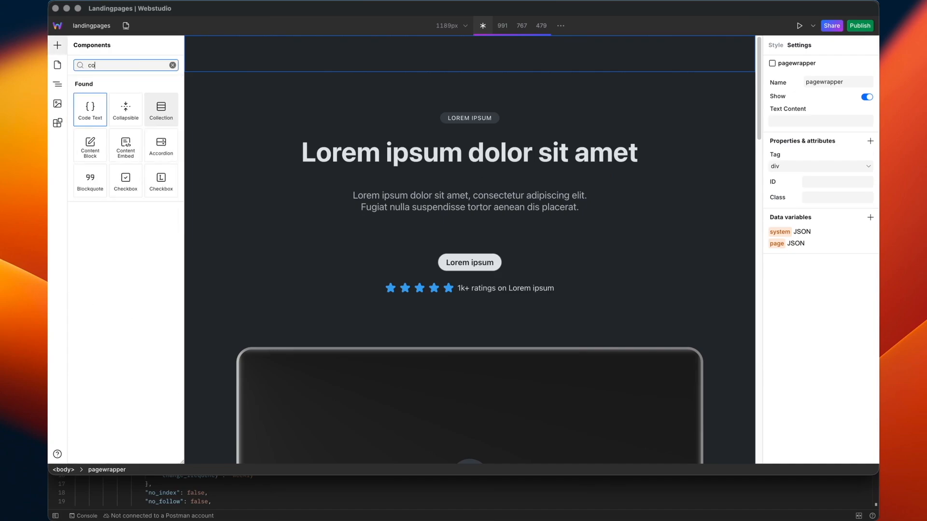
{"action": "left_click", "coordinate": [167, 104]}
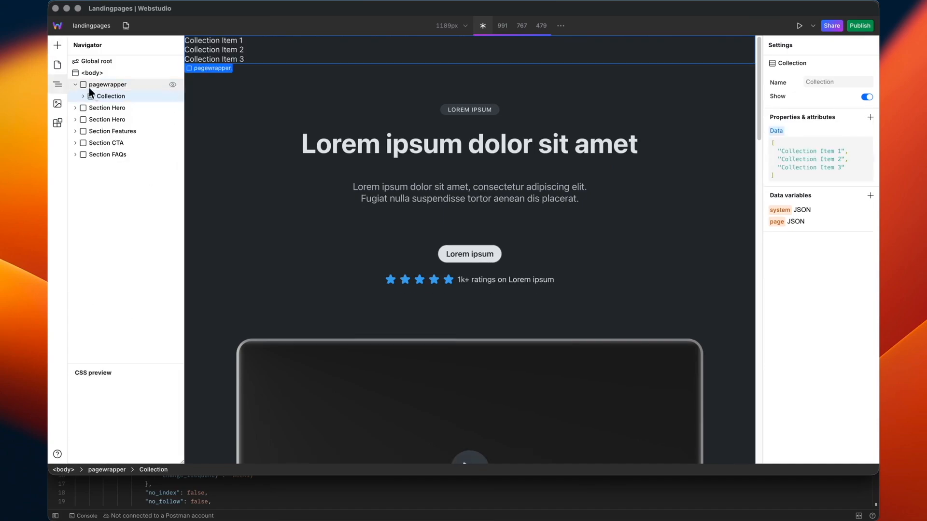
- Replace the sample items in the Collection's Data binding expression with the page variable
{"action": "left_click", "coordinate": [84, 96]}
{"action": "left_click", "coordinate": [768, 137]}
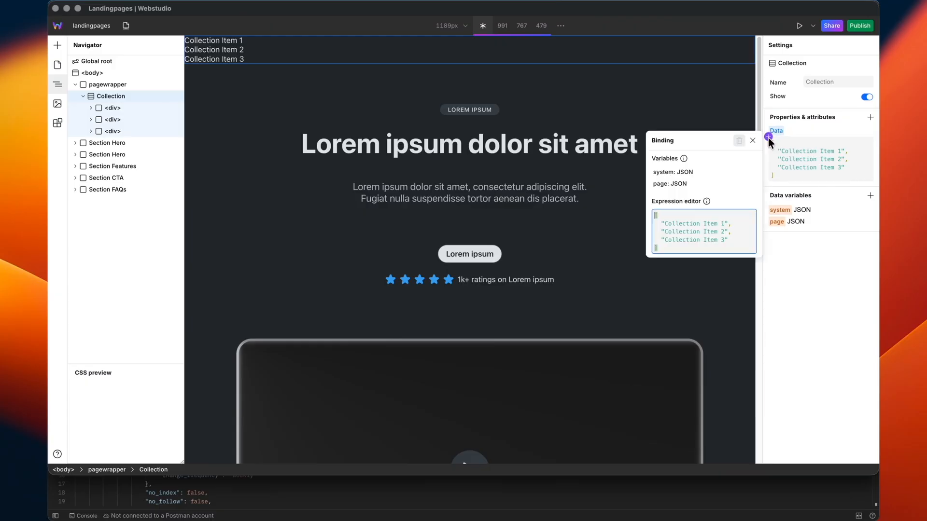
{"action": "left_click", "coordinate": [752, 215]}
{"action": "left_click_drag", "start_coordinate": [407, 203], "coordinate": [271, 131]}
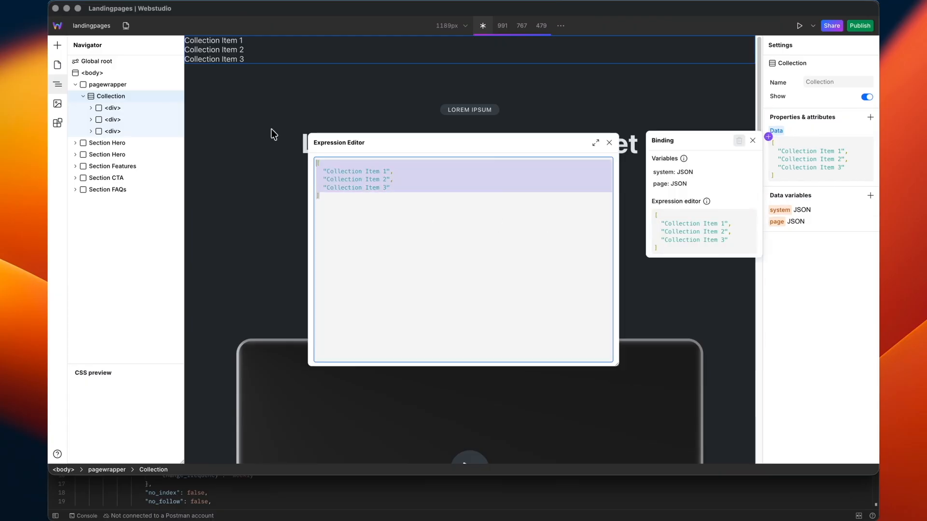
{"action": "key", "text": "BackSpace"}
{"action": "type", "text": "page"}
{"action": "key", "text": "Return"}
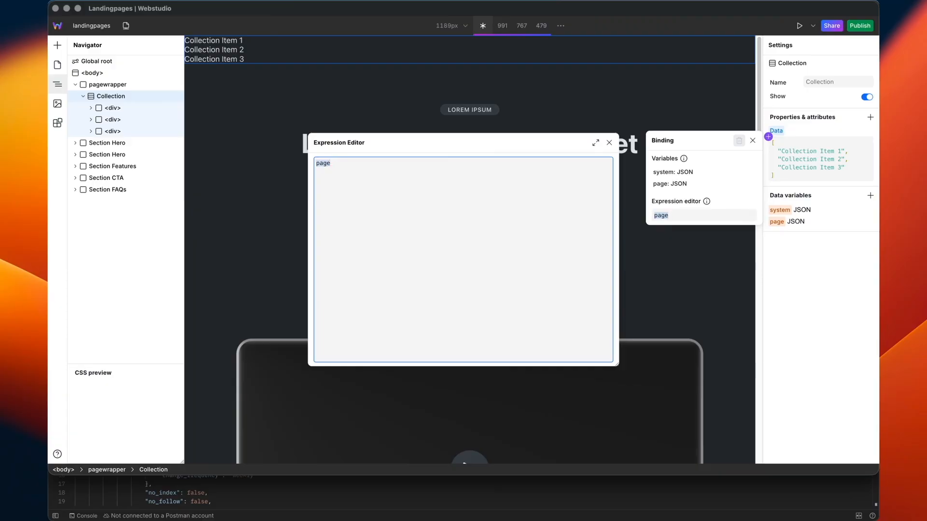
- Extend the Collection's Data binding expression to page.data.data.pages[0].blocks
{"action": "type", "text": "."}
{"action": "key", "text": "Return"}
{"action": "type", "text": "."}
{"action": "key", "text": "Return"}
{"action": "type", "text": "."}
{"action": "key", "text": "Return"}
{"action": "type", "text": "."}
{"action": "key", "text": "Return"}
{"action": "type", "text": "."}
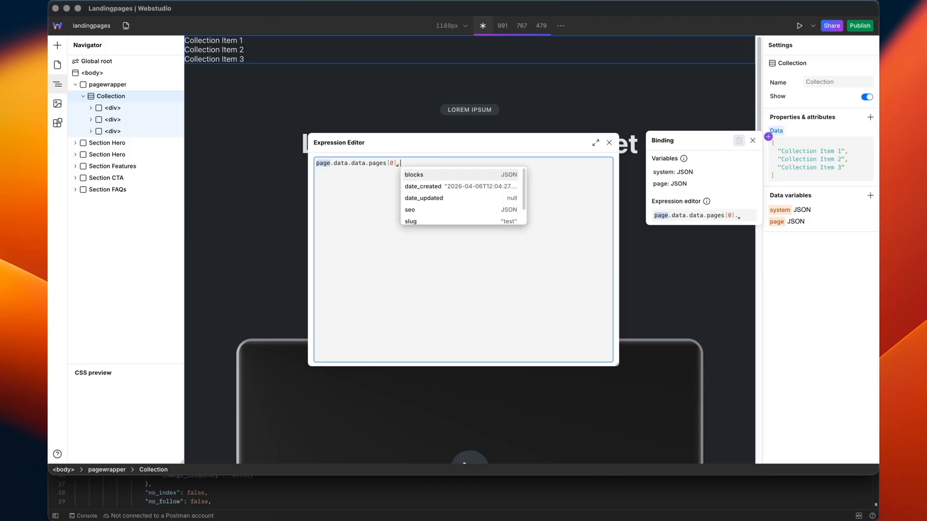
{"action": "key", "text": "Return"}
{"action": "type", "text": "."}
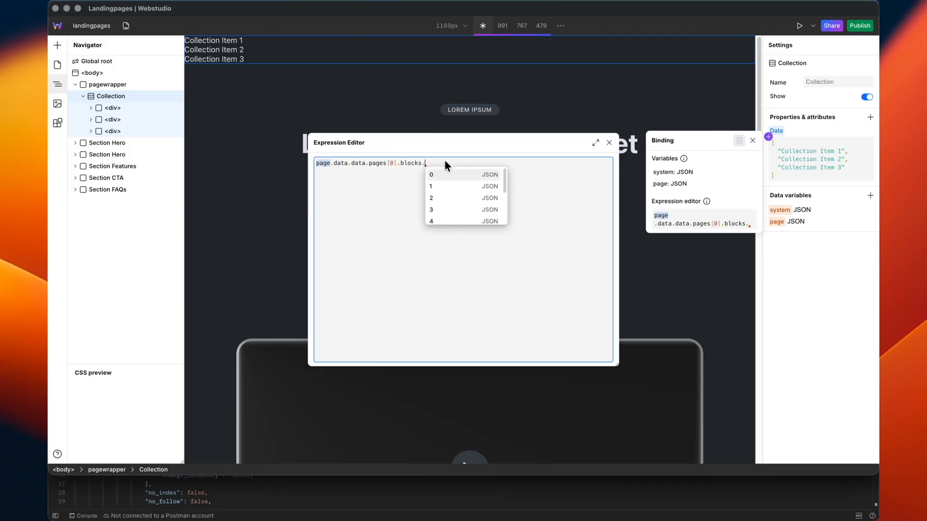
{"action": "key", "text": "BackSpace"}
{"action": "left_click", "coordinate": [629, 137]}
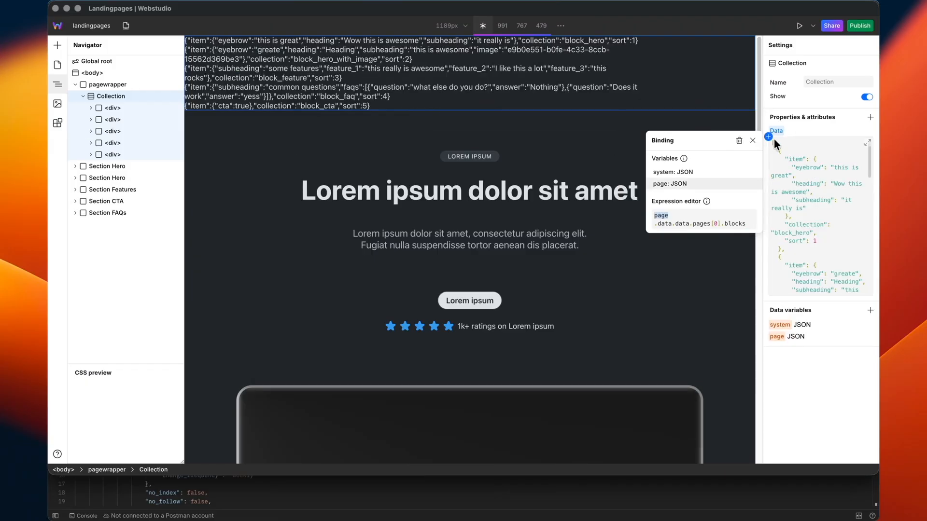
{"action": "left_click", "coordinate": [753, 140]}
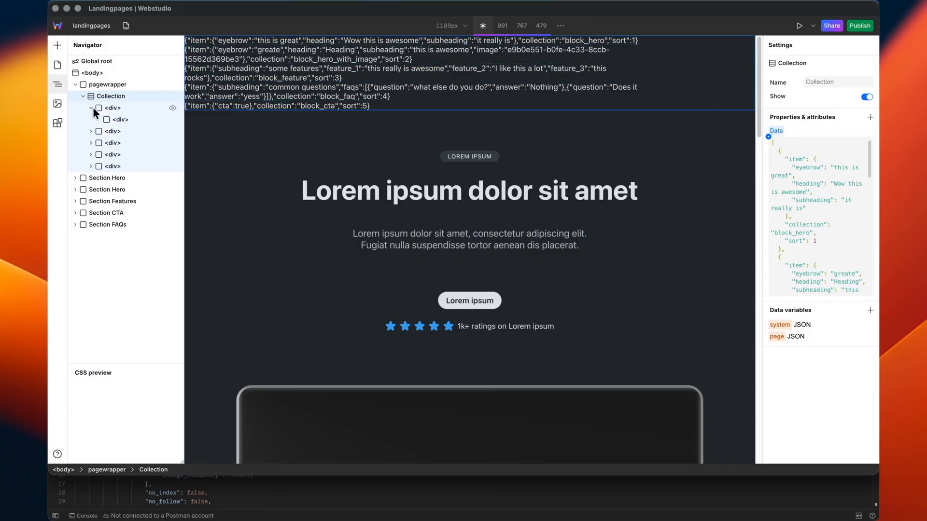
- Move both Section Hero elements, Section Features, Section CTA and Section FAQs into the Collection's item div and remove its placeholder div
{"action": "left_click", "coordinate": [115, 166]}
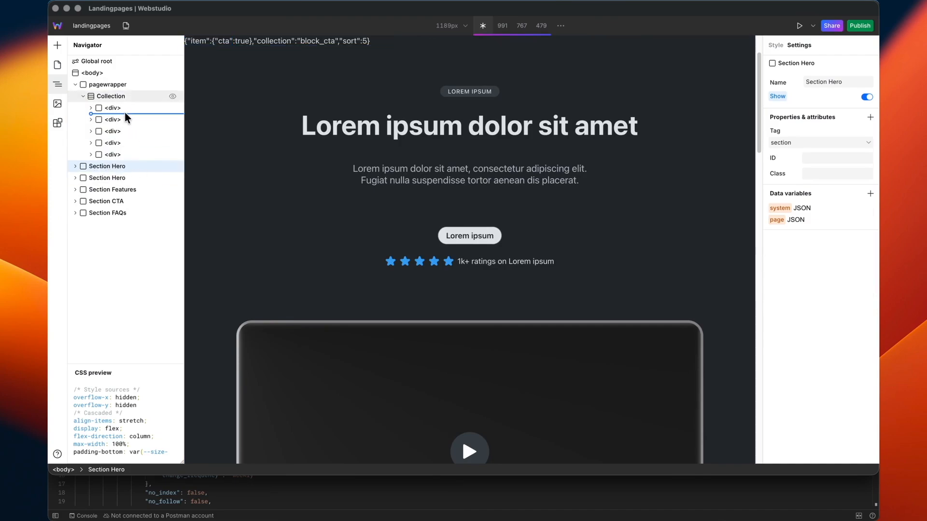
{"action": "left_click_drag", "start_coordinate": [122, 108], "coordinate": [122, 108]}
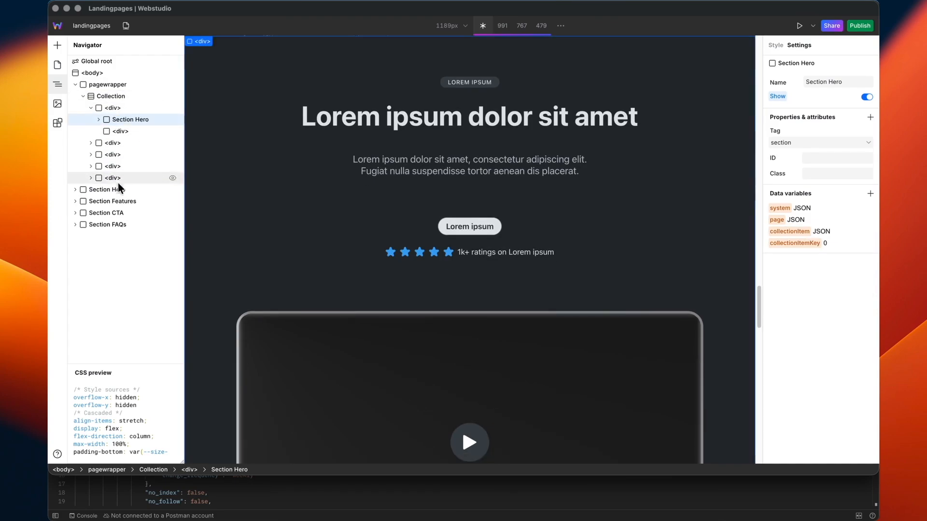
{"action": "left_click_drag", "start_coordinate": [117, 189], "coordinate": [94, 141]}
{"action": "left_click_drag", "start_coordinate": [98, 213], "coordinate": [126, 159]}
{"action": "left_click", "coordinate": [108, 224]}
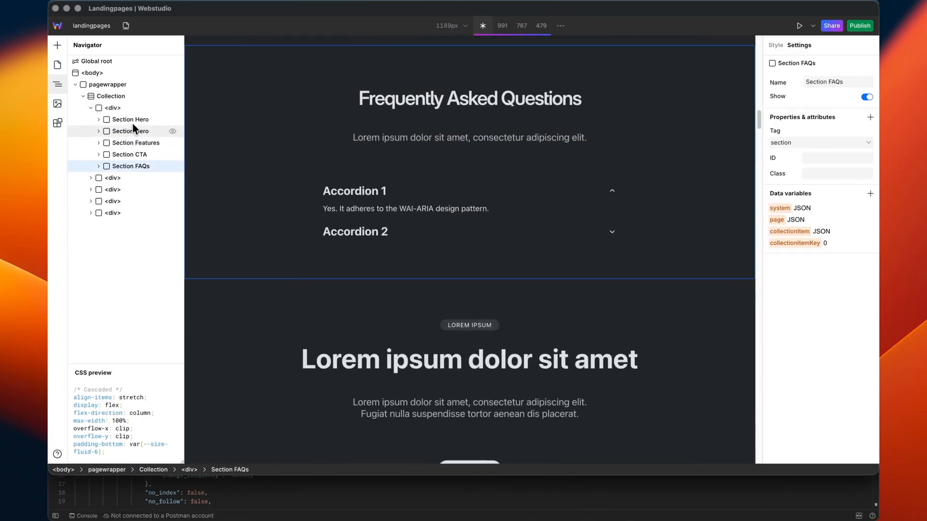
- Expand the Collection's repeated item divs and examine the sections inside each one
{"action": "left_click", "coordinate": [130, 120]}
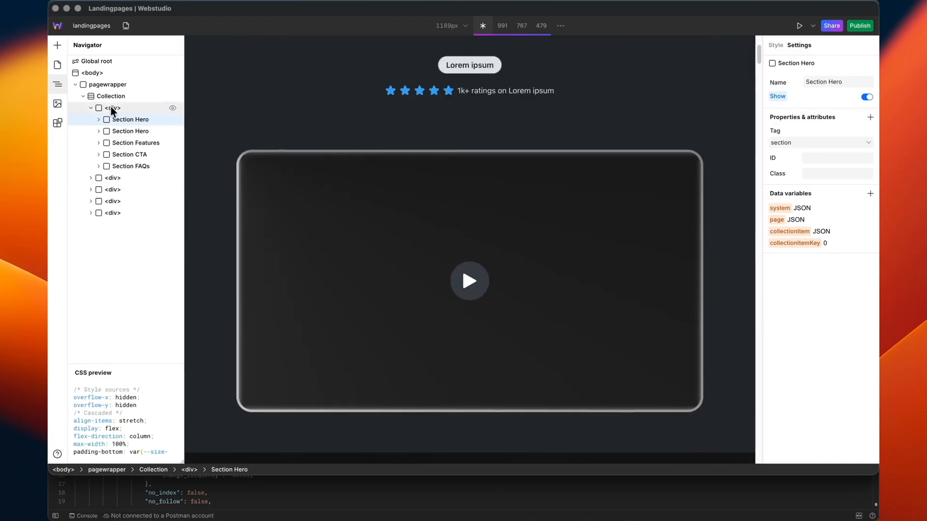
{"action": "left_click", "coordinate": [90, 178]}
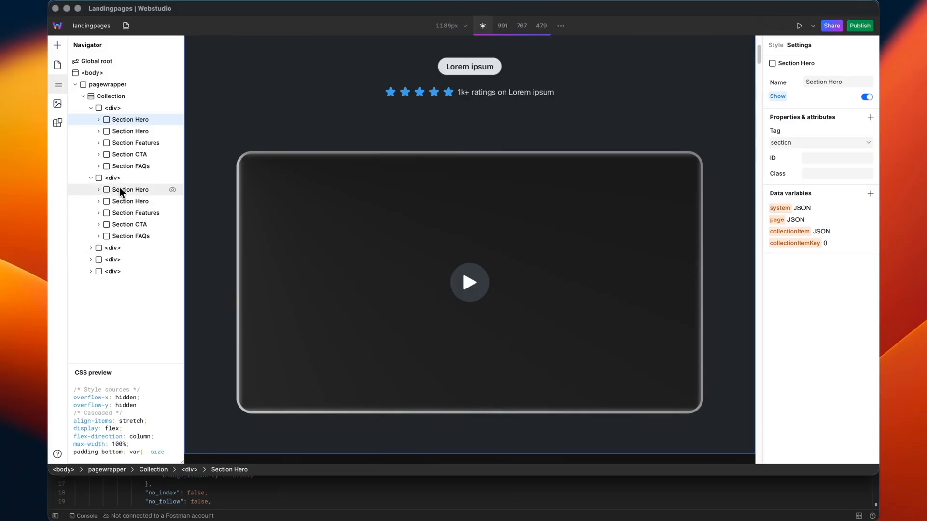
{"action": "left_click", "coordinate": [91, 248]}
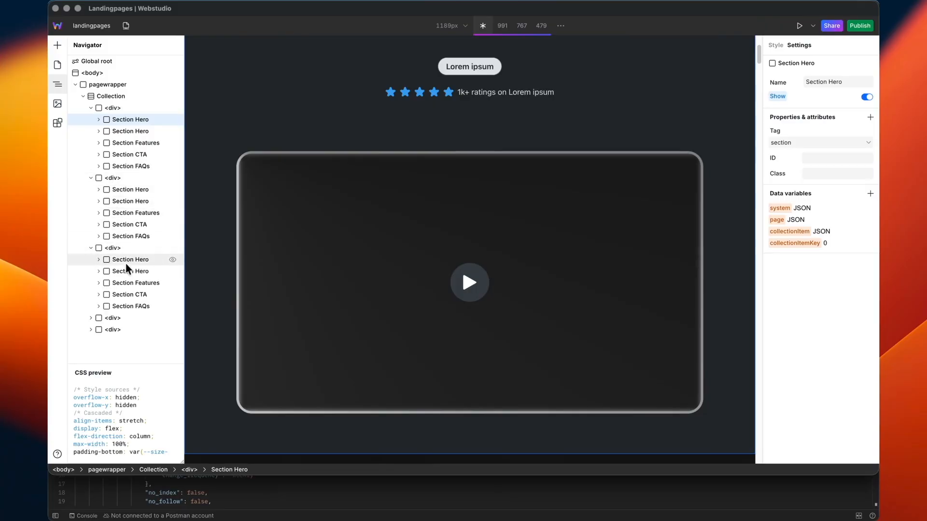
{"action": "left_click", "coordinate": [91, 317]}
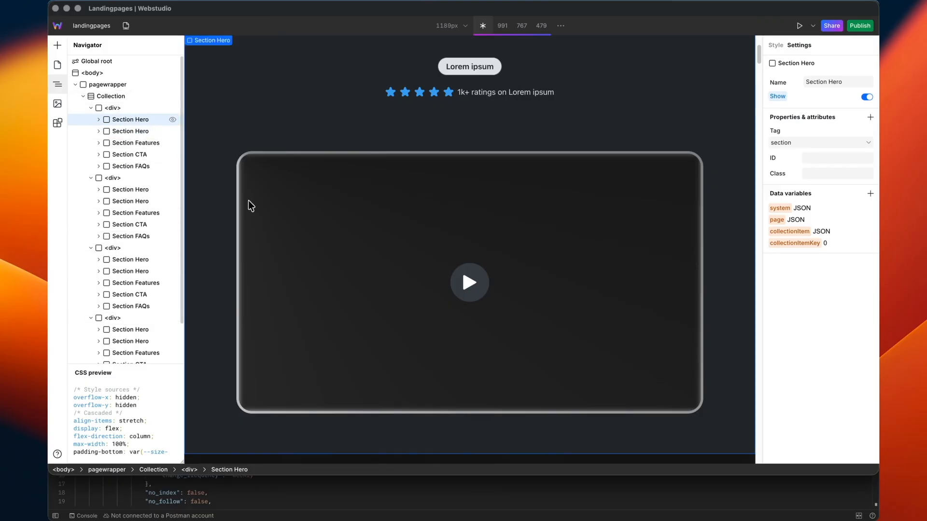
{"action": "scroll", "coordinate": [250, 203], "scroll_direction": "up", "scroll_amount": 4}
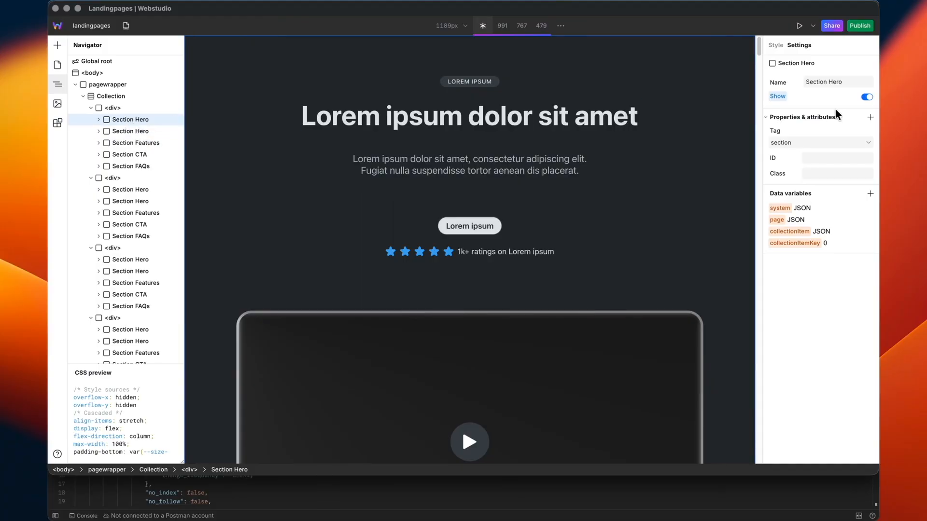
{"action": "left_click", "coordinate": [861, 96]}
{"action": "left_click", "coordinate": [861, 92]}
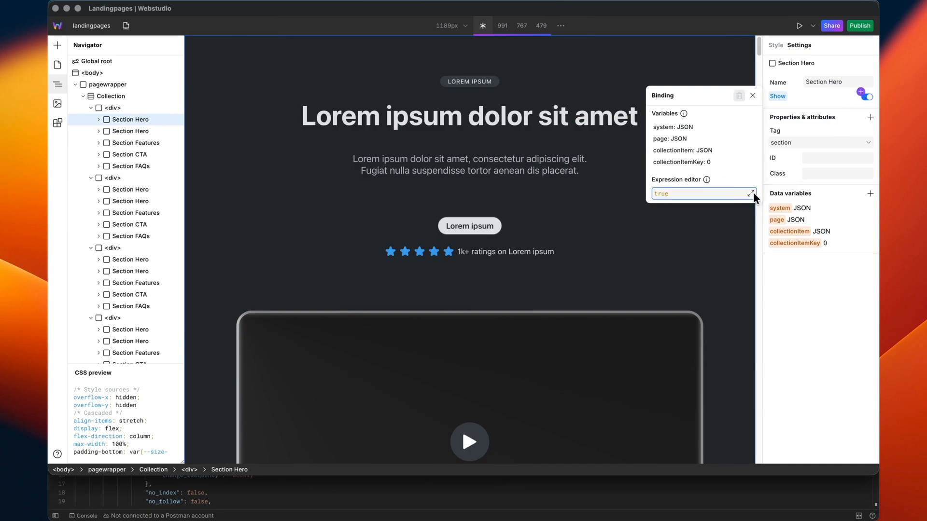
{"action": "left_click", "coordinate": [752, 95]}
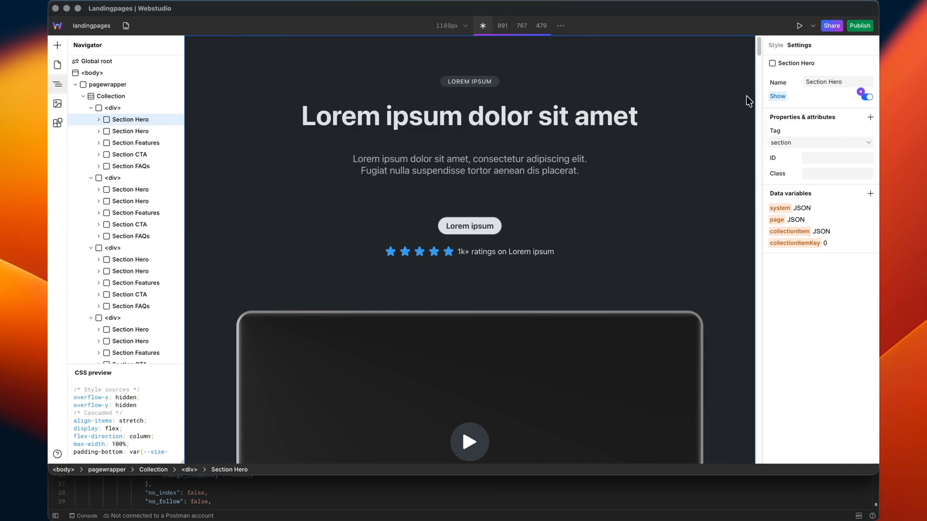
- Compare the collectionItem data of the second and the first item div in the Collection
{"action": "left_click", "coordinate": [128, 177]}
{"action": "left_click", "coordinate": [774, 232]}
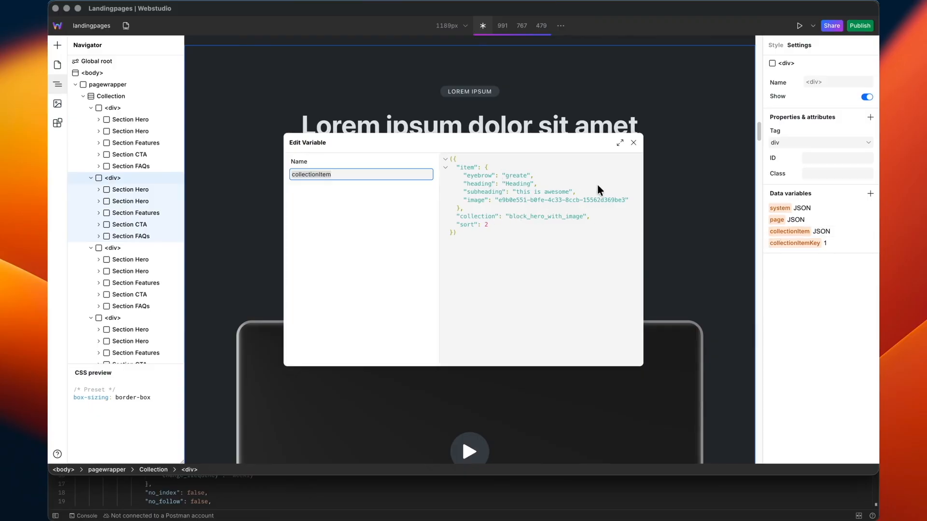
{"action": "left_click", "coordinate": [633, 143]}
{"action": "left_click", "coordinate": [113, 108]}
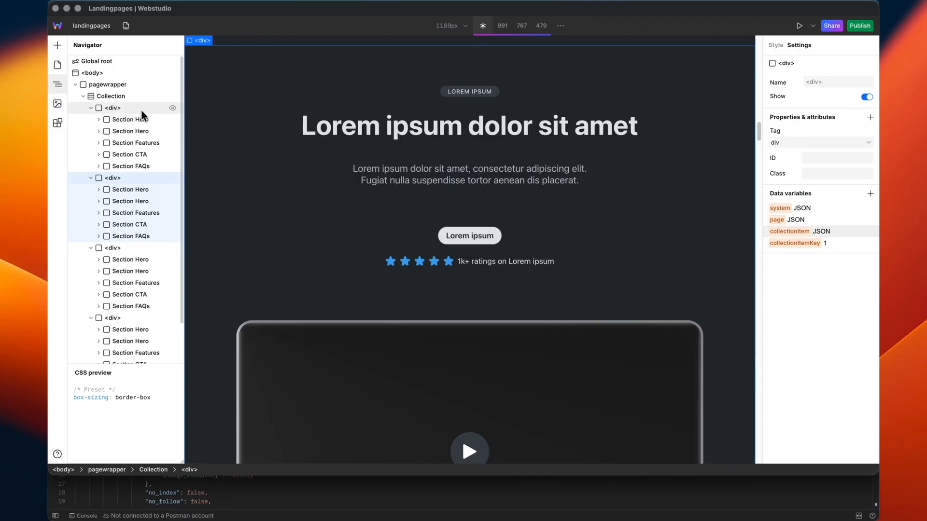
{"action": "left_click", "coordinate": [769, 232]}
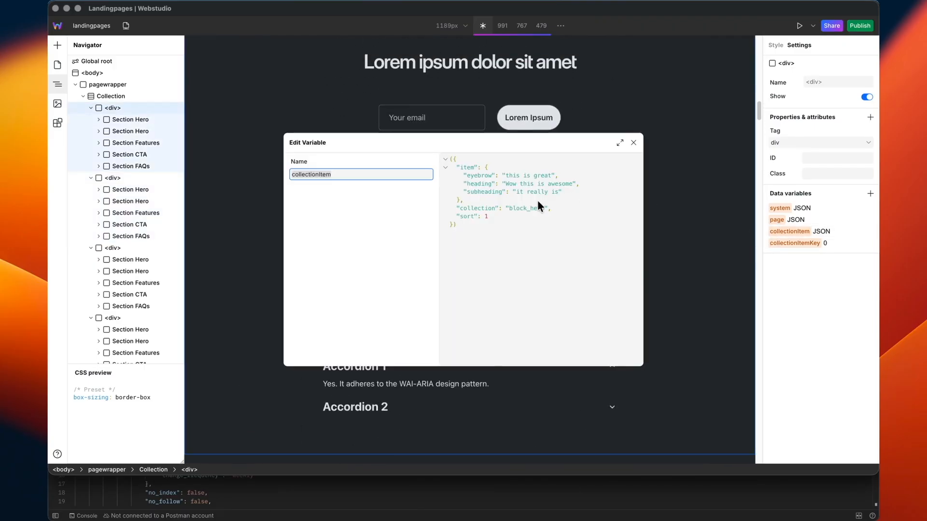
{"action": "left_click", "coordinate": [633, 142]}
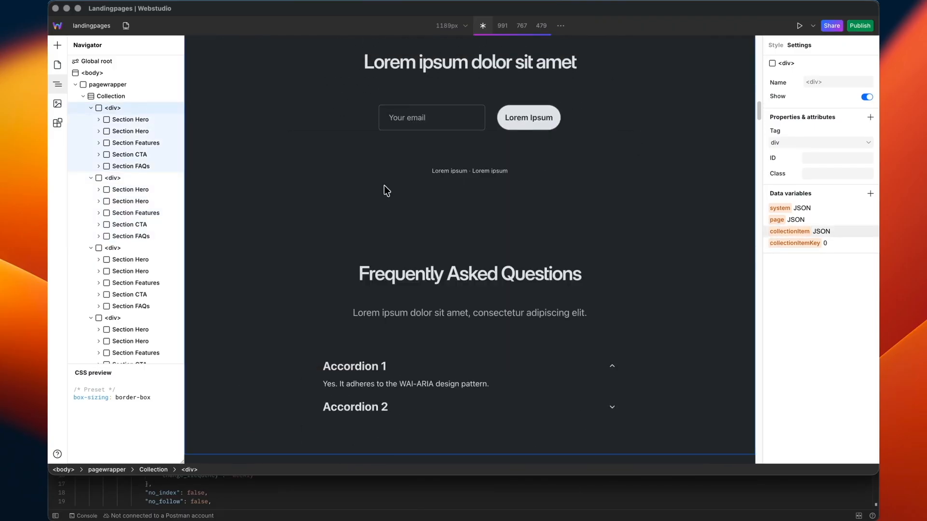
{"action": "scroll", "coordinate": [129, 259], "scroll_direction": "down", "scroll_amount": 2}
{"action": "scroll", "coordinate": [143, 180], "scroll_direction": "up", "scroll_amount": 2}
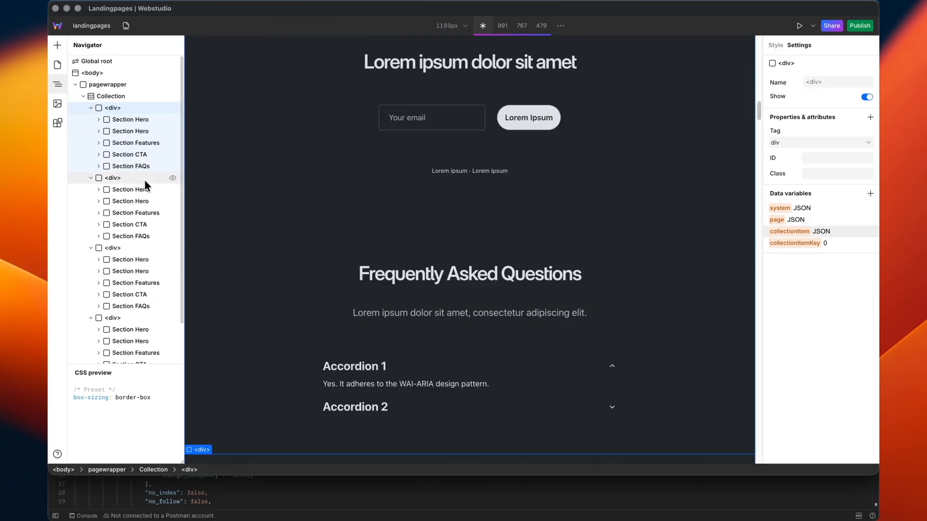
- Inspect the collectionItem data available to the first Section Hero in the Collection's first item div
{"action": "left_click", "coordinate": [138, 120]}
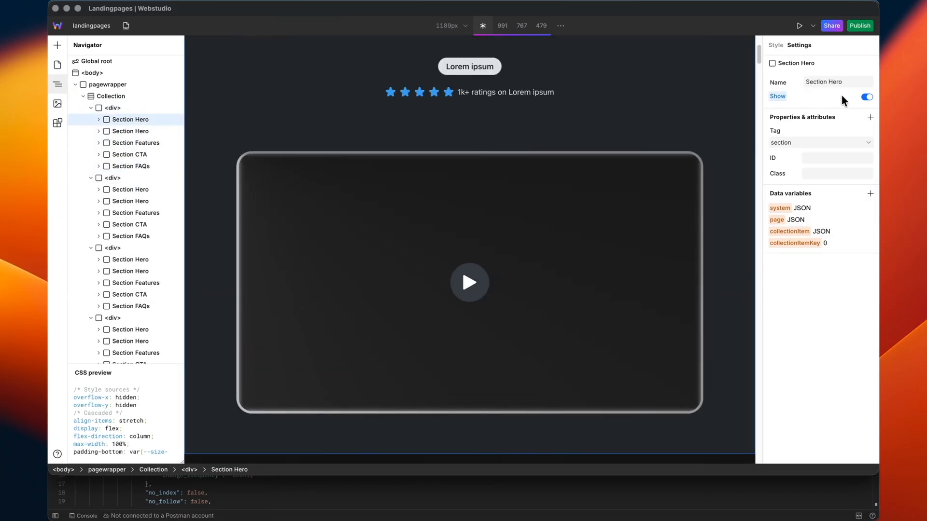
{"action": "left_click", "coordinate": [787, 233]}
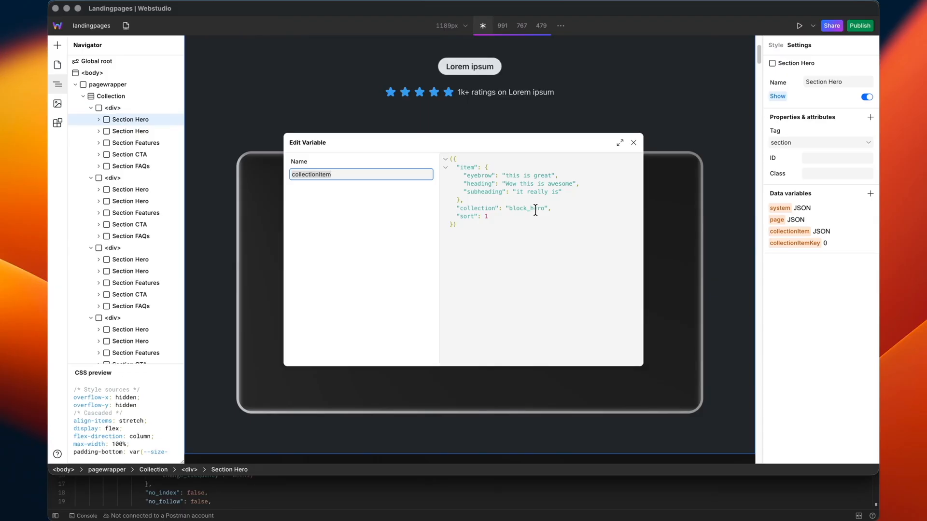
{"action": "left_click", "coordinate": [633, 143]}
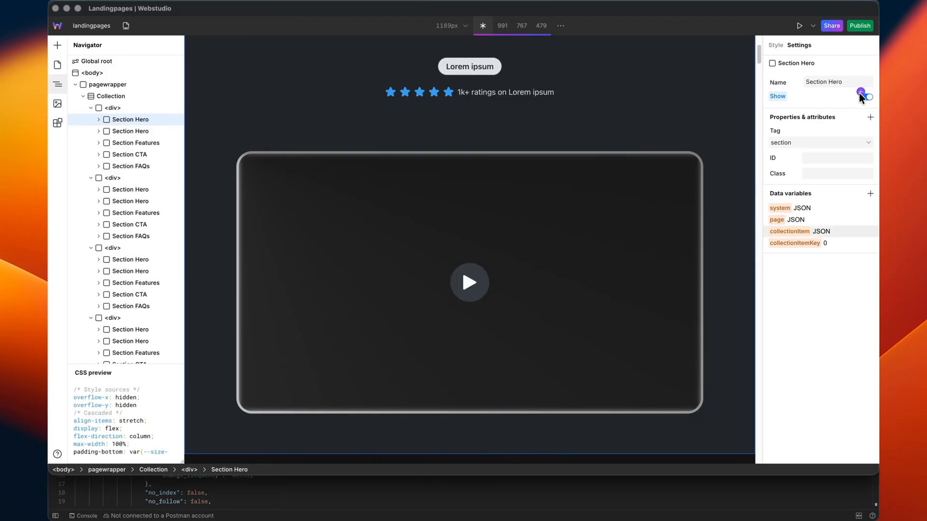
- Bind the first Section Hero's Show setting to the expression collectionItem.collection == "block_hero"
{"action": "left_click", "coordinate": [860, 92]}
{"action": "left_click", "coordinate": [749, 194]}
{"action": "key", "text": "super+a"}
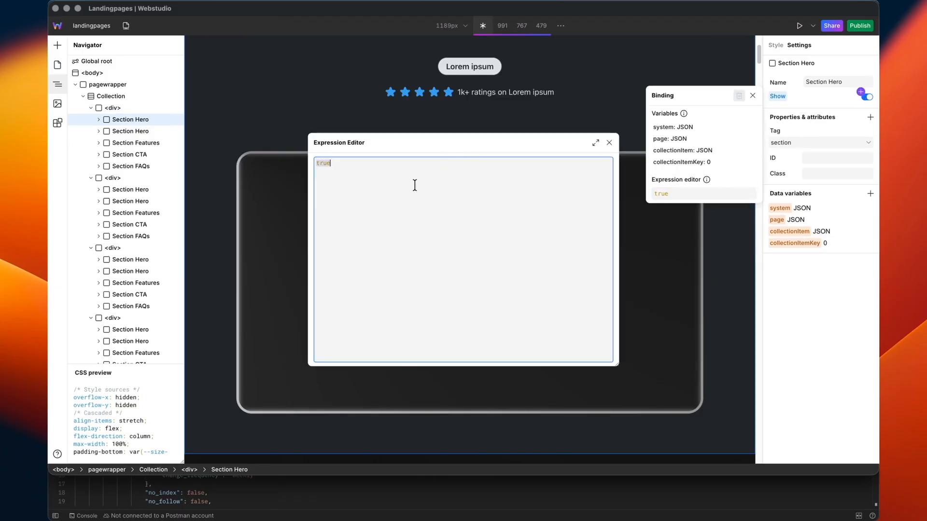
{"action": "type", "text": "c"}
{"action": "key", "text": "Return"}
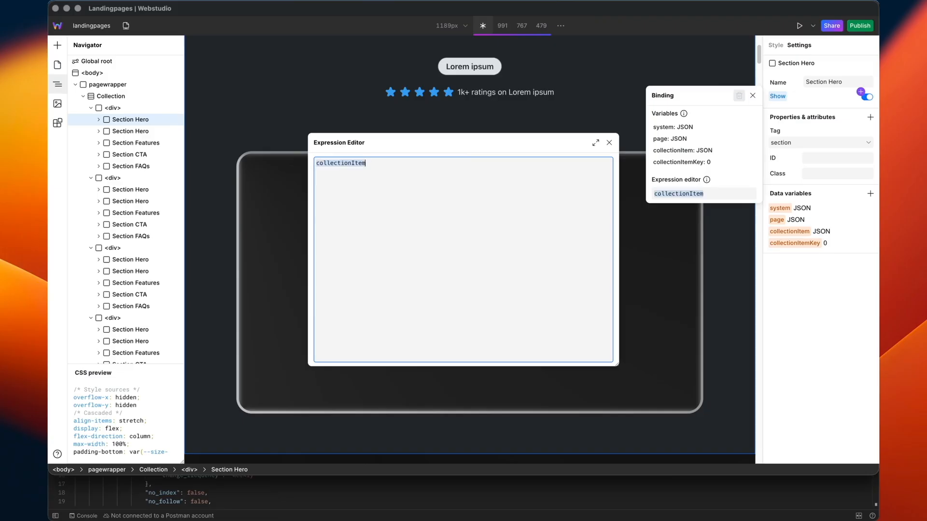
{"action": "type", "text": "."}
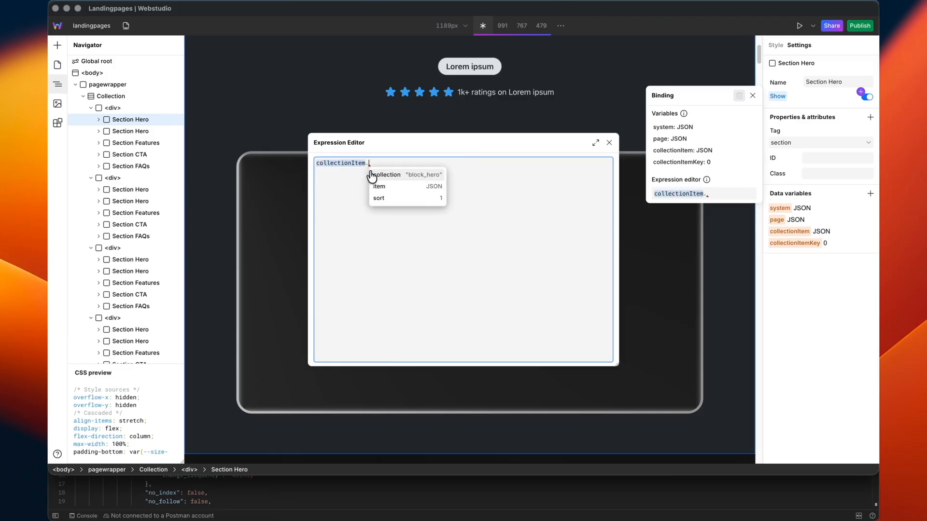
{"action": "left_click", "coordinate": [398, 179]}
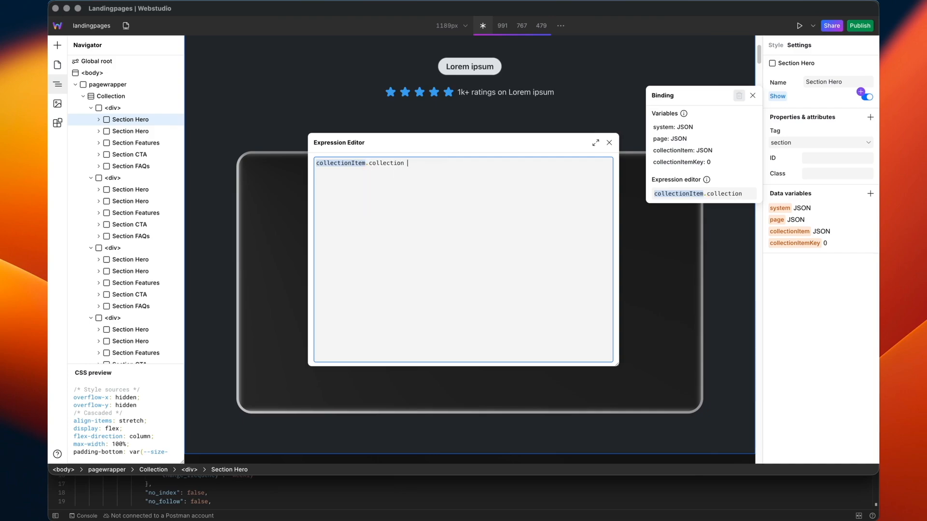
{"action": "type", "text": "== \""}
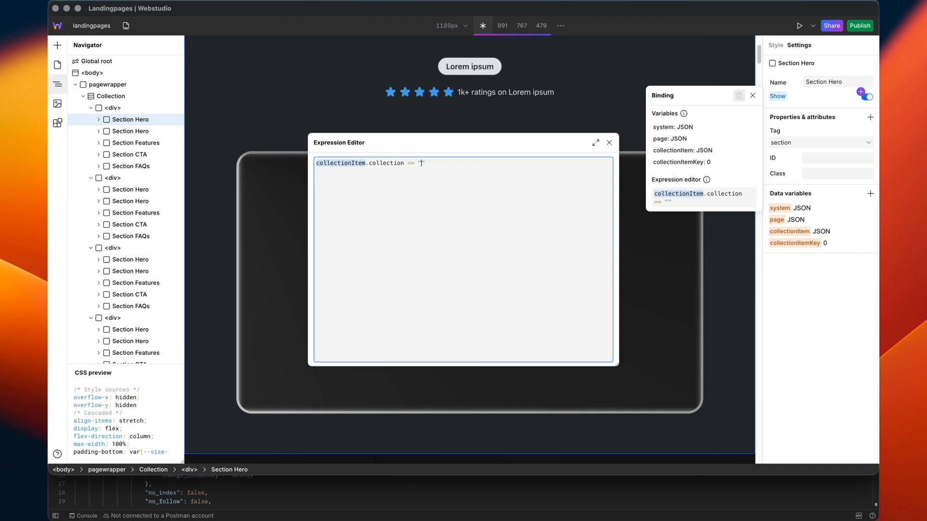
{"action": "type", "text": "block_hero"}
{"action": "left_click", "coordinate": [609, 143]}
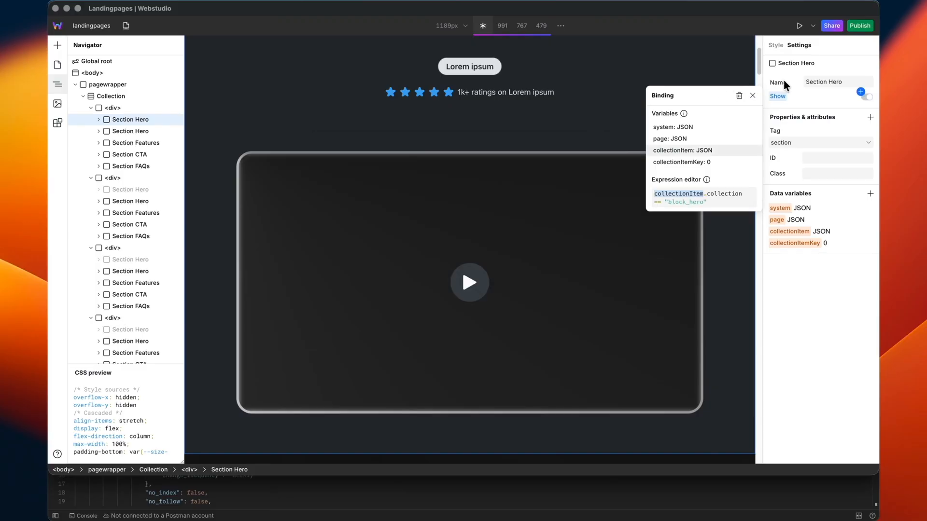
{"action": "left_click", "coordinate": [752, 95]}
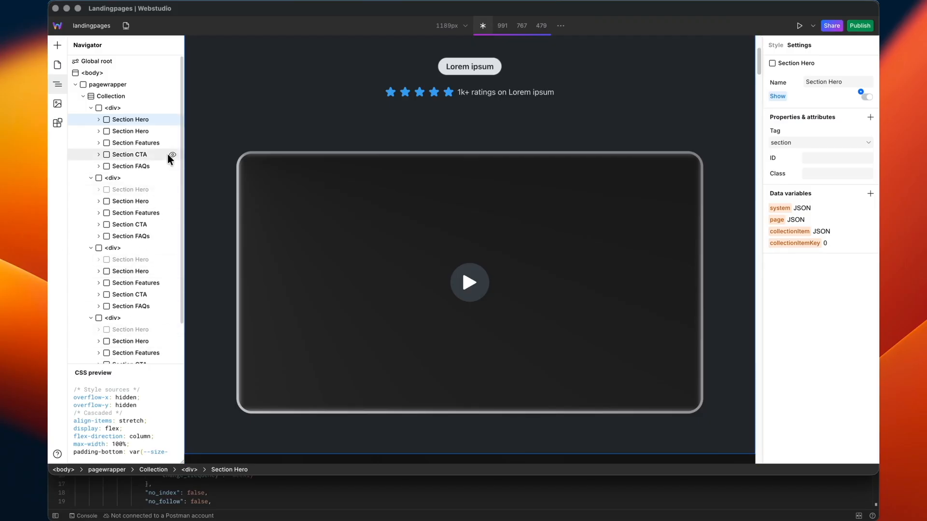
- Compare the two Section Hero elements and shorten the first one's Show expression to collectionItem.collection == "block_"
{"action": "left_click", "coordinate": [138, 131]}
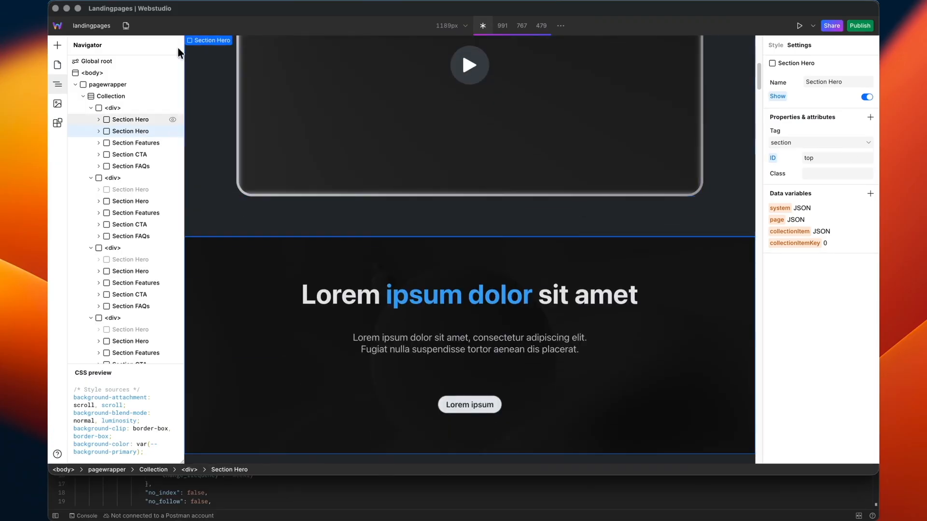
{"action": "left_click", "coordinate": [130, 119]}
{"action": "left_click", "coordinate": [860, 92]}
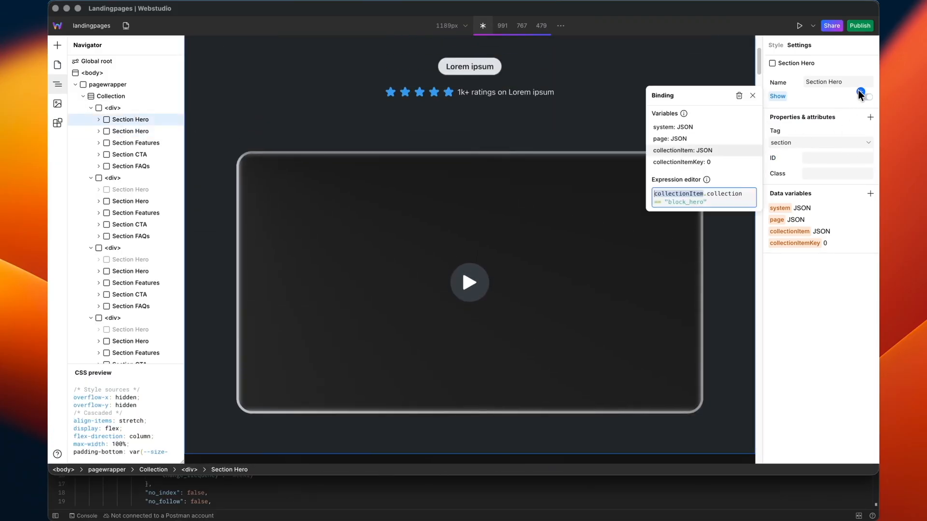
{"action": "left_click", "coordinate": [750, 196]}
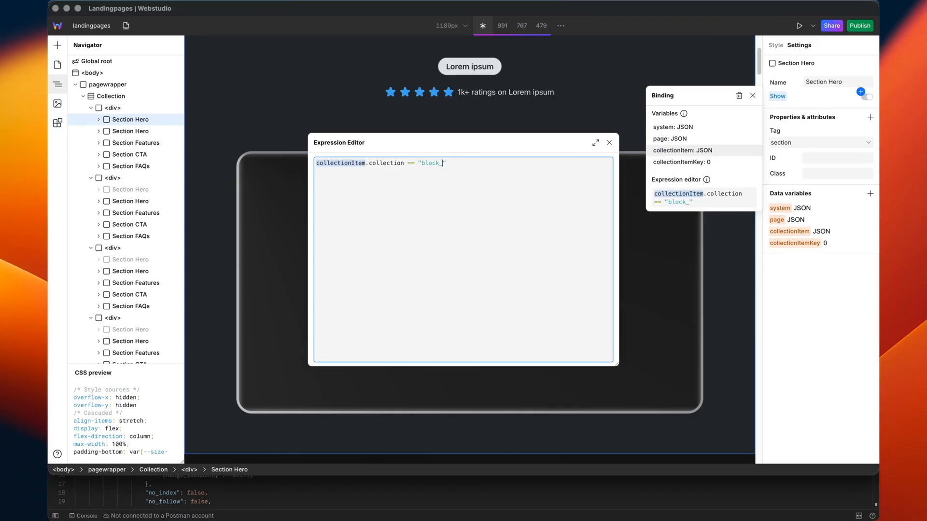
{"action": "left_click", "coordinate": [610, 143]}
{"action": "left_click", "coordinate": [752, 95]}
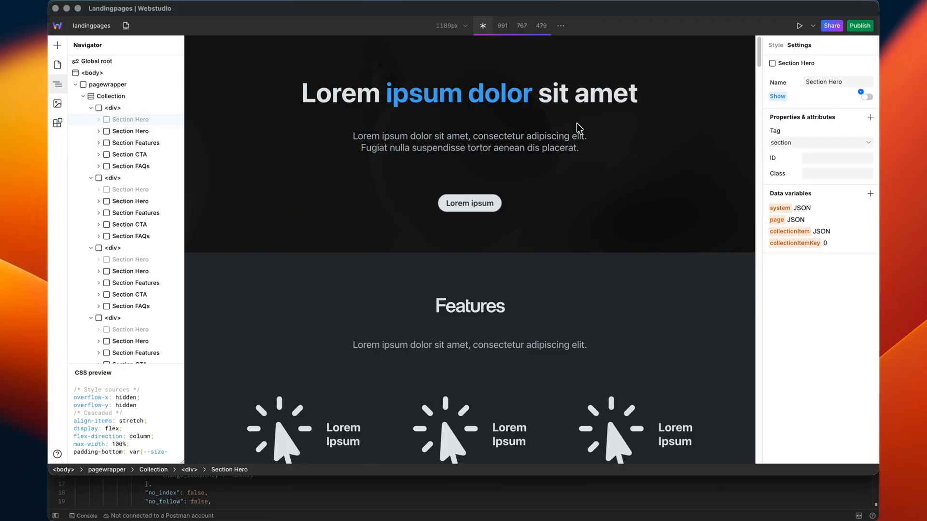
- Bind the second Section Hero's Show setting to the expression collectionItem.collection == "block_hero"
{"action": "left_click", "coordinate": [137, 131]}
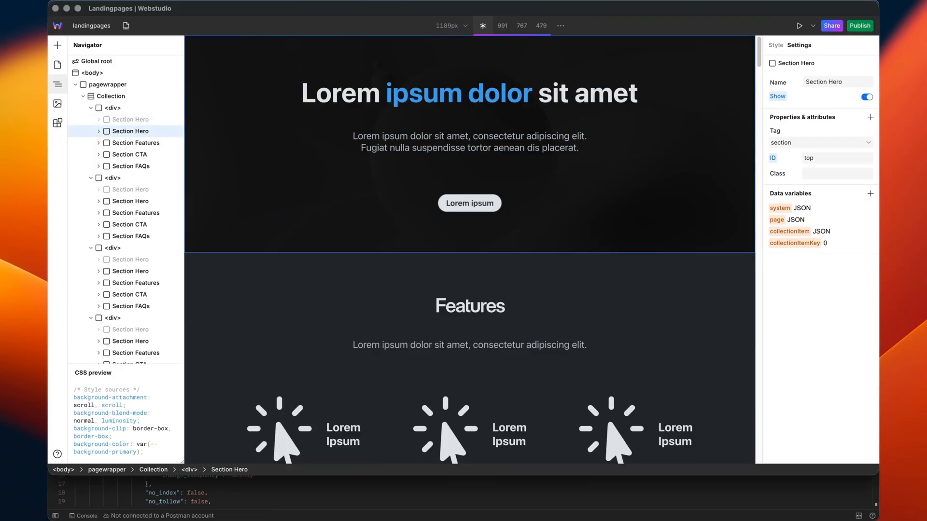
{"action": "left_click", "coordinate": [860, 92]}
{"action": "left_click", "coordinate": [757, 193]}
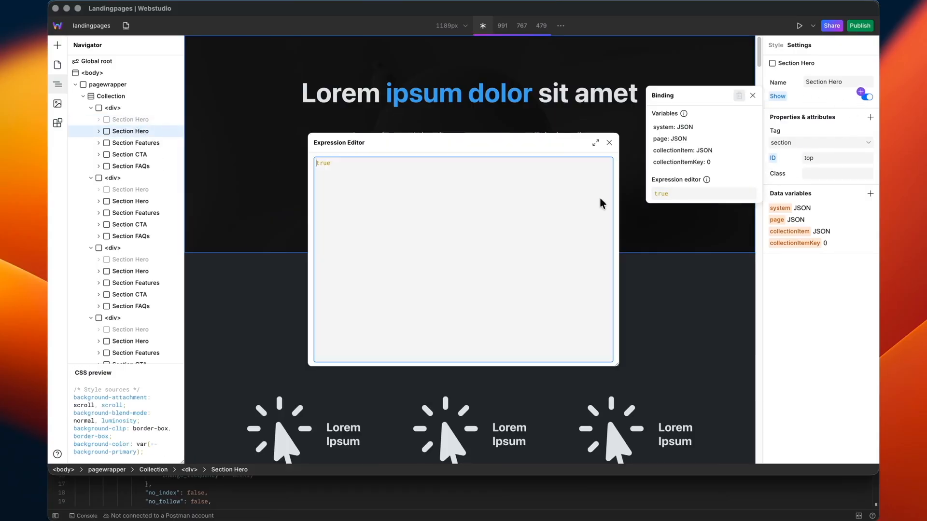
{"action": "key", "text": "ctrl+a"}
{"action": "type", "text": "c"}
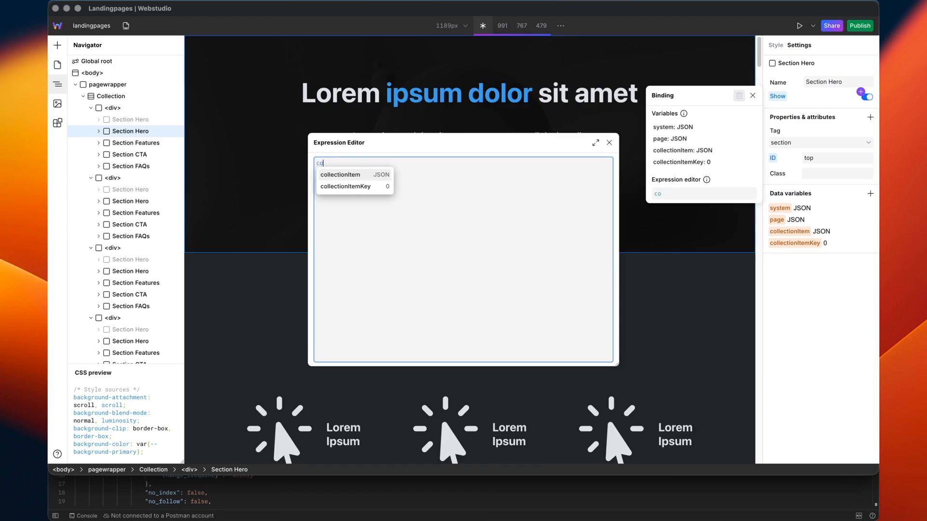
{"action": "key", "text": "Return"}
{"action": "type", "text": "."}
{"action": "key", "text": "Return"}
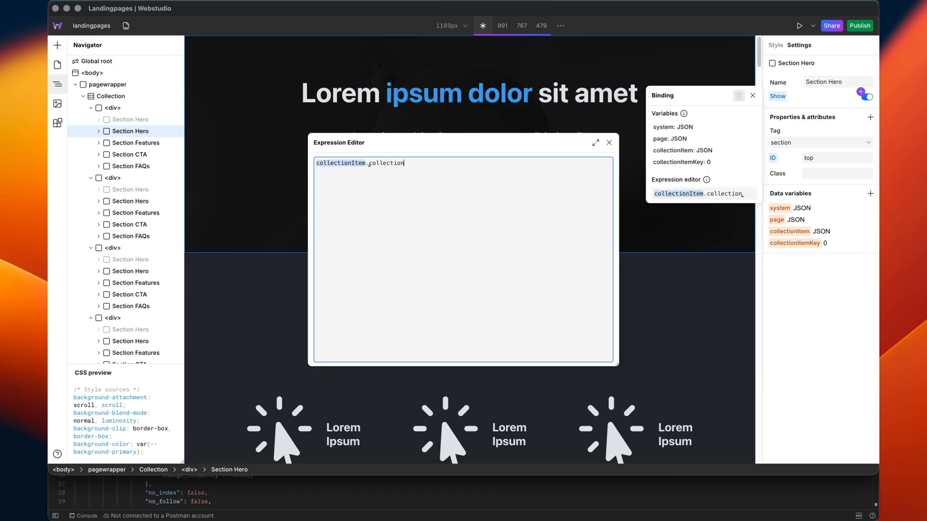
{"action": "type", "text": "== \"block_hero"}
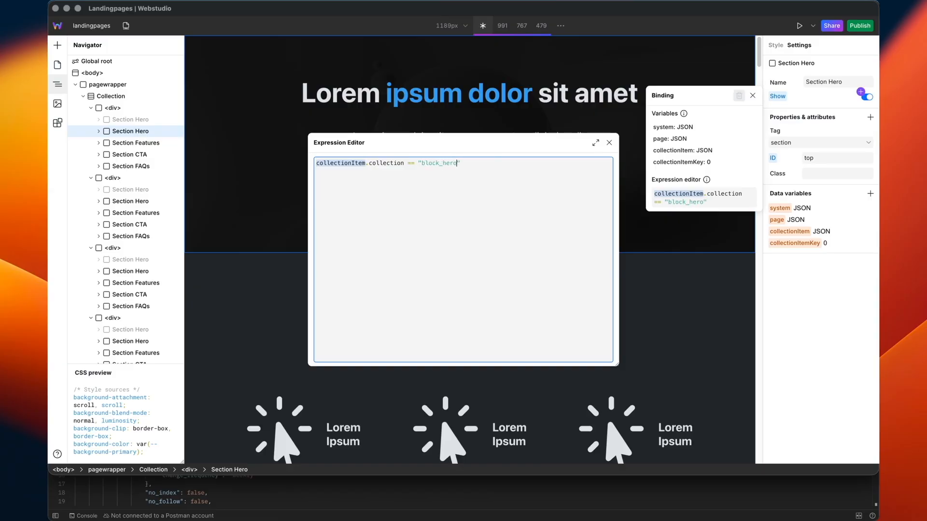
{"action": "left_click", "coordinate": [609, 143]}
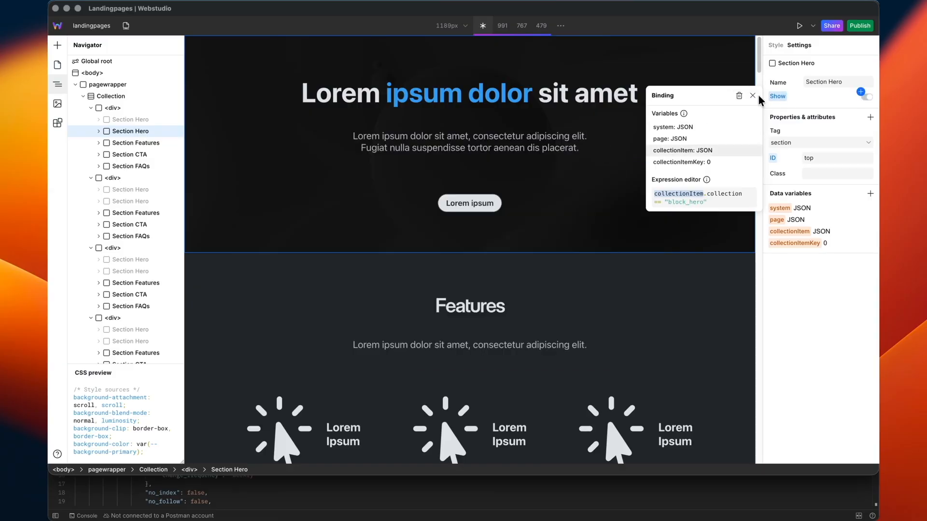
{"action": "left_click", "coordinate": [753, 95]}
- Inspect the collectionItem data of the first Section Hero in the Collection's second item div
{"action": "left_click", "coordinate": [142, 189]}
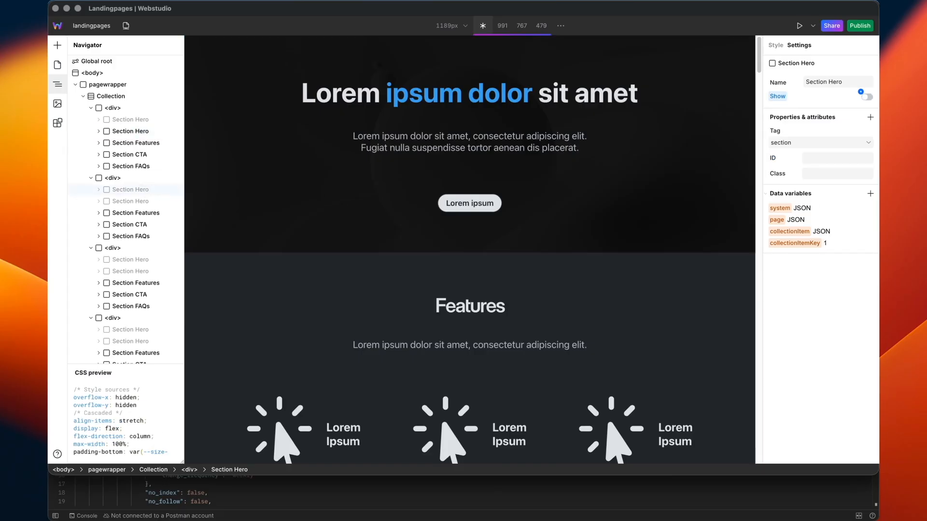
{"action": "left_click", "coordinate": [789, 232]}
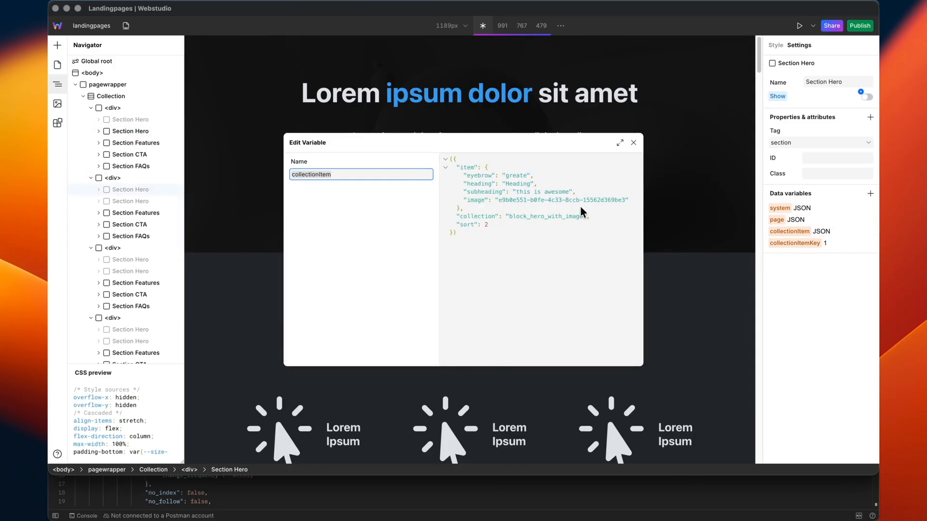
{"action": "left_click", "coordinate": [634, 143]}
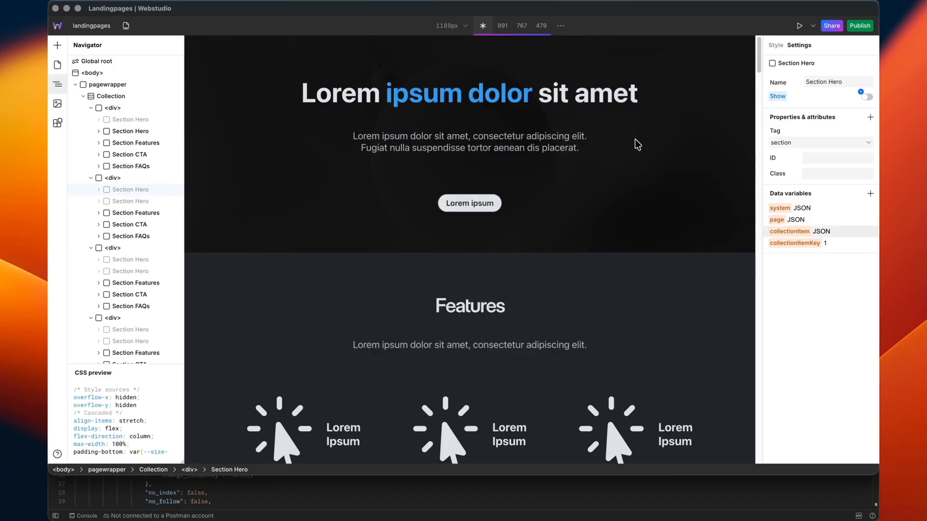
- Set the first Section Hero's Show expression to collectionItem.collection == "block_hero_with_image"
{"action": "left_click", "coordinate": [860, 92]}
{"action": "left_click", "coordinate": [750, 192]}
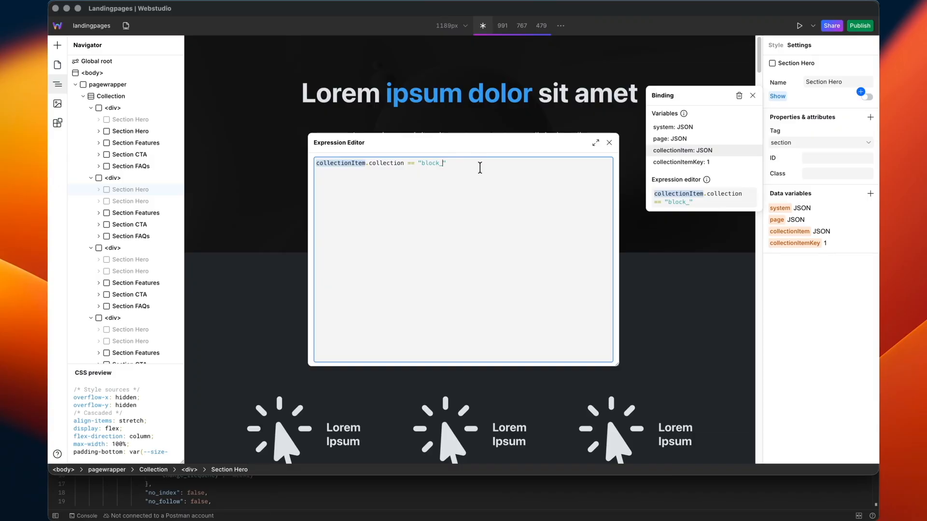
{"action": "key", "text": "BackSpace"}
{"action": "key", "text": "BackSpace"}
{"action": "key", "text": "BackSpace"}
{"action": "key", "text": "BackSpace"}
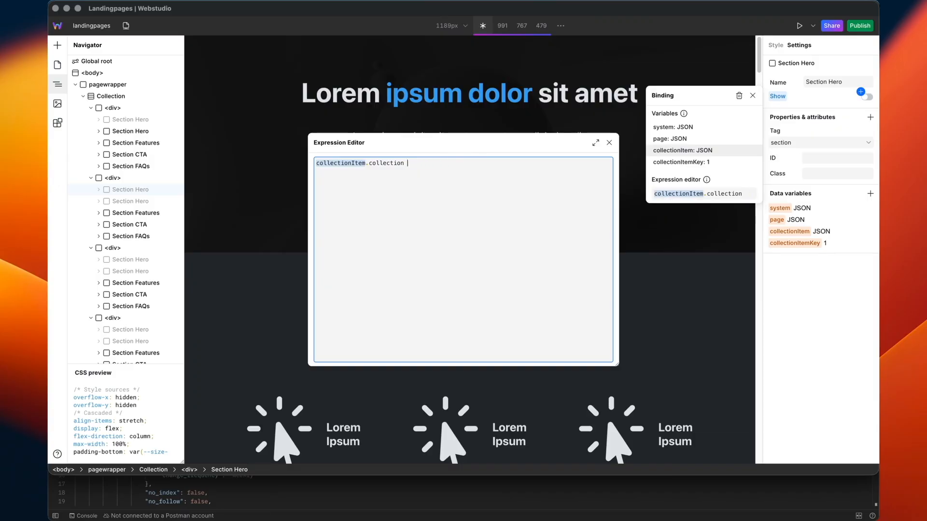
{"action": "key", "text": "BackSpace"}
{"action": "key", "text": "BackSpace"}
{"action": "type", "text": "."}
{"action": "key", "text": "Return"}
{"action": "type", "text": "== \"block_hero_with_image"}
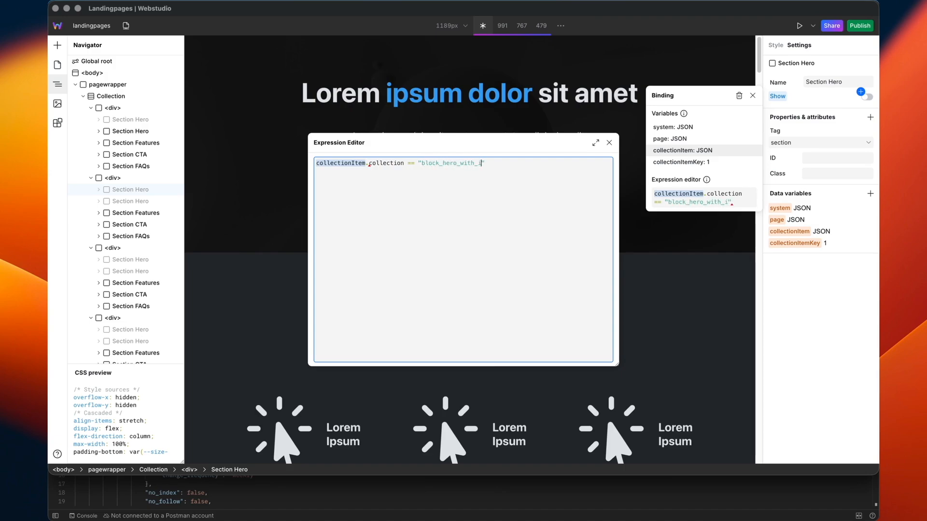
{"action": "left_click", "coordinate": [609, 144]}
{"action": "left_click", "coordinate": [753, 96]}
{"action": "left_click", "coordinate": [154, 212]}
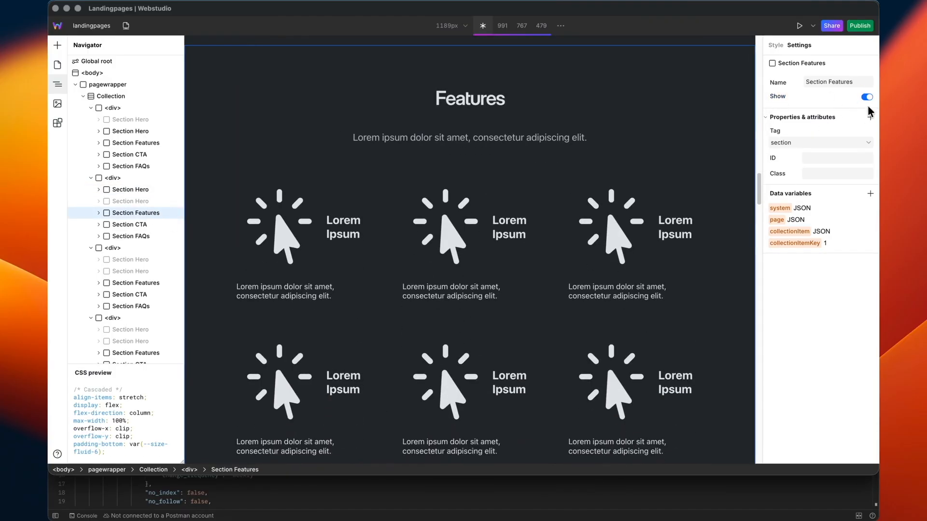
{"action": "left_click", "coordinate": [860, 93]}
{"action": "left_click", "coordinate": [751, 193]}
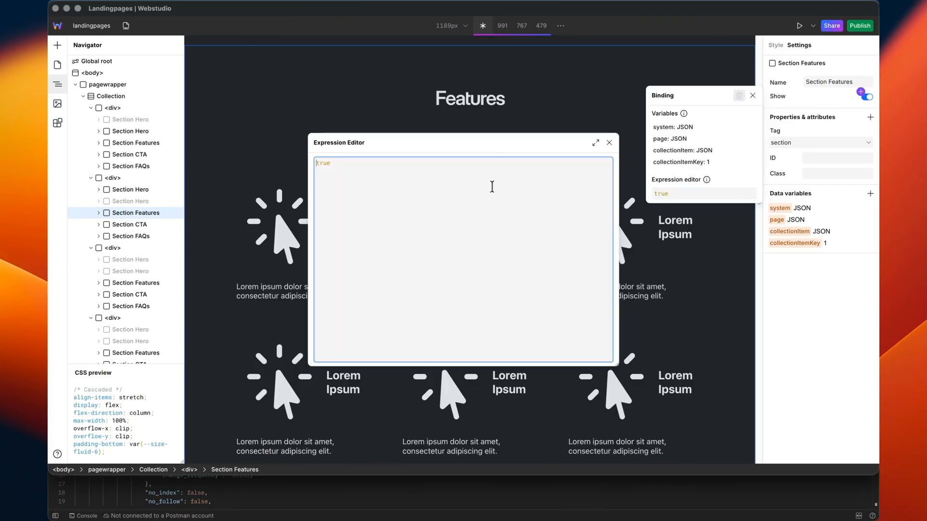
{"action": "type", "text": "collectionItem."}
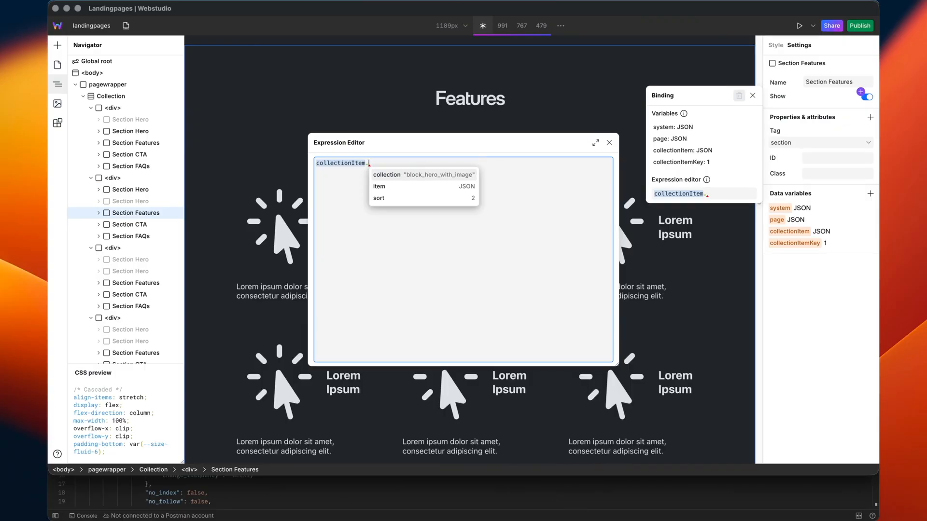
{"action": "key", "text": "Escape"}
{"action": "key", "text": "Escape"}
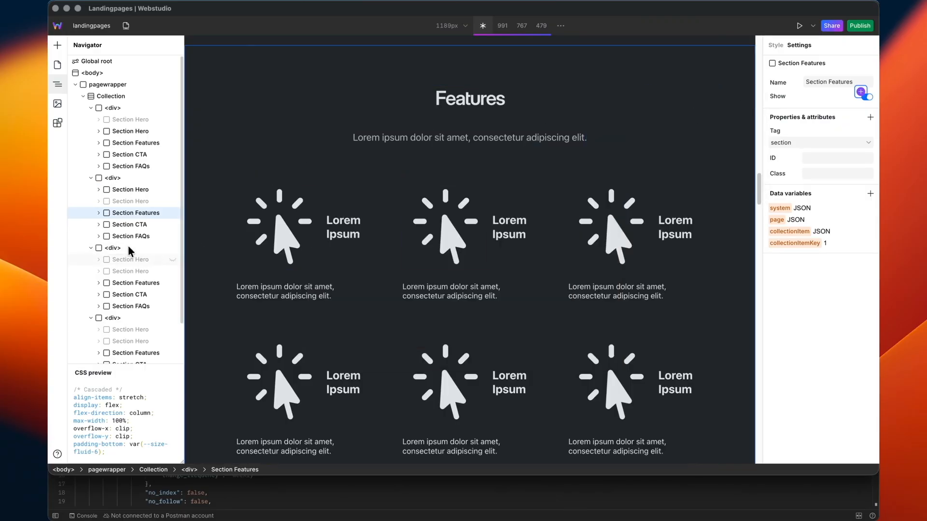
- Inspect the collectionItem data of Section Features in the Collection's third item div
{"action": "left_click", "coordinate": [131, 283]}
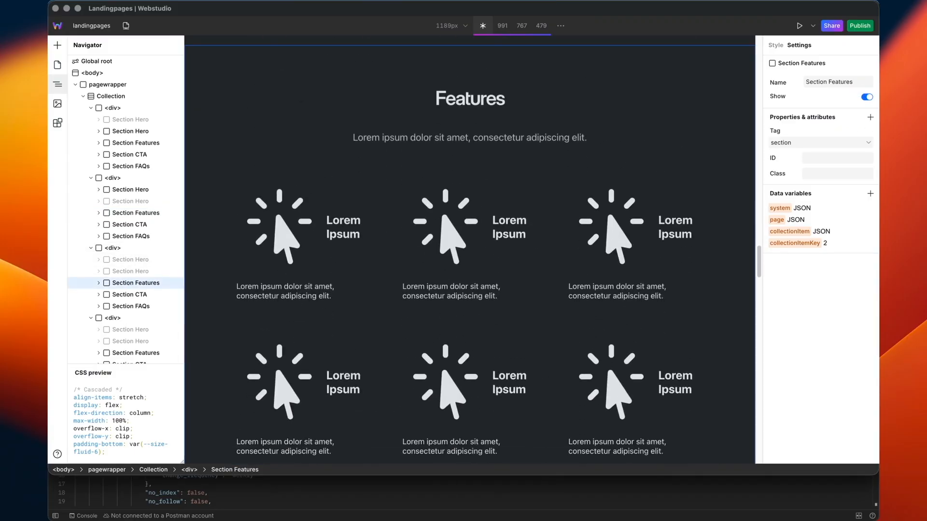
{"action": "left_click", "coordinate": [786, 231]}
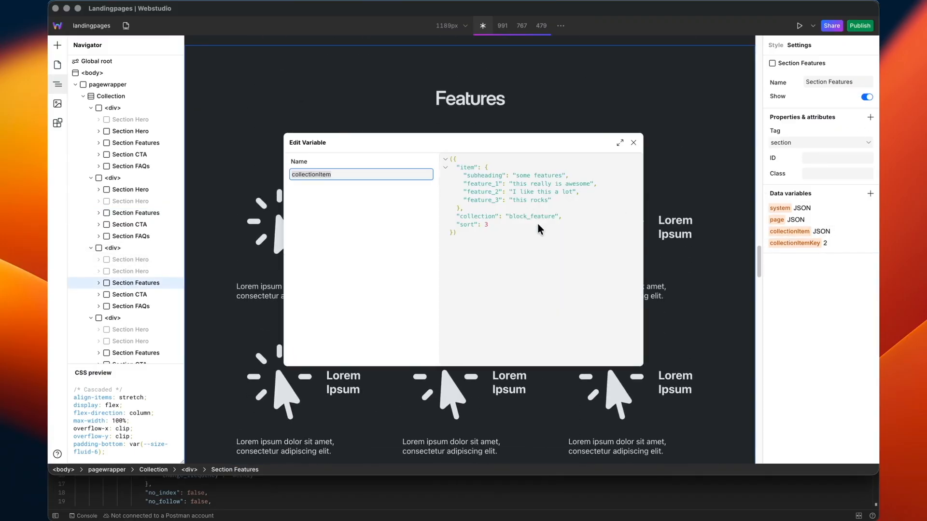
{"action": "left_click", "coordinate": [632, 143]}
- Bind the Show setting of Section Features to the expression collectionItem.collection == "block_feature"
{"action": "left_click", "coordinate": [860, 92]}
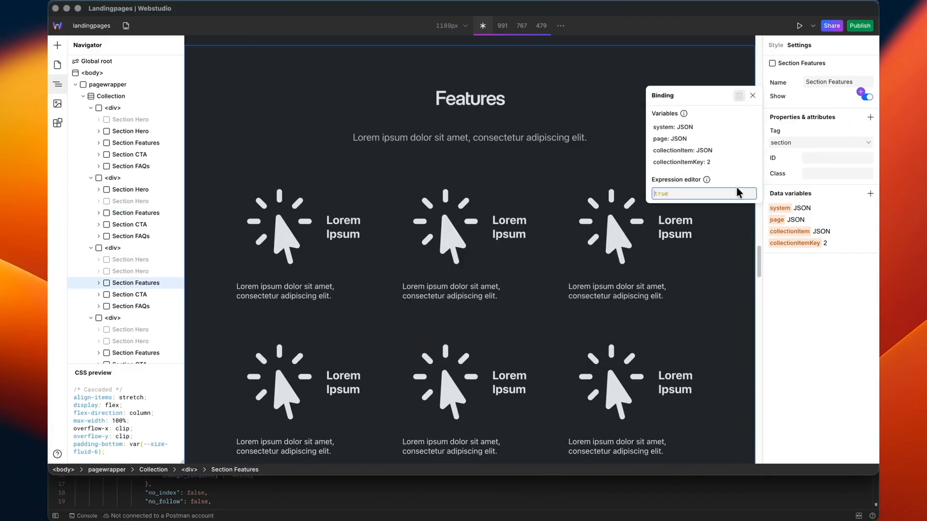
{"action": "left_click", "coordinate": [751, 193]}
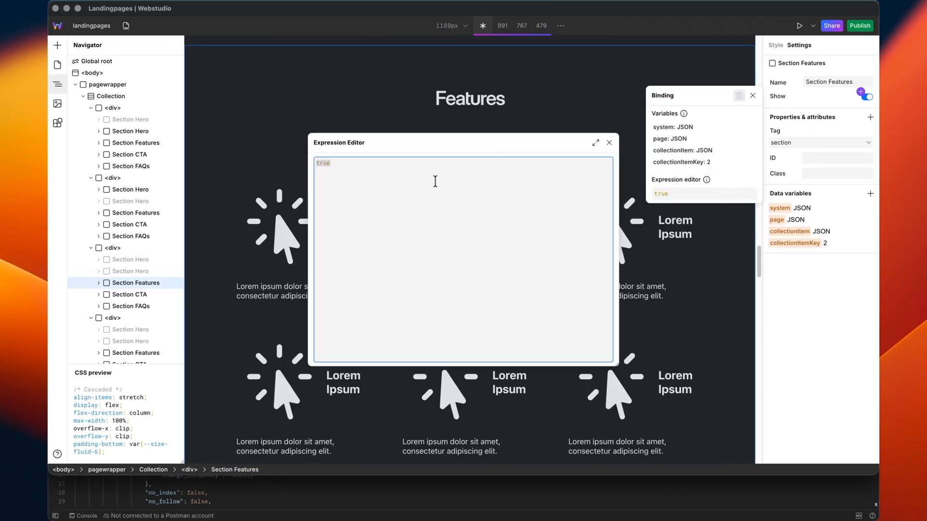
{"action": "type", "text": "c"}
{"action": "key", "text": "Return"}
{"action": "type", "text": "."}
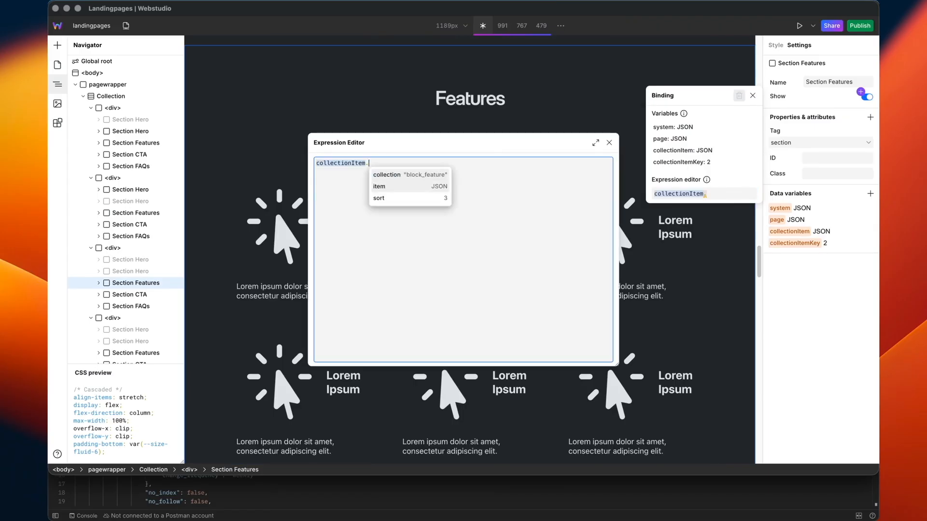
{"action": "key", "text": "Return"}
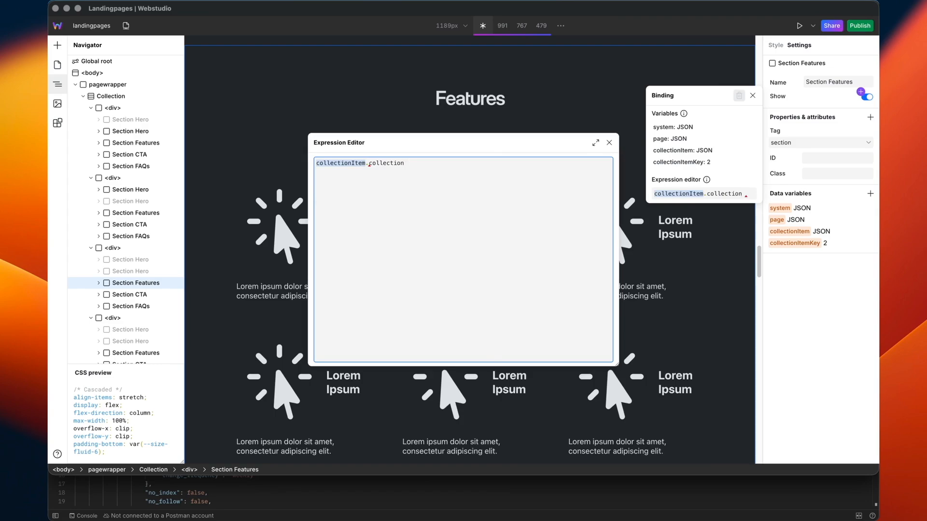
{"action": "type", "text": "== \"block_feature"}
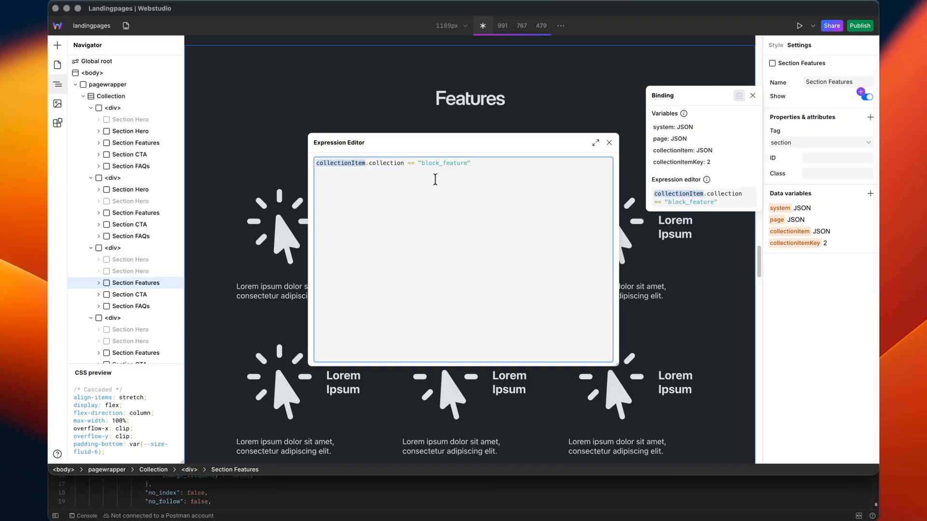
{"action": "left_click", "coordinate": [608, 144]}
{"action": "left_click", "coordinate": [751, 96]}
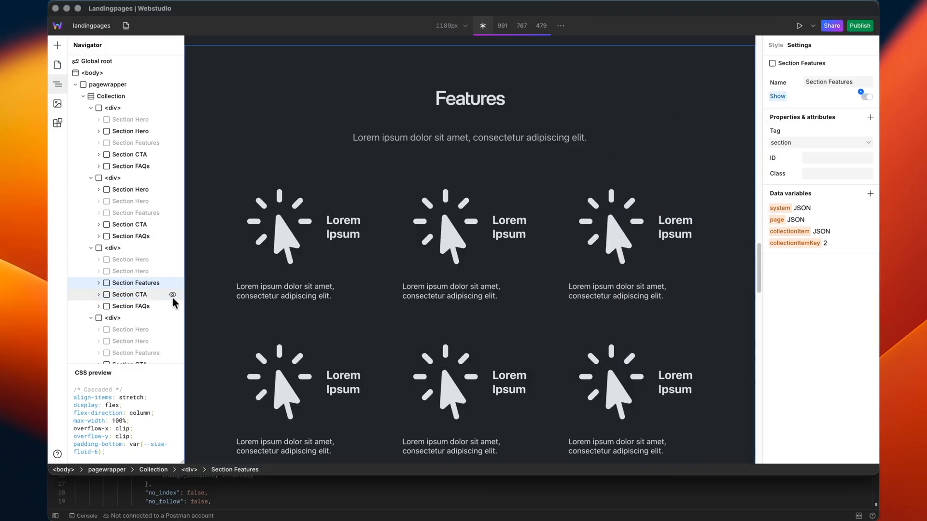
- Inspect the collectionItem data of the Collection's fourth item div and move Section FAQs above Section CTA
{"action": "scroll", "coordinate": [149, 300], "scroll_direction": "down", "scroll_amount": 2}
{"action": "left_click", "coordinate": [140, 321]}
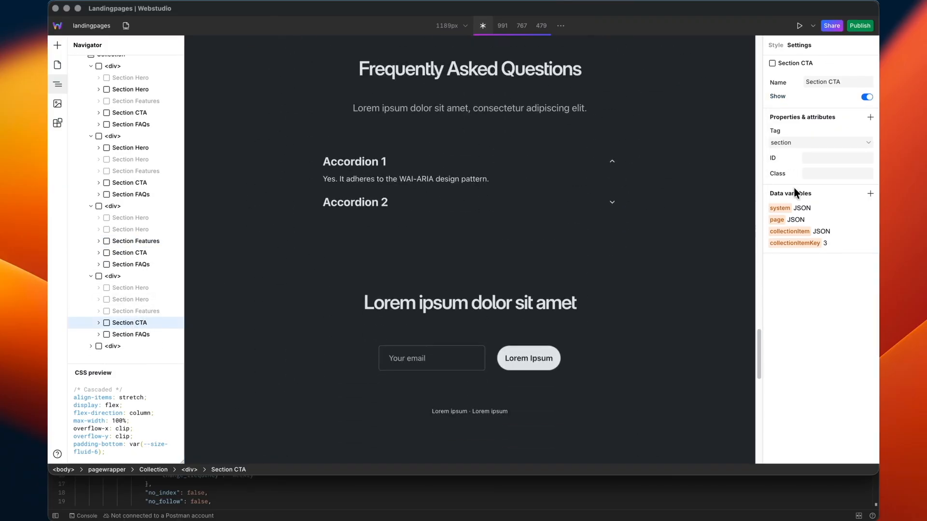
{"action": "left_click", "coordinate": [786, 231]}
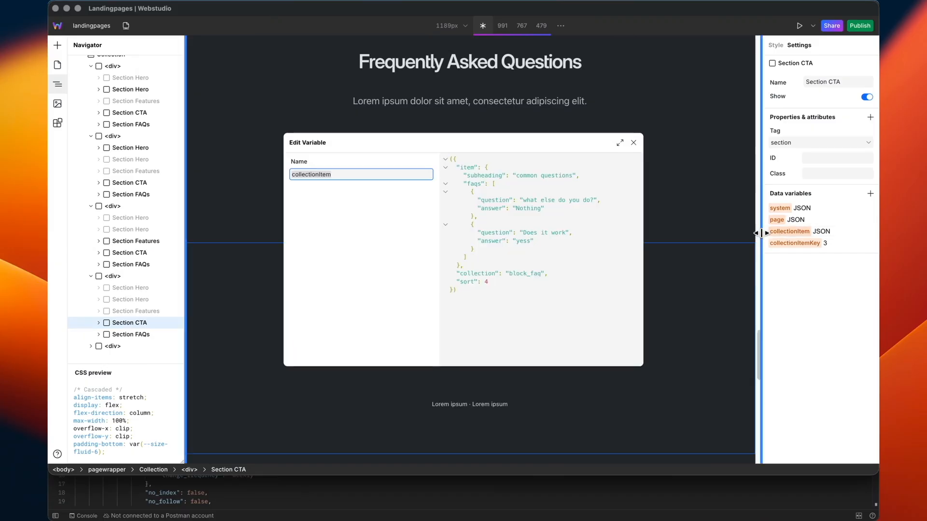
{"action": "left_click", "coordinate": [632, 140]}
{"action": "left_click", "coordinate": [149, 334]}
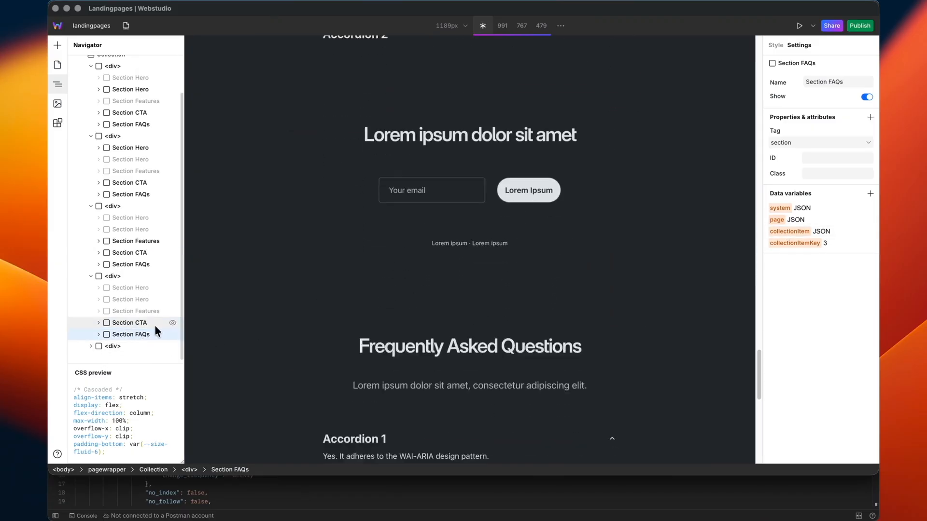
{"action": "mouse_move", "coordinate": [135, 332]}
{"action": "left_mouse_down"}
{"action": "mouse_move", "coordinate": [140, 311]}
{"action": "mouse_move", "coordinate": [135, 328]}
{"action": "left_mouse_up"}
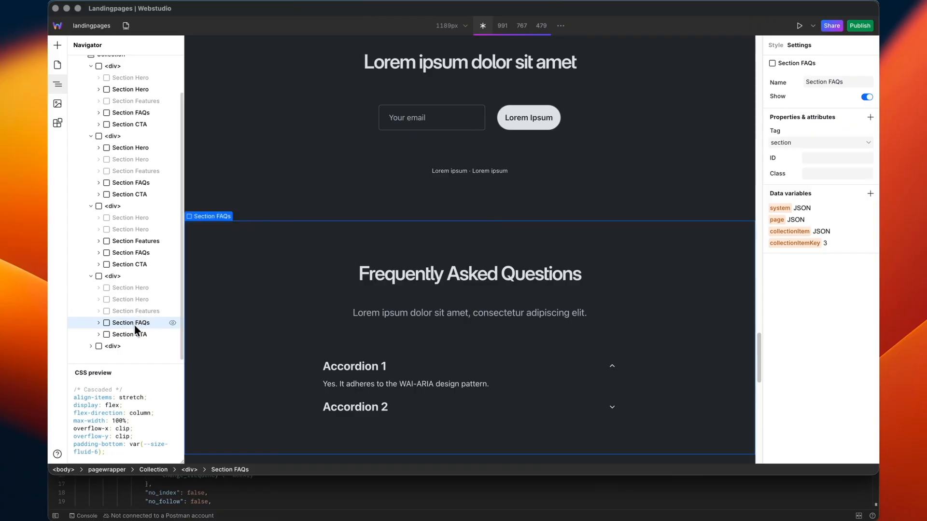
- Bind the Show setting of Section FAQs to the expression collectionItem.collection == "block_faq"
{"action": "left_click", "coordinate": [859, 92]}
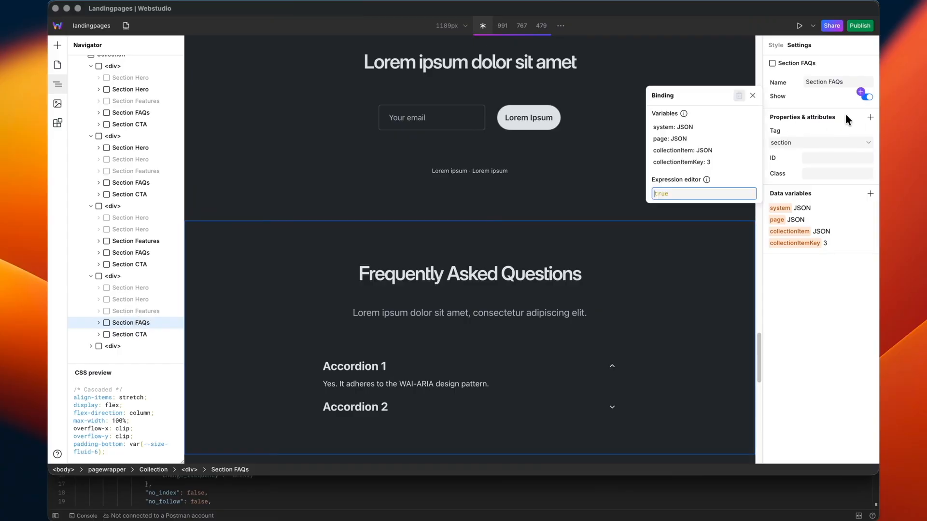
{"action": "left_click", "coordinate": [750, 193]}
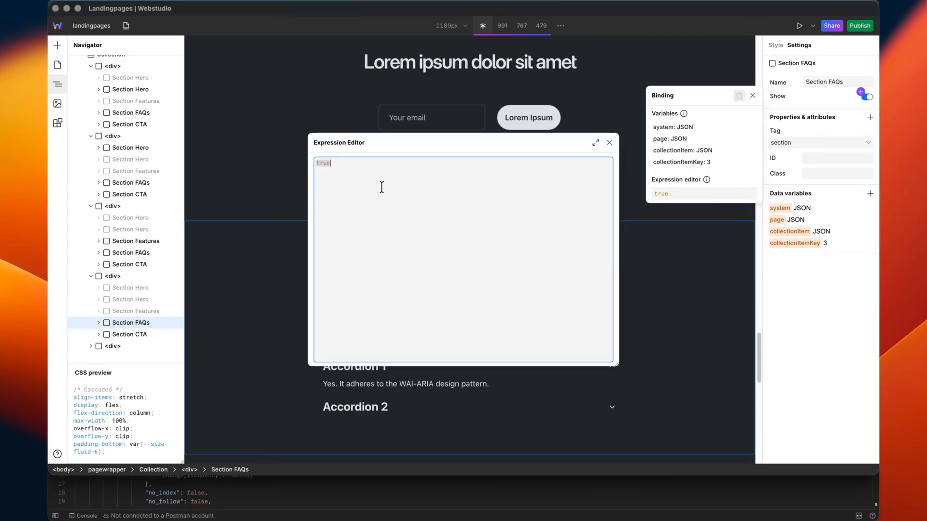
{"action": "type", "text": "co"}
{"action": "key", "text": "Return"}
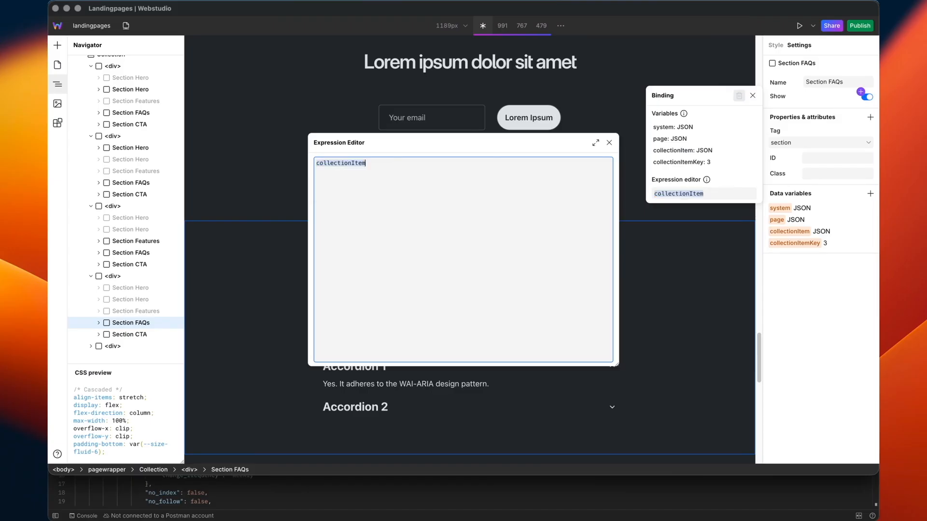
{"action": "type", "text": "."}
{"action": "key", "text": "Return"}
{"action": "type", "text": "== \"block_faq"}
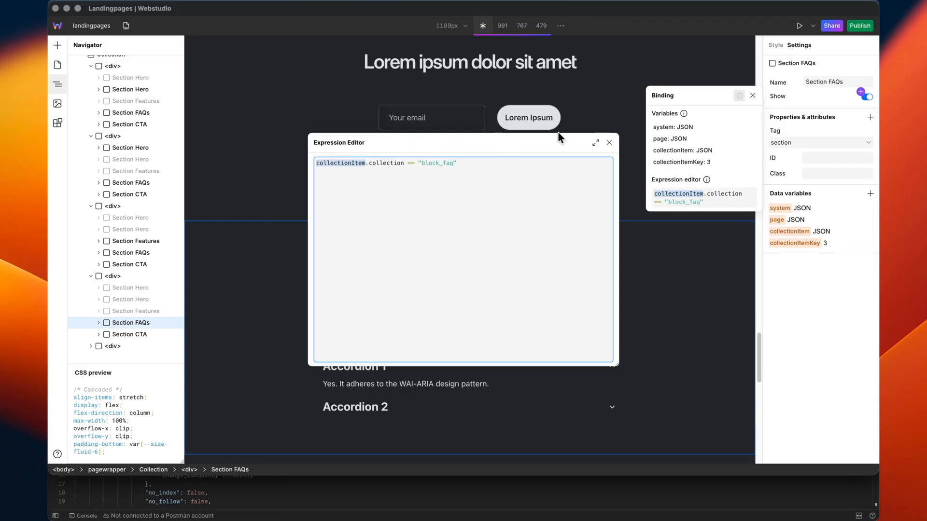
{"action": "left_click", "coordinate": [609, 142]}
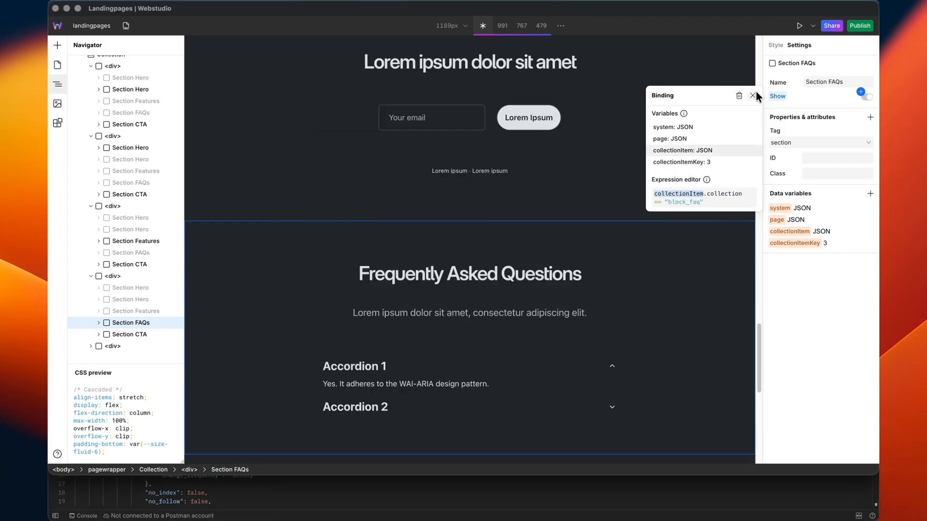
{"action": "left_click", "coordinate": [752, 95]}
- Inspect the collectionItem data of Section CTA in the Collection's fifth item div
{"action": "left_click", "coordinate": [145, 335]}
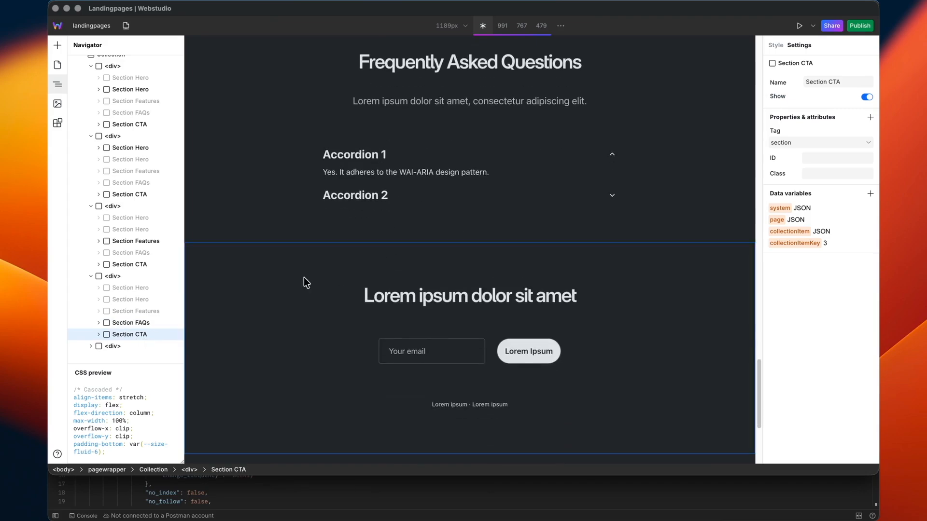
{"action": "left_click", "coordinate": [98, 347]}
{"action": "left_click", "coordinate": [92, 346]}
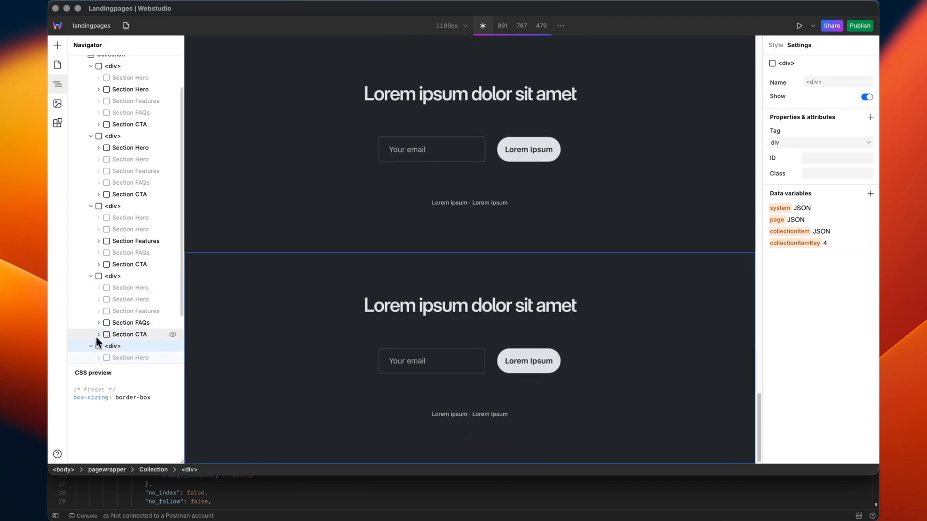
{"action": "scroll", "coordinate": [113, 333], "scroll_direction": "down", "scroll_amount": 2}
{"action": "left_click", "coordinate": [129, 346]}
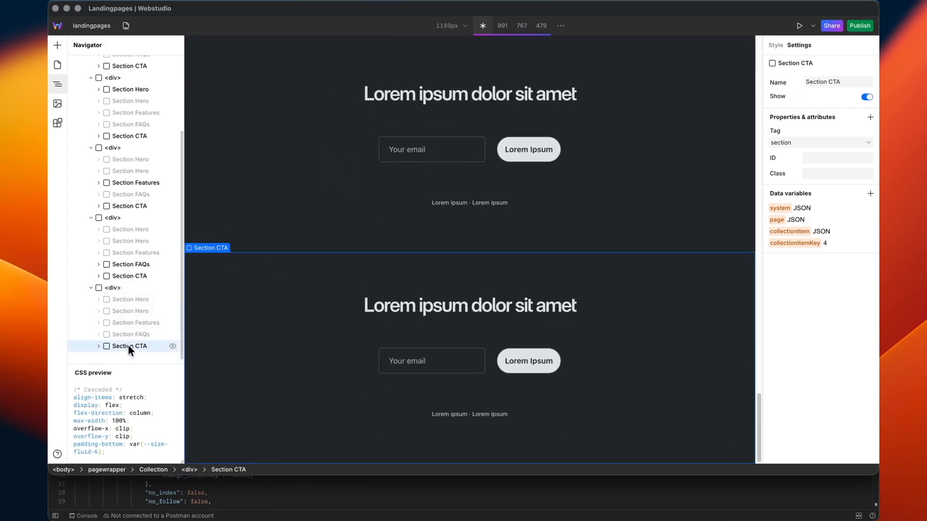
{"action": "left_click", "coordinate": [782, 231]}
{"action": "left_click", "coordinate": [633, 143]}
- Bind the Show setting of Section CTA to the expression collectionItem.collection == "block_cta"
{"action": "left_click", "coordinate": [861, 93]}
{"action": "left_click", "coordinate": [750, 194]}
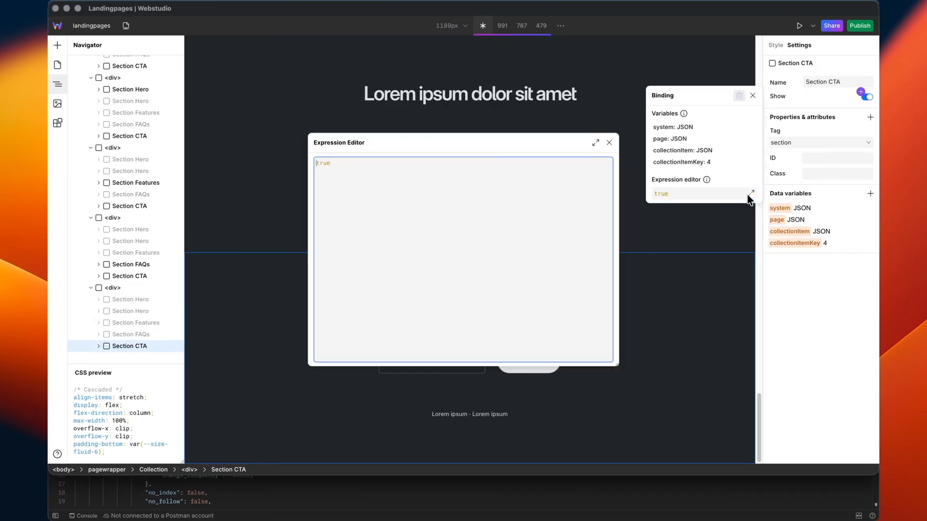
{"action": "type", "text": "co"}
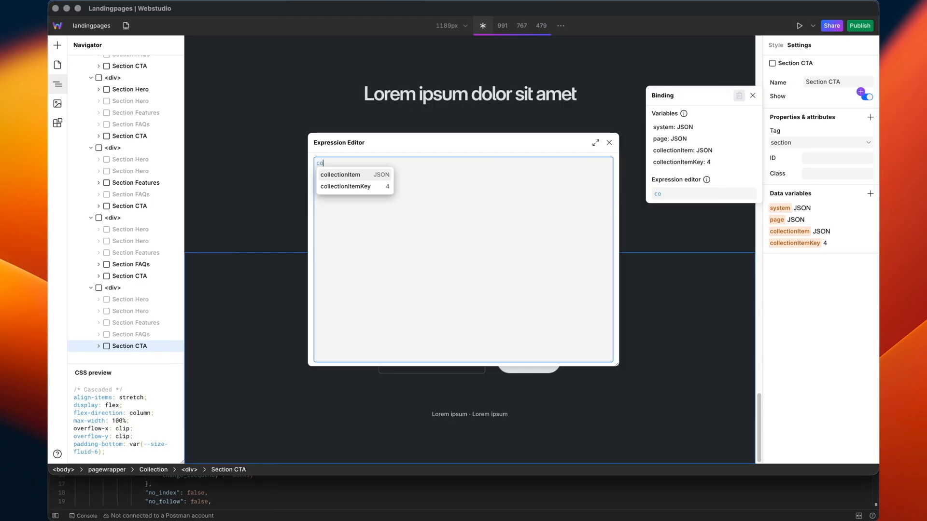
{"action": "key", "text": "Return"}
{"action": "type", "text": "."}
{"action": "key", "text": "Return"}
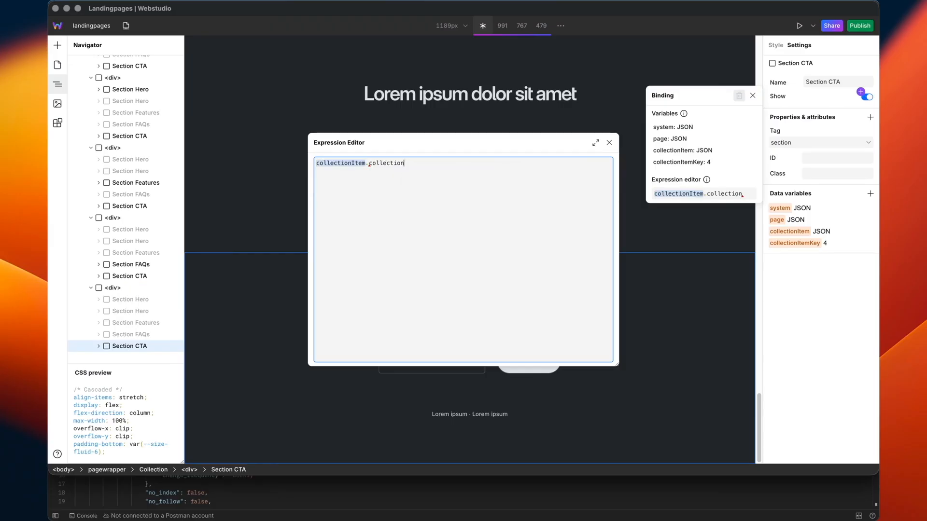
{"action": "type", "text": "== "}
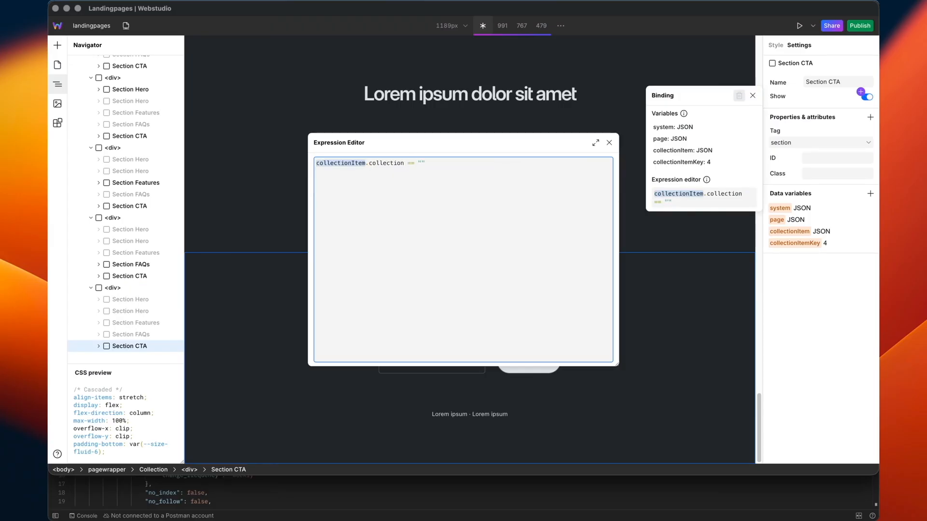
{"action": "type", "text": "\"block_cta"}
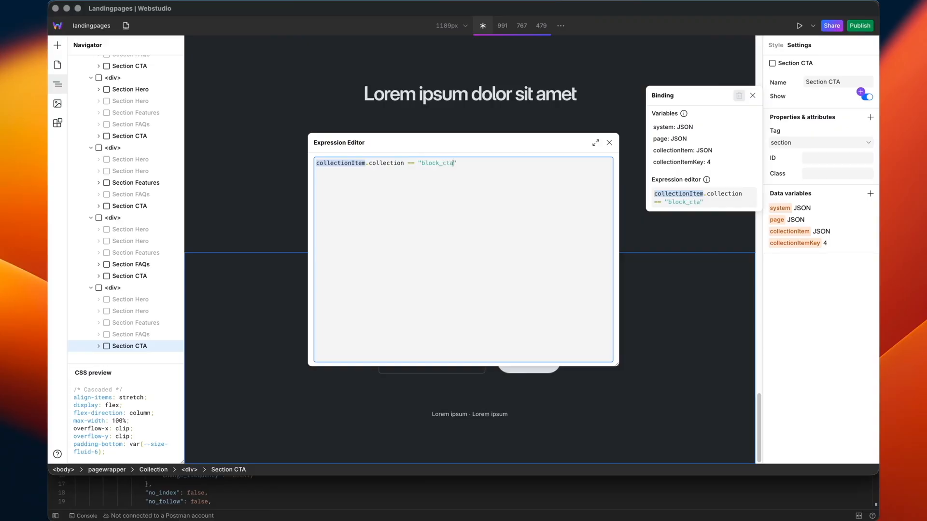
{"action": "left_click", "coordinate": [609, 142]}
{"action": "left_click", "coordinate": [752, 95]}
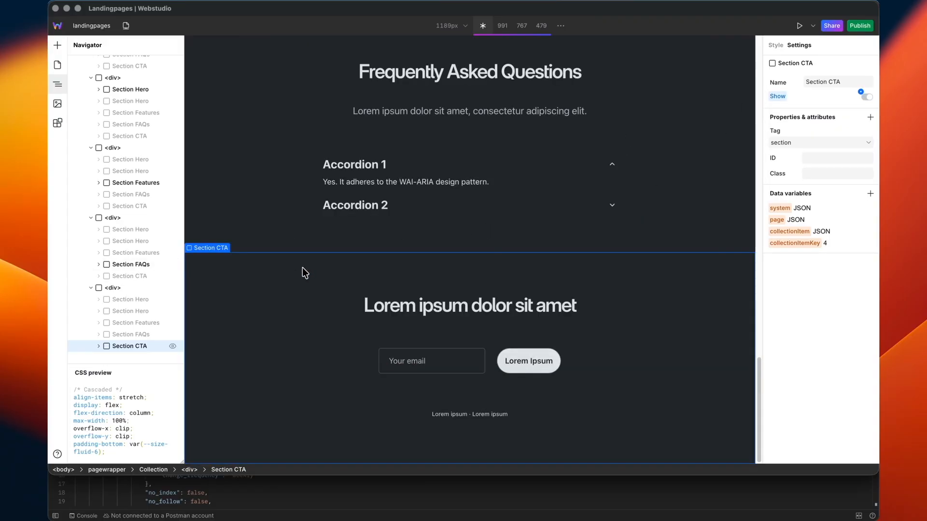
- Delete the blue "ipsum dolor" text element inside the Heading of the first item div's hero
{"action": "scroll", "coordinate": [444, 188], "scroll_direction": "up", "scroll_amount": 20}
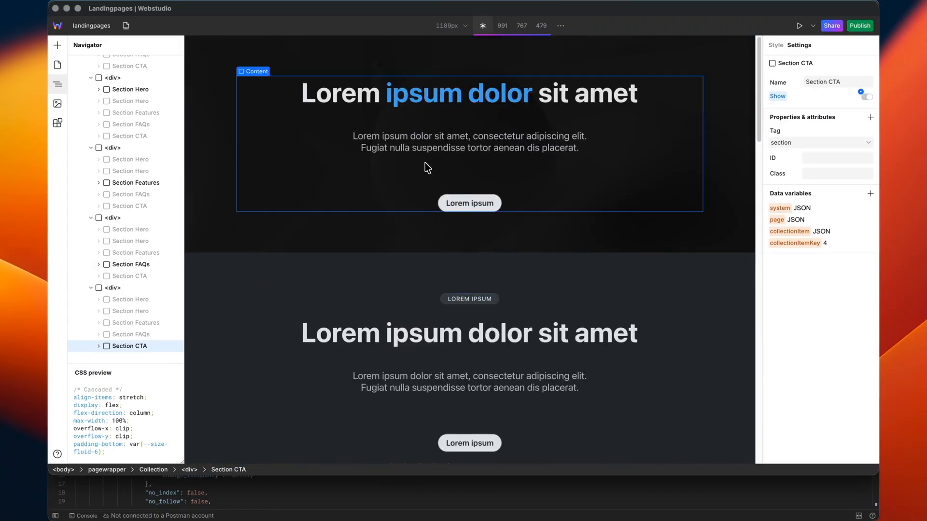
{"action": "scroll", "coordinate": [334, 199], "scroll_direction": "down", "scroll_amount": 1}
{"action": "scroll", "coordinate": [337, 205], "scroll_direction": "down", "scroll_amount": 15}
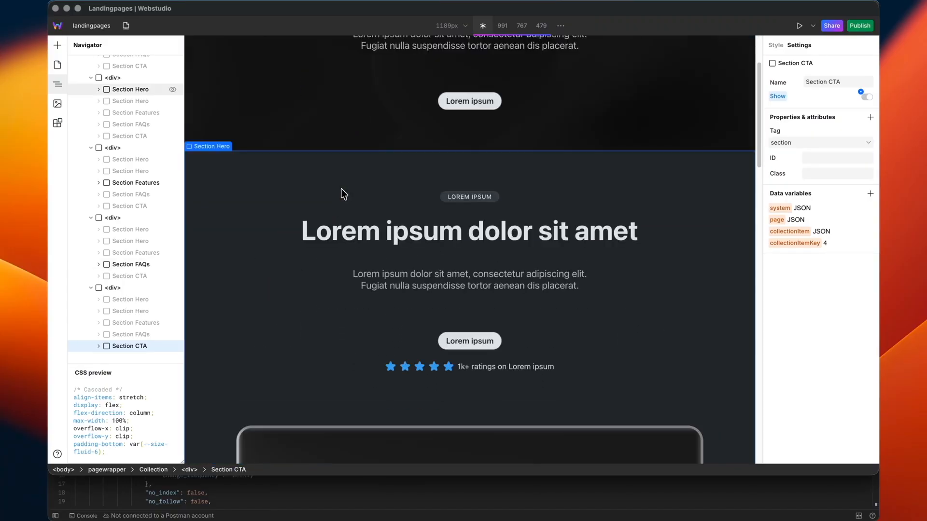
{"action": "scroll", "coordinate": [344, 213], "scroll_direction": "down", "scroll_amount": 10}
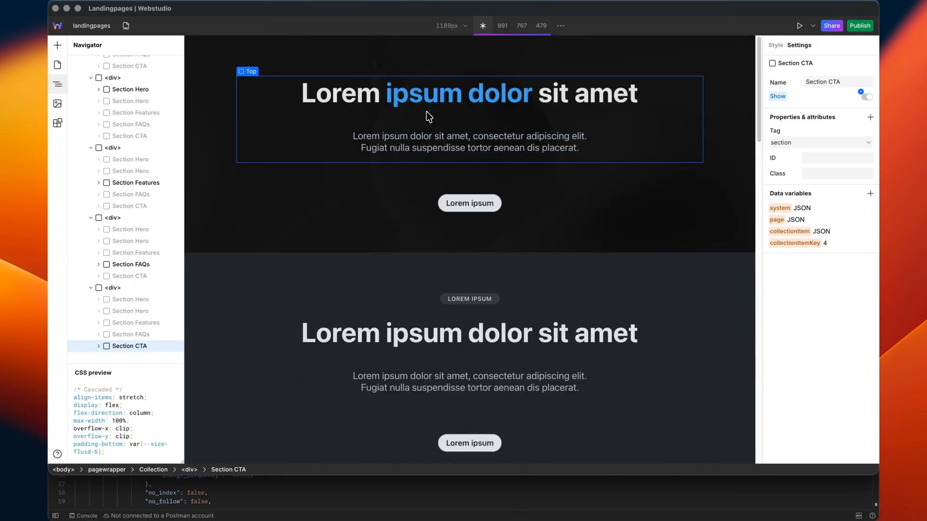
{"action": "left_click", "coordinate": [357, 106]}
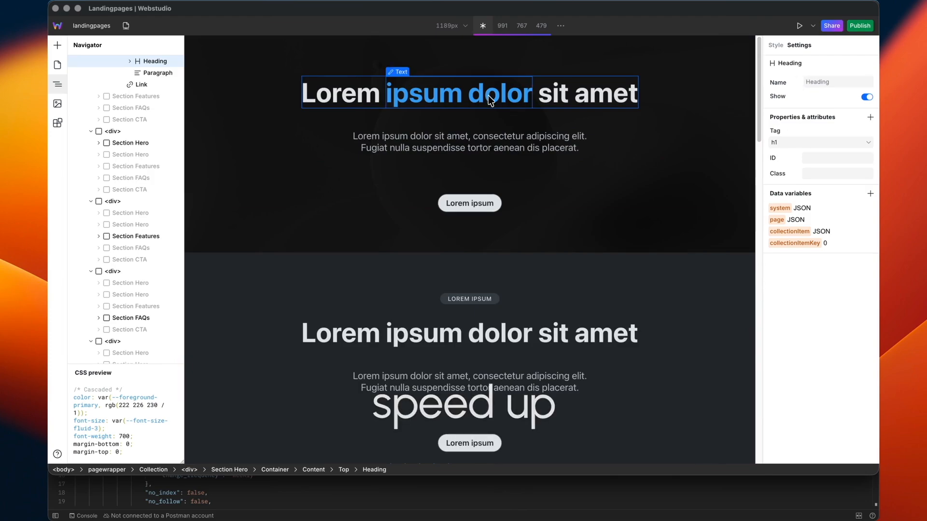
{"action": "scroll", "coordinate": [133, 145], "scroll_direction": "up", "scroll_amount": 3}
{"action": "left_click", "coordinate": [130, 178]}
{"action": "left_click", "coordinate": [154, 192]}
{"action": "key", "text": "BackSpace"}
- Bind the first hero Paragraph's text content to the collectionItem.item field that holds "it really is"
{"action": "left_click", "coordinate": [482, 141]}
{"action": "left_click", "coordinate": [768, 115]}
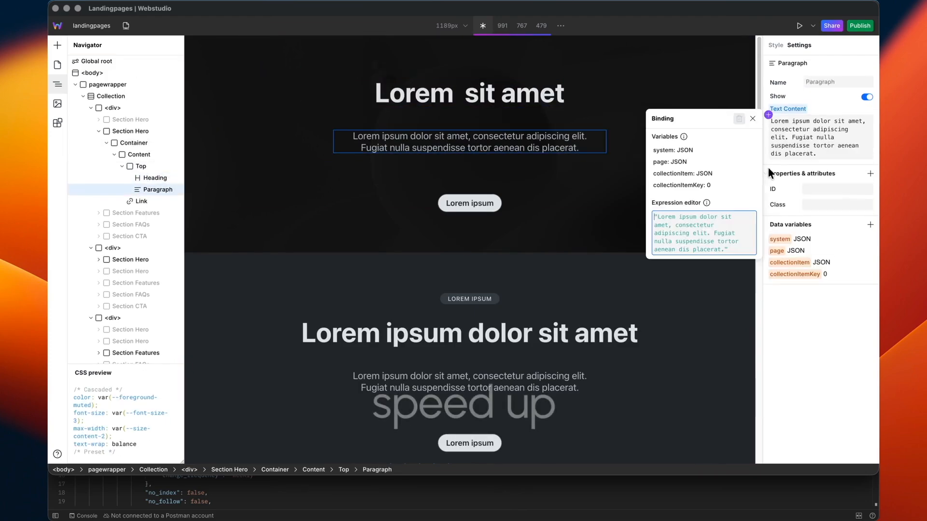
{"action": "left_click", "coordinate": [751, 218]}
{"action": "left_click_drag", "start_coordinate": [415, 171], "coordinate": [310, 151]}
{"action": "key", "text": "BackSpace"}
{"action": "type", "text": "collectionItem."}
{"action": "key", "text": "Down"}
{"action": "key", "text": "Return"}
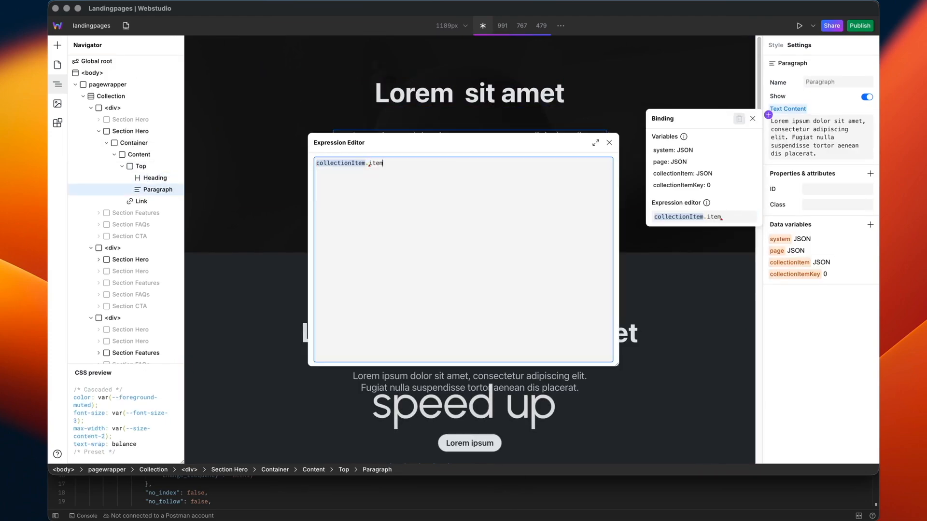
{"action": "type", "text": "."}
{"action": "key", "text": "Down"}
{"action": "key", "text": "Down"}
{"action": "key", "text": "Return"}
{"action": "left_click", "coordinate": [608, 143]}
- Replace the first hero's Heading with a new h1 element placed above the Paragraph
{"action": "left_click", "coordinate": [424, 101]}
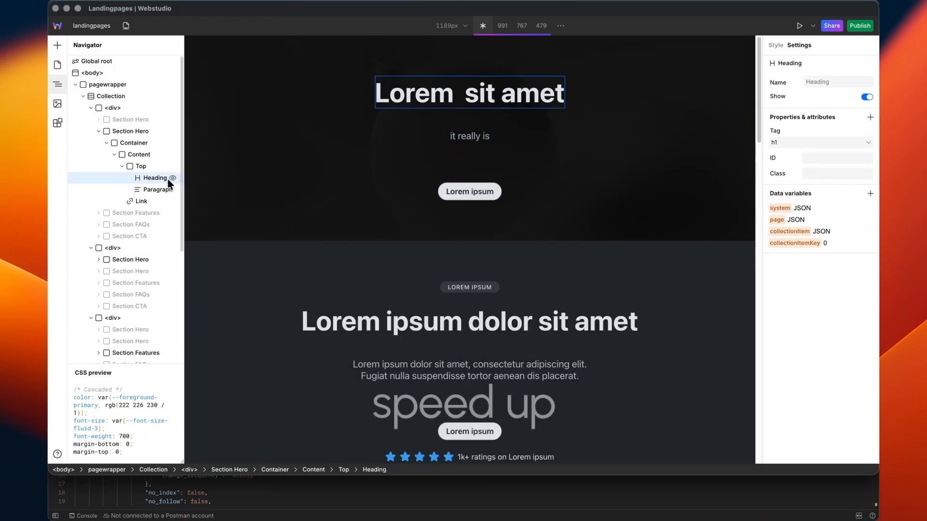
{"action": "left_click", "coordinate": [154, 178]}
{"action": "key", "text": "BackSpace"}
{"action": "left_click", "coordinate": [57, 46]}
{"action": "left_click", "coordinate": [137, 118]}
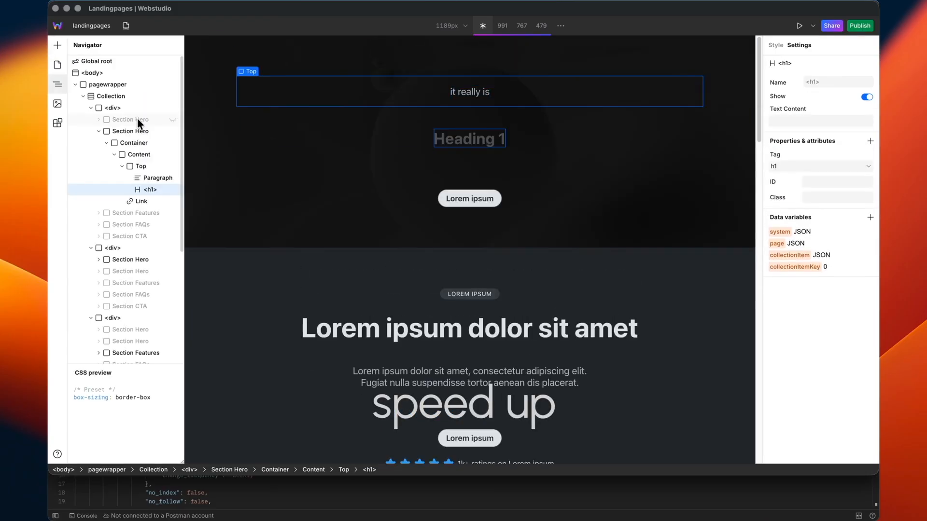
{"action": "left_click_drag", "start_coordinate": [150, 190], "coordinate": [143, 172]}
- Bind the new h1's text content to the collectionItem.item field that holds "Wow this is awesome"
{"action": "left_click", "coordinate": [768, 115]}
{"action": "left_click", "coordinate": [751, 218]}
{"action": "type", "text": "c"}
{"action": "key", "text": "Return"}
{"action": "type", "text": "."}
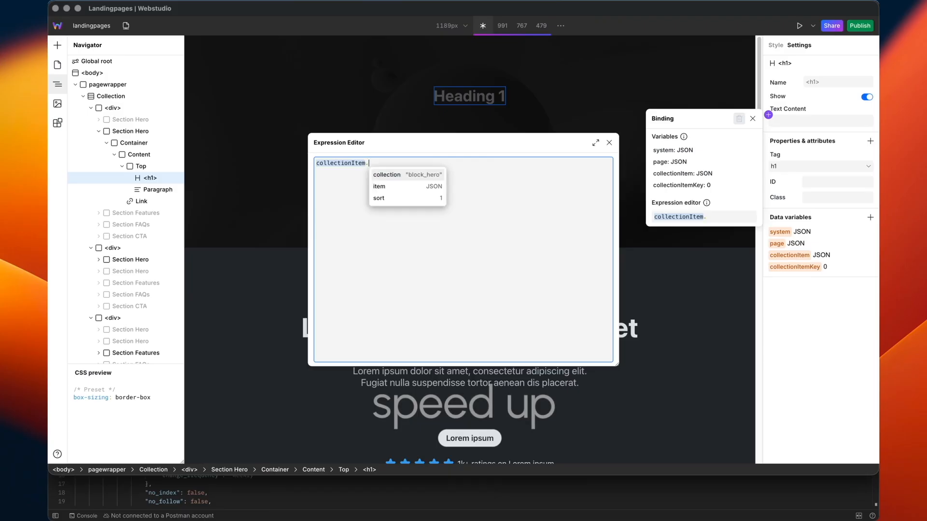
{"action": "key", "text": "Down"}
{"action": "key", "text": "Return"}
{"action": "type", "text": "."}
{"action": "key", "text": "Down"}
{"action": "key", "text": "Return"}
{"action": "left_click", "coordinate": [609, 143]}
{"action": "left_click", "coordinate": [752, 119]}
- Apply an existing global style token to the first hero's new h1
{"action": "left_click", "coordinate": [775, 46]}
{"action": "left_click", "coordinate": [811, 96]}
{"action": "type", "text": "h"}
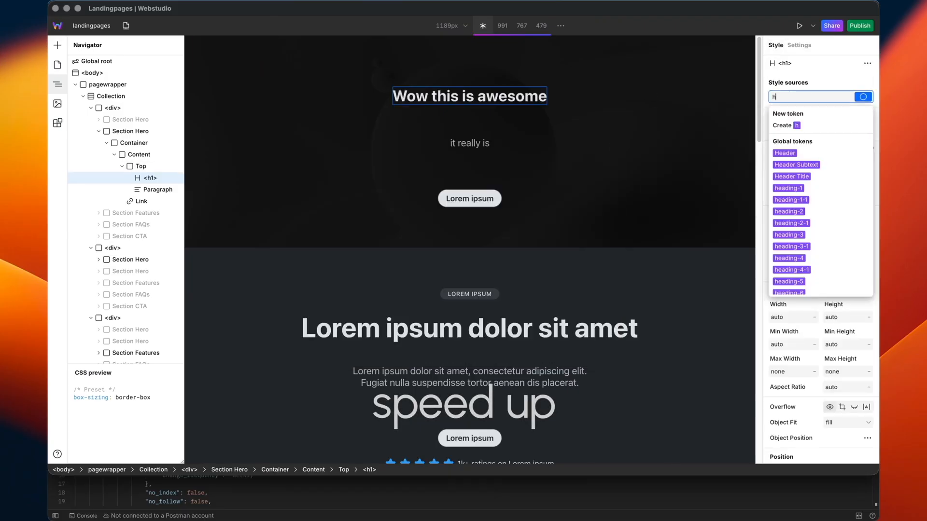
{"action": "left_click", "coordinate": [782, 160]}
- Bind the second hero's Heading text content to collectionItem.item.heading
{"action": "left_click", "coordinate": [388, 329]}
{"action": "left_click", "coordinate": [798, 46]}
{"action": "left_click", "coordinate": [768, 115]}
{"action": "left_click", "coordinate": [751, 218]}
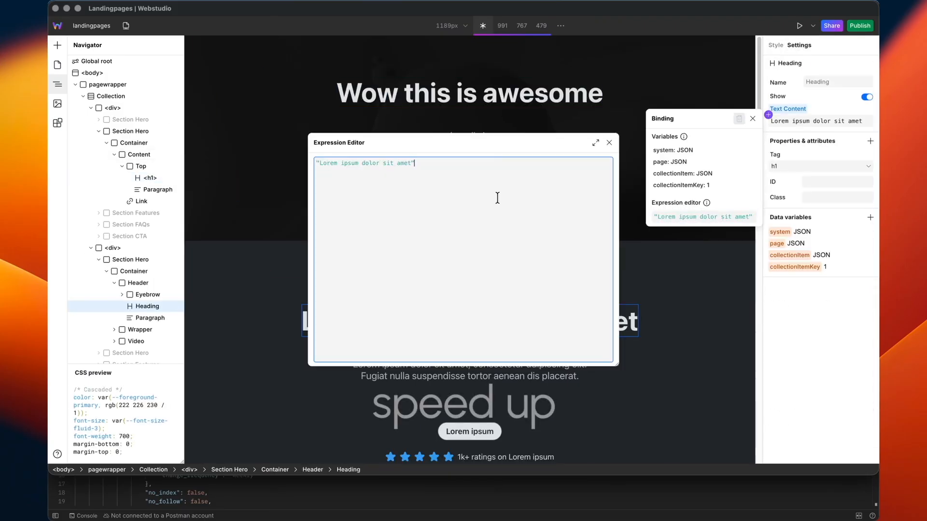
{"action": "key", "text": "super+a"}
{"action": "type", "text": "c"}
{"action": "key", "text": "Return"}
{"action": "type", "text": "."}
{"action": "key", "text": "Down"}
{"action": "key", "text": "Return"}
{"action": "type", "text": "."}
{"action": "key", "text": "Down"}
{"action": "key", "text": "Return"}
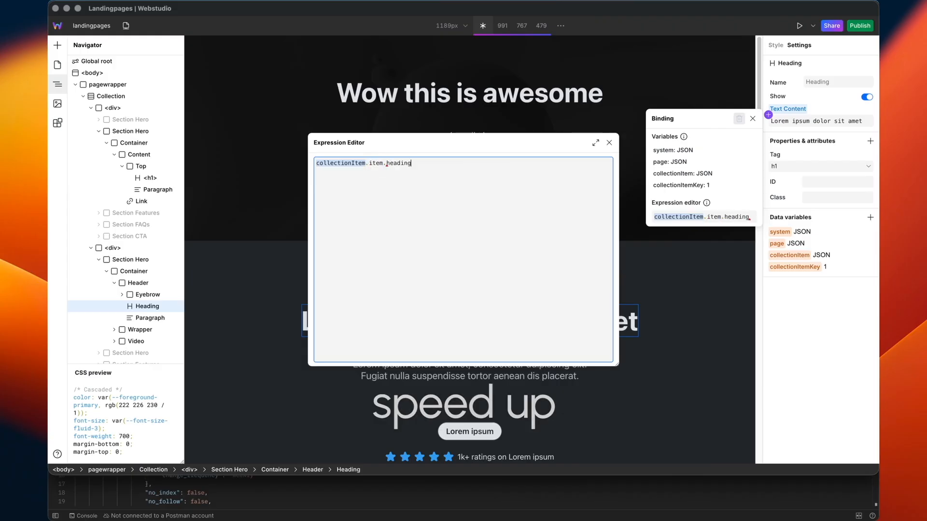
{"action": "left_click", "coordinate": [609, 142]}
{"action": "left_click", "coordinate": [753, 119]}
- Bind the text content of the Eyebrow's Text element in the second hero to collectionItem.item.eyebrow
{"action": "left_click", "coordinate": [469, 287]}
{"action": "left_click", "coordinate": [768, 115]}
{"action": "left_click", "coordinate": [751, 217]}
{"action": "key", "text": "super+a"}
{"action": "type", "text": "c"}
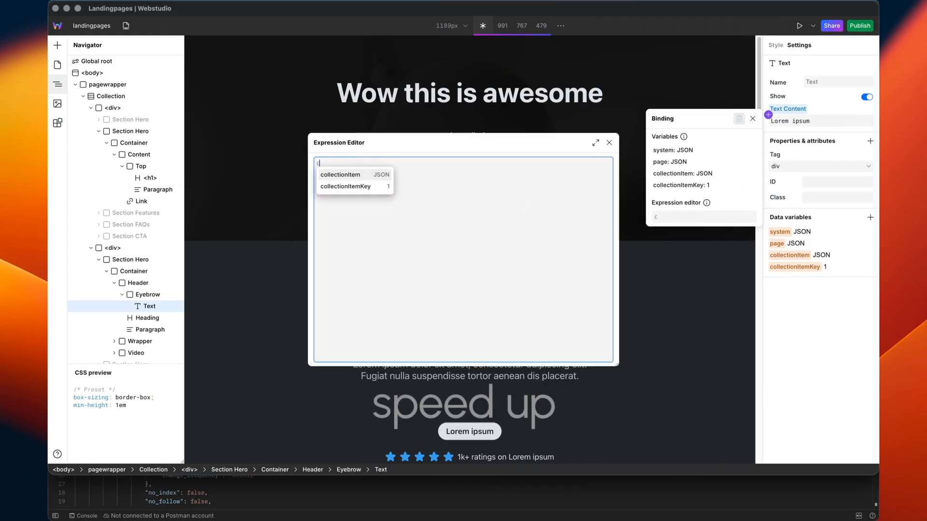
{"action": "key", "text": "Return"}
{"action": "type", "text": ".co"}
{"action": "key", "text": "Return"}
{"action": "type", "text": ".item."}
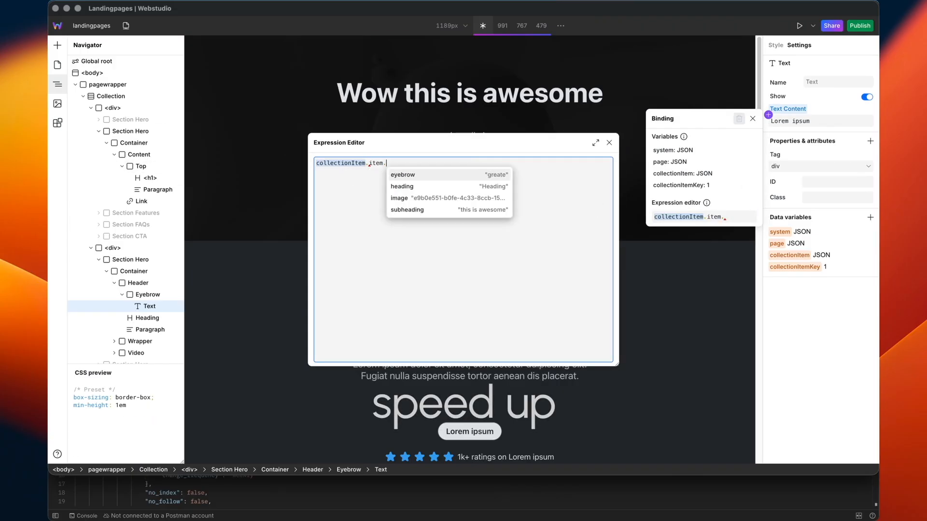
{"action": "key", "text": "Return"}
{"action": "left_click", "coordinate": [546, 117]}
{"action": "left_click", "coordinate": [508, 270]}
- Check the second hero's Heading binding and bind its Paragraph's text content to collectionItem.item.subheading
{"action": "scroll", "coordinate": [508, 270], "scroll_direction": "down", "scroll_amount": 3}
{"action": "left_click", "coordinate": [509, 181]}
{"action": "left_click", "coordinate": [767, 115]}
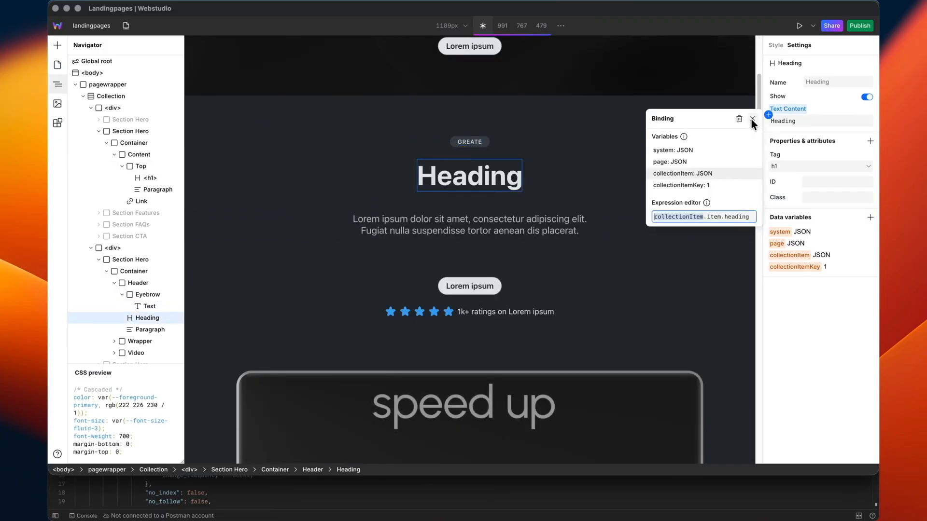
{"action": "left_click", "coordinate": [469, 225]}
{"action": "left_click", "coordinate": [768, 115]}
{"action": "left_click", "coordinate": [751, 217]}
{"action": "key", "text": "super+a"}
{"action": "type", "text": "c"}
{"action": "key", "text": "Return"}
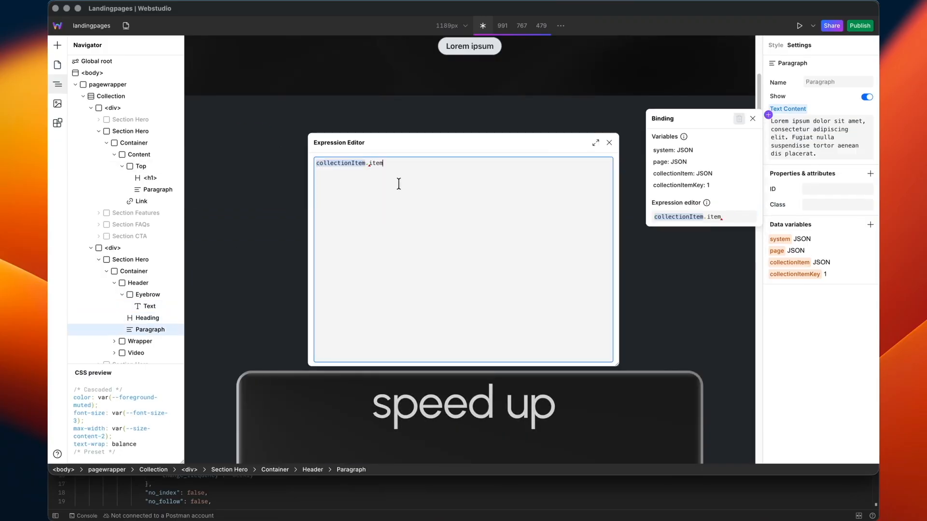
{"action": "type", "text": "."}
{"action": "left_click", "coordinate": [417, 213]}
{"action": "left_click", "coordinate": [537, 241]}
- Delete the element nested inside the second hero's Video box
{"action": "scroll", "coordinate": [537, 242], "scroll_direction": "down", "scroll_amount": 3}
{"action": "left_click", "coordinate": [535, 251]}
{"action": "left_click", "coordinate": [142, 348]}
{"action": "key", "text": "BackSpace"}
- Rename the emptied Video box as image and insert an Image element inside it
{"action": "double_click", "coordinate": [140, 334]}
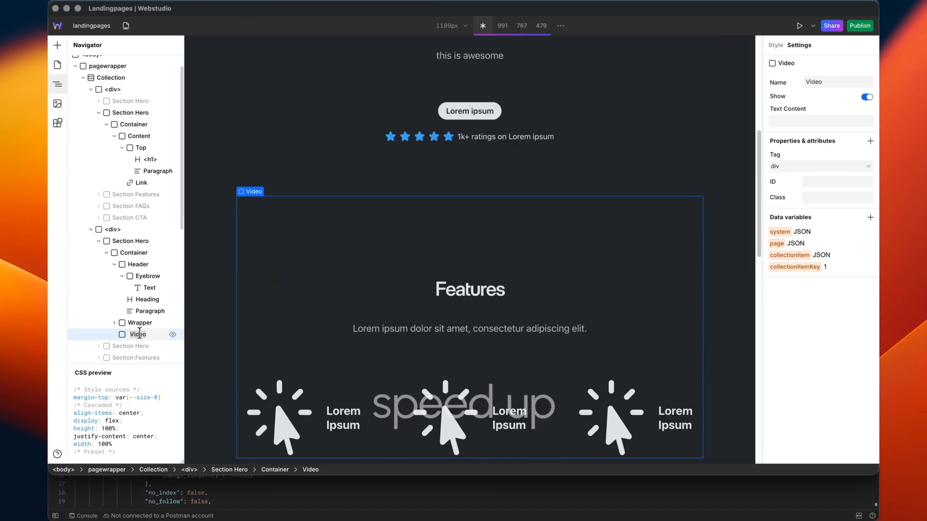
{"action": "type", "text": "image"}
{"action": "key", "text": "Return"}
{"action": "type", "text": "aimage"}
{"action": "key", "text": "Return"}
- Copy the CMS page address from the browser into the expression binding of the new Image's Source
{"action": "left_click", "coordinate": [767, 168]}
{"action": "left_click", "coordinate": [709, 273]}
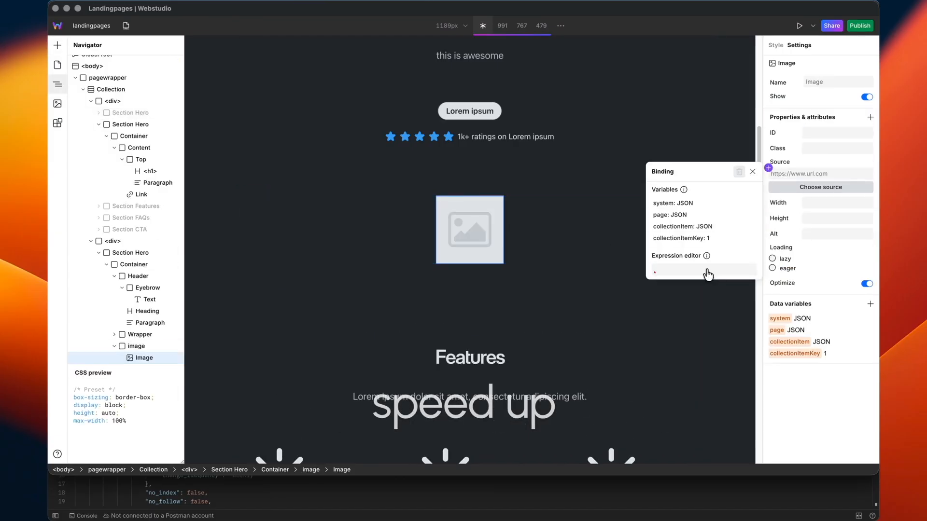
{"action": "key", "text": "super+Tab"}
{"action": "left_click", "coordinate": [291, 31]}
{"action": "key", "text": "super+c"}
{"action": "key", "text": "super+Tab"}
{"action": "left_click", "coordinate": [751, 270]}
{"action": "key", "text": "super+v"}
{"action": "left_click_drag", "start_coordinate": [492, 164], "coordinate": [243, 161]}
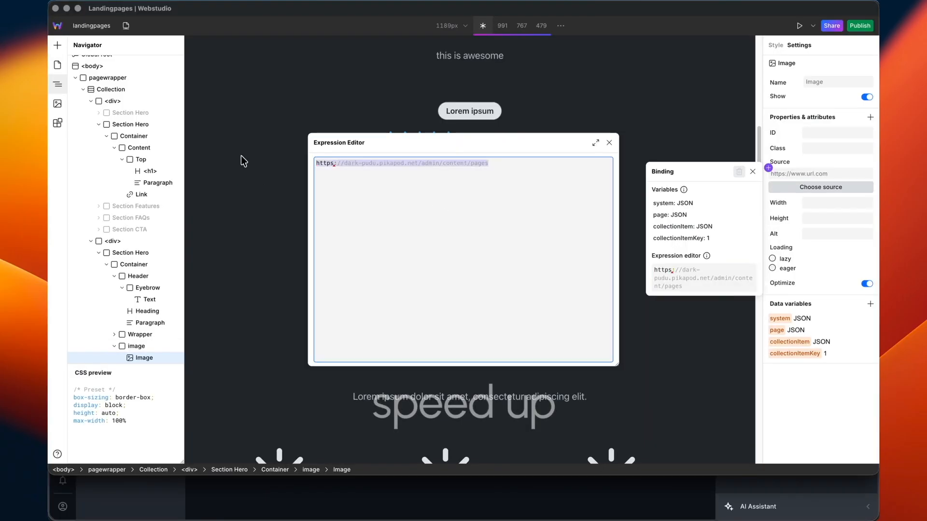
{"action": "type", "text": "\""}
{"action": "left_click_drag", "start_coordinate": [492, 169], "coordinate": [425, 166]}
{"action": "key", "text": "BackSpace"}
{"action": "type", "text": "assets/\" + "}
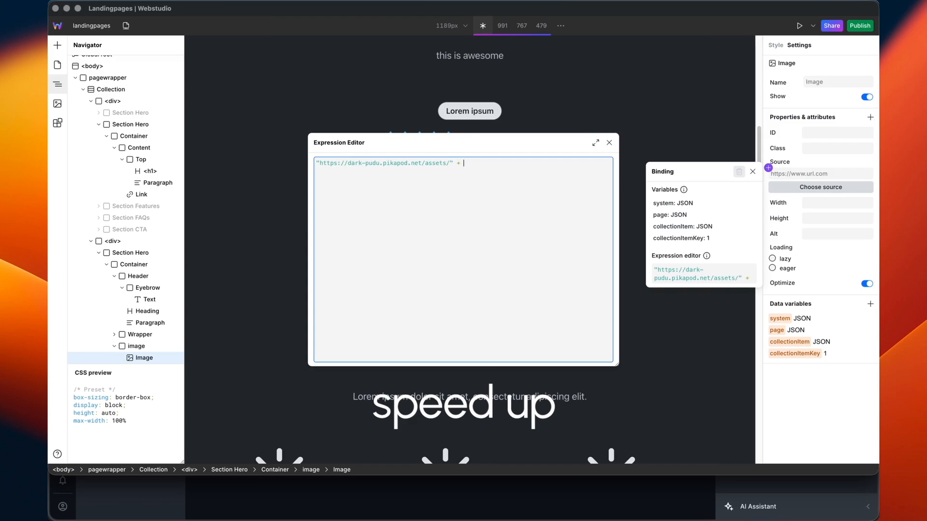
{"action": "type", "text": "collectionItem.item.image"}
{"action": "left_click", "coordinate": [609, 143]}
{"action": "left_click", "coordinate": [752, 172]}
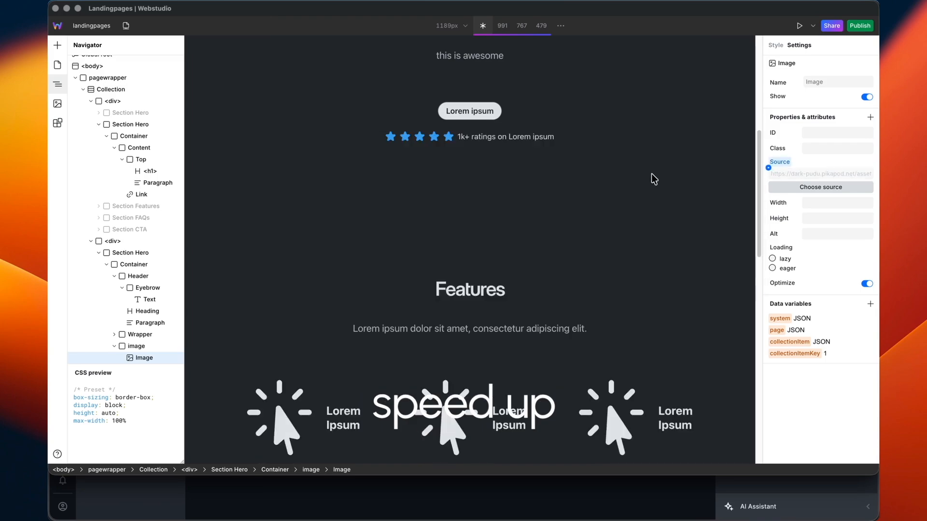
- Set the Image's loading to lazy and review its Source binding
{"action": "left_click", "coordinate": [772, 259]}
{"action": "left_click", "coordinate": [767, 167]}
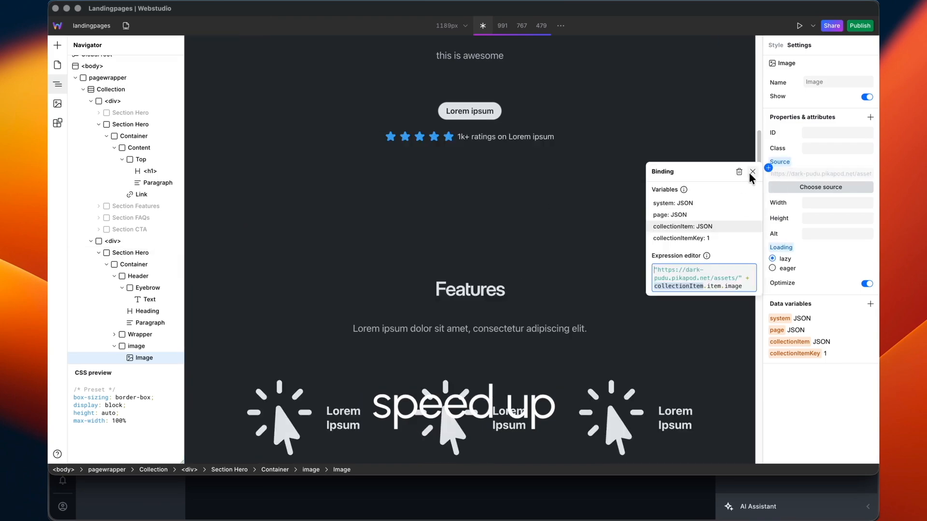
{"action": "left_click", "coordinate": [752, 171]}
- Bind the text content of the Paragraph in the Section Features header to collectionItem.item.subheading
{"action": "left_click", "coordinate": [449, 329]}
{"action": "left_click", "coordinate": [768, 115]}
{"action": "left_click", "coordinate": [751, 236]}
{"action": "left_click_drag", "start_coordinate": [520, 164], "coordinate": [252, 127]}
{"action": "type", "text": "c"}
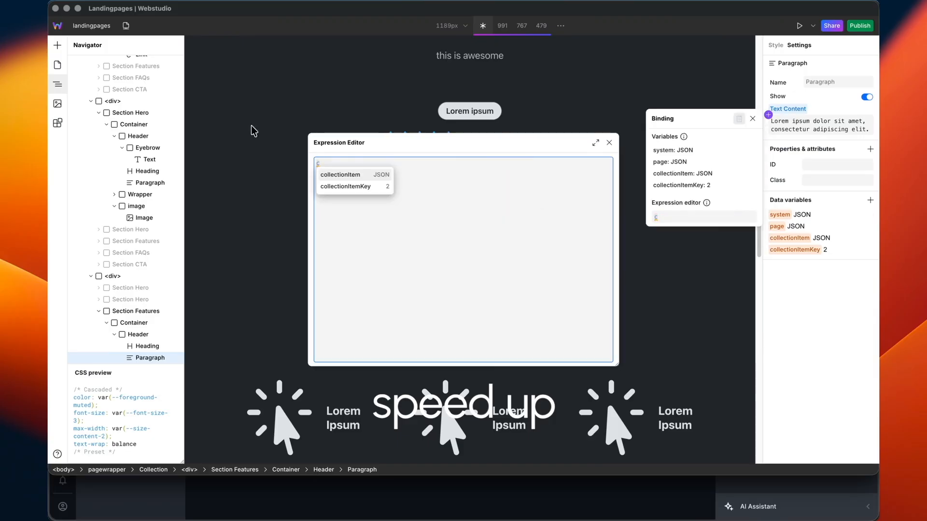
{"action": "type", "text": "ollectionItem.item.subheading"}
{"action": "left_click", "coordinate": [609, 142]}
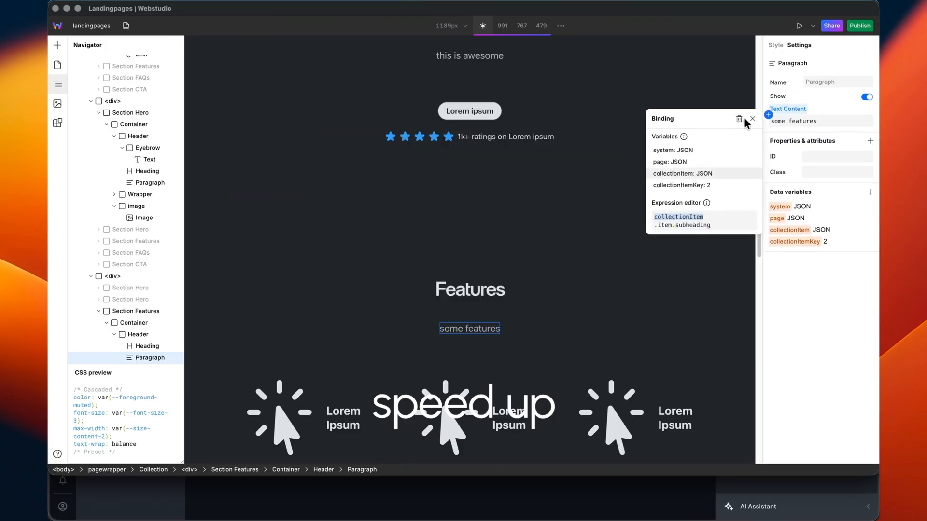
{"action": "left_click", "coordinate": [752, 119]}
- Delete the surplus Feature items in Section Features, keeping only the first three
{"action": "scroll", "coordinate": [366, 327], "scroll_direction": "down", "scroll_amount": 5}
{"action": "left_click", "coordinate": [367, 326]}
{"action": "left_click", "coordinate": [146, 347]}
{"action": "key", "text": "BackSpace"}
{"action": "key", "text": "BackSpace"}
{"action": "key", "text": "BackSpace"}
- Bind the first Feature's Paragraph text content to collectionItem.item["feature_1"]
{"action": "left_click", "coordinate": [294, 235]}
{"action": "left_click", "coordinate": [767, 115]}
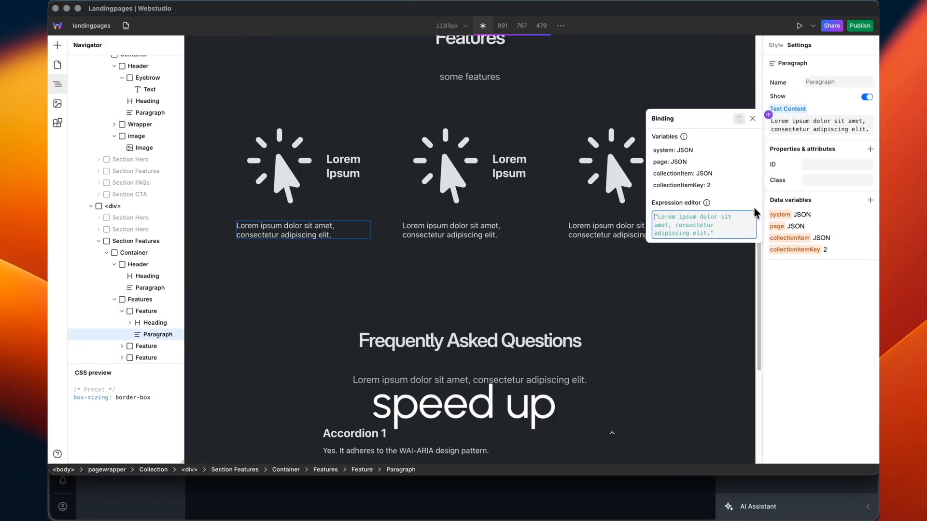
{"action": "left_click", "coordinate": [756, 212]}
{"action": "key", "text": "ctrl+a"}
{"action": "type", "text": "collectionItem.item[\"feature_1\"]"}
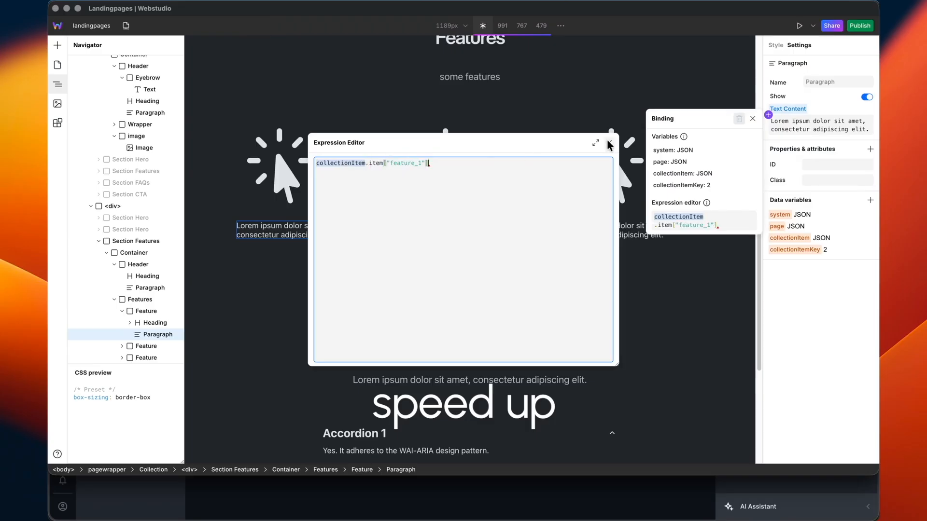
{"action": "left_click", "coordinate": [609, 142]}
{"action": "left_click", "coordinate": [752, 118]}
- Bind the second Feature's Paragraph text content to collectionItem.item["feature_2"]
{"action": "left_click", "coordinate": [487, 227]}
{"action": "left_click", "coordinate": [768, 115]}
{"action": "left_click", "coordinate": [754, 214]}
{"action": "key", "text": "super+a"}
{"action": "type", "text": "c"}
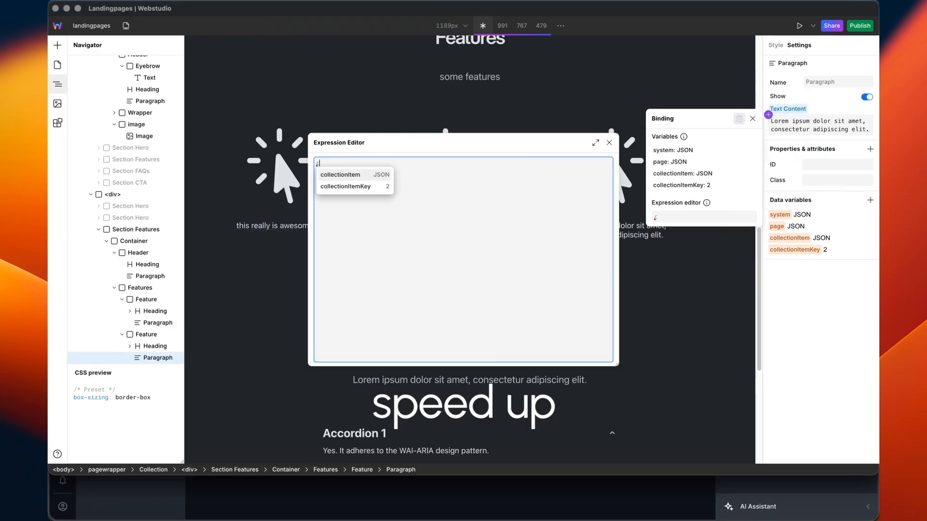
{"action": "type", "text": "ollectionItem.item[\"feature_2\"]"}
{"action": "left_click", "coordinate": [609, 143]}
{"action": "left_click", "coordinate": [752, 118]}
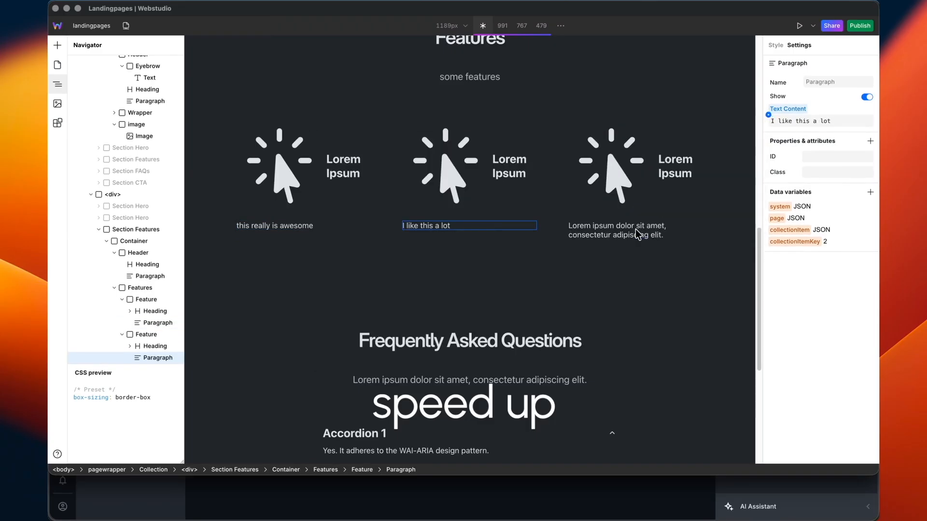
- Bind the third Feature's Paragraph text content to the feature_3 field of collectionItem.item
{"action": "left_click", "coordinate": [637, 234]}
{"action": "left_click", "coordinate": [767, 114]}
{"action": "left_click", "coordinate": [754, 213]}
{"action": "key", "text": "super+a"}
{"action": "type", "text": "collectionItem.item."}
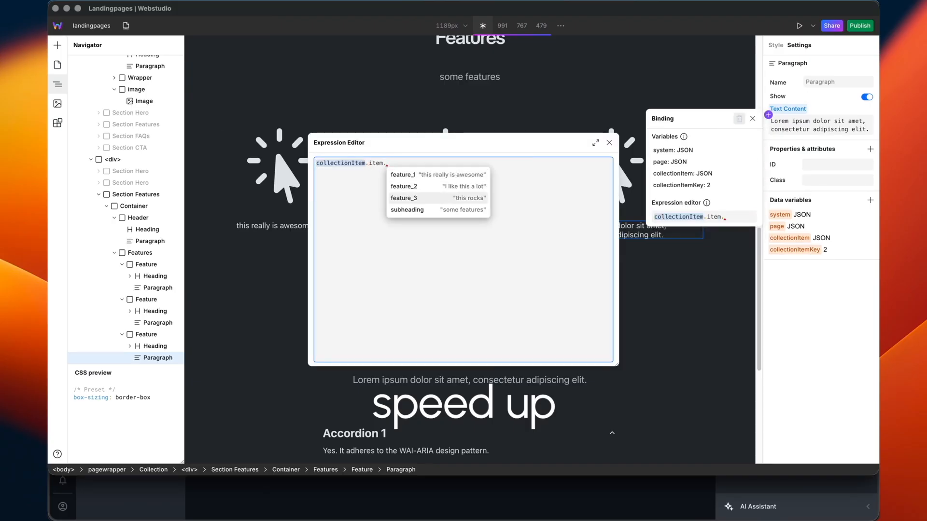
{"action": "key", "text": "Return"}
{"action": "left_click", "coordinate": [609, 143]}
{"action": "left_click", "coordinate": [752, 119]}
- Bind the text content of the Paragraph in the Section FAQs header to collectionItem.item.subheading
{"action": "scroll", "coordinate": [468, 317], "scroll_direction": "down", "scroll_amount": 1}
{"action": "left_click", "coordinate": [468, 317]}
{"action": "left_click", "coordinate": [768, 114]}
{"action": "left_click", "coordinate": [754, 214]}
{"action": "key", "text": "super+a"}
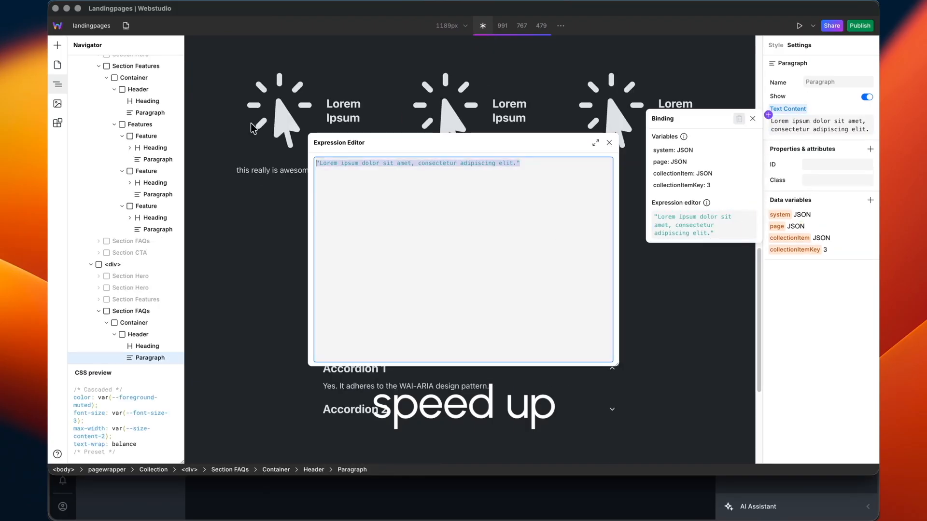
{"action": "type", "text": "collectionItem.item."}
{"action": "left_click", "coordinate": [415, 188]}
{"action": "left_click", "coordinate": [609, 143]}
{"action": "left_click", "coordinate": [751, 119]}
- Insert a Collection inside the Accordion of Section FAQs
{"action": "scroll", "coordinate": [422, 343], "scroll_direction": "down", "scroll_amount": 1}
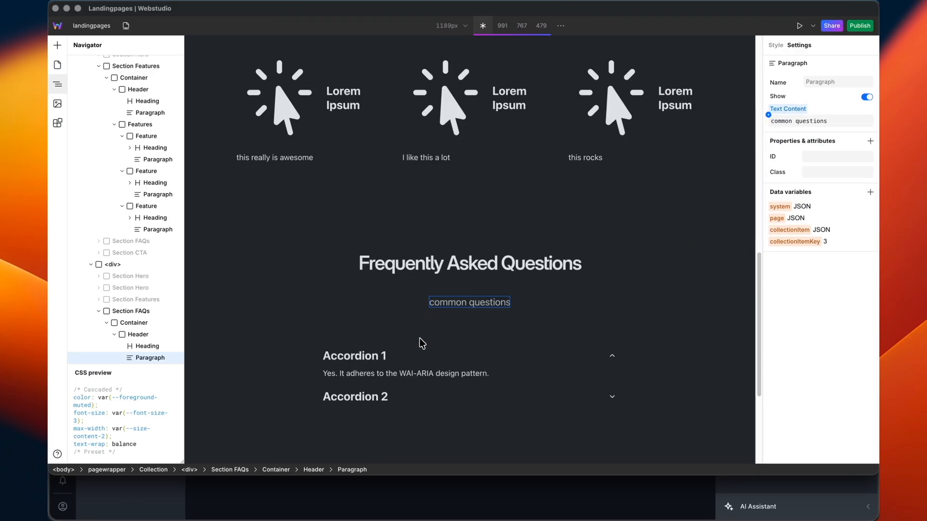
{"action": "left_click", "coordinate": [422, 344]}
{"action": "left_click", "coordinate": [333, 354]}
{"action": "scroll", "coordinate": [145, 294], "scroll_direction": "down", "scroll_amount": 1}
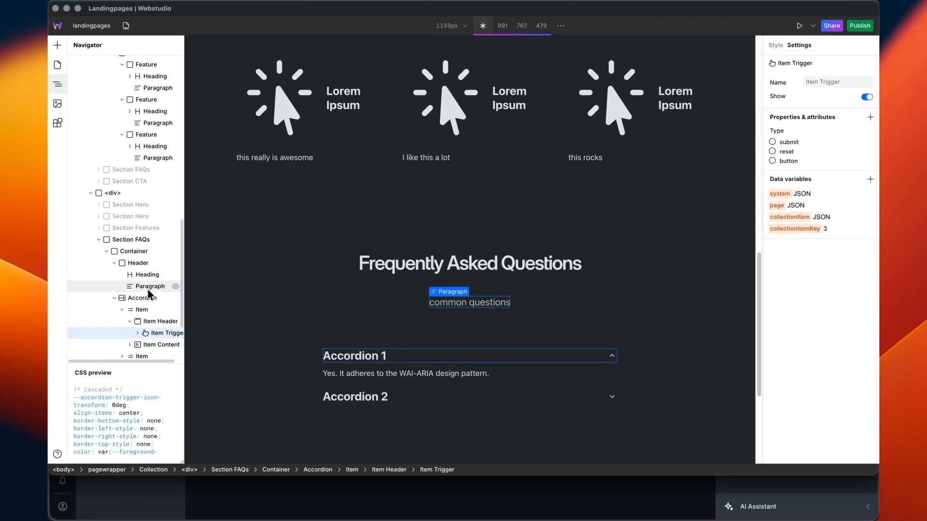
{"action": "left_click", "coordinate": [122, 309]}
{"action": "left_click", "coordinate": [134, 299]}
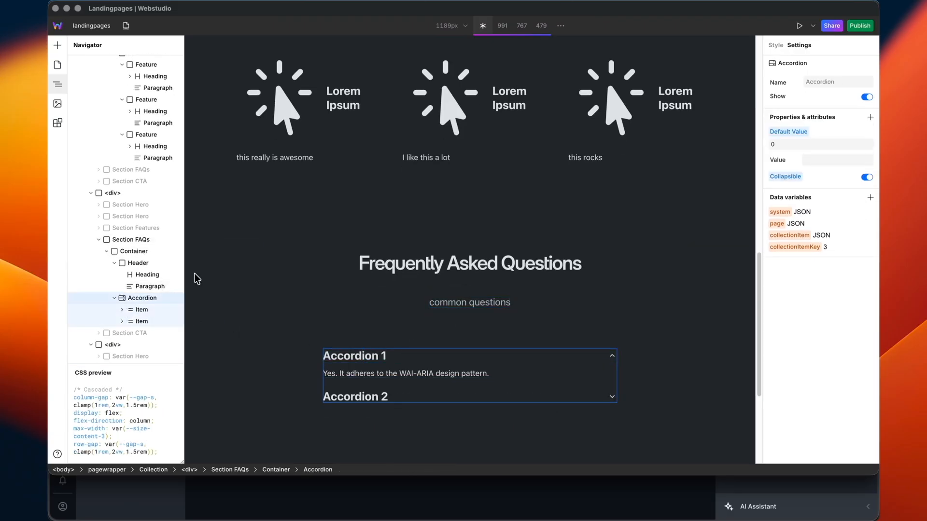
{"action": "type", "text": "aco"}
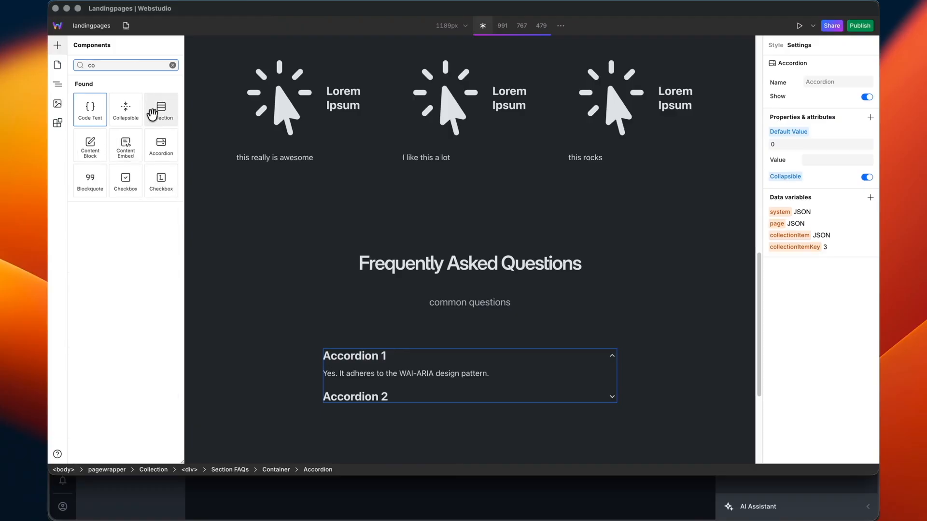
{"action": "left_click", "coordinate": [152, 114]}
- Move the Accordion's first Item into the new Collection
{"action": "scroll", "coordinate": [121, 271], "scroll_direction": "down", "scroll_amount": 1}
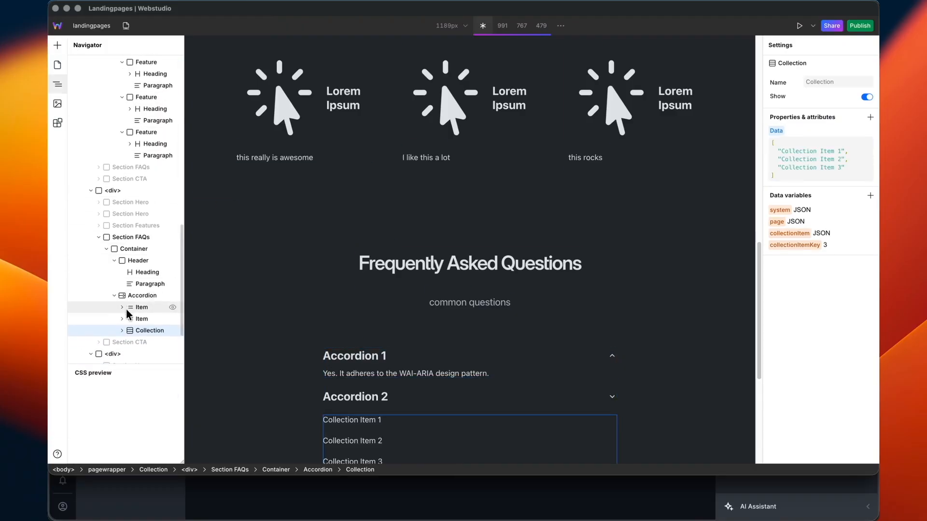
{"action": "left_click", "coordinate": [121, 330]}
{"action": "scroll", "coordinate": [141, 299], "scroll_direction": "down", "scroll_amount": 2}
{"action": "left_click", "coordinate": [138, 248]}
{"action": "left_click", "coordinate": [140, 236]}
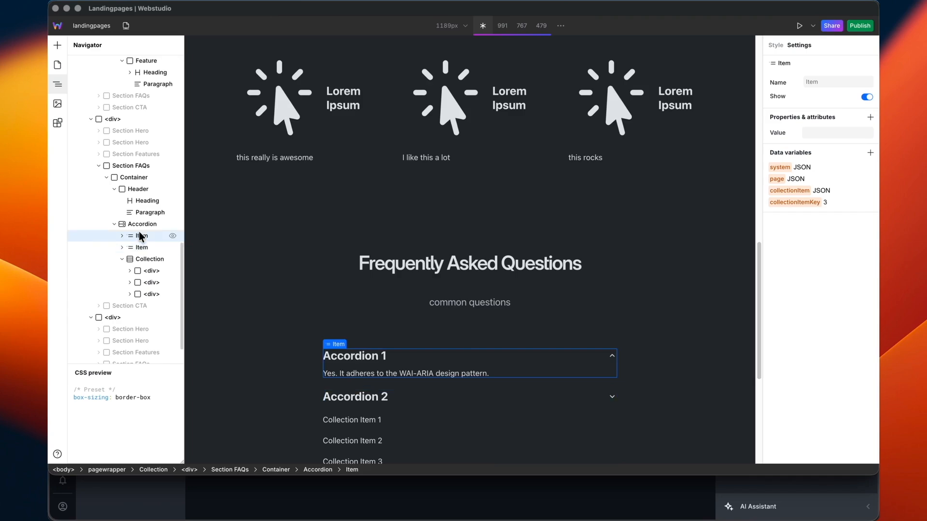
{"action": "left_click_drag", "start_coordinate": [141, 236], "coordinate": [150, 268]}
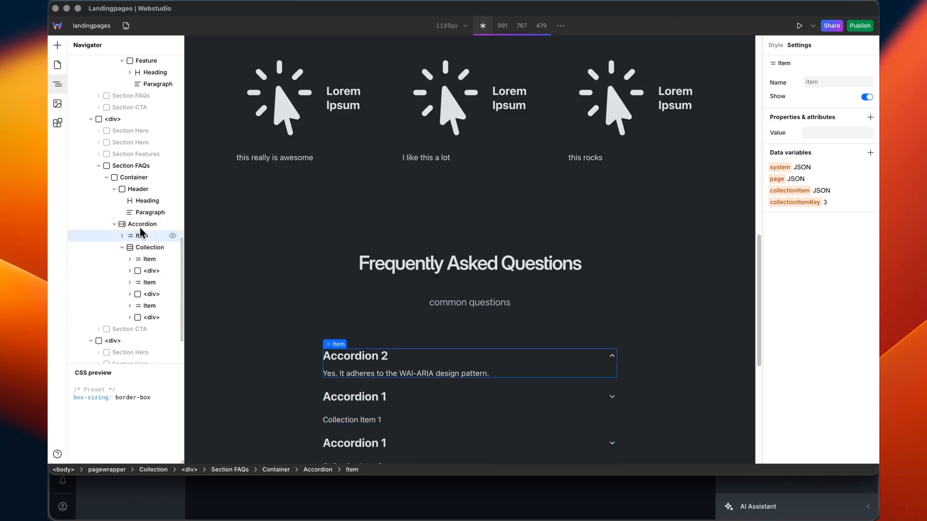
- Delete the Accordion's remaining standalone Item and the placeholder div inside the Collection
{"action": "key", "text": "Delete"}
{"action": "left_click", "coordinate": [147, 255]}
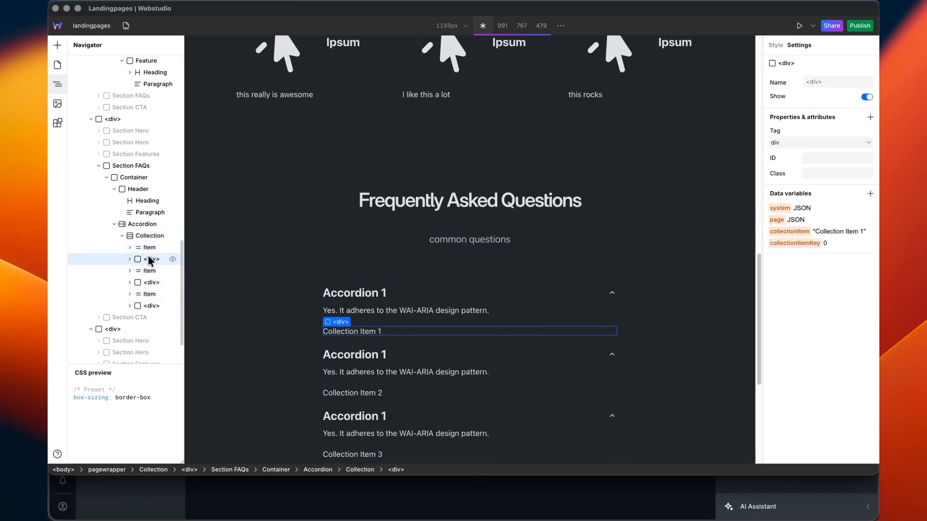
{"action": "key", "text": "Delete"}
- Bind the Data of the Accordion's Collection to collectionItem.item.faqs
{"action": "left_click", "coordinate": [147, 237]}
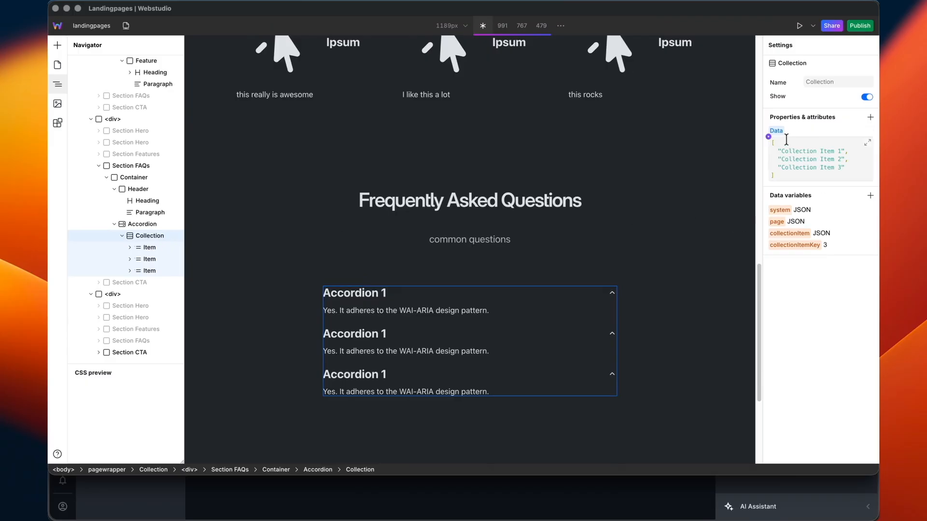
{"action": "left_click", "coordinate": [768, 137]}
{"action": "left_click", "coordinate": [751, 240]}
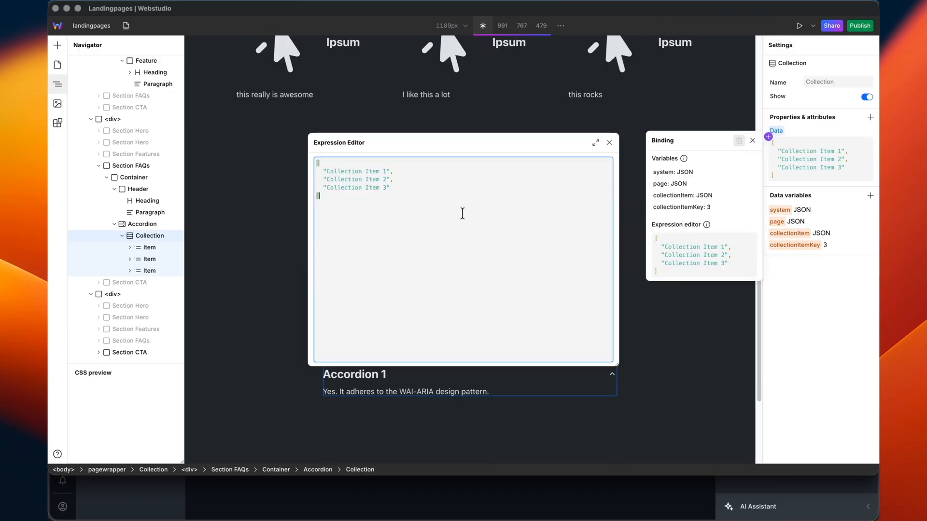
{"action": "left_click_drag", "start_coordinate": [462, 213], "coordinate": [323, 159]}
{"action": "key", "text": "BackSpace"}
{"action": "type", "text": "c"}
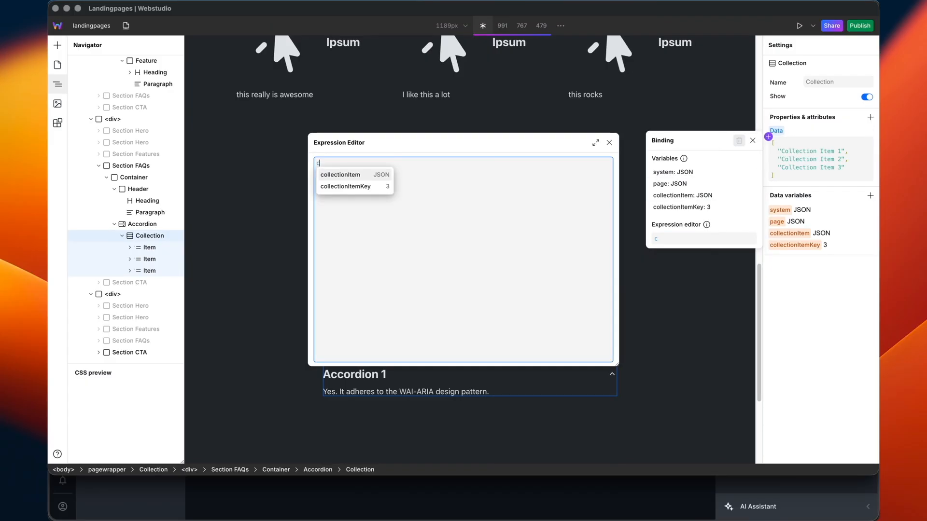
{"action": "key", "text": "Return"}
{"action": "type", "text": "."}
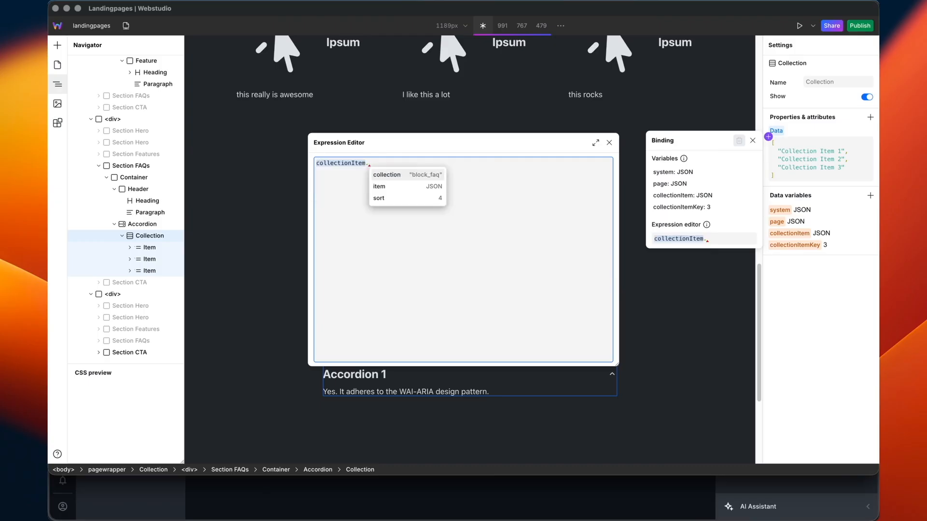
{"action": "key", "text": "Down"}
{"action": "key", "text": "Return"}
{"action": "type", "text": "."}
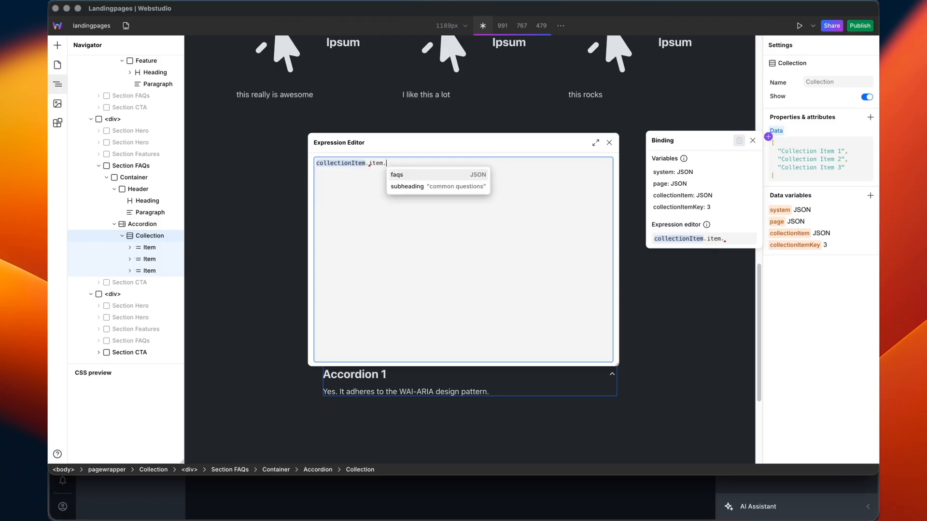
{"action": "key", "text": "Return"}
{"action": "type", "text": "."}
{"action": "key", "text": "BackSpace"}
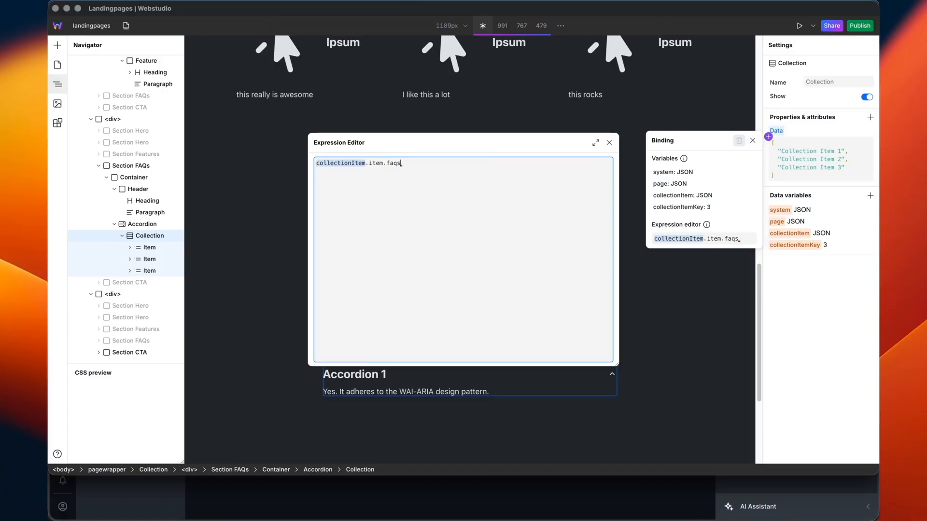
{"action": "left_click", "coordinate": [610, 142]}
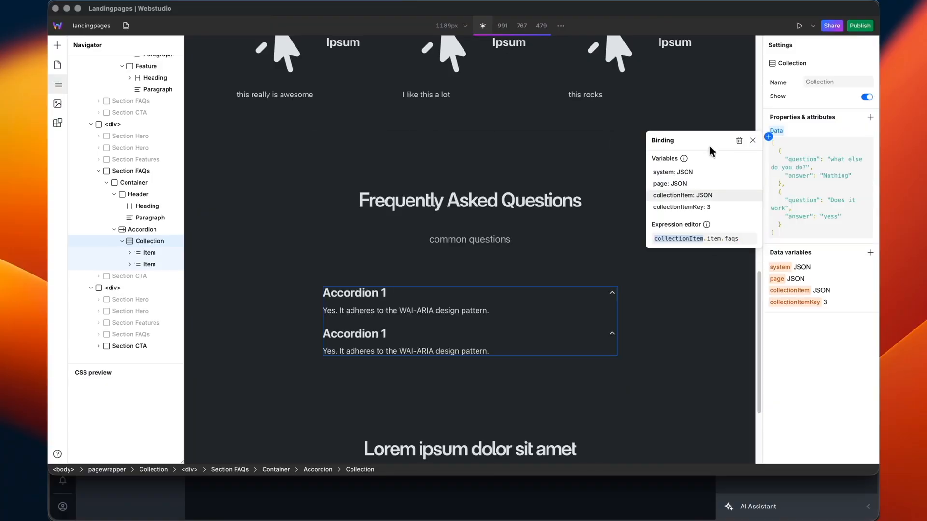
- Bind the Text Content of the Accordion item's header text to collectionItem.question
{"action": "left_click", "coordinate": [752, 140]}
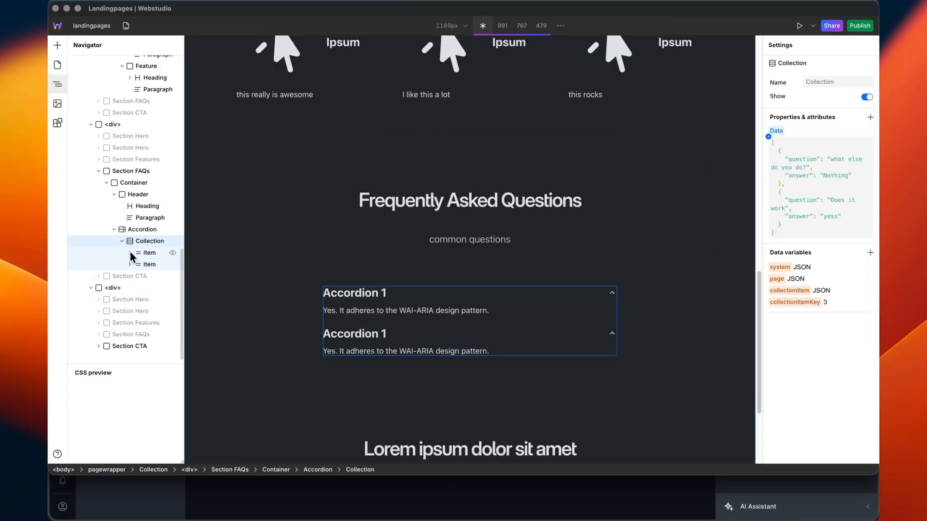
{"action": "left_click", "coordinate": [362, 293]}
{"action": "left_click", "coordinate": [769, 116]}
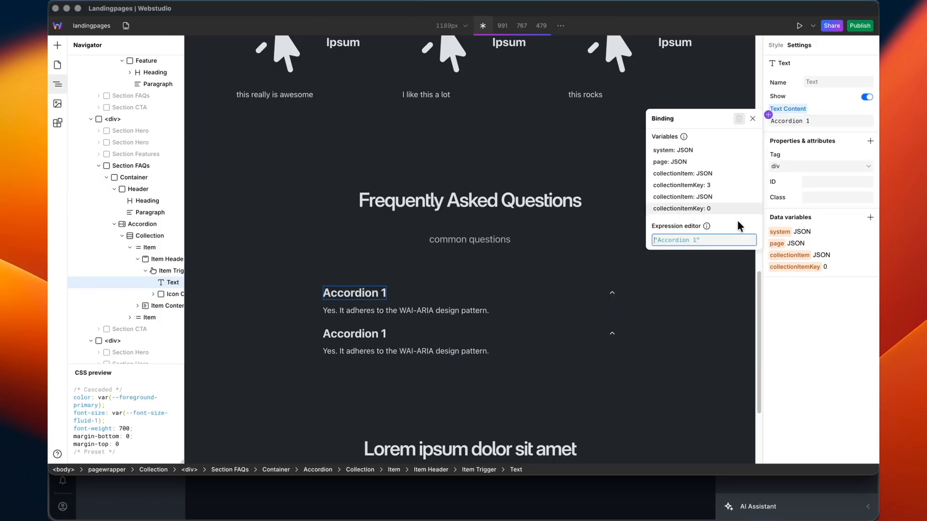
{"action": "left_click", "coordinate": [749, 241]}
{"action": "type", "text": "c"}
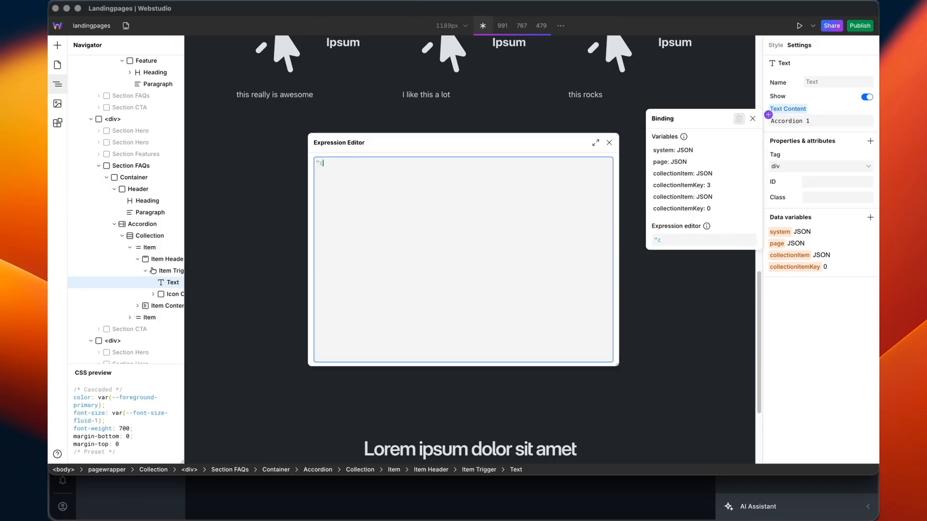
{"action": "type", "text": "ollectionItem."}
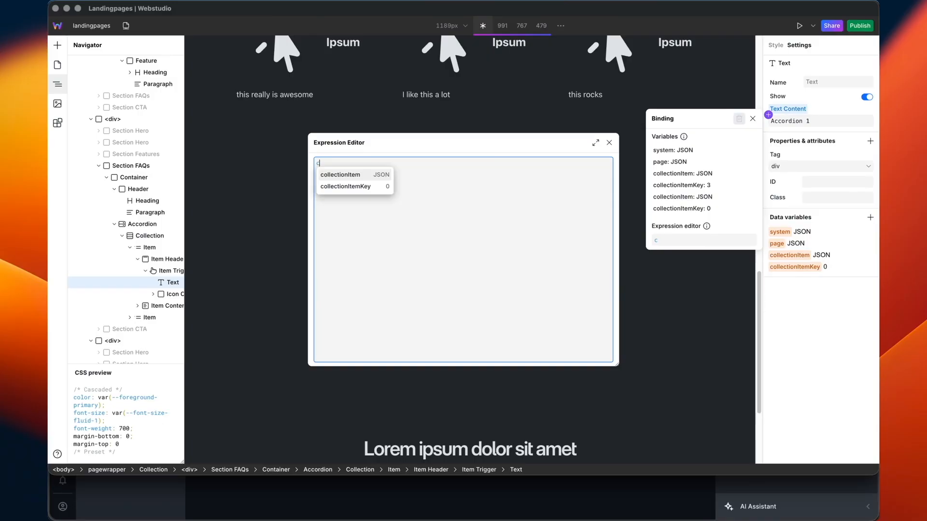
{"action": "key", "text": "Down"}
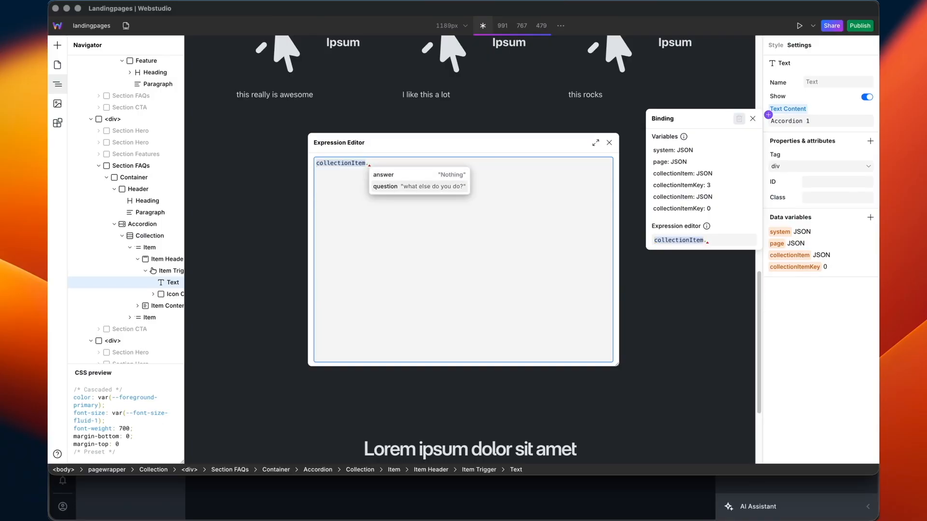
{"action": "key", "text": "Return"}
{"action": "left_click", "coordinate": [610, 143]}
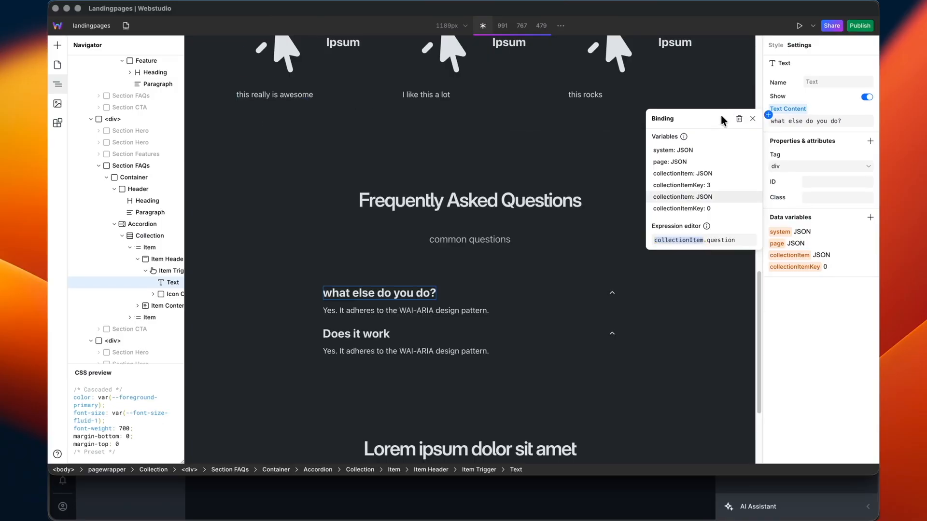
{"action": "left_click", "coordinate": [753, 118]}
- Bind the Text Content of the Accordion item's answer text to collectionItem.answer
{"action": "left_click", "coordinate": [455, 311]}
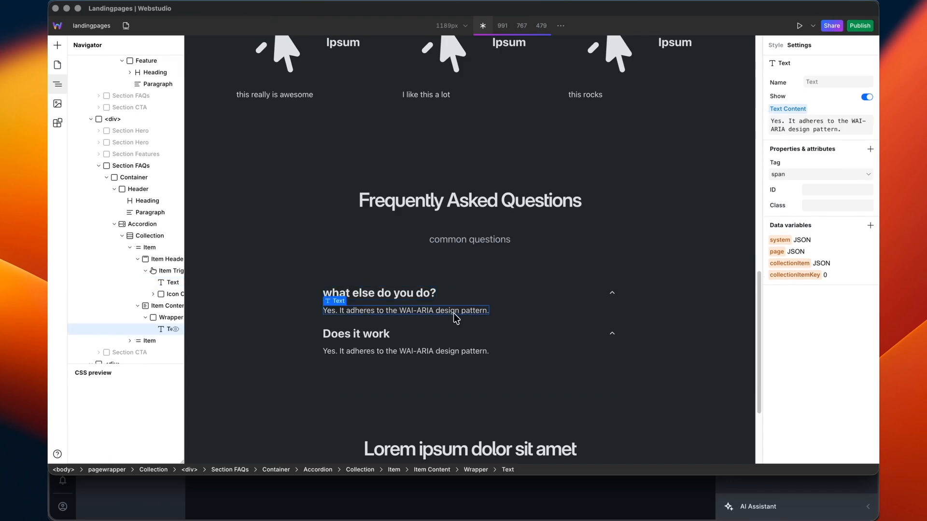
{"action": "left_click", "coordinate": [768, 114]}
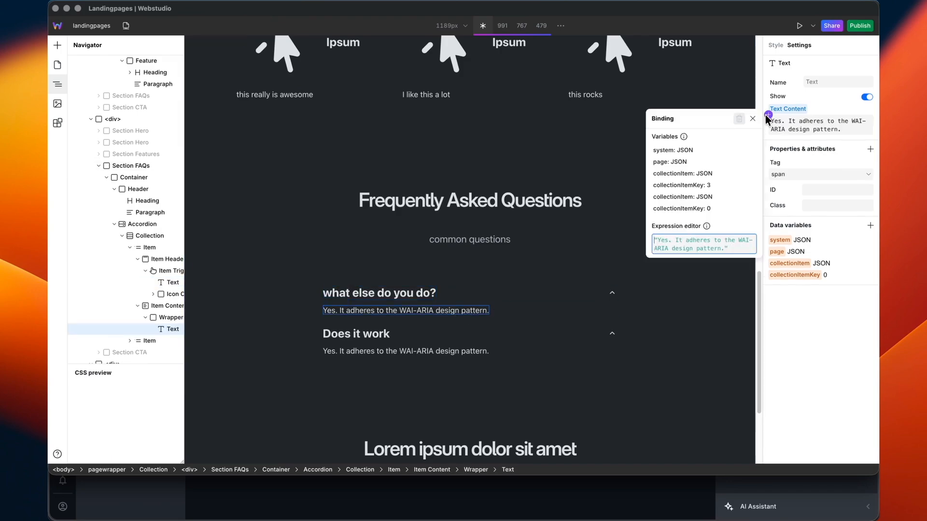
{"action": "left_click", "coordinate": [751, 239]}
{"action": "key", "text": "super+a"}
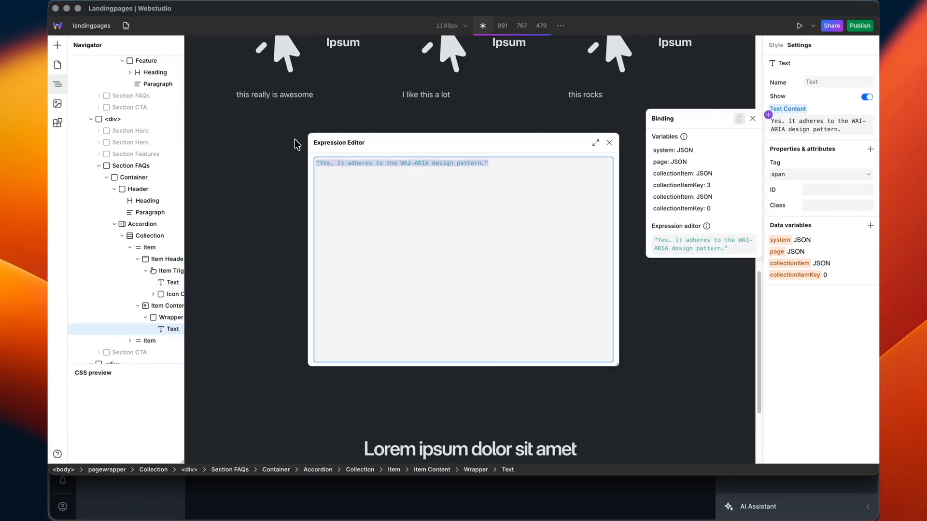
{"action": "type", "text": "c"}
{"action": "key", "text": "Return"}
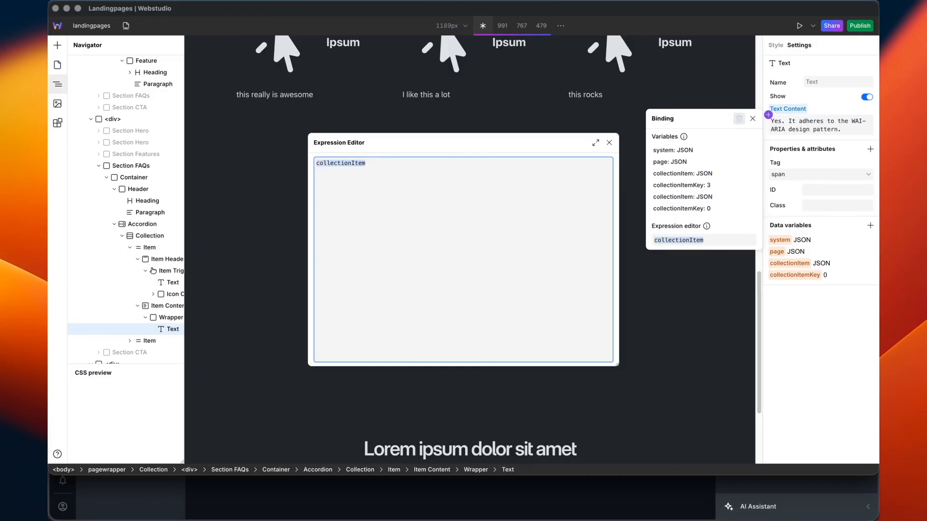
{"action": "type", "text": "."}
{"action": "key", "text": "Return"}
{"action": "left_click", "coordinate": [609, 143]}
{"action": "left_click", "coordinate": [752, 118]}
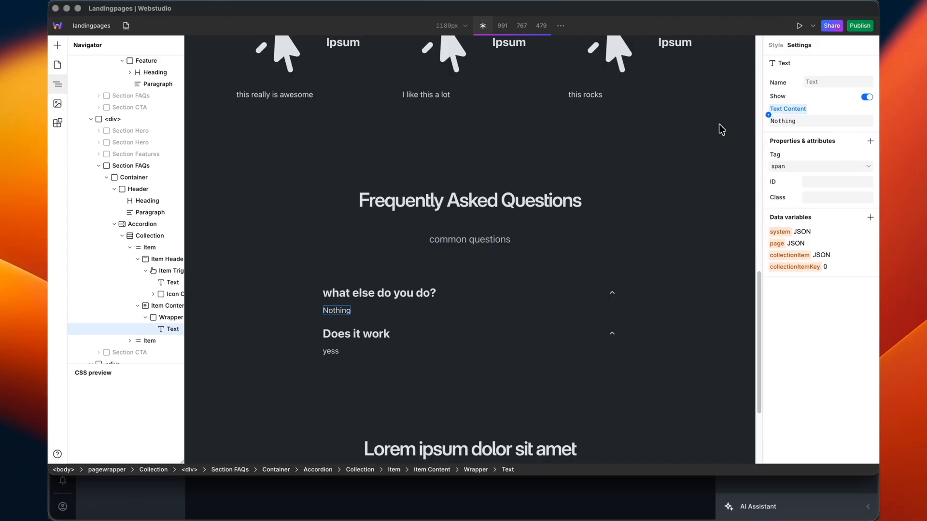
- Select the visible Section CTA below the FAQs and examine its Show setting
{"action": "scroll", "coordinate": [468, 377], "scroll_direction": "down", "scroll_amount": 3}
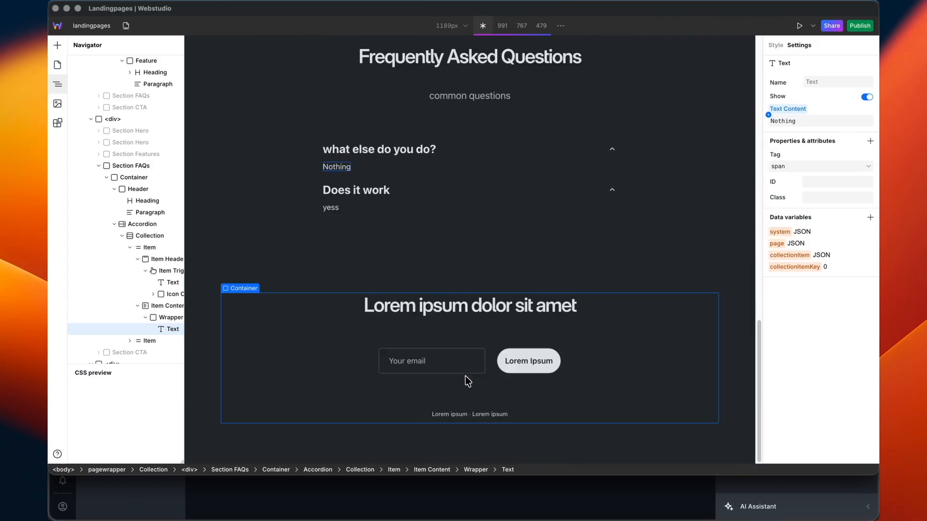
{"action": "left_click", "coordinate": [282, 337]}
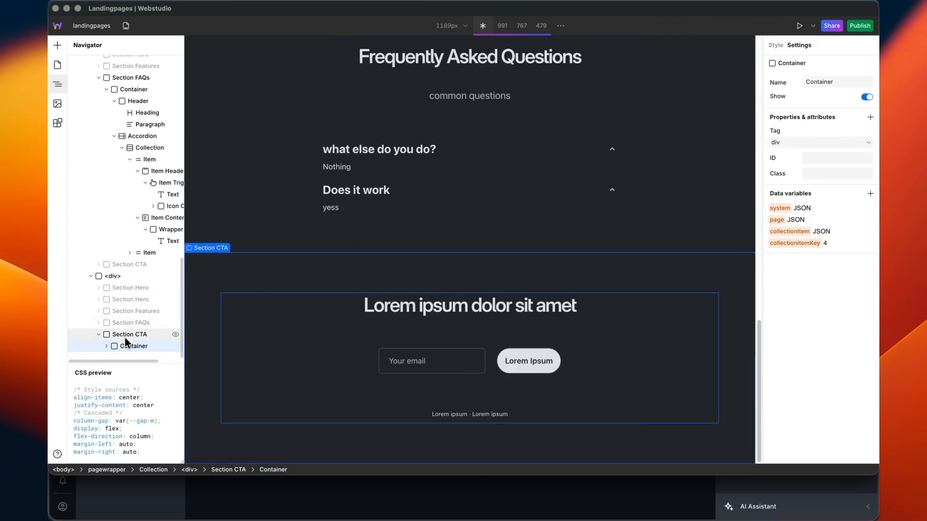
{"action": "left_click", "coordinate": [129, 335]}
{"action": "left_click", "coordinate": [866, 96]}
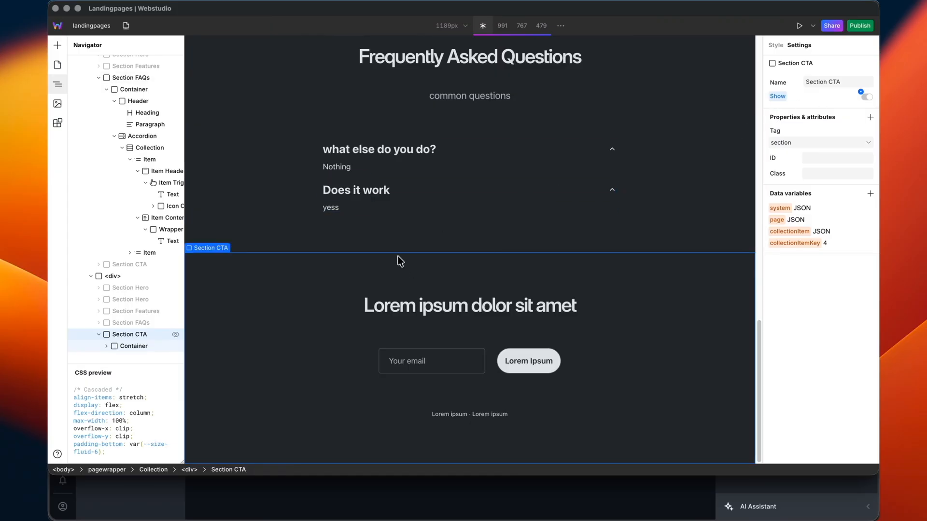
- Open the page settings of the landingpages page
{"action": "left_click", "coordinate": [57, 65]}
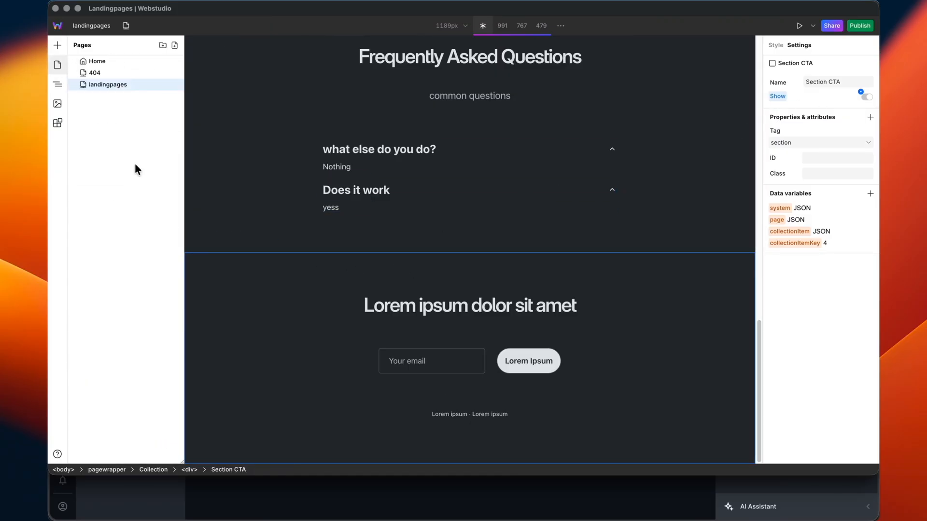
{"action": "left_click", "coordinate": [170, 85]}
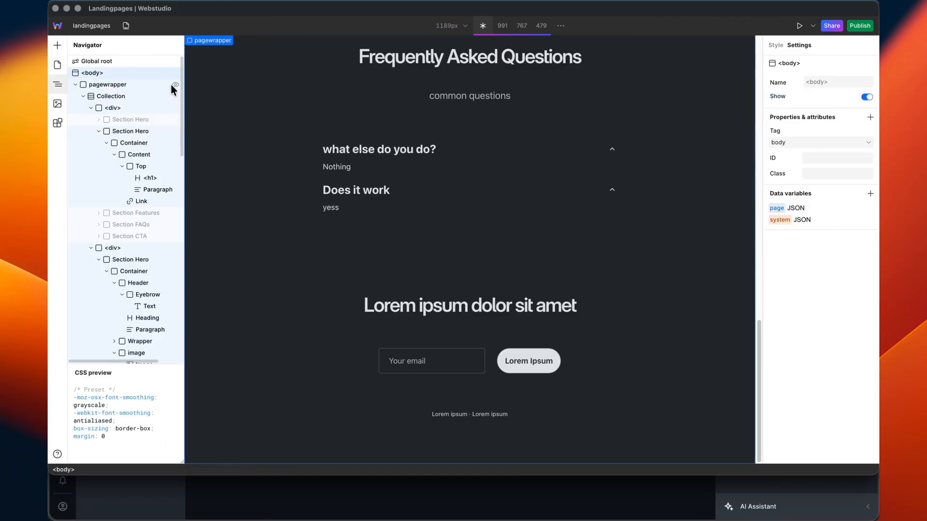
{"action": "left_click", "coordinate": [57, 68]}
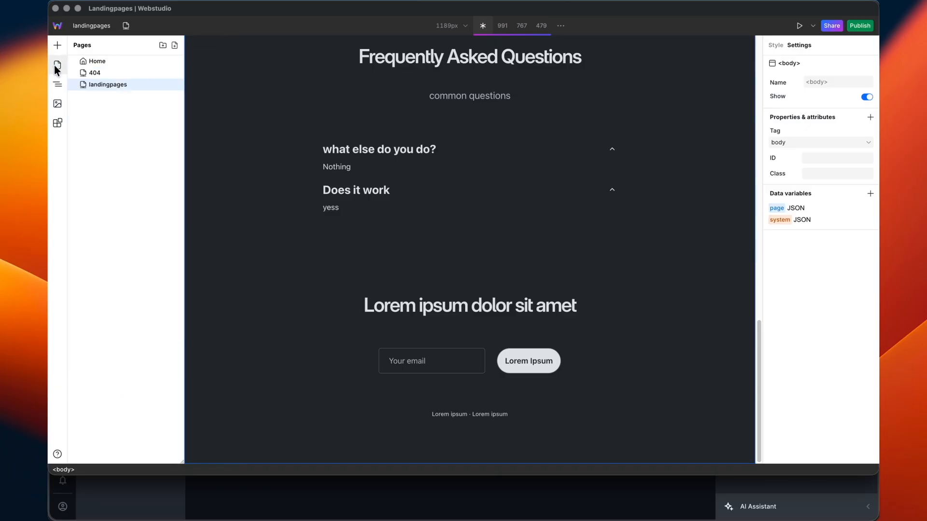
{"action": "left_click", "coordinate": [173, 85]}
{"action": "scroll", "coordinate": [244, 180], "scroll_direction": "down", "scroll_amount": 1}
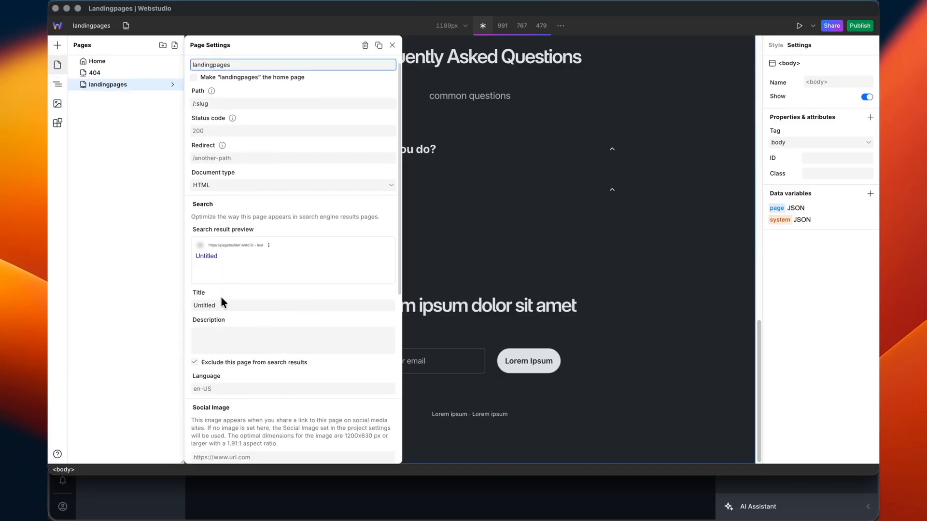
- Bind the landingpages page's Title to page.data.data.pages[0].seo.title
{"action": "left_click", "coordinate": [191, 300]}
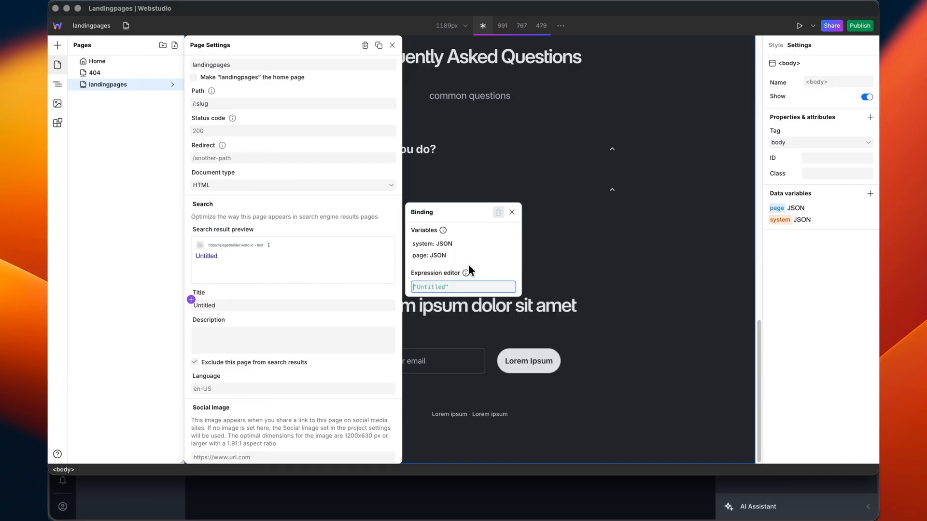
{"action": "left_click", "coordinate": [509, 287]}
{"action": "key", "text": "super+a"}
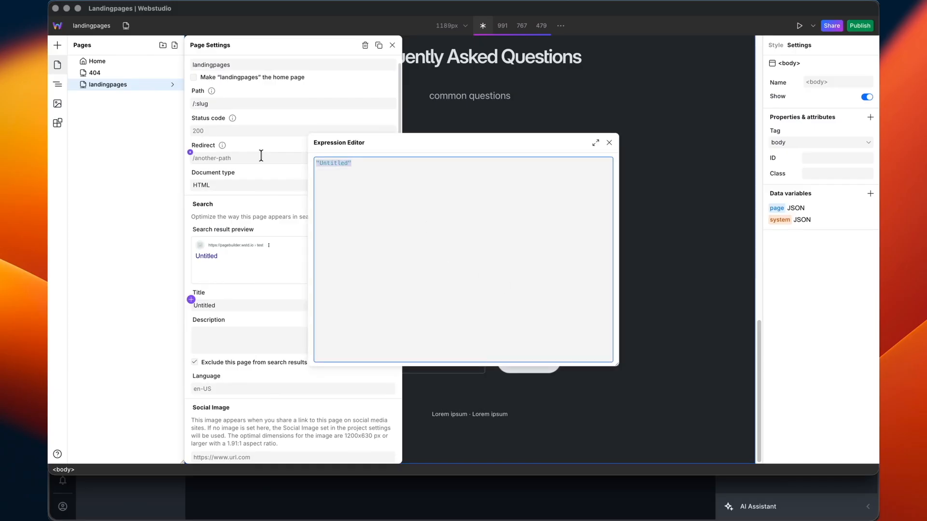
{"action": "type", "text": "page."}
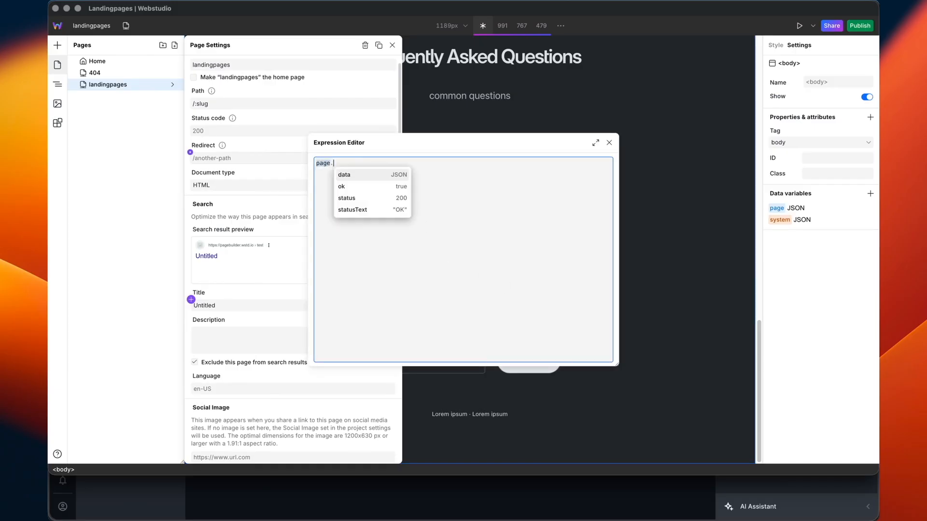
{"action": "type", "text": "data.data.pages."}
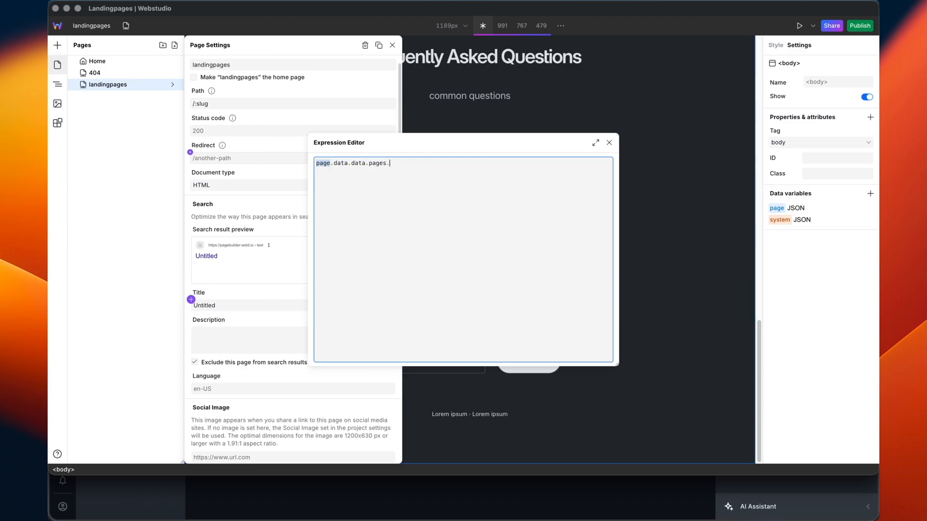
{"action": "key", "text": "Return"}
{"action": "type", "text": "."}
{"action": "key", "text": "Down"}
{"action": "key", "text": "Down"}
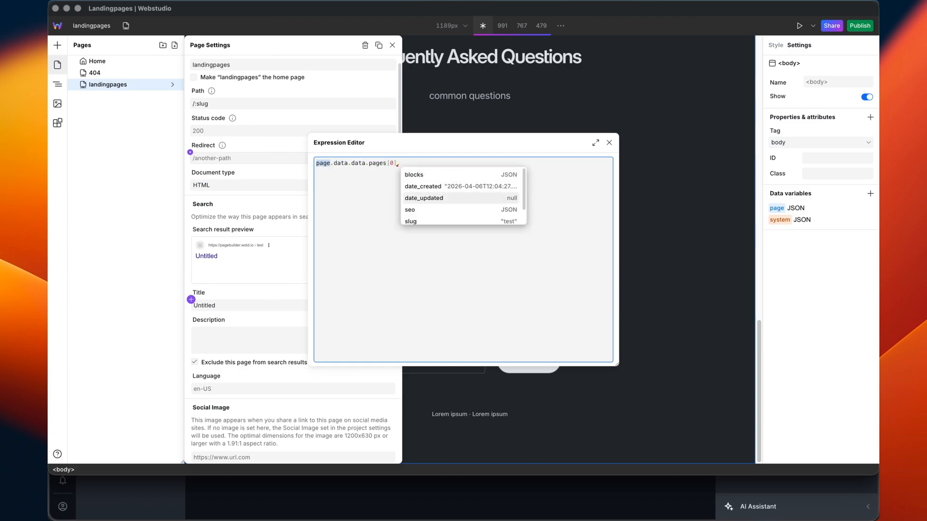
{"action": "key", "text": "Down"}
{"action": "key", "text": "Return"}
{"action": "type", "text": "."}
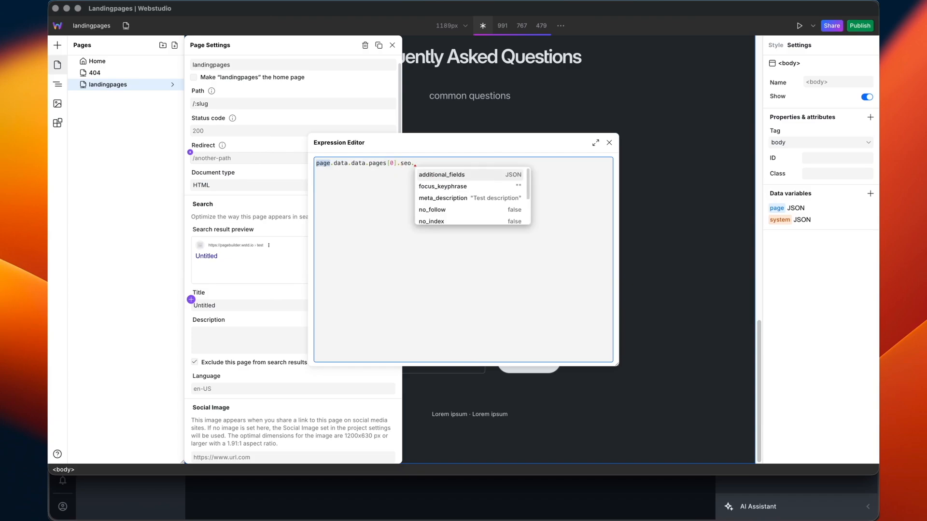
{"action": "key", "text": "Down"}
{"action": "key", "text": "Down"}
{"action": "key", "text": "Down"}
{"action": "key", "text": "Down"}
{"action": "key", "text": "Down"}
{"action": "key", "text": "Down"}
{"action": "key", "text": "Down"}
{"action": "key", "text": "Down"}
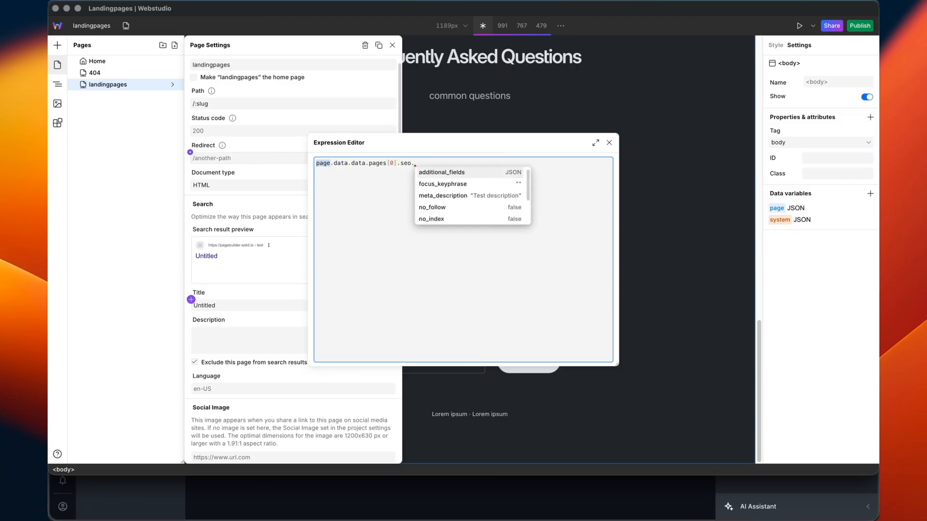
{"action": "key", "text": "Up"}
{"action": "key", "text": "Return"}
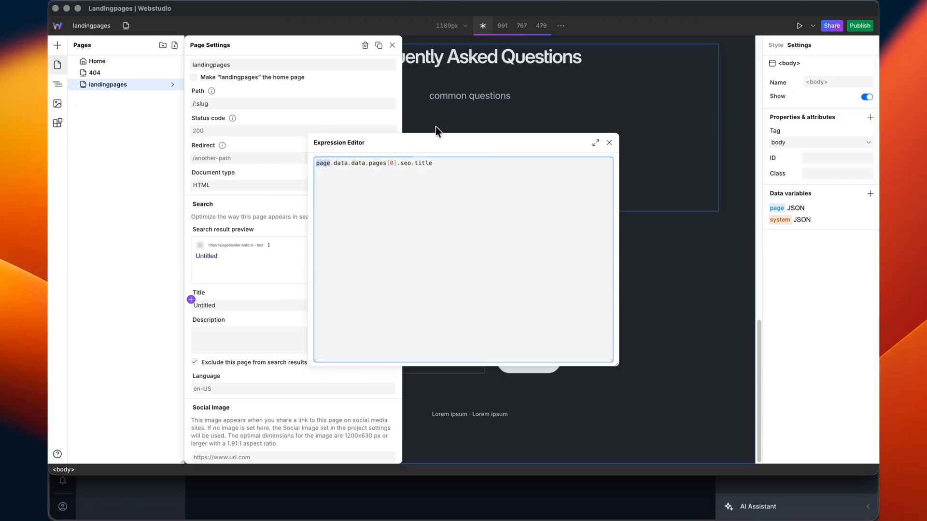
{"action": "left_click", "coordinate": [605, 142]}
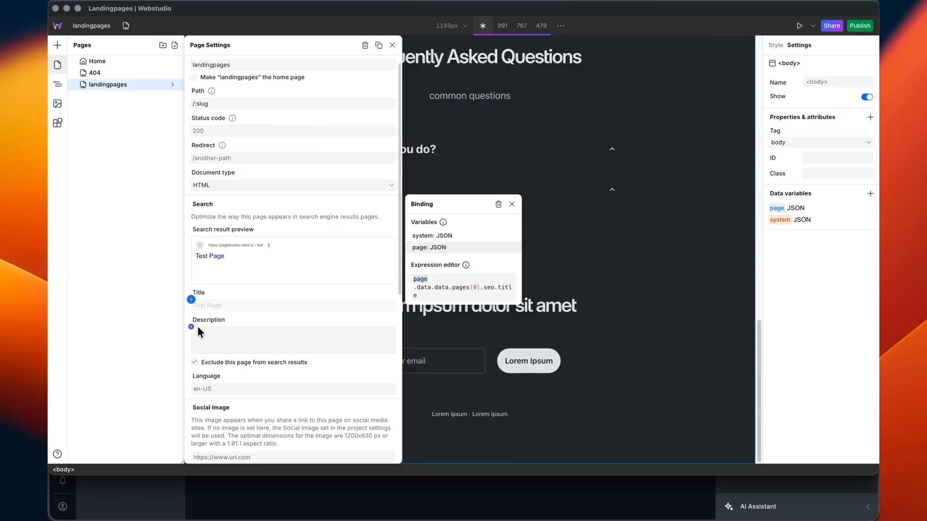
- Bind the page's Description to page.data.data.pages[0].seo["meta_description"] and turn off excluding the page from search results
{"action": "left_click", "coordinate": [191, 327]}
{"action": "left_click", "coordinate": [506, 286]}
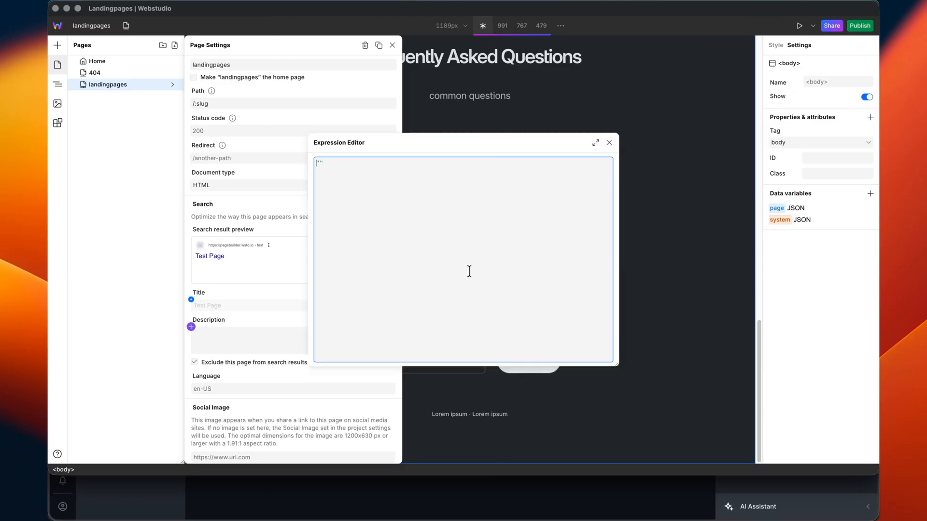
{"action": "type", "text": "pa"}
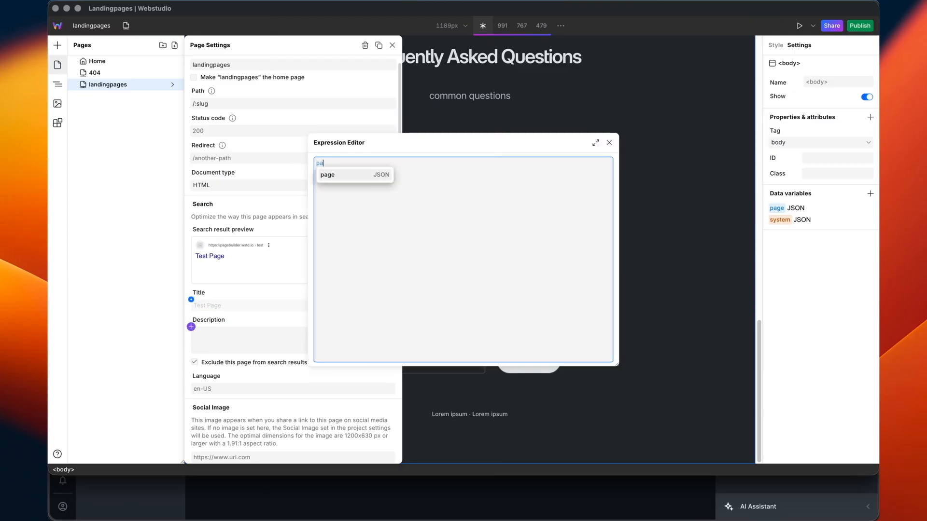
{"action": "type", "text": "ge.data"}
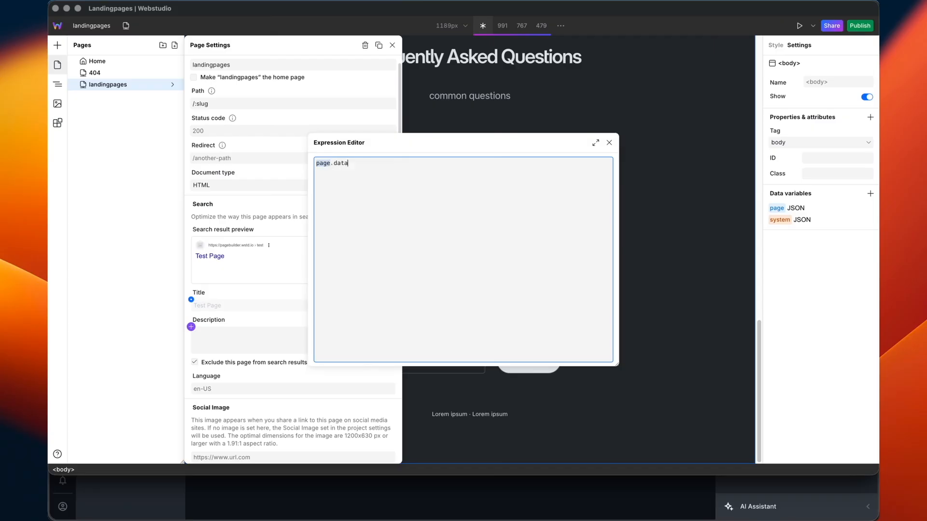
{"action": "type", "text": ".data.pages."}
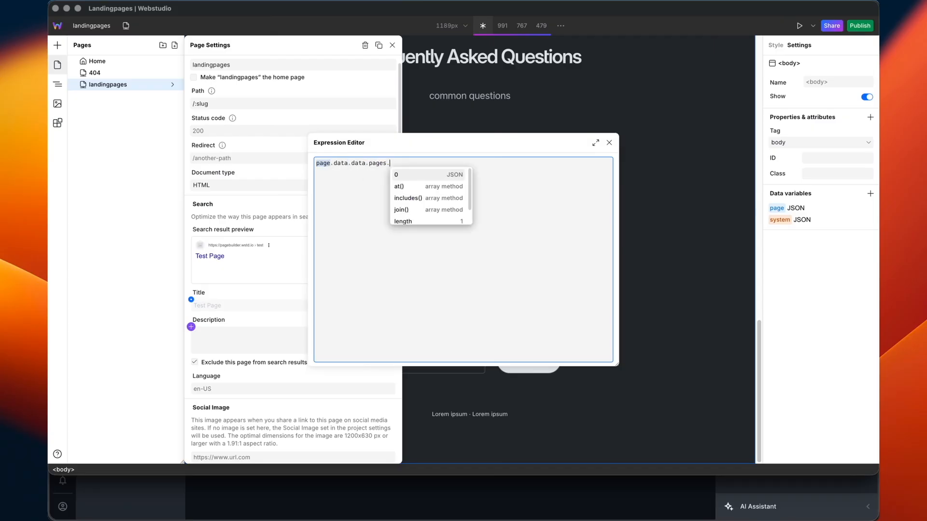
{"action": "key", "text": "Return"}
{"action": "type", "text": ".seo"}
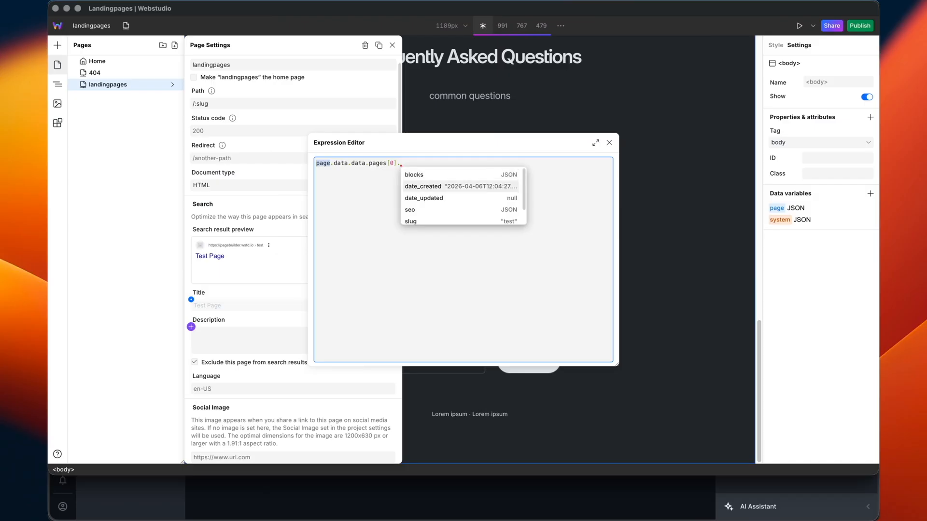
{"action": "type", "text": "."}
{"action": "key", "text": "Return"}
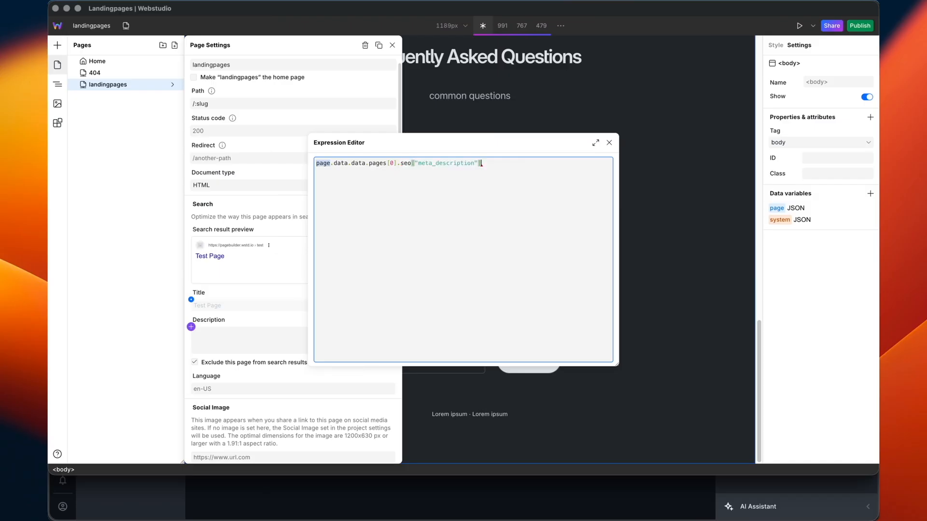
{"action": "left_click", "coordinate": [604, 143]}
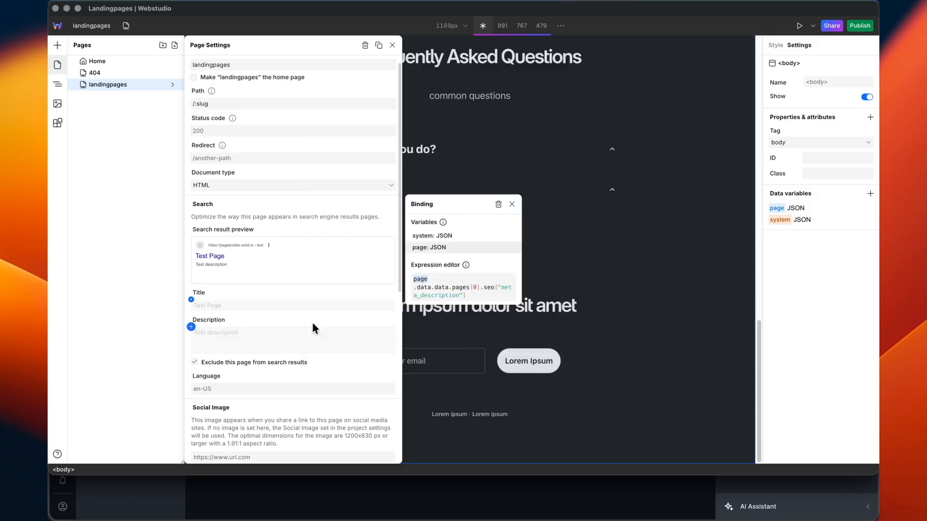
{"action": "left_click", "coordinate": [227, 364]}
{"action": "left_click", "coordinate": [392, 45]}
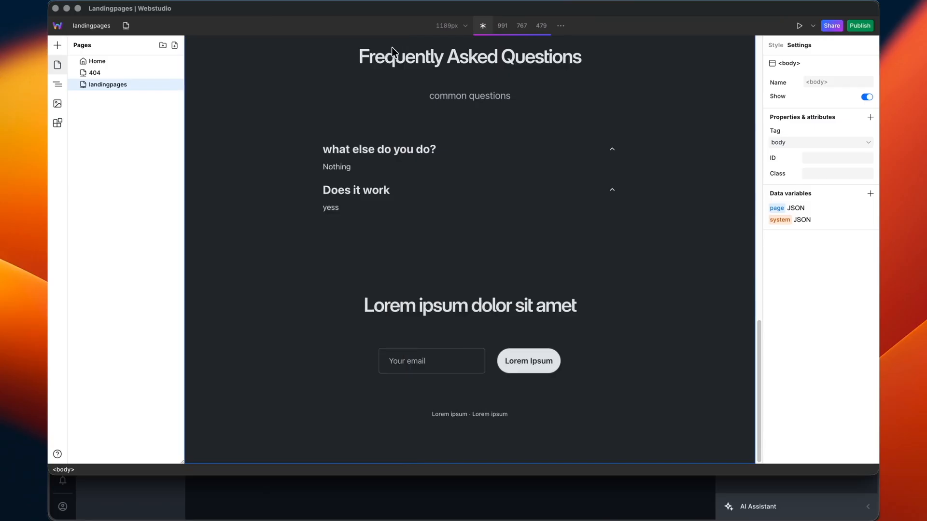
- Publish the site to the pagebuilder.wstd.io domain
{"action": "scroll", "coordinate": [501, 162], "scroll_direction": "up", "scroll_amount": 3}
{"action": "scroll", "coordinate": [497, 179], "scroll_direction": "up", "scroll_amount": 10}
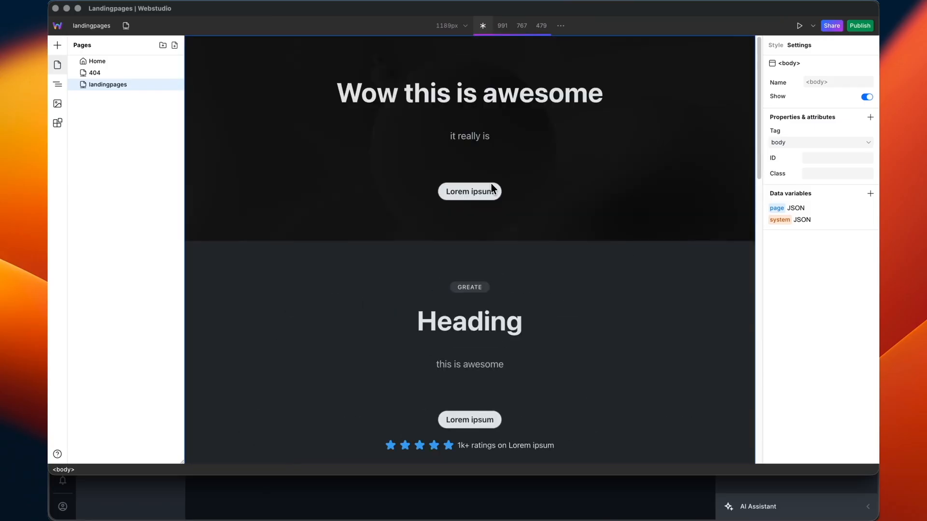
{"action": "left_click", "coordinate": [855, 26]}
{"action": "left_click", "coordinate": [821, 102]}
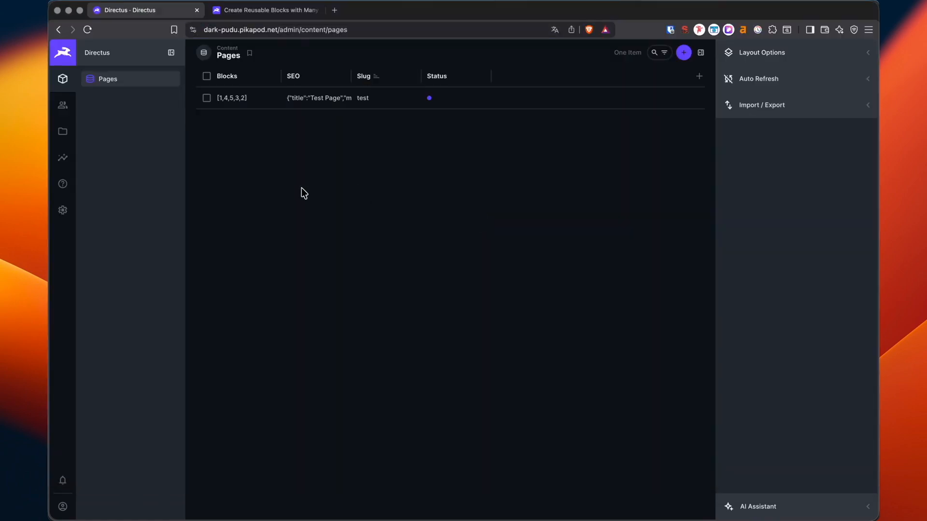
- Switch to Directus and start a new item in Pages with the slug fitness and the status Published
{"action": "left_click", "coordinate": [684, 52]}
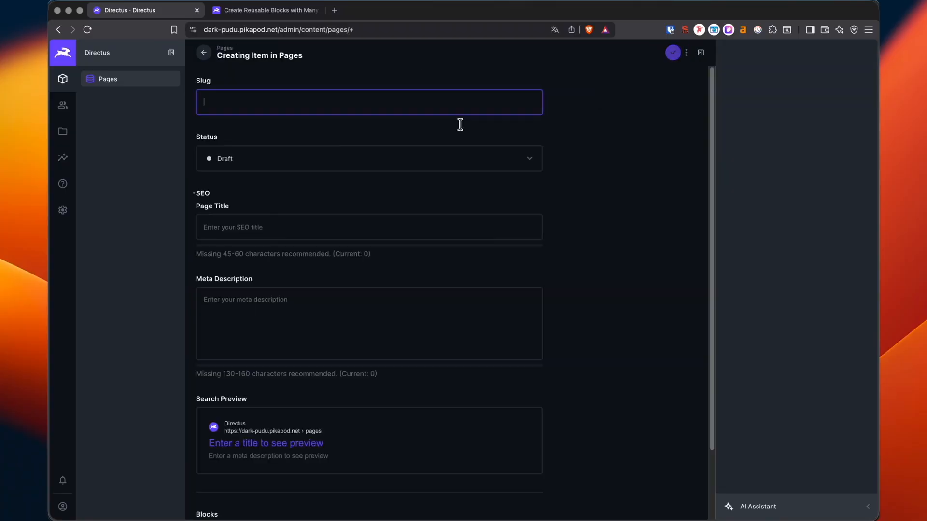
{"action": "type", "text": "fitness"}
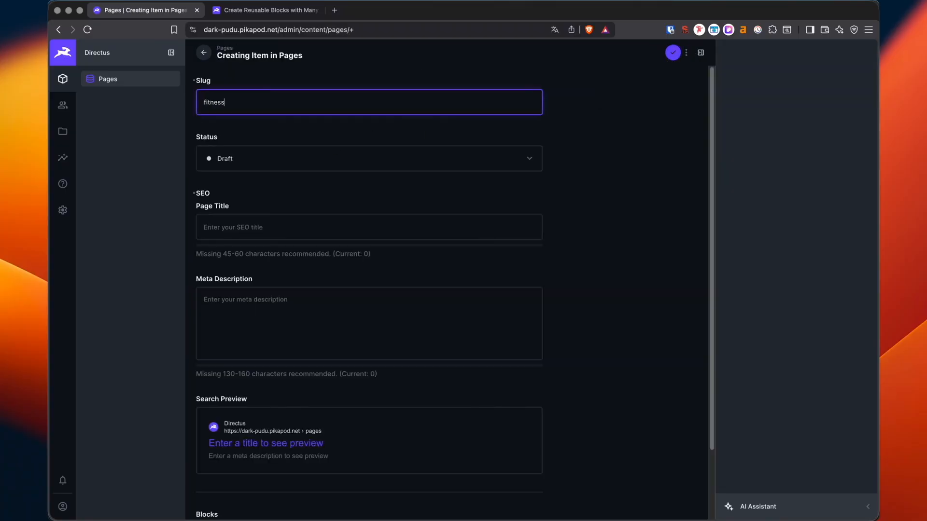
{"action": "left_click", "coordinate": [280, 157]}
{"action": "left_click", "coordinate": [251, 185]}
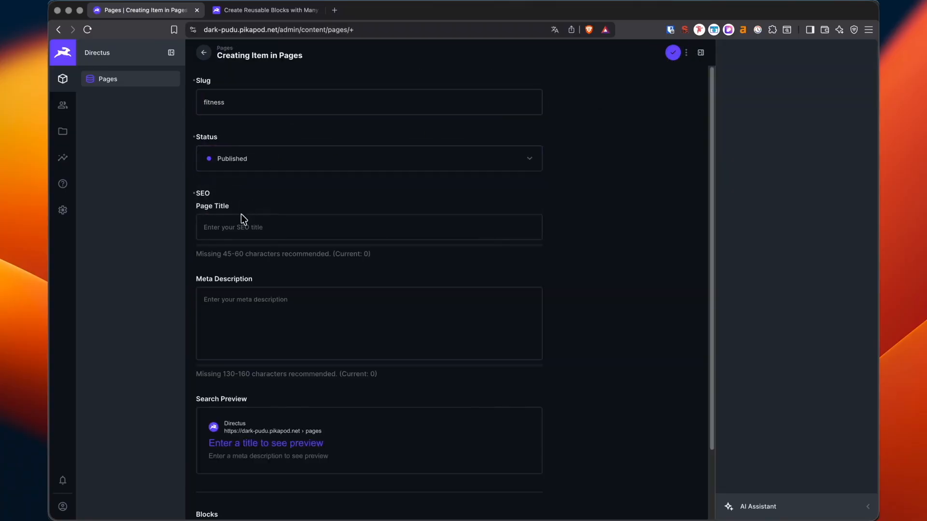
- Set the new page's SEO title to Fitness and its meta description to Rocks
{"action": "left_click", "coordinate": [239, 225]}
{"action": "type", "text": "Fitness"}
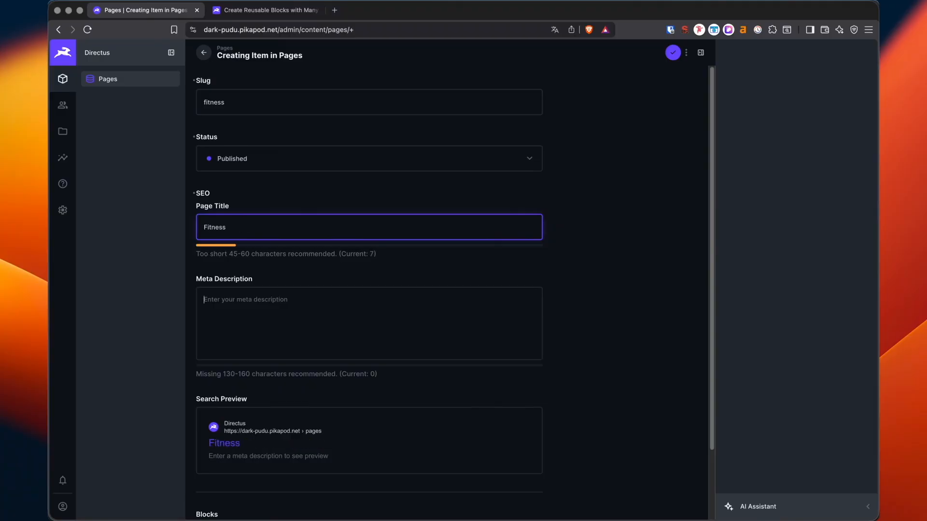
{"action": "key", "text": "Tab"}
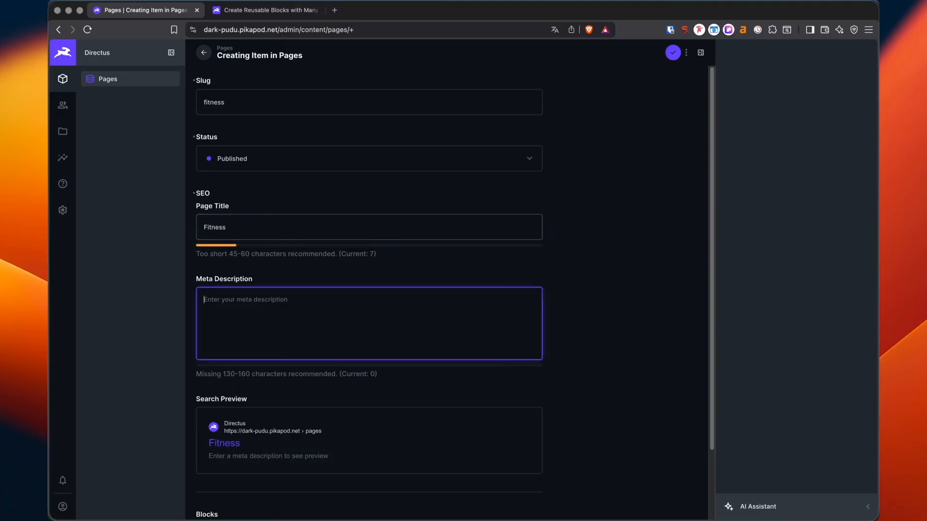
{"action": "type", "text": "Rocks"}
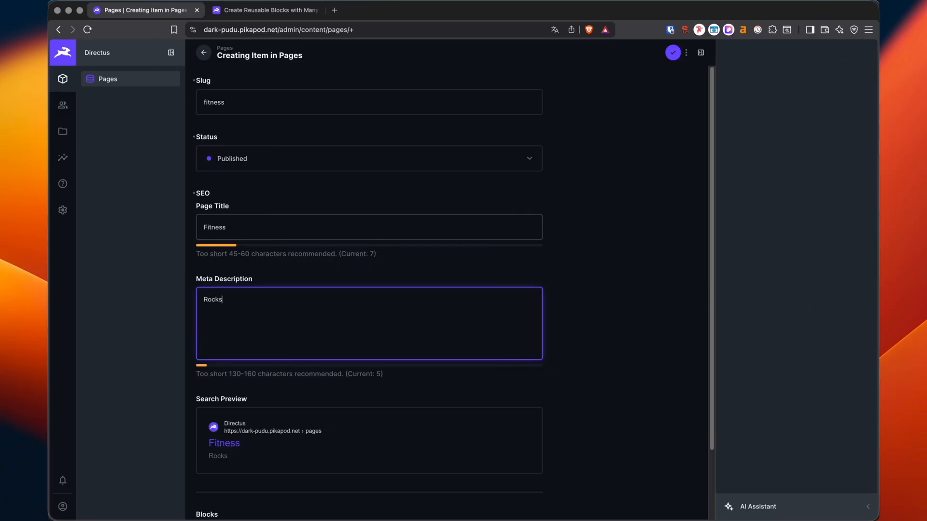
- Add a Block Hero with eyebrow "get fit", heading "get in your best shape" and subheading "This will work for you!"
{"action": "scroll", "coordinate": [271, 263], "scroll_direction": "down", "scroll_amount": 3}
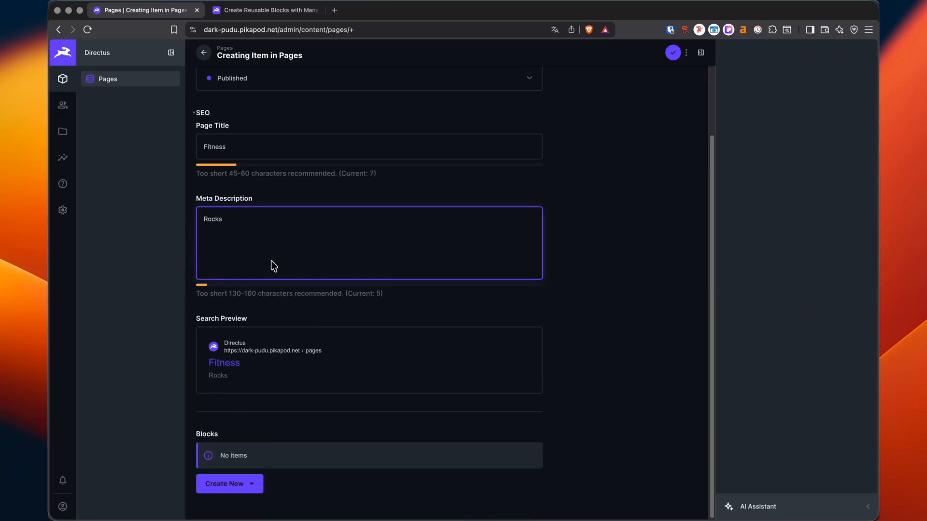
{"action": "left_click", "coordinate": [225, 487]}
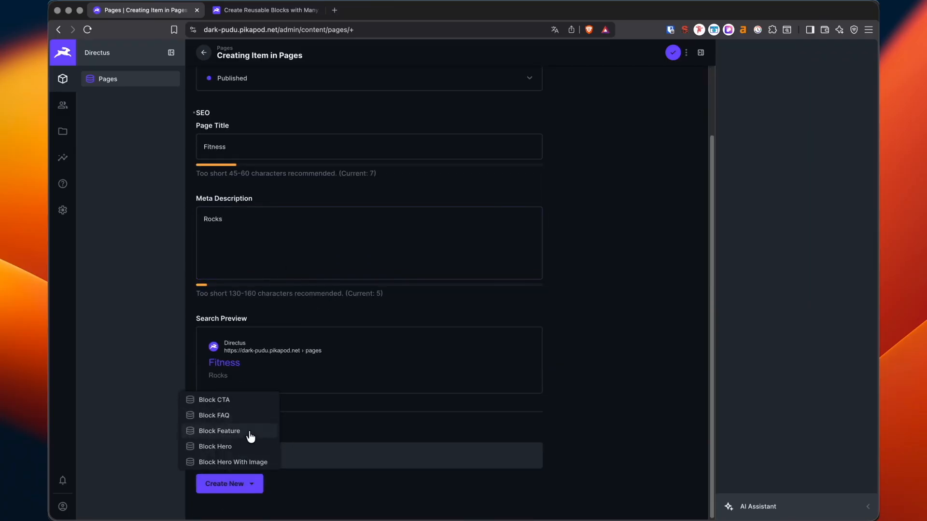
{"action": "left_click", "coordinate": [246, 447]}
{"action": "left_click", "coordinate": [556, 100]}
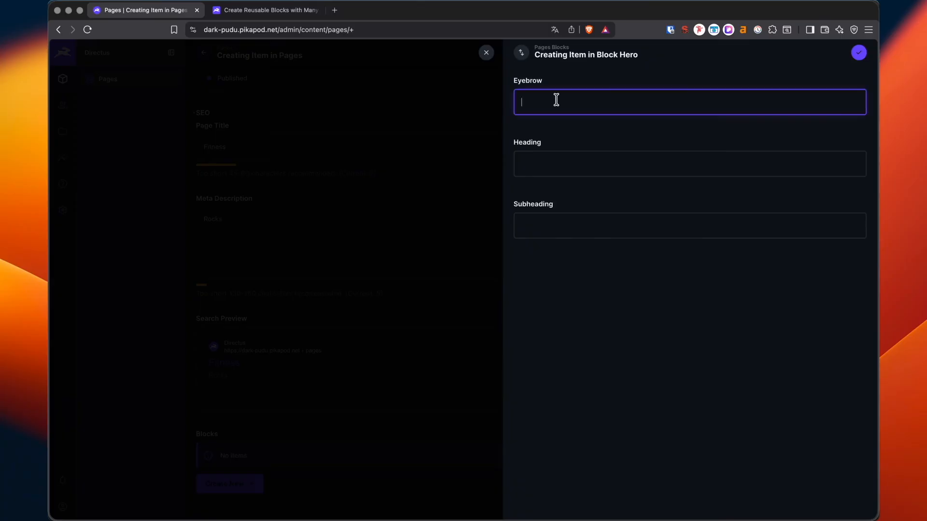
{"action": "type", "text": "get fit"}
{"action": "key", "text": "Tab"}
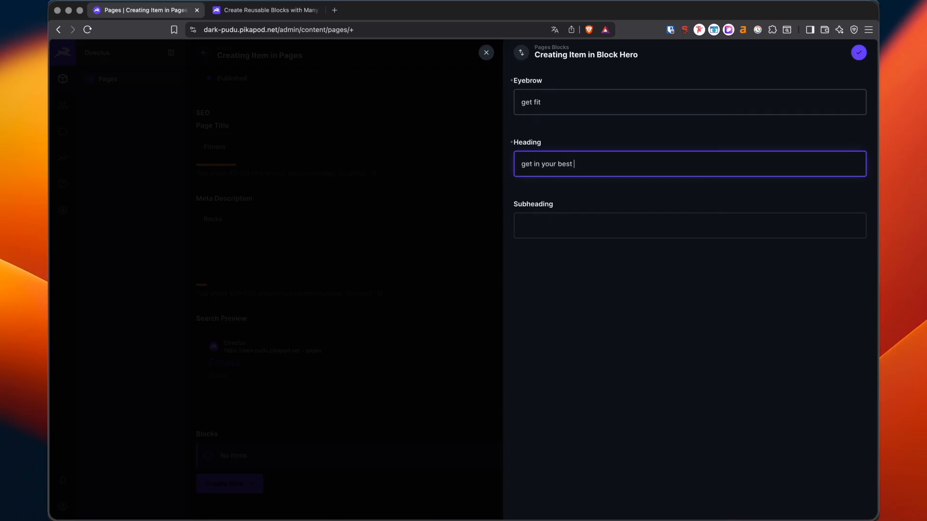
{"action": "type", "text": "get in your best shape"}
{"action": "key", "text": "Tab"}
{"action": "key", "text": "Tab"}
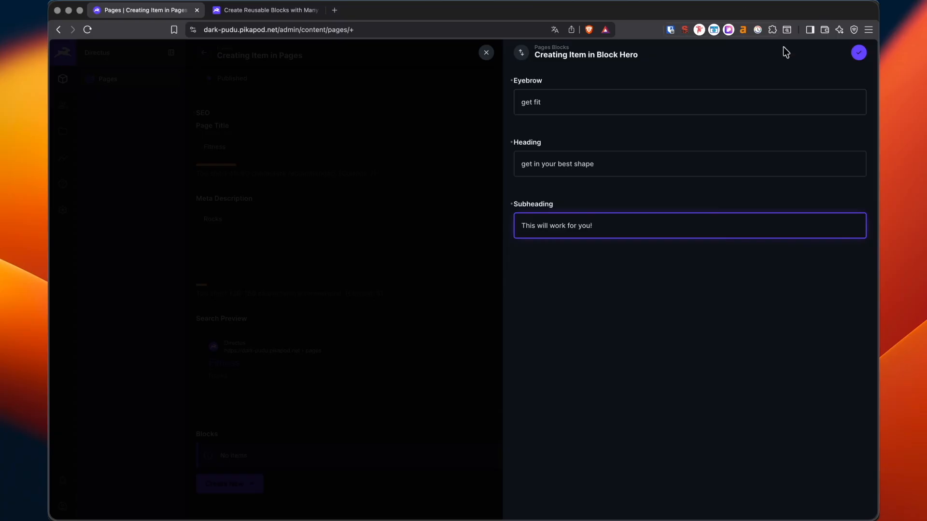
{"action": "left_click", "coordinate": [858, 52]}
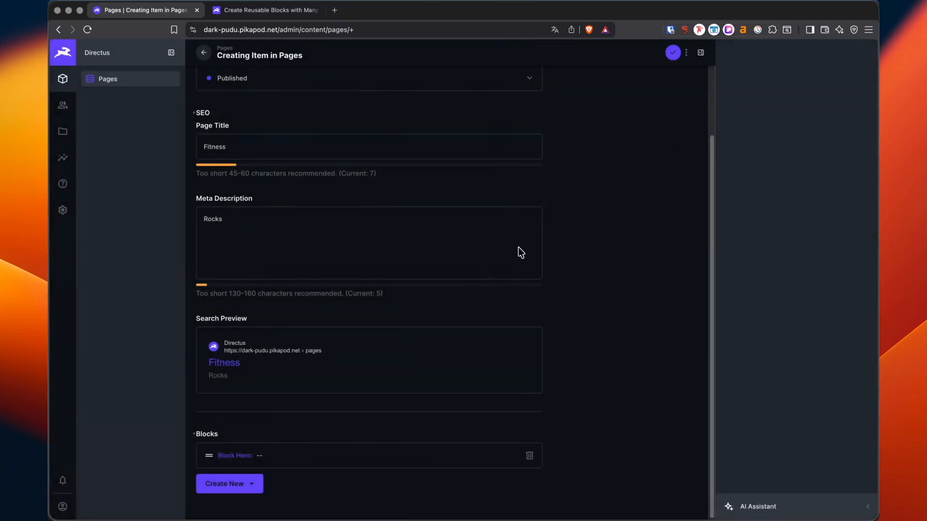
- Add a Block FAQ to the fitness page with the subheading "common questions"
{"action": "left_click", "coordinate": [221, 489]}
{"action": "scroll", "coordinate": [248, 509], "scroll_direction": "down", "scroll_amount": 1}
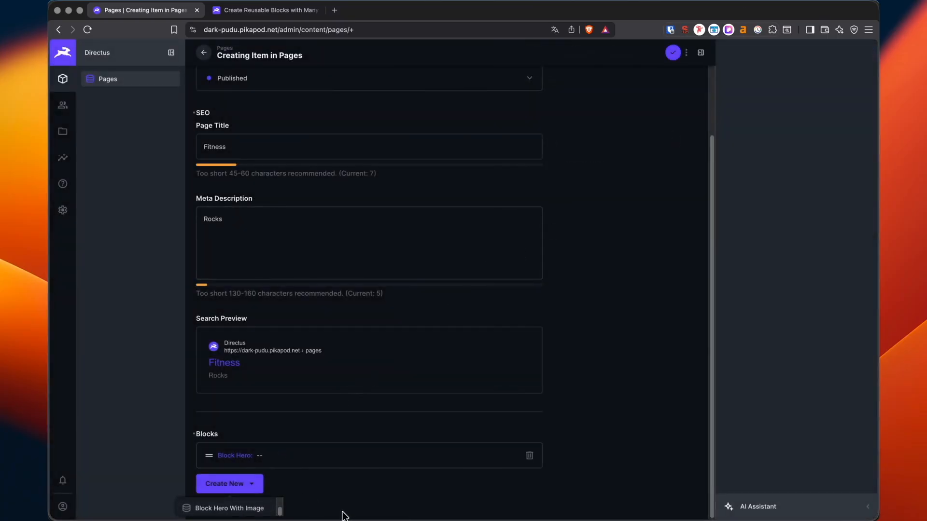
{"action": "left_click", "coordinate": [300, 497]}
{"action": "left_click", "coordinate": [239, 489]}
{"action": "scroll", "coordinate": [245, 510], "scroll_direction": "down", "scroll_amount": 1}
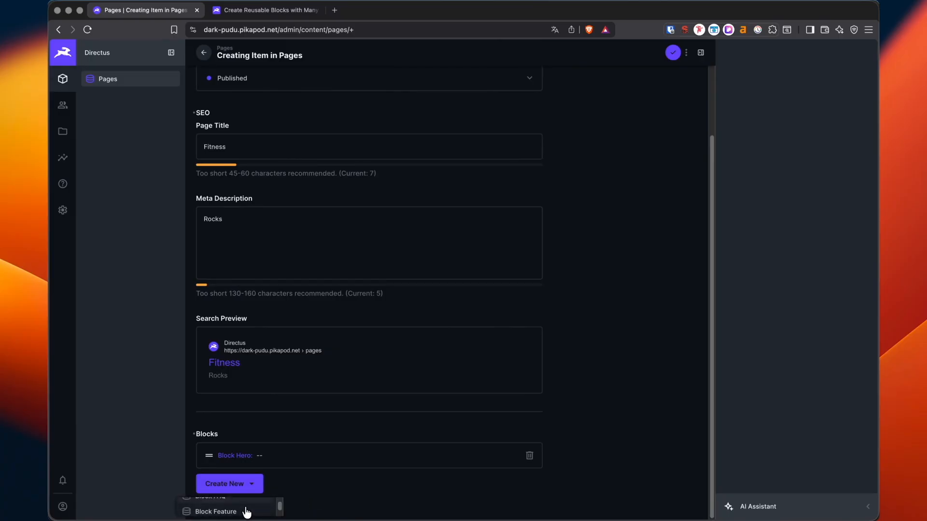
{"action": "scroll", "coordinate": [245, 511], "scroll_direction": "up", "scroll_amount": 1}
{"action": "left_click", "coordinate": [245, 510]}
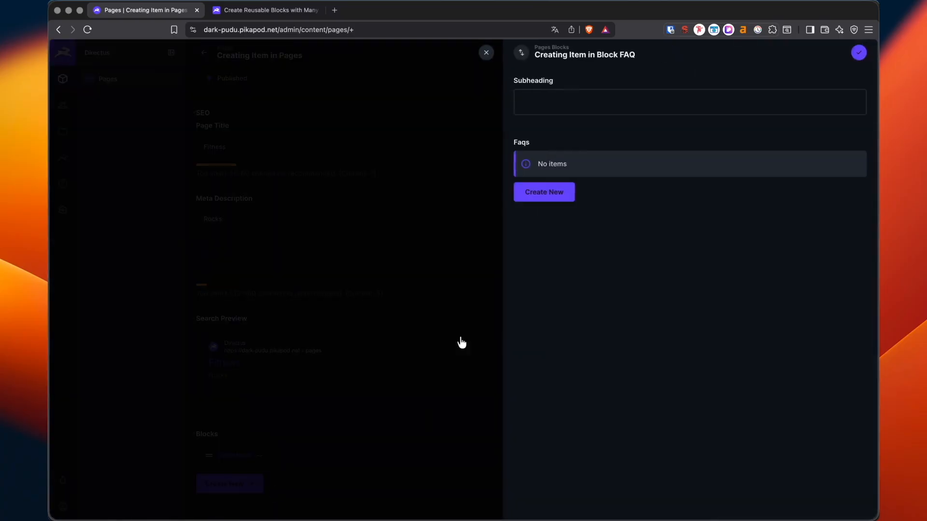
{"action": "left_click", "coordinate": [556, 109]}
{"action": "type", "text": "commo"}
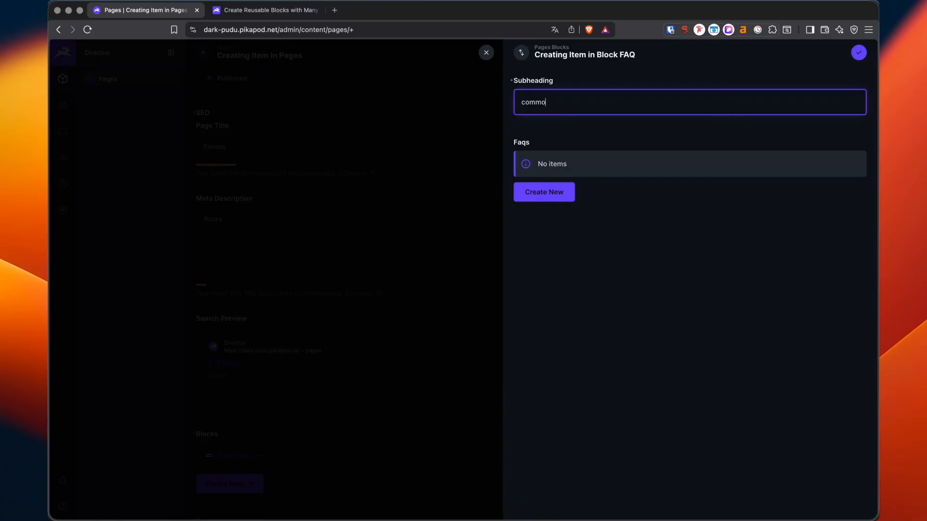
{"action": "type", "text": "n questions"}
- Add the question "Money back?" with the answer "Nope!" to the FAQ block and confirm the block
{"action": "left_click", "coordinate": [548, 194]}
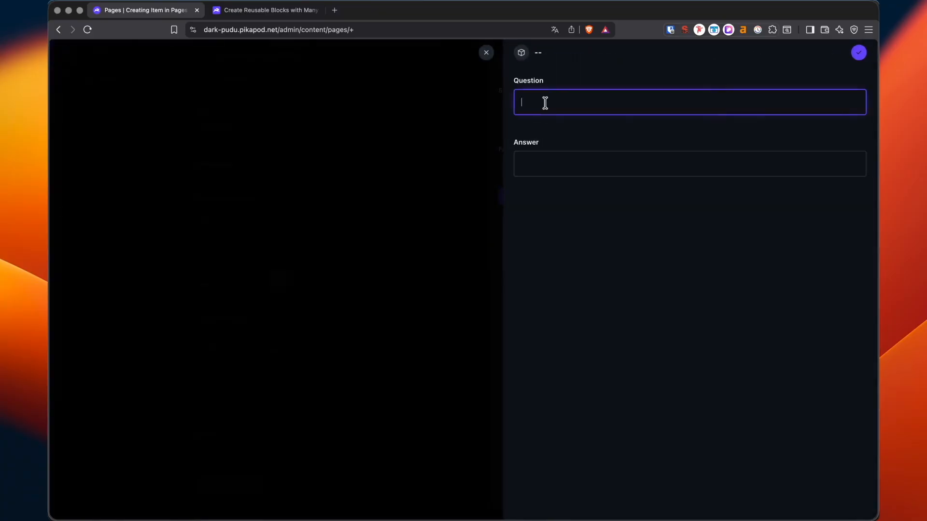
{"action": "type", "text": "Money back?"}
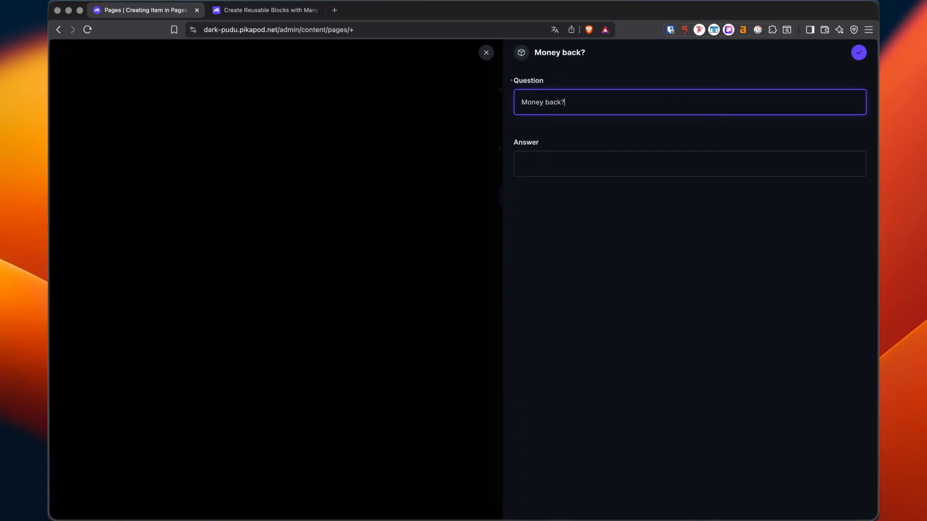
{"action": "key", "text": "Tab"}
{"action": "key", "text": "Tab"}
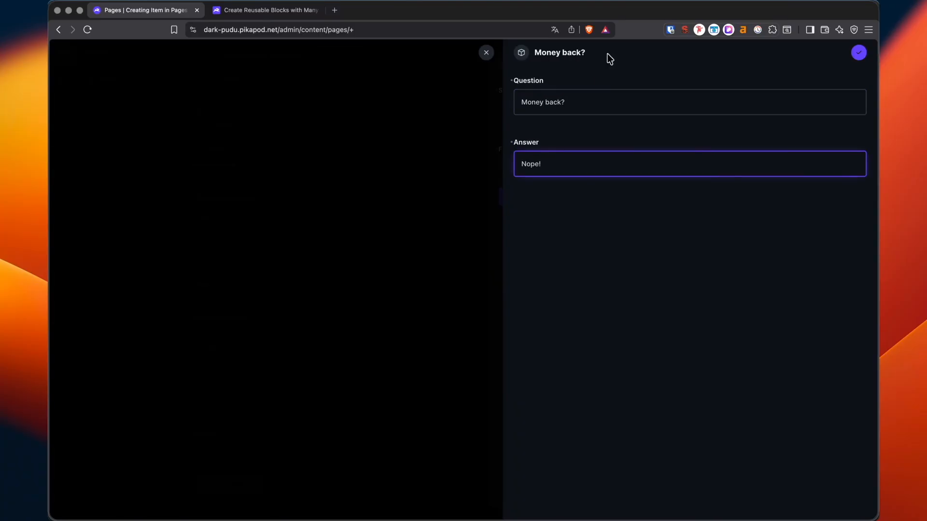
{"action": "left_click", "coordinate": [857, 51]}
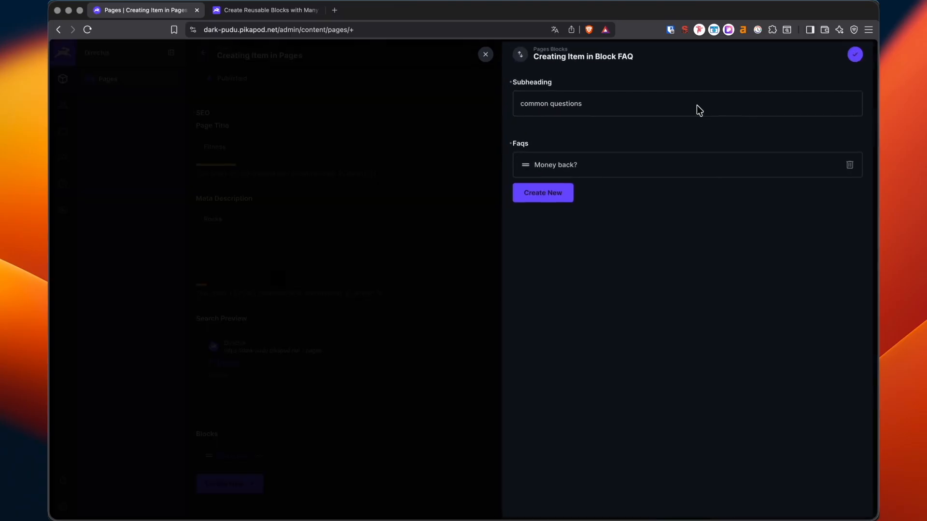
{"action": "left_click", "coordinate": [858, 52]}
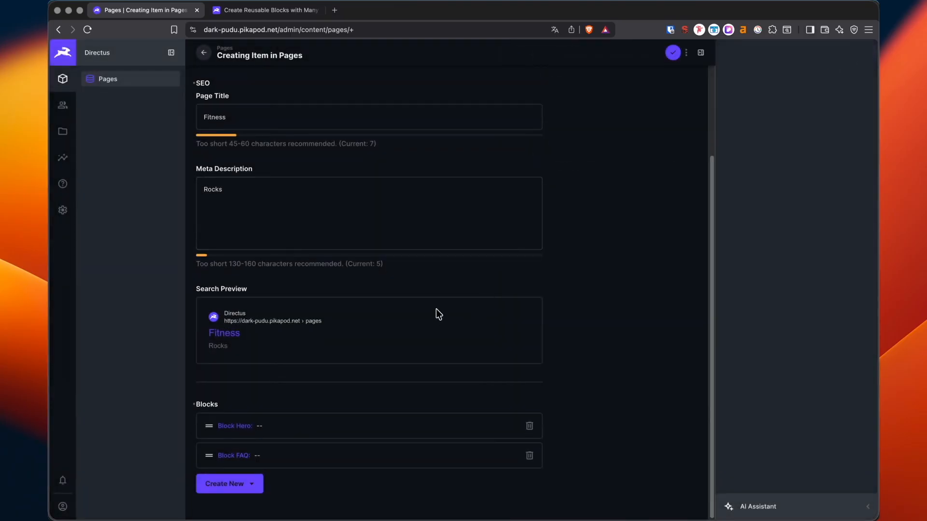
- Add a Block CTA with CTA enabled to the page and save the new fitness page
{"action": "left_click", "coordinate": [225, 484]}
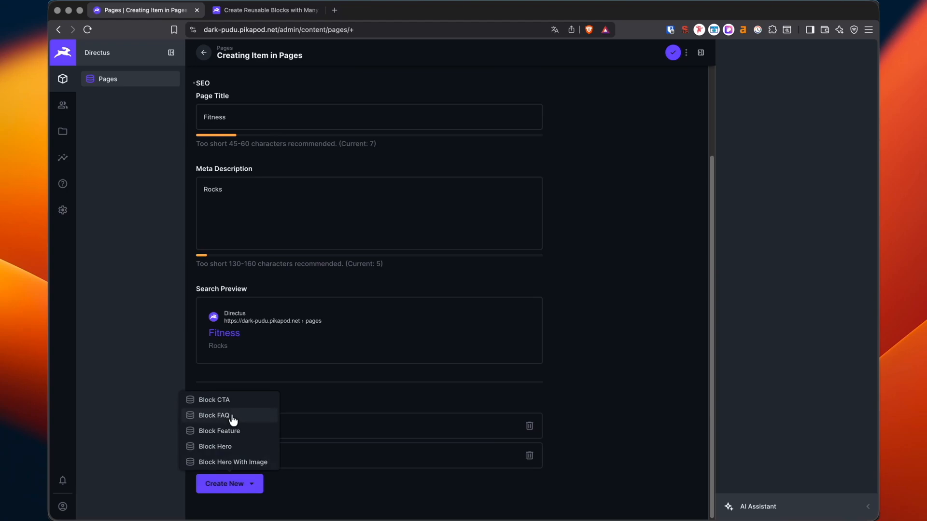
{"action": "left_click", "coordinate": [234, 402]}
{"action": "left_click", "coordinate": [601, 107]}
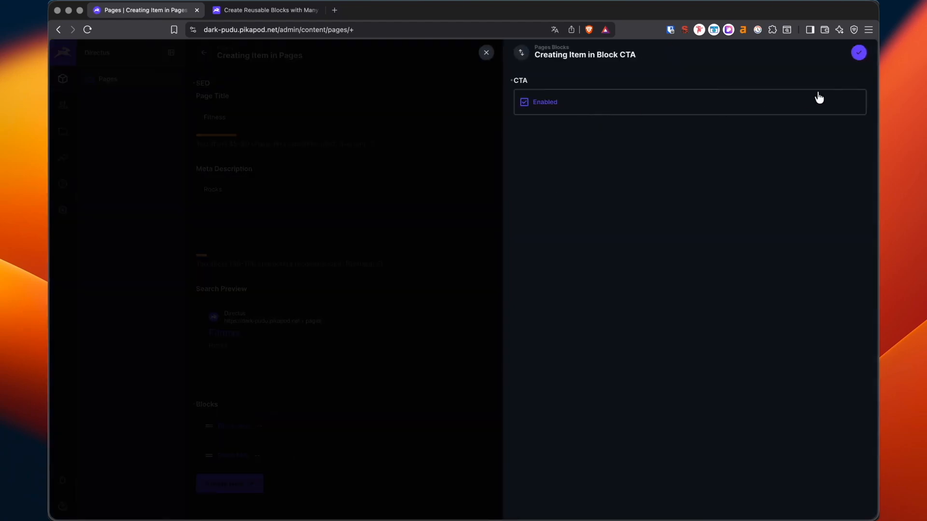
{"action": "left_click", "coordinate": [858, 52]}
{"action": "scroll", "coordinate": [473, 381], "scroll_direction": "down", "scroll_amount": 2}
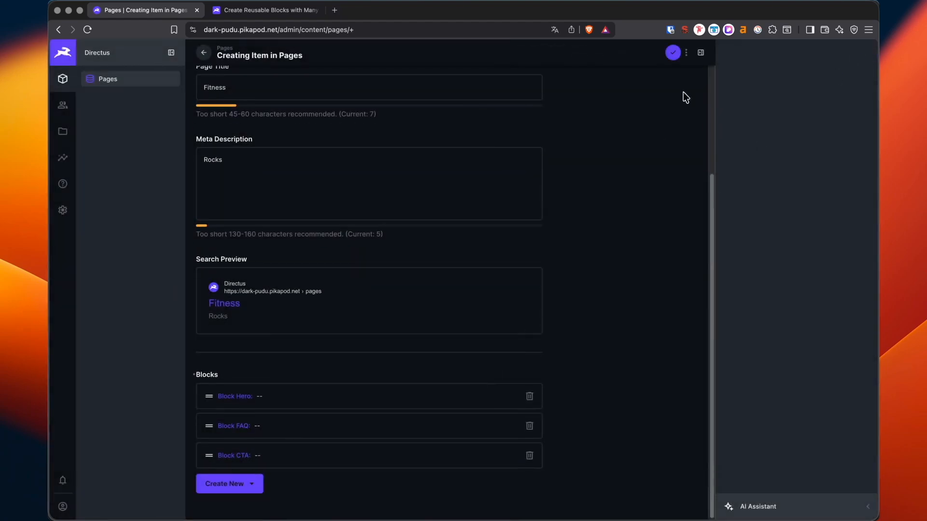
{"action": "left_click", "coordinate": [672, 52]}
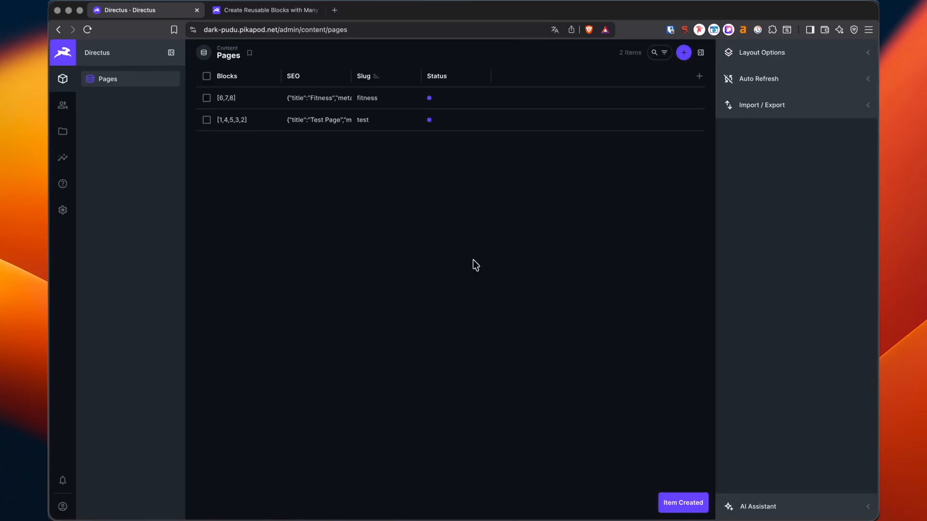
- Switch back to Webstudio and copy the published pagebuilder.wstd.io page address
{"action": "key", "text": "super+Tab"}
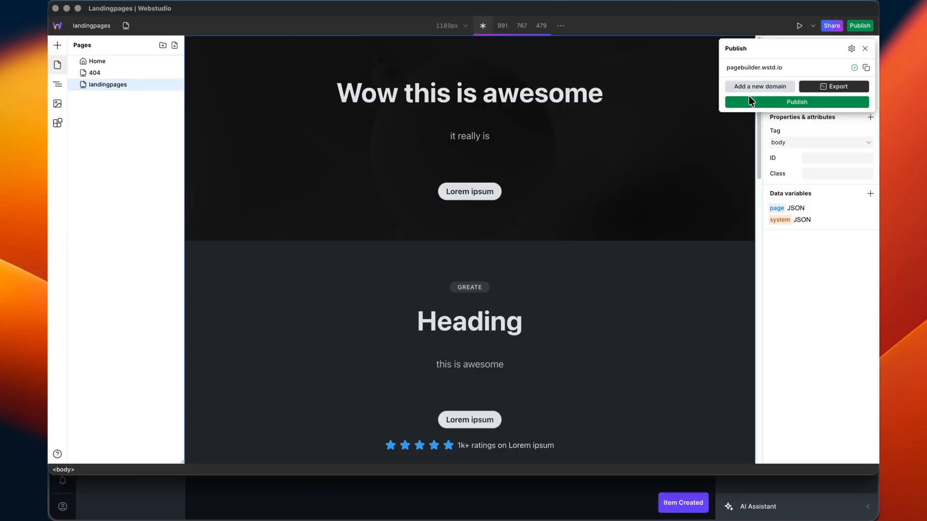
{"action": "left_click", "coordinate": [766, 68]}
{"action": "left_click", "coordinate": [864, 68]}
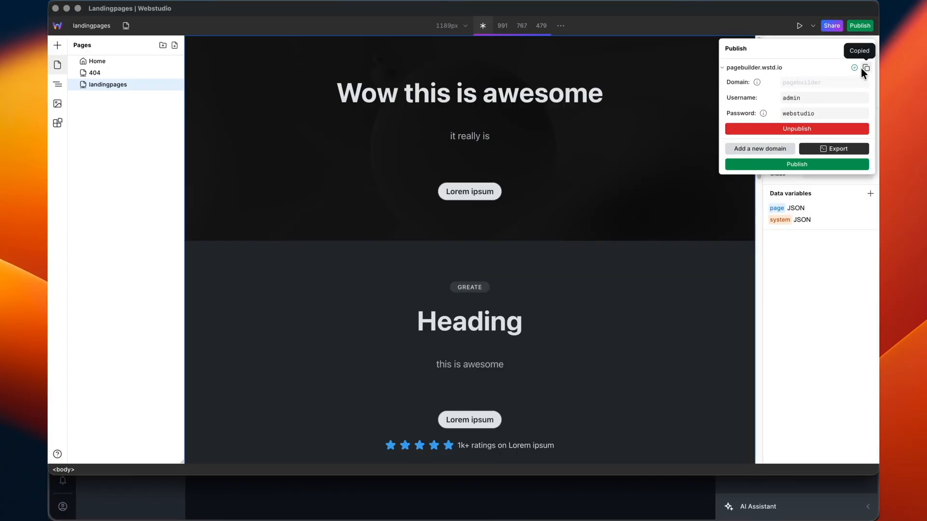
- Open the copied address with its login password in a new browser tab, replacing :slug with test, and look over the page
{"action": "key", "text": "super+Tab"}
{"action": "left_click", "coordinate": [337, 10]}
{"action": "key", "text": "super+v"}
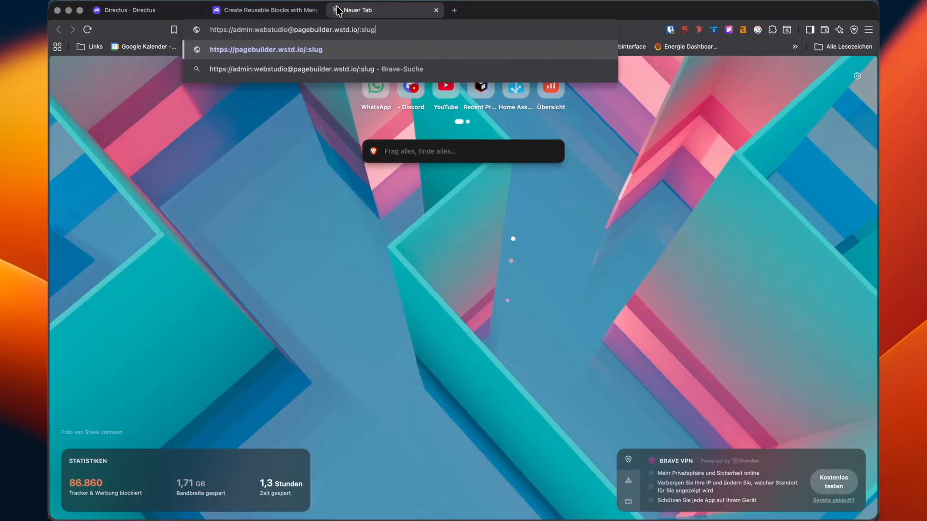
{"action": "key", "text": "BackSpace"}
{"action": "key", "text": "BackSpace"}
{"action": "key", "text": "BackSpace"}
{"action": "key", "text": "BackSpace"}
{"action": "key", "text": "BackSpace"}
{"action": "type", "text": "test"}
{"action": "key", "text": "Return"}
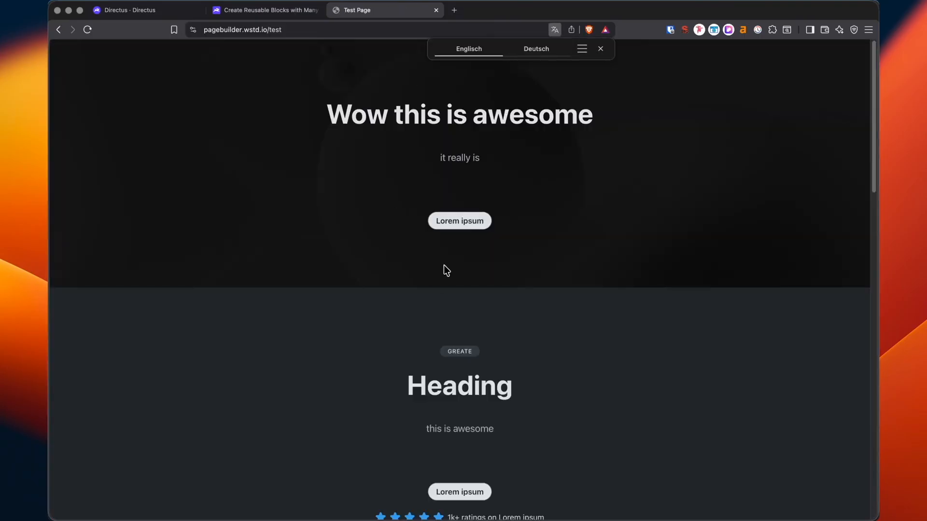
{"action": "scroll", "coordinate": [429, 261], "scroll_direction": "down", "scroll_amount": 20}
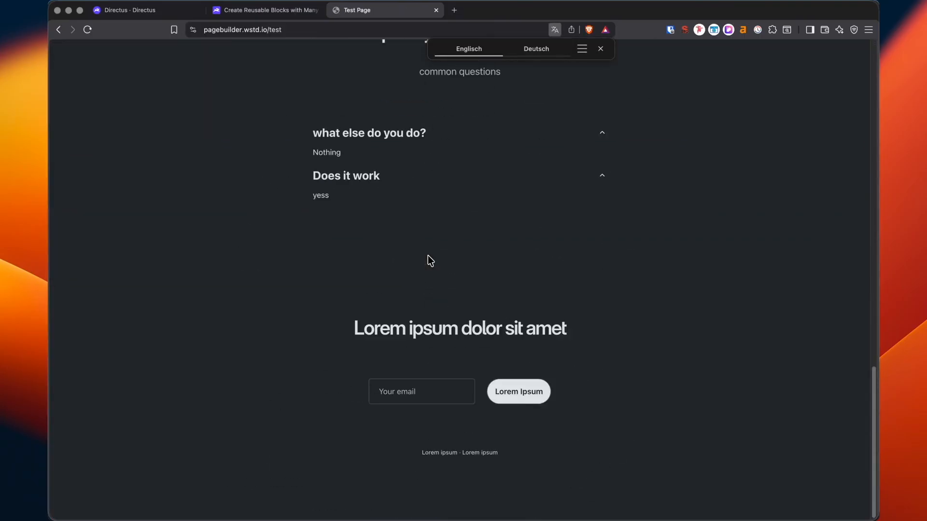
{"action": "scroll", "coordinate": [427, 255], "scroll_direction": "up", "scroll_amount": 20}
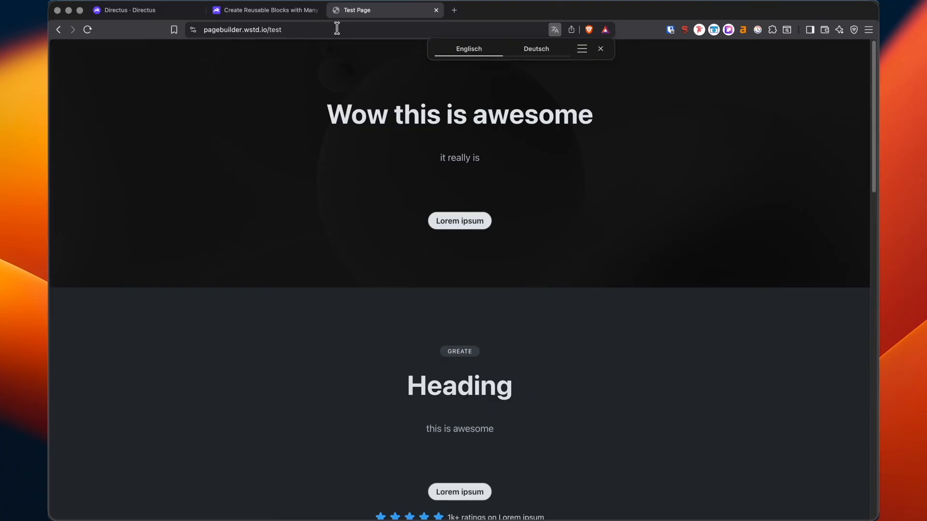
- Open pagebuilder.wstd.io/fitness by replacing the slug test in the address, and look over the whole page
{"action": "left_click", "coordinate": [338, 28]}
{"action": "left_click", "coordinate": [337, 29]}
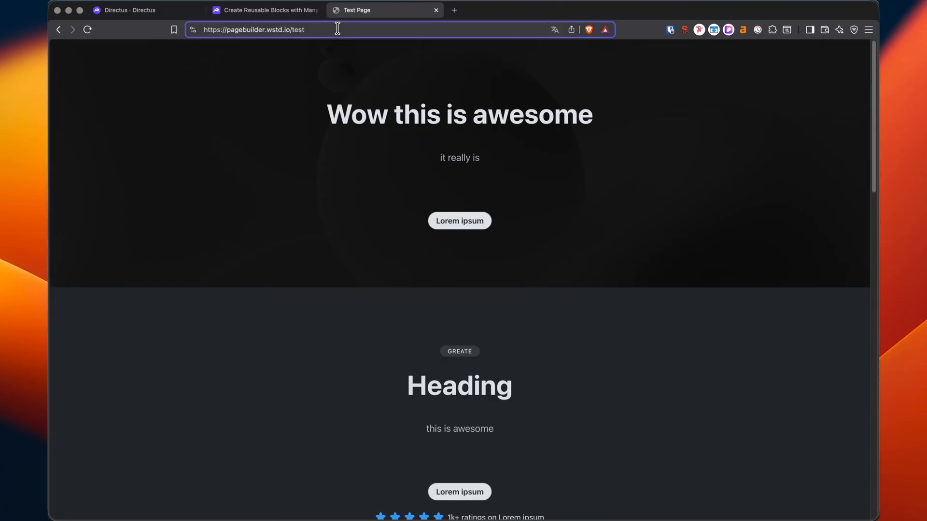
{"action": "key", "text": "BackSpace"}
{"action": "key", "text": "BackSpace"}
{"action": "key", "text": "BackSpace"}
{"action": "key", "text": "BackSpace"}
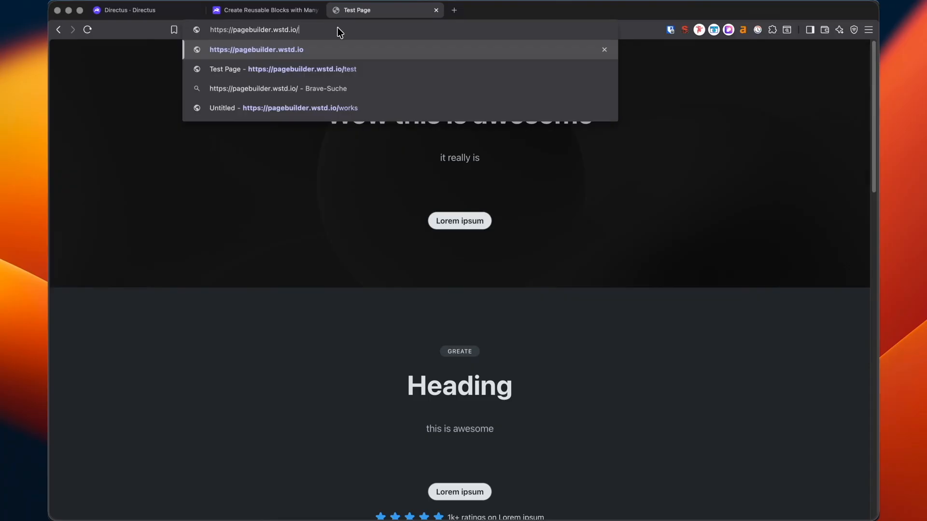
{"action": "type", "text": "fitness"}
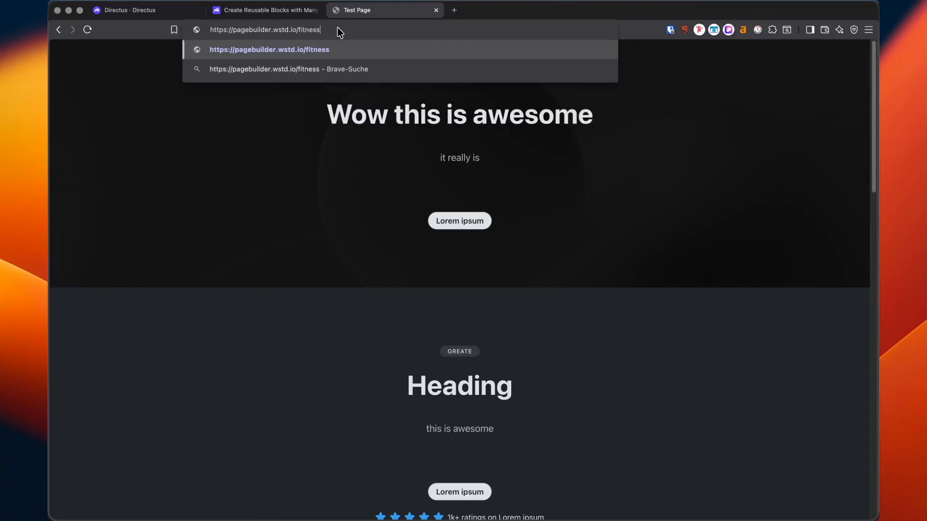
{"action": "key", "text": "Return"}
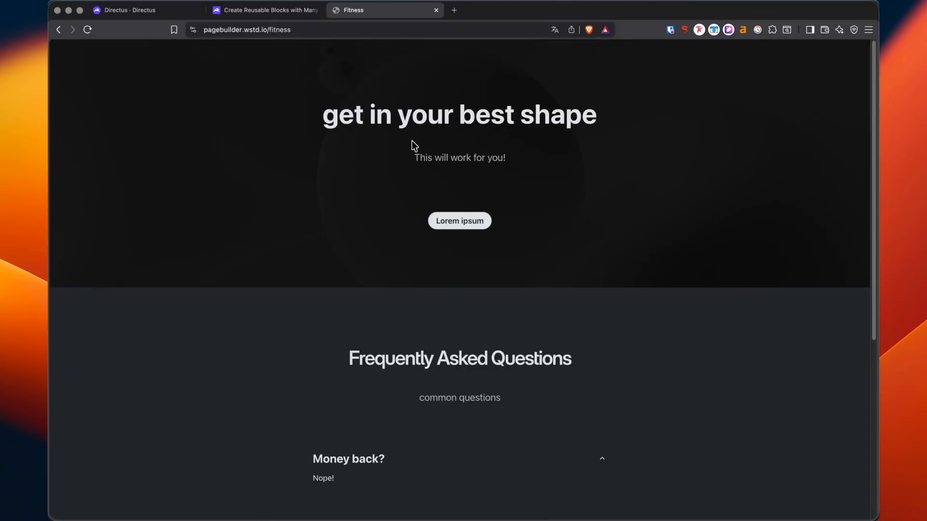
{"action": "scroll", "coordinate": [414, 145], "scroll_direction": "down", "scroll_amount": 5}
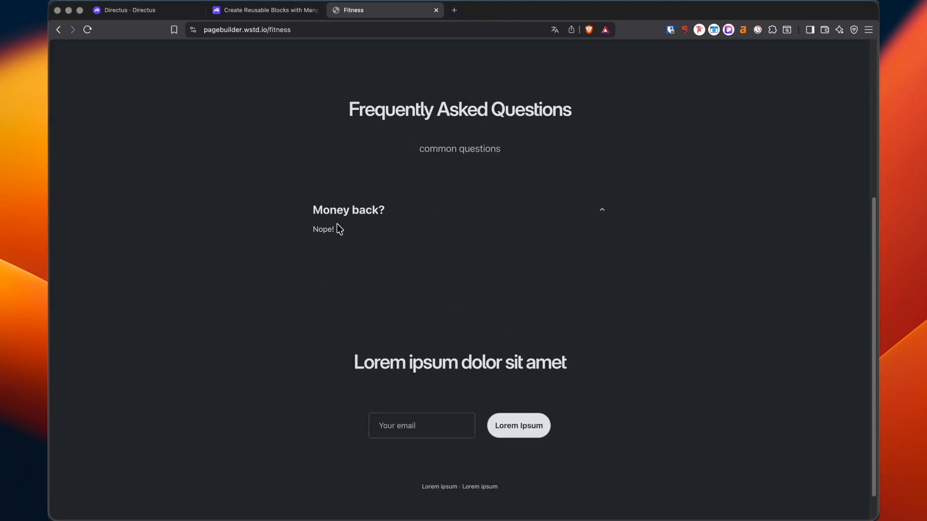
{"action": "scroll", "coordinate": [434, 316], "scroll_direction": "down", "scroll_amount": 1}
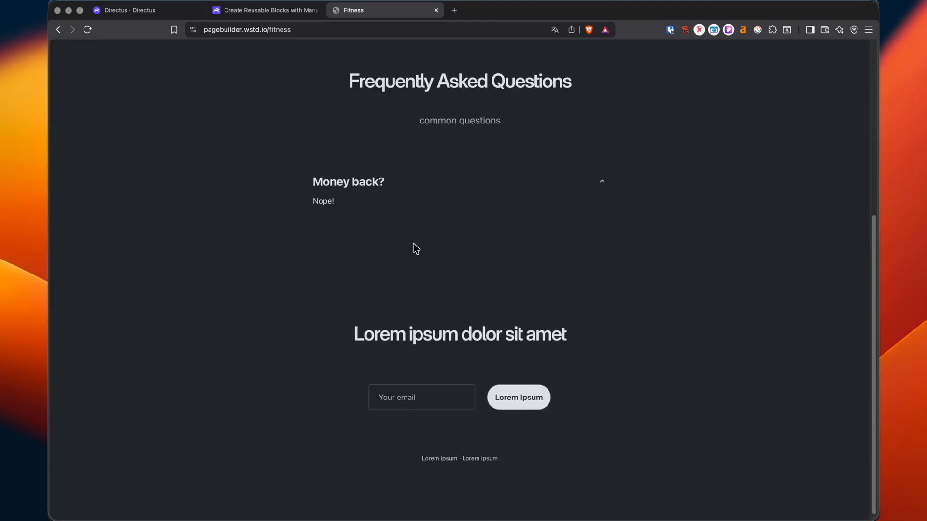
{"action": "scroll", "coordinate": [414, 248], "scroll_direction": "up", "scroll_amount": 5}
- Switch to the notes app and tick off make test page, setup permissions and postman - GraphQL in the dynamic pagebuilder checklist
{"action": "key", "text": "super+Tab"}
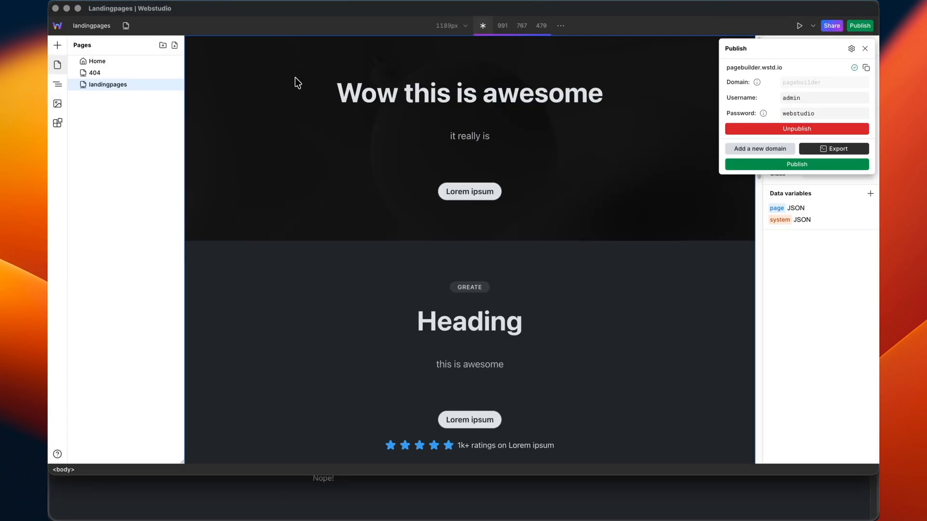
{"action": "key", "text": "super+Tab"}
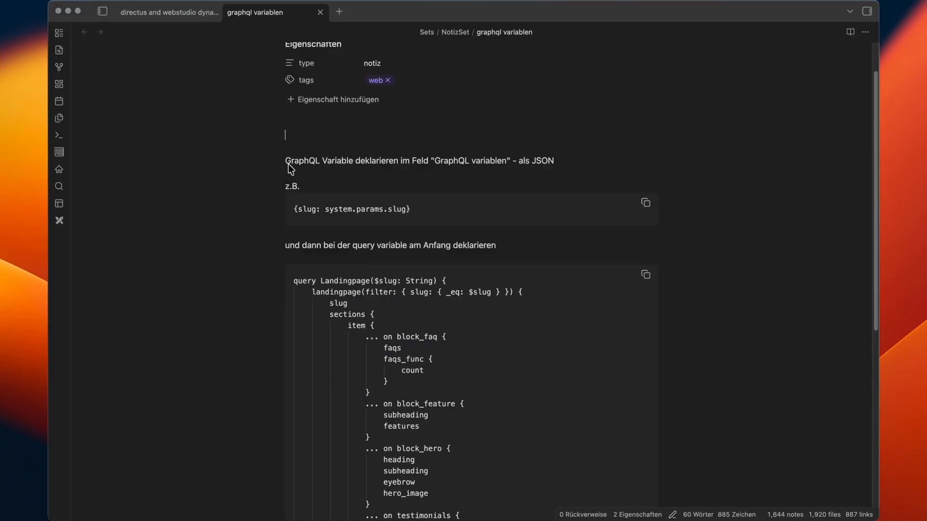
{"action": "scroll", "coordinate": [290, 184], "scroll_direction": "down", "scroll_amount": 1}
{"action": "left_click", "coordinate": [179, 10]}
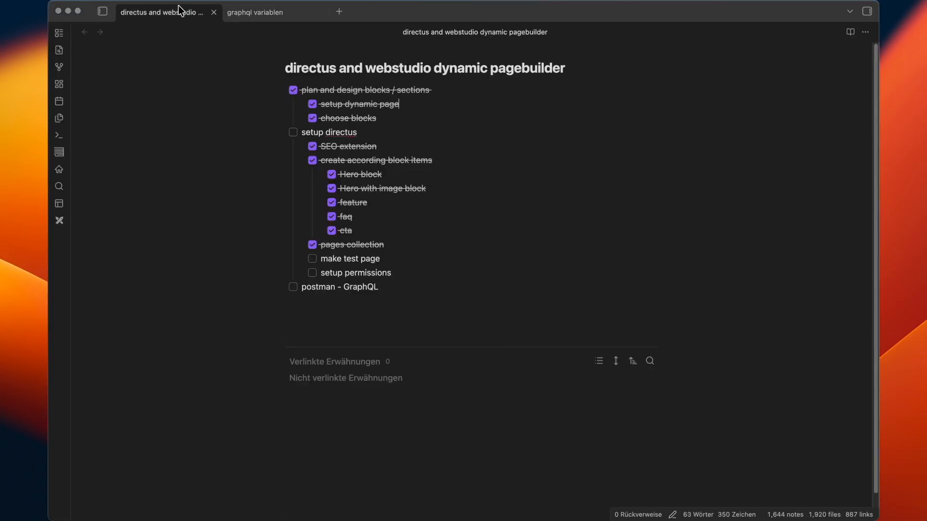
{"action": "left_click", "coordinate": [312, 259]}
{"action": "left_click", "coordinate": [312, 273]}
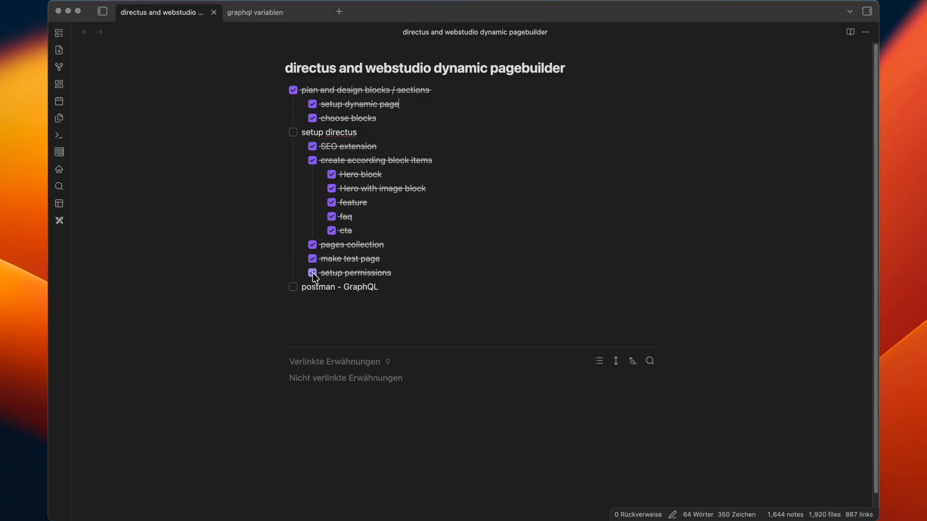
{"action": "left_click", "coordinate": [293, 287]}
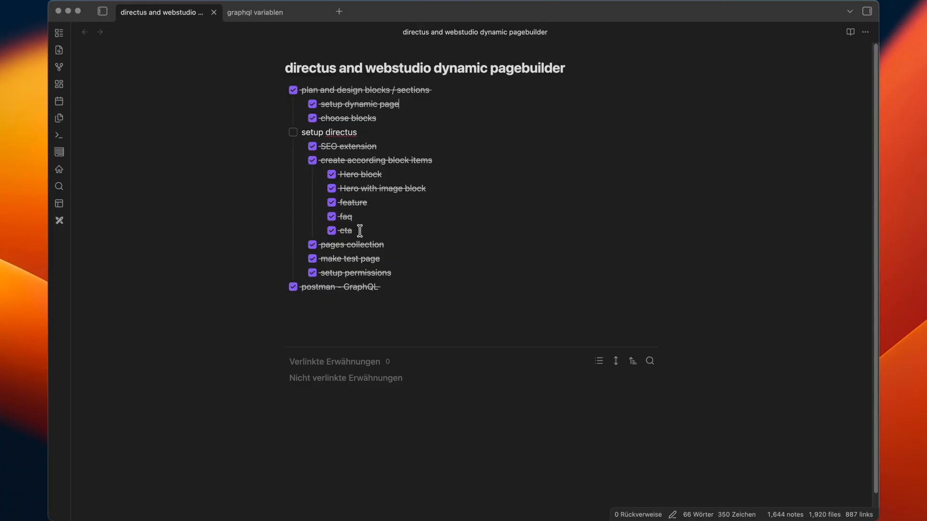
- Switch back to Webstudio and add the Sitemap page from the marketplace's CMS Sitemap template to the project
{"action": "key", "text": "super+Tab"}
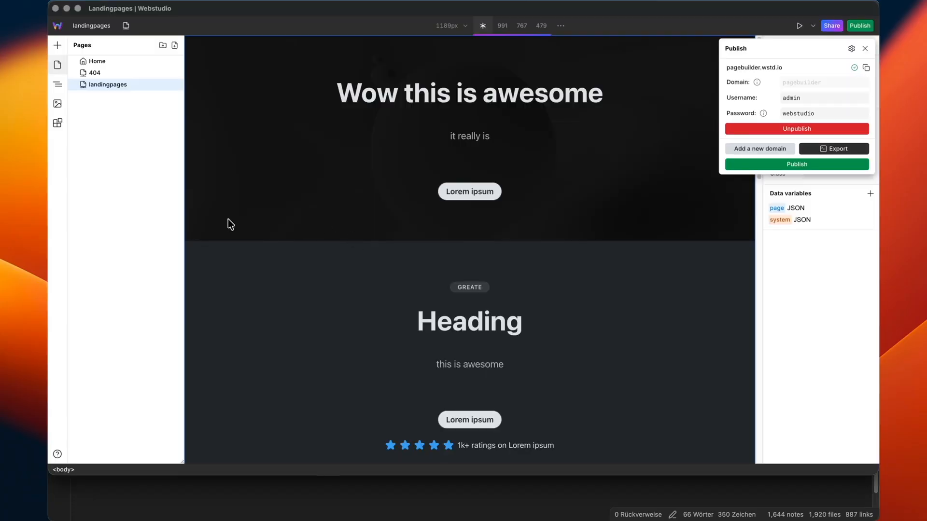
{"action": "left_click", "coordinate": [118, 140]}
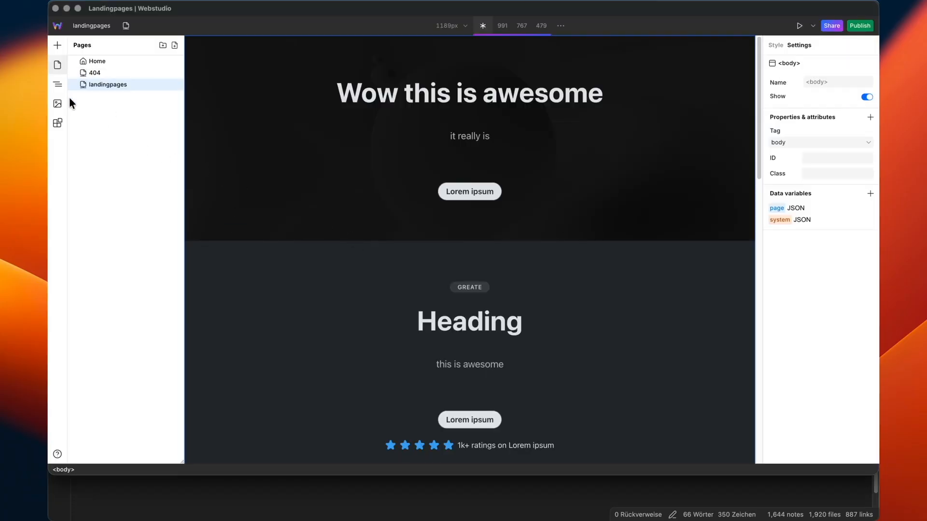
{"action": "left_click", "coordinate": [58, 124]}
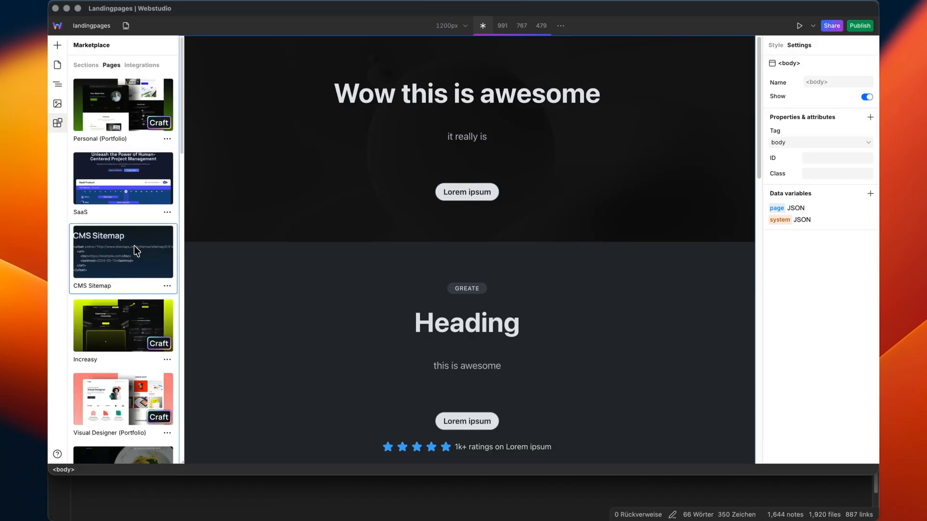
{"action": "left_click", "coordinate": [131, 250]}
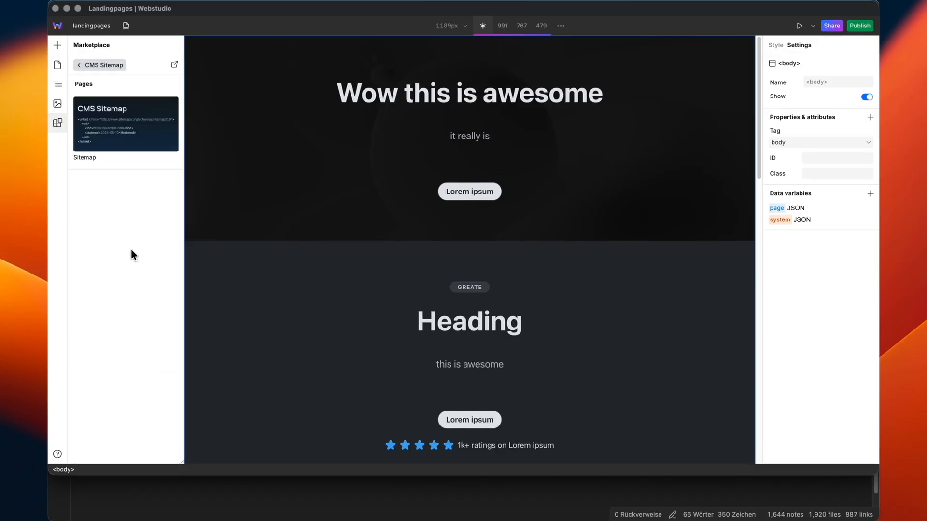
{"action": "left_click", "coordinate": [57, 65]}
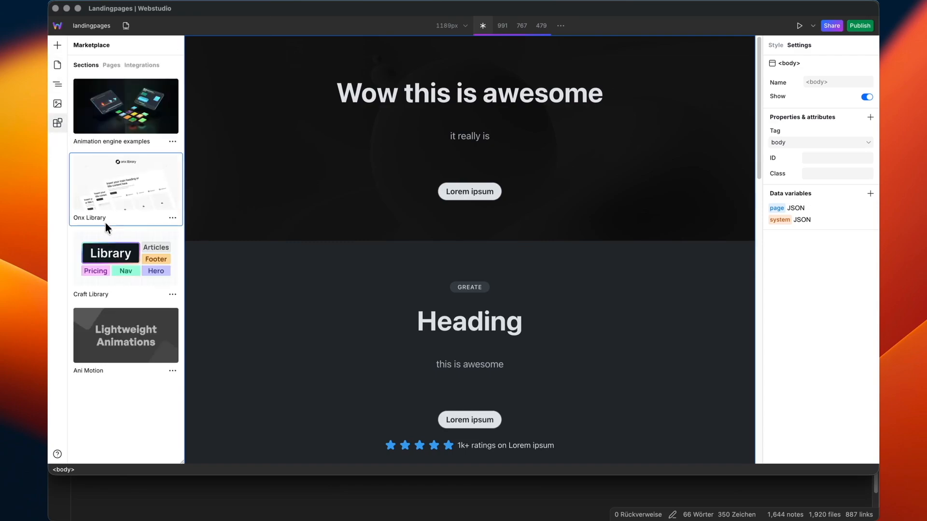
{"action": "left_click", "coordinate": [104, 66]}
{"action": "left_click", "coordinate": [116, 245]}
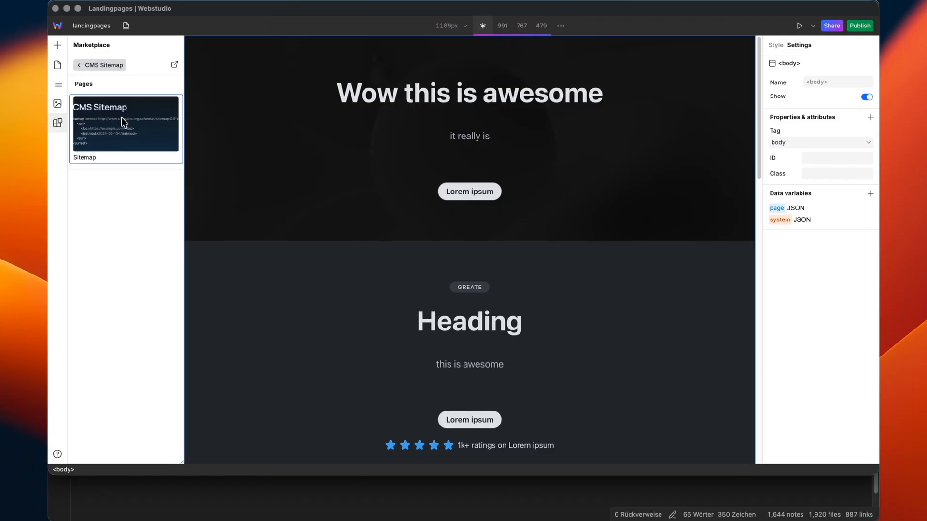
{"action": "left_click", "coordinate": [121, 117]}
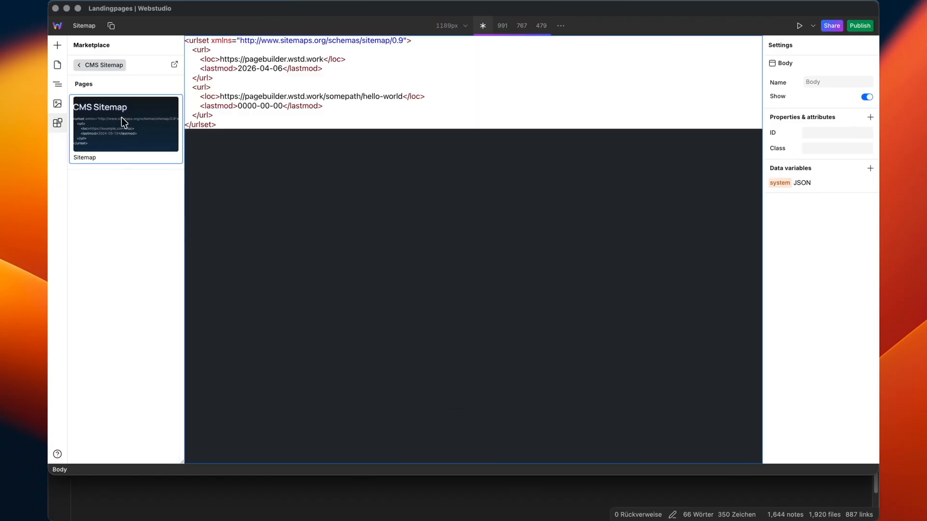
- Inspect the Sitemap page's Wrapper and Dynamic elements, and start a new Resource data variable named pages on its Body
{"action": "left_click", "coordinate": [59, 65]}
{"action": "left_click", "coordinate": [105, 87]}
{"action": "left_click", "coordinate": [100, 87]}
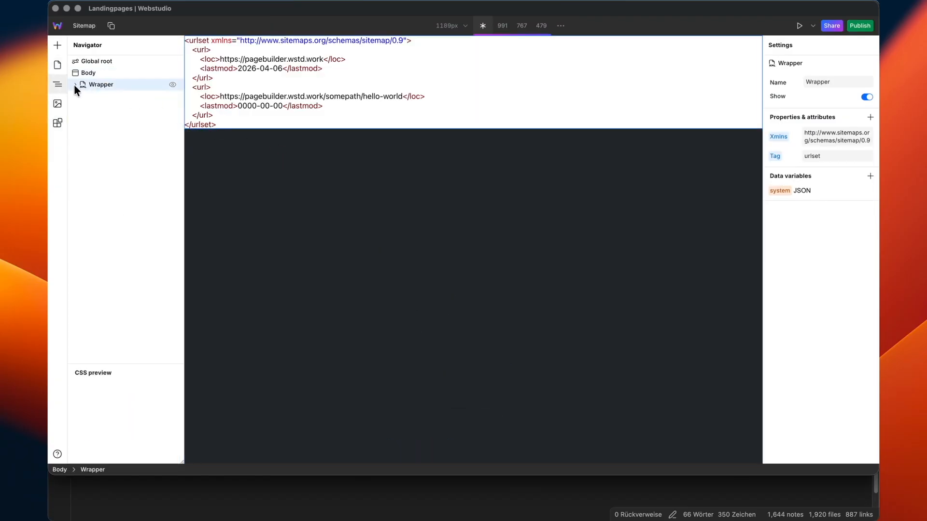
{"action": "left_click", "coordinate": [74, 84]}
{"action": "left_click", "coordinate": [111, 108]}
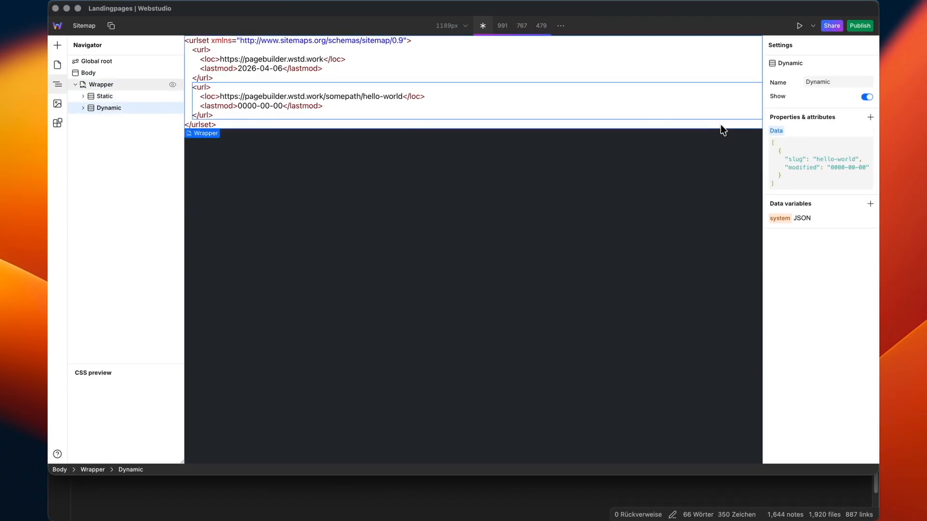
{"action": "left_click", "coordinate": [120, 74]}
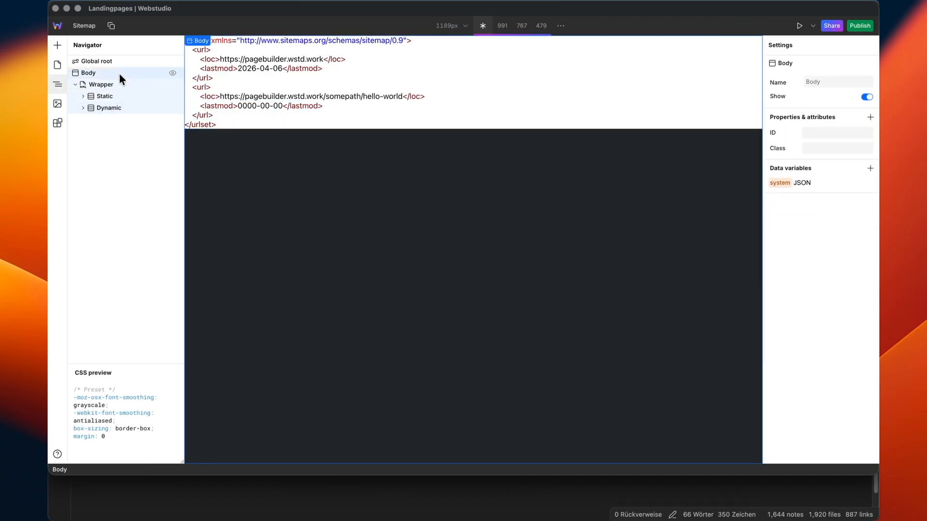
{"action": "left_click", "coordinate": [870, 168]}
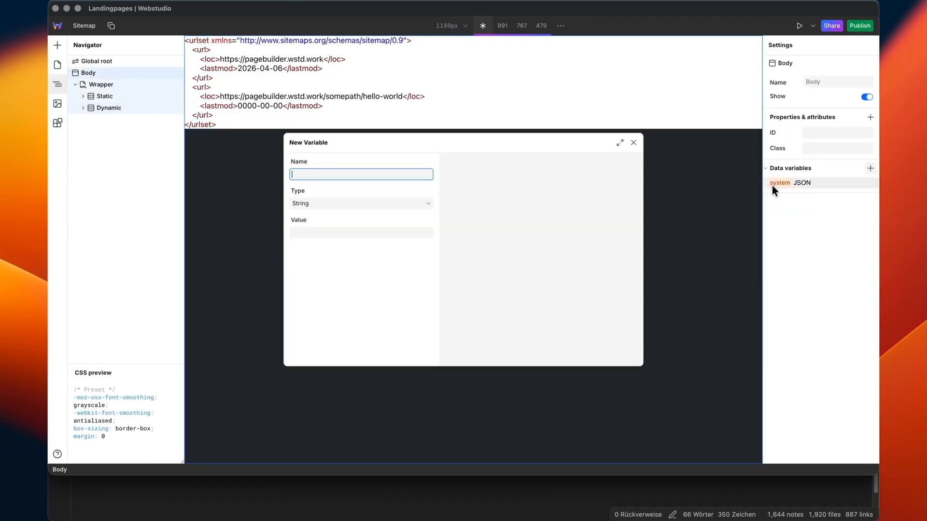
{"action": "left_click", "coordinate": [395, 208]}
{"action": "left_click", "coordinate": [363, 264]}
{"action": "left_click", "coordinate": [336, 170]}
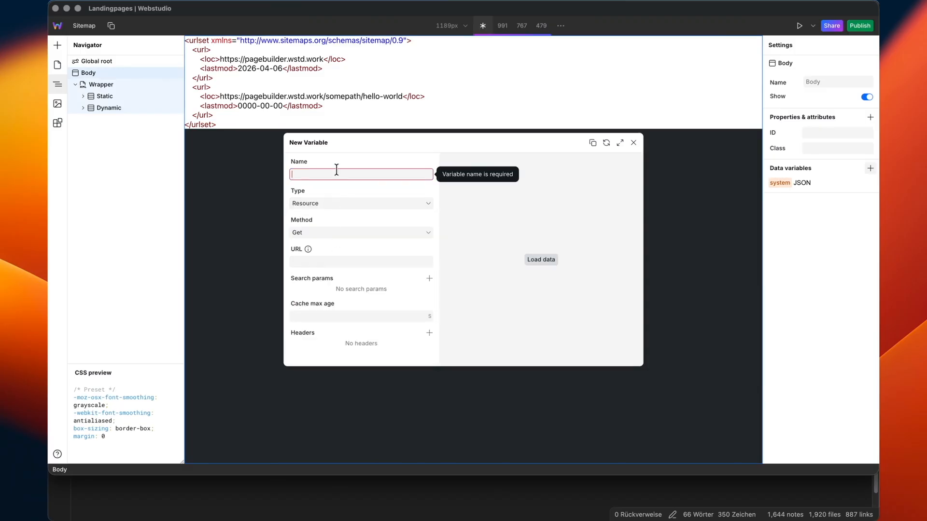
{"action": "type", "text": "pages"}
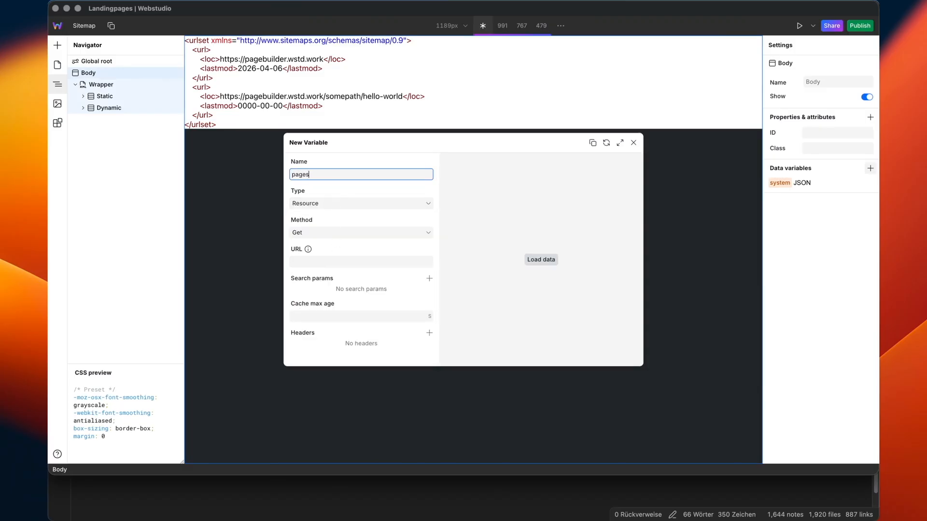
- Switch to Directus in the browser and copy the address of the Pages collection for the variable's URL
{"action": "left_click", "coordinate": [321, 264]}
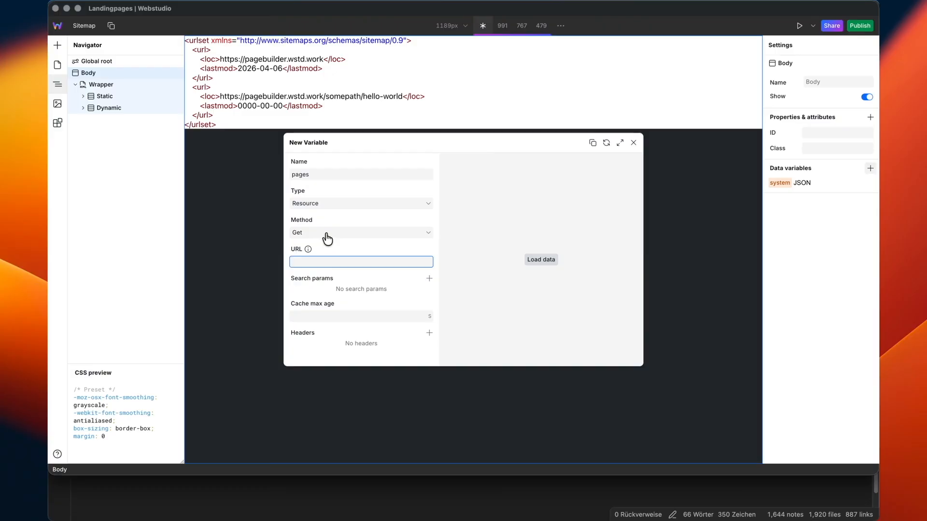
{"action": "key", "text": "super+Tab"}
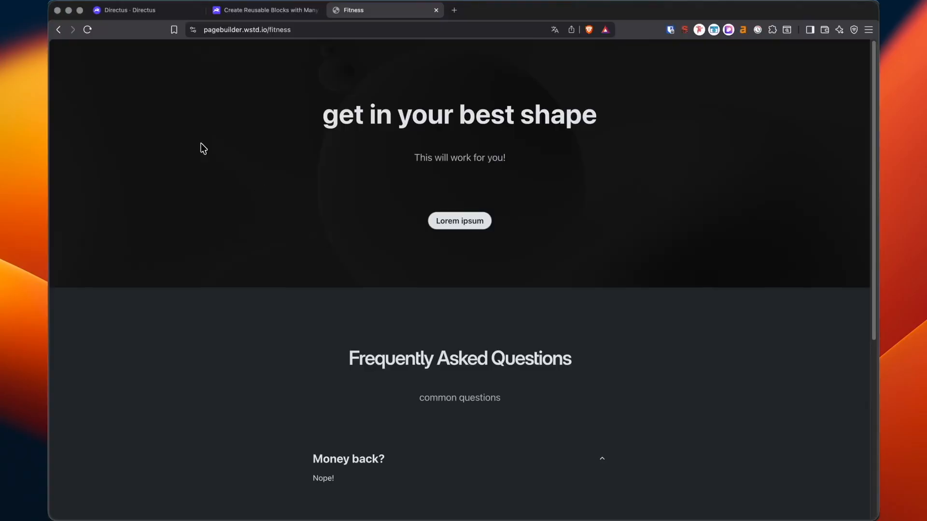
{"action": "left_click", "coordinate": [143, 11]}
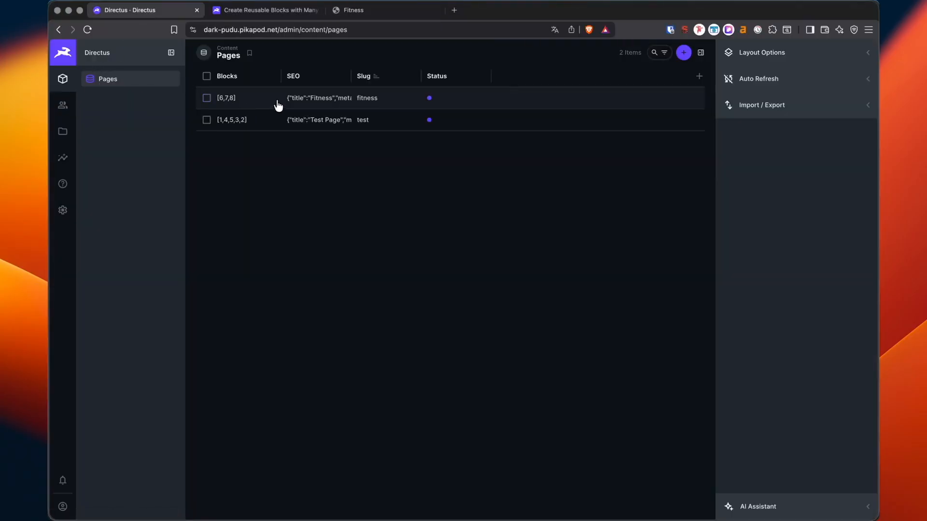
{"action": "left_click", "coordinate": [328, 111]}
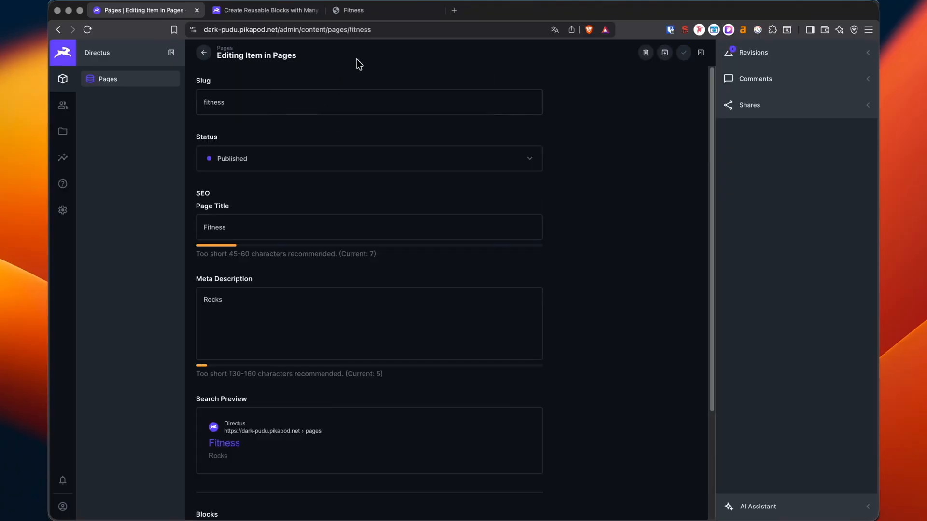
{"action": "left_click_drag", "start_coordinate": [393, 30], "coordinate": [217, 30]}
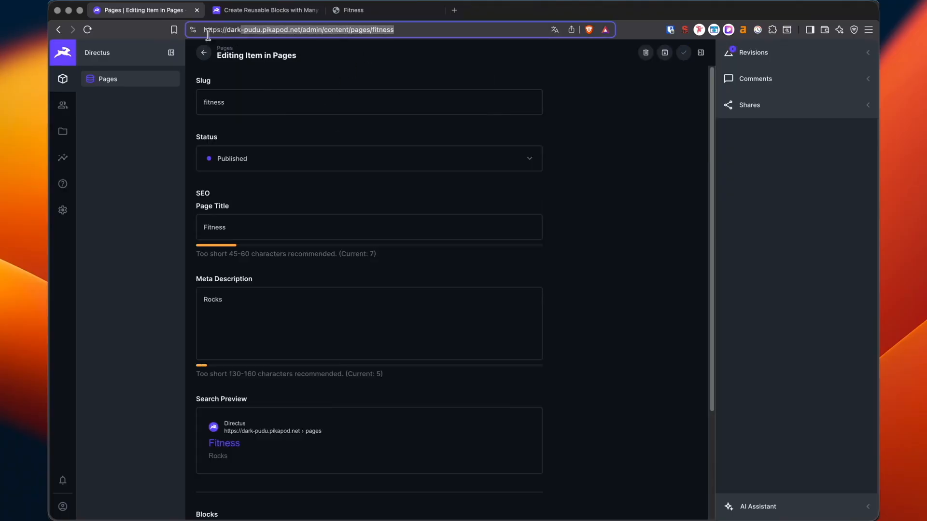
{"action": "left_click", "coordinate": [204, 52]}
{"action": "left_click", "coordinate": [311, 33]}
{"action": "key", "text": "super+c"}
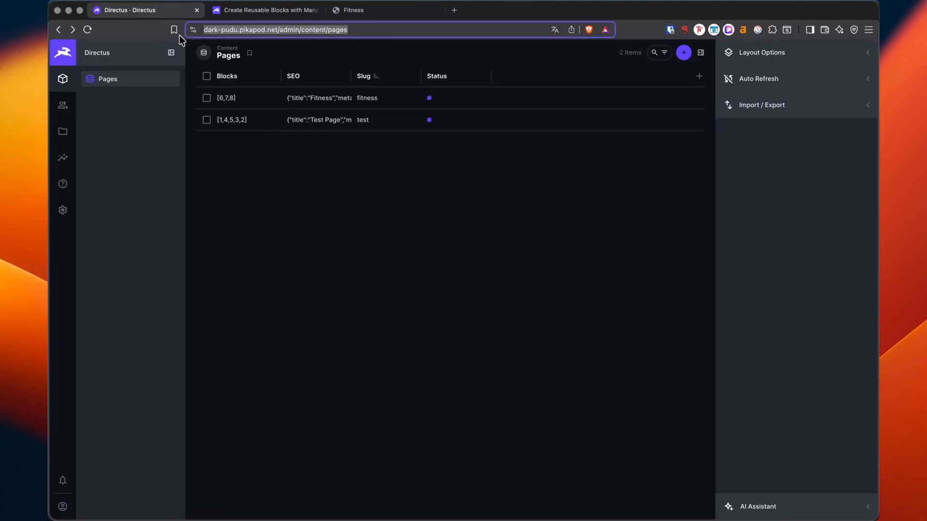
{"action": "key", "text": "super+Tab"}
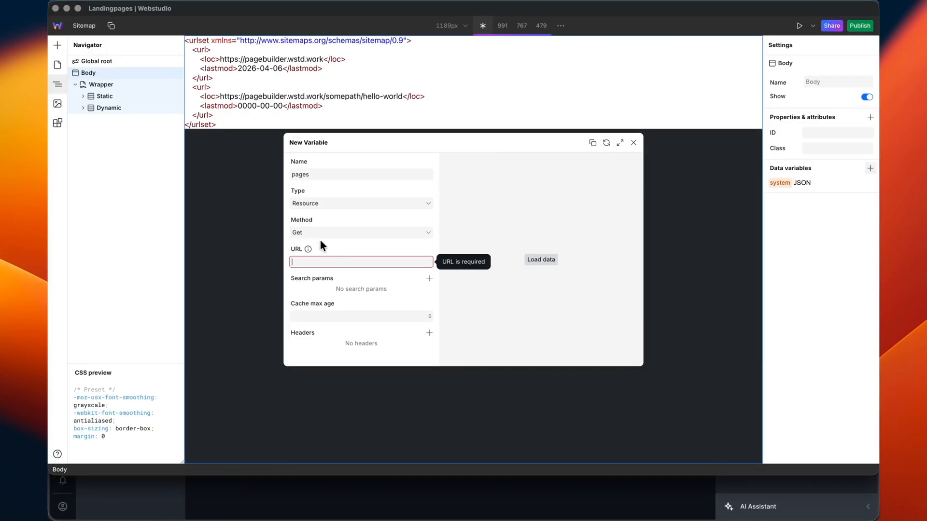
{"action": "key", "text": "super+v"}
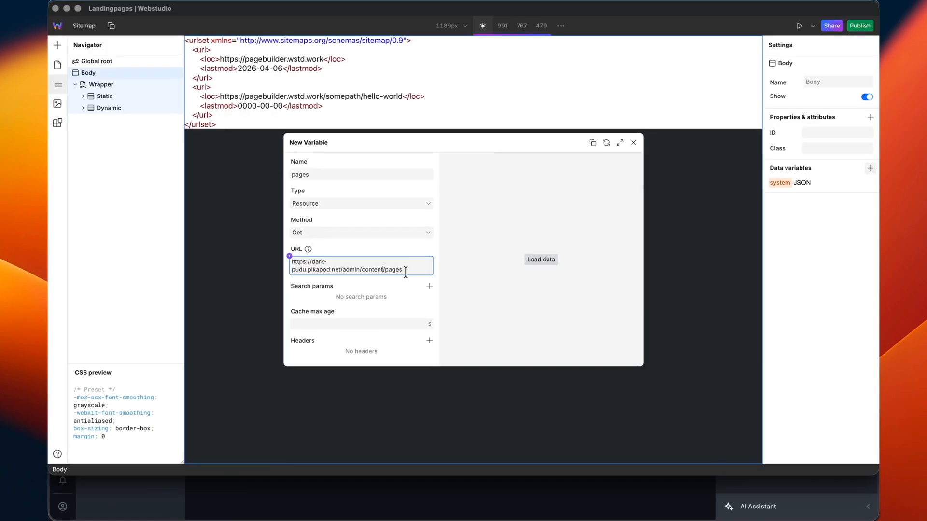
{"action": "key", "text": "BackSpace"}
{"action": "key", "text": "BackSpace"}
{"action": "key", "text": "BackSpace"}
{"action": "key", "text": "BackSpace"}
{"action": "key", "text": "BackSpace"}
{"action": "key", "text": "BackSpace"}
{"action": "key", "text": "BackSpace"}
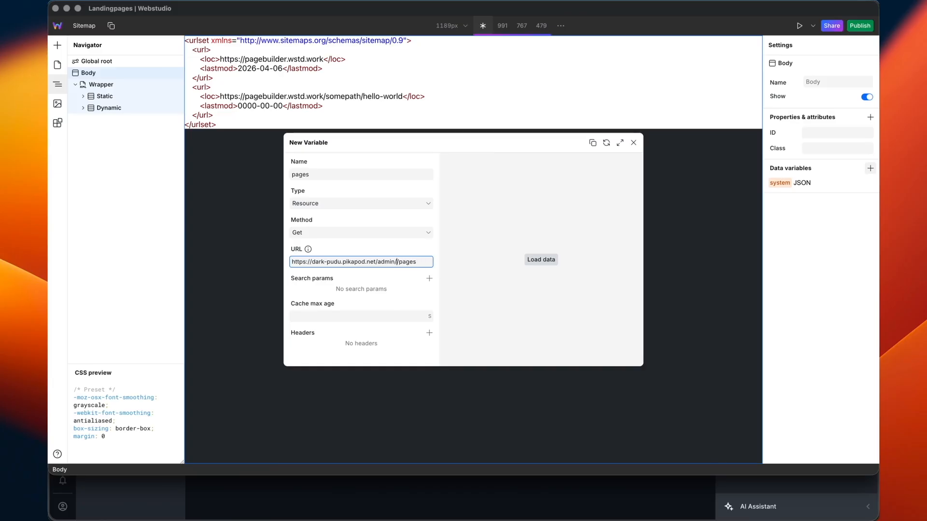
{"action": "key", "text": "BackSpace"}
{"action": "key", "text": "BackSpace"}
{"action": "key", "text": "BackSpace"}
{"action": "key", "text": "BackSpace"}
{"action": "key", "text": "BackSpace"}
{"action": "key", "text": "BackSpace"}
{"action": "type", "text": "itmes"}
{"action": "key", "text": "BackSpace"}
{"action": "key", "text": "BackSpace"}
{"action": "key", "text": "BackSpace"}
{"action": "type", "text": "ems"}
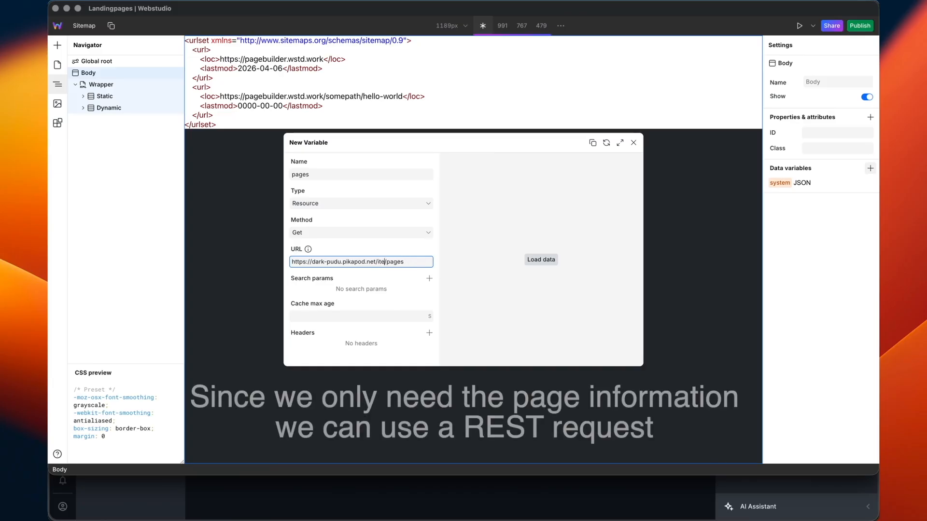
{"action": "left_click", "coordinate": [553, 261]}
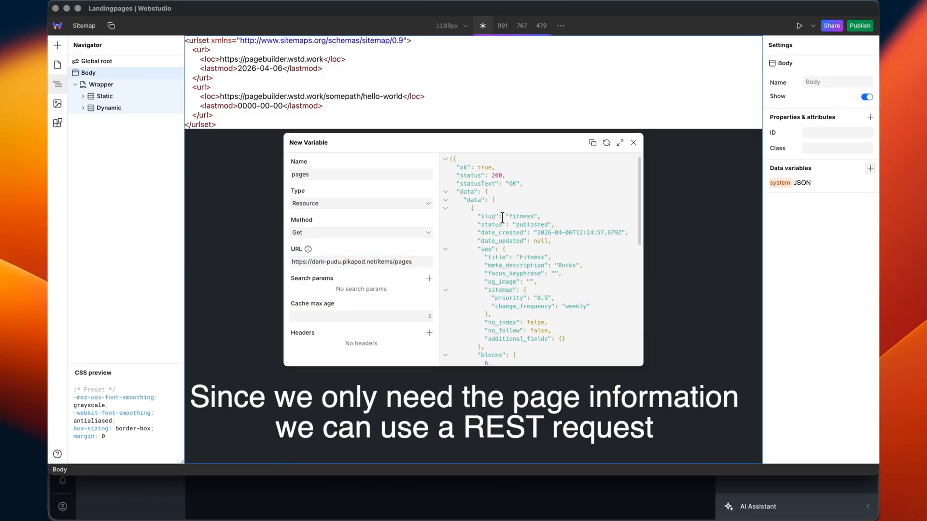
- Add a fields search parameter with slug,date_created,date_updated to the pages resource and reload its data
{"action": "scroll", "coordinate": [563, 257], "scroll_direction": "down", "scroll_amount": 15}
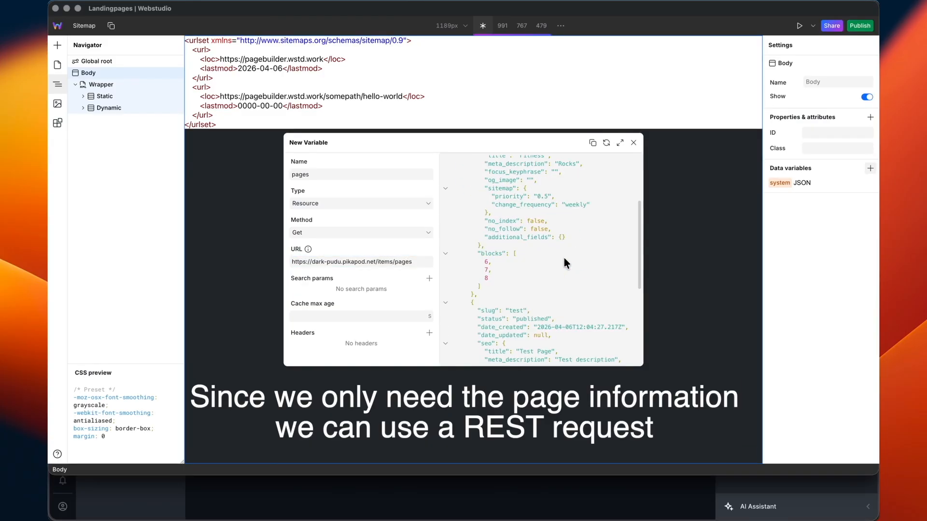
{"action": "scroll", "coordinate": [563, 261], "scroll_direction": "up", "scroll_amount": 15}
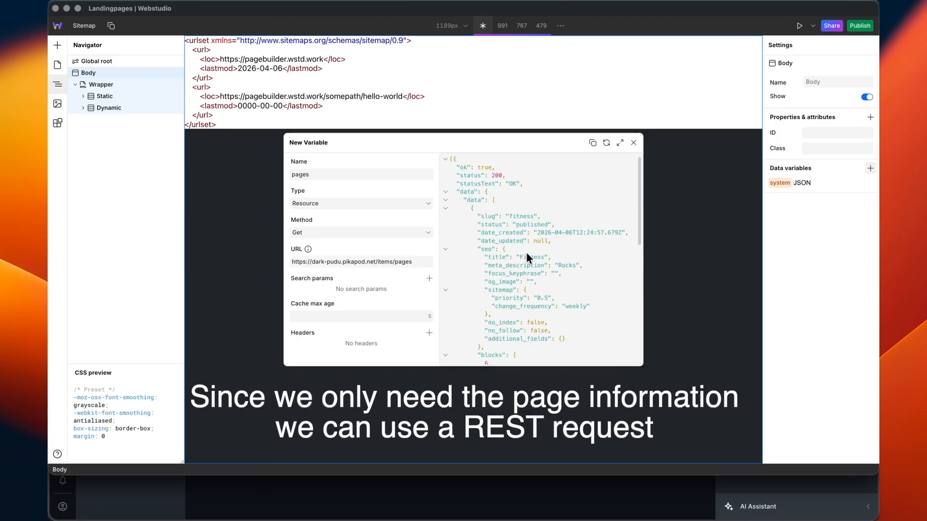
{"action": "left_click", "coordinate": [429, 278]}
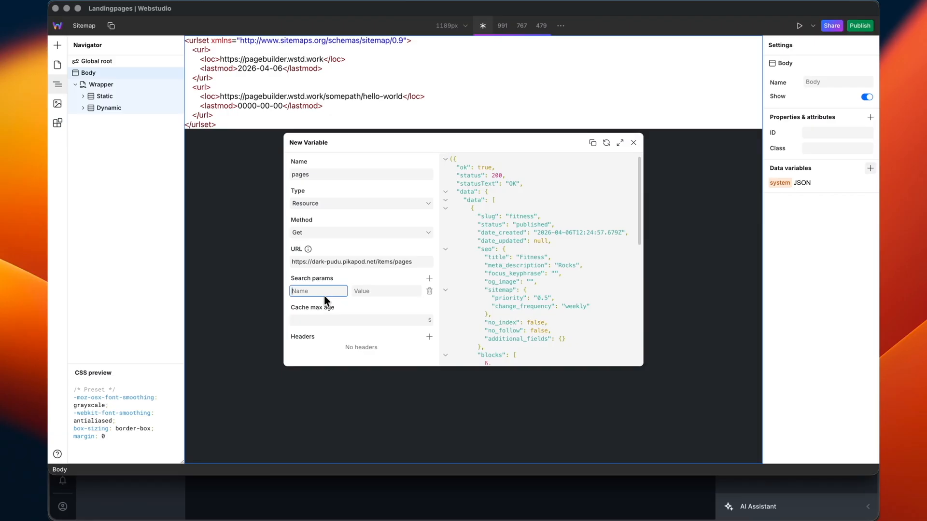
{"action": "type", "text": "fields"}
{"action": "key", "text": "Tab"}
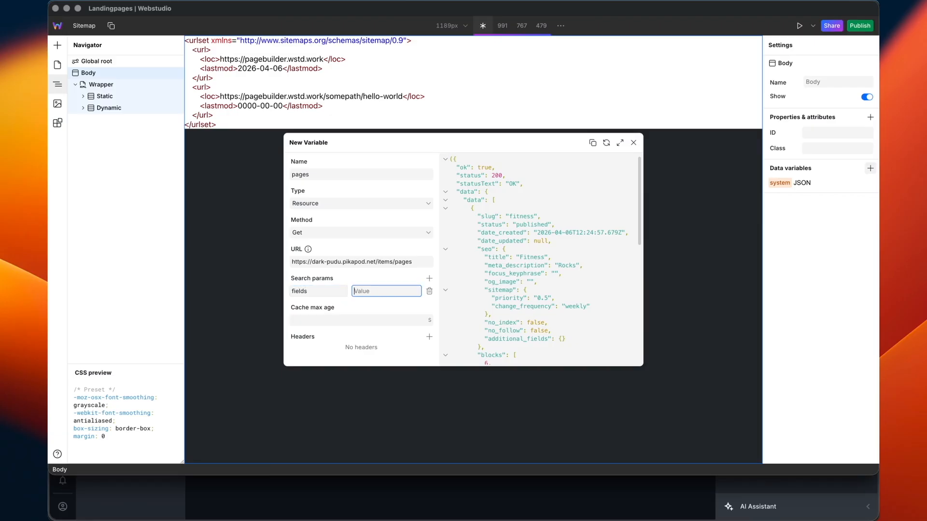
{"action": "type", "text": "slug"}
{"action": "type", "text": ",date_create"}
{"action": "type", "text": "d"}
{"action": "type", "text": ",date_update"}
{"action": "type", "text": "d"}
{"action": "left_click", "coordinate": [606, 143]}
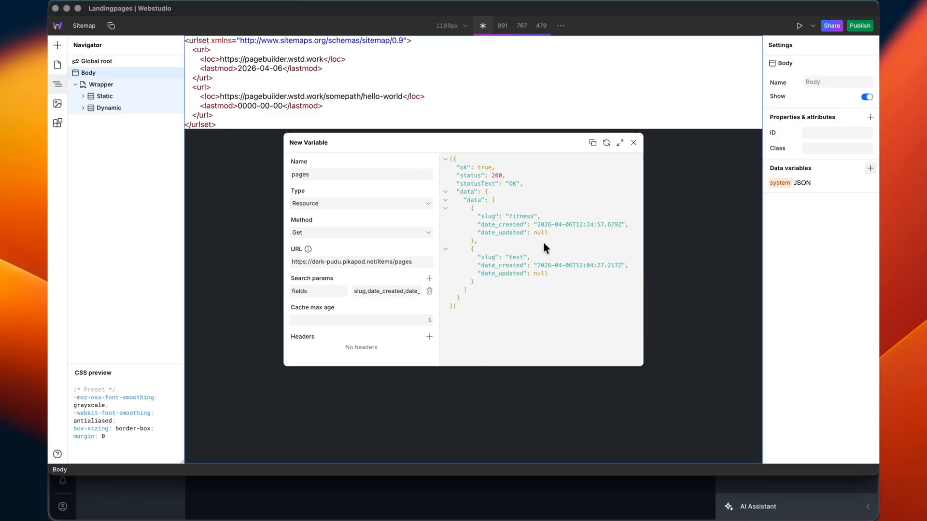
- Add a limit search parameter with the value -1 to the pages resource
{"action": "left_click", "coordinate": [429, 280]}
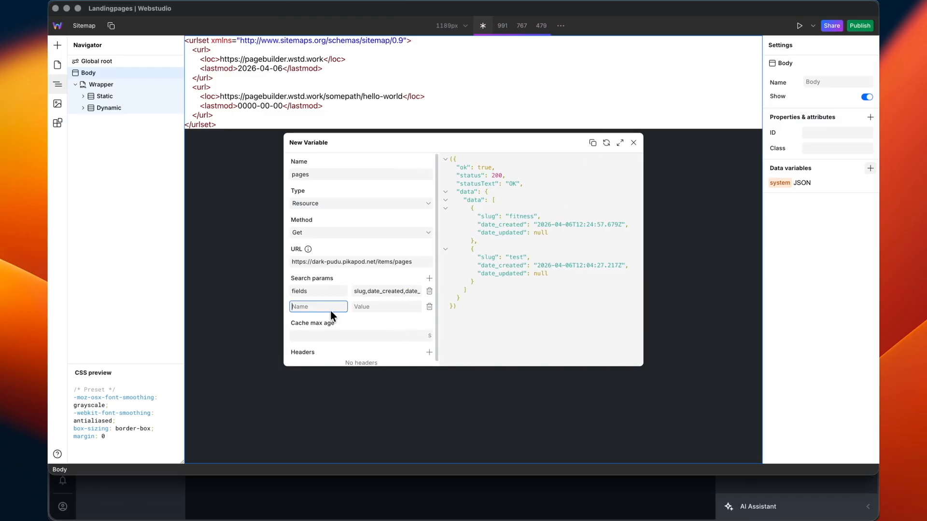
{"action": "type", "text": "limit"}
{"action": "key", "text": "Tab"}
{"action": "type", "text": "-1"}
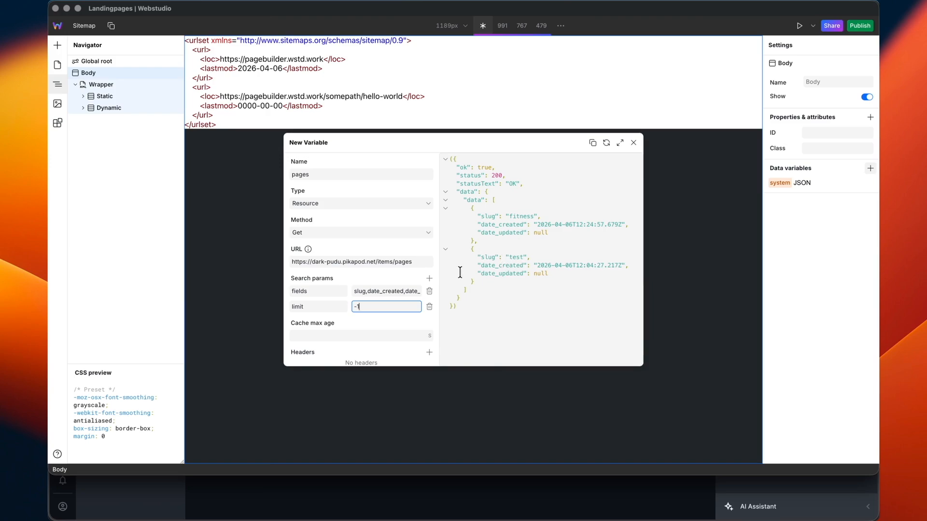
- Add a filter[slug][_neq] search parameter set to test, reload the data and close the pages variable
{"action": "left_click", "coordinate": [428, 277]}
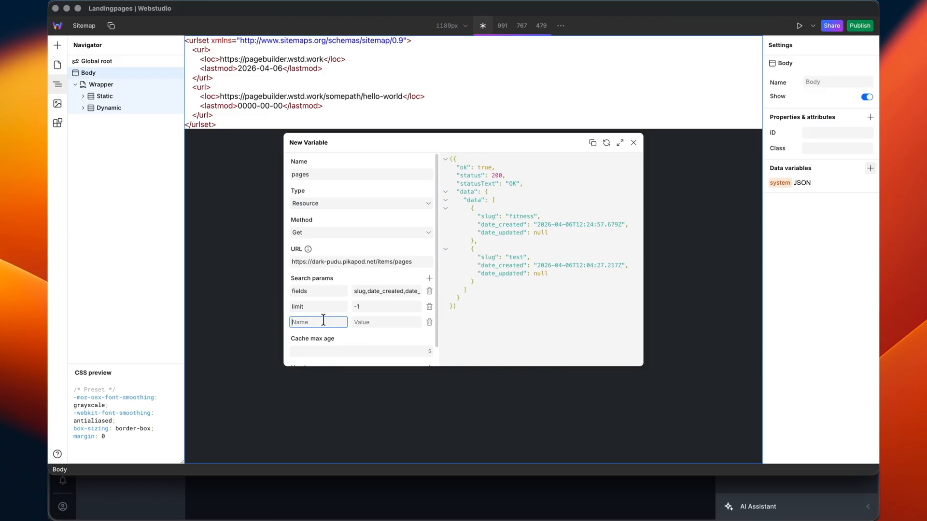
{"action": "type", "text": "filter"}
{"action": "type", "text": "[]"}
{"action": "type", "text": "slug"}
{"action": "type", "text": "%&"}
{"action": "type", "text": "[]"}
{"action": "type", "text": "_neq"}
{"action": "key", "text": "Tab"}
{"action": "type", "text": "test"}
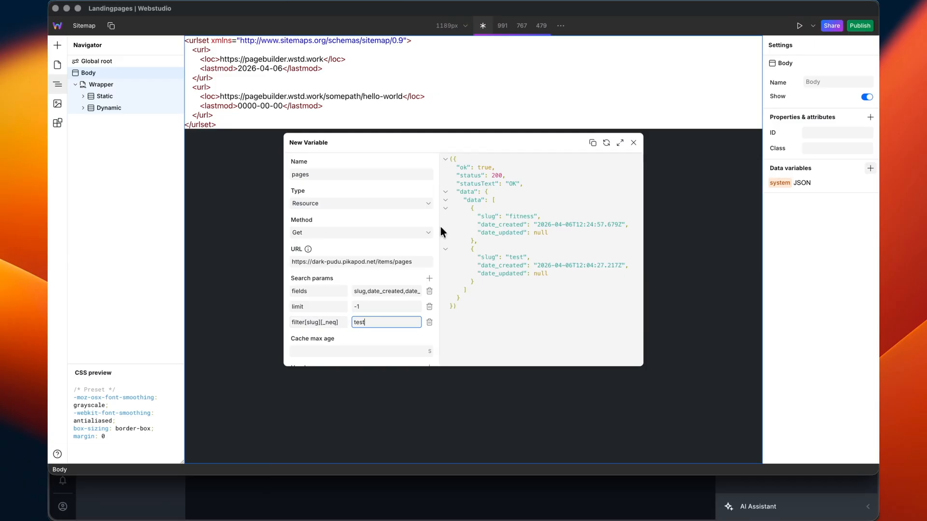
{"action": "left_click", "coordinate": [604, 143]}
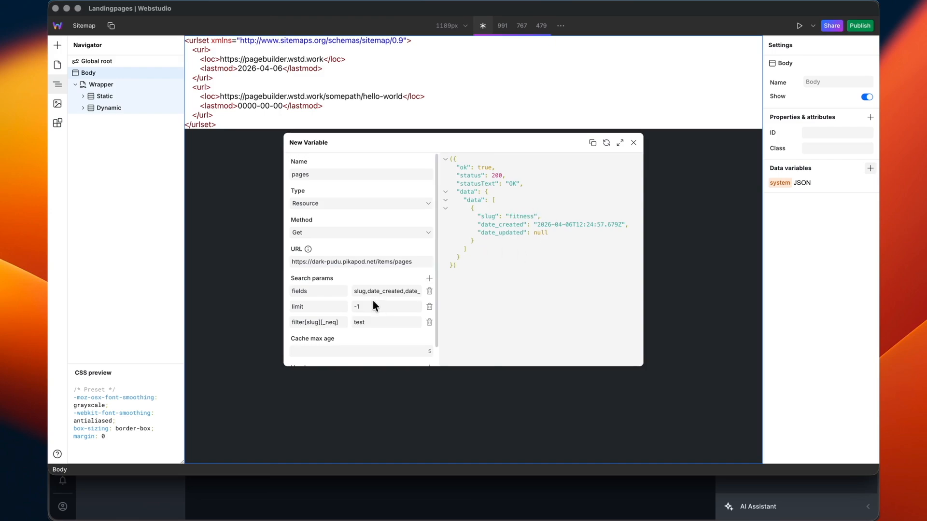
{"action": "left_click", "coordinate": [634, 143]}
- Expand the Dynamic collection and its URL element, and examine the binding of Loc's text content
{"action": "left_click", "coordinate": [90, 108]}
{"action": "left_click", "coordinate": [89, 108]}
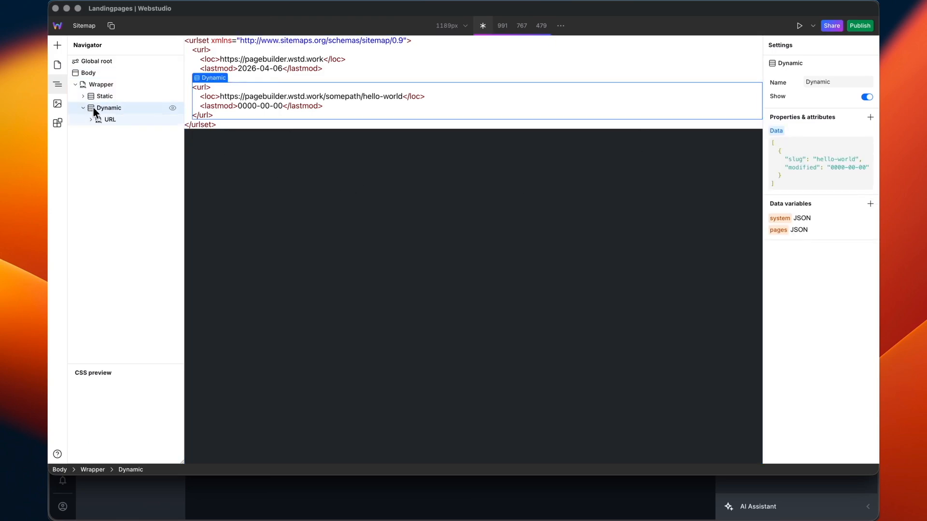
{"action": "left_click", "coordinate": [91, 120]}
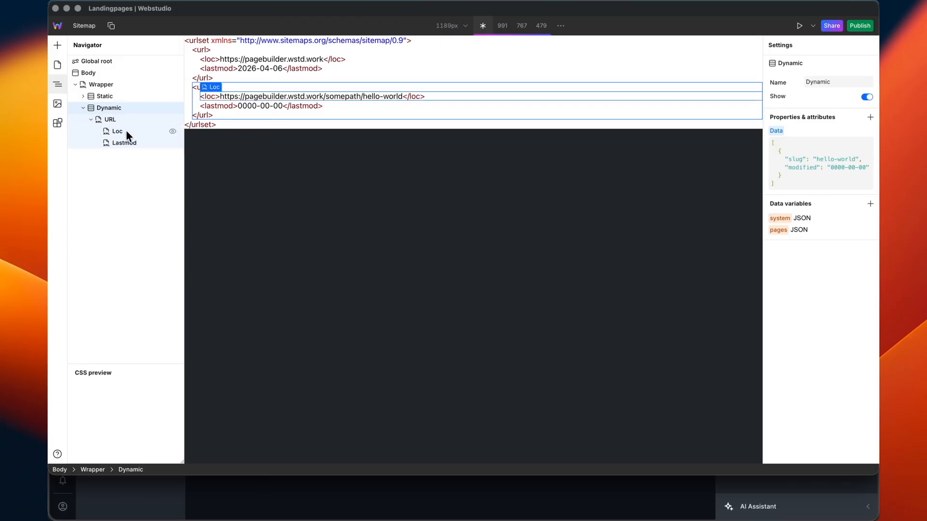
{"action": "left_click", "coordinate": [126, 130]}
{"action": "left_click", "coordinate": [769, 115]}
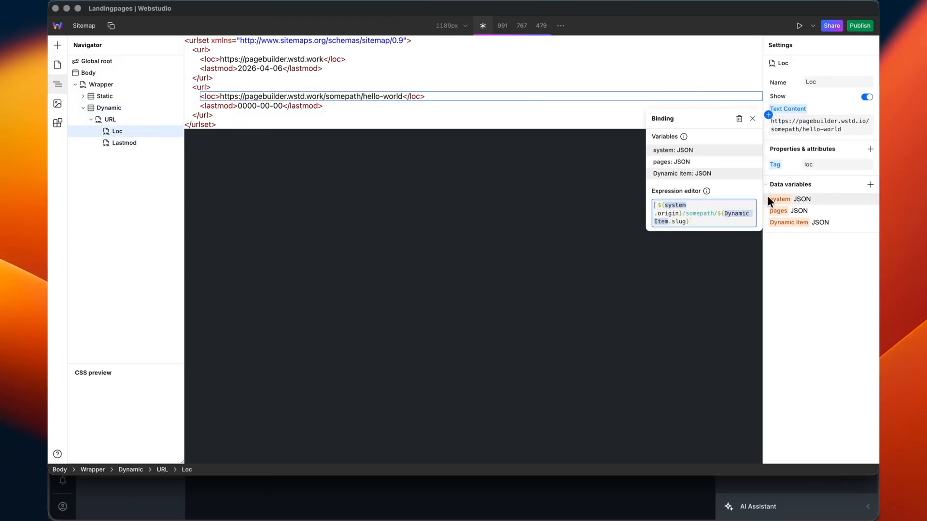
{"action": "left_click", "coordinate": [751, 118]}
{"action": "left_click", "coordinate": [125, 118]}
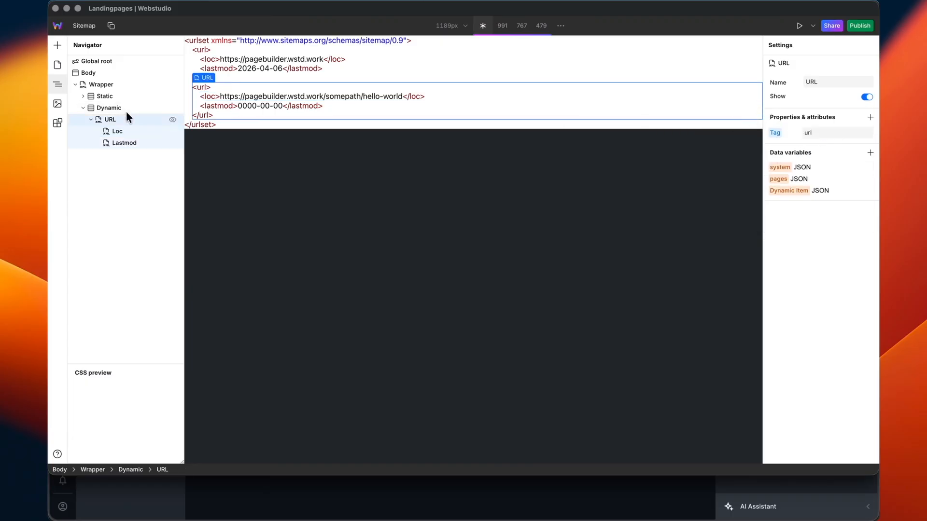
- Bind the Dynamic collection's Data to pages.data.data in place of the sample JSON
{"action": "left_click", "coordinate": [125, 109]}
{"action": "left_click", "coordinate": [768, 136]}
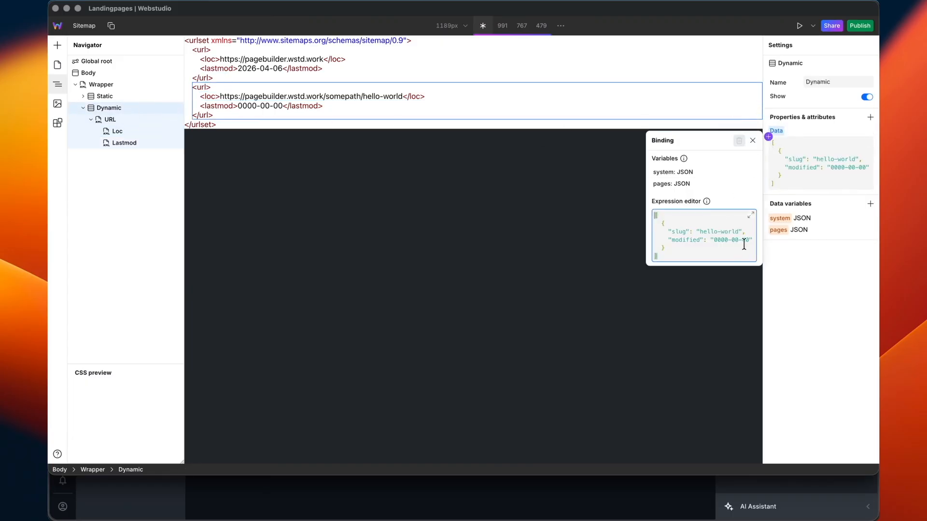
{"action": "left_click", "coordinate": [749, 220]}
{"action": "left_click_drag", "start_coordinate": [524, 241], "coordinate": [297, 153]}
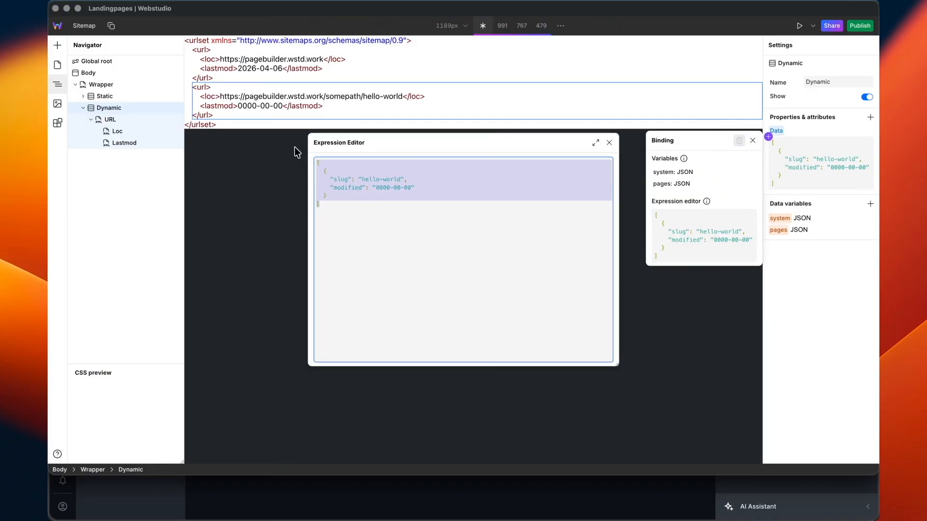
{"action": "key", "text": "BackSpace"}
{"action": "type", "text": "pa"}
{"action": "key", "text": "Return"}
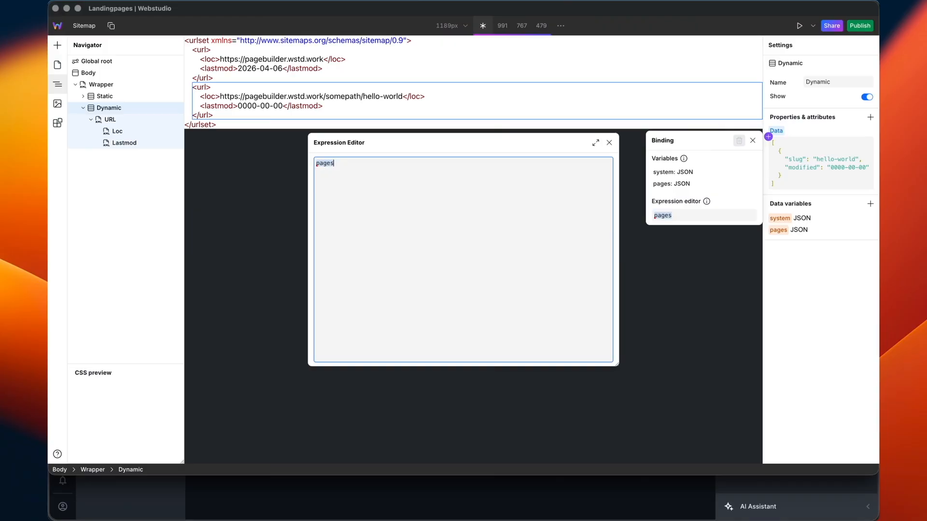
{"action": "type", "text": "."}
{"action": "key", "text": "Return"}
{"action": "type", "text": "."}
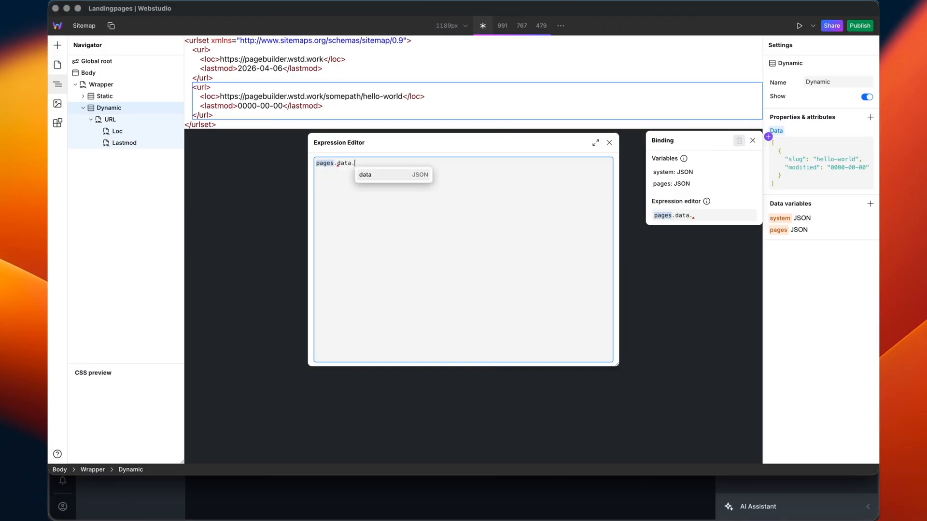
{"action": "key", "text": "Return"}
{"action": "type", "text": "."}
{"action": "key", "text": "BackSpace"}
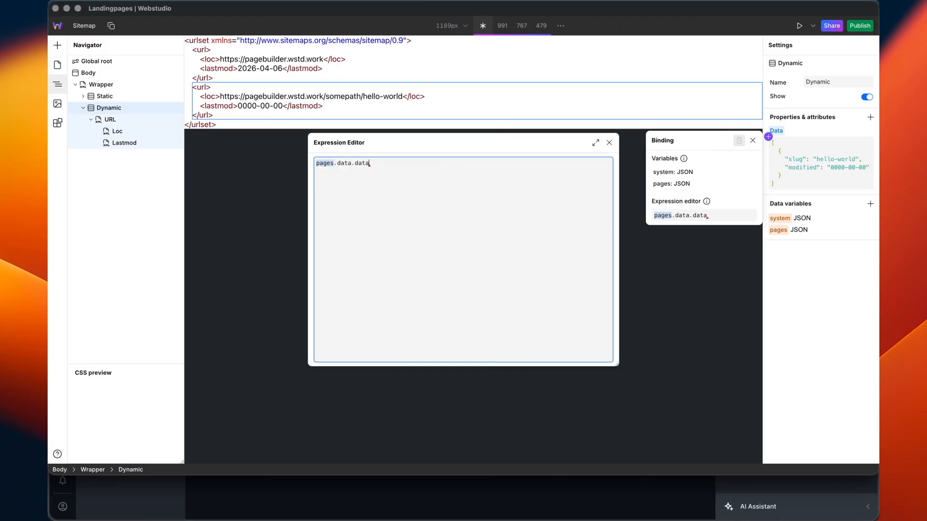
{"action": "left_click", "coordinate": [609, 142]}
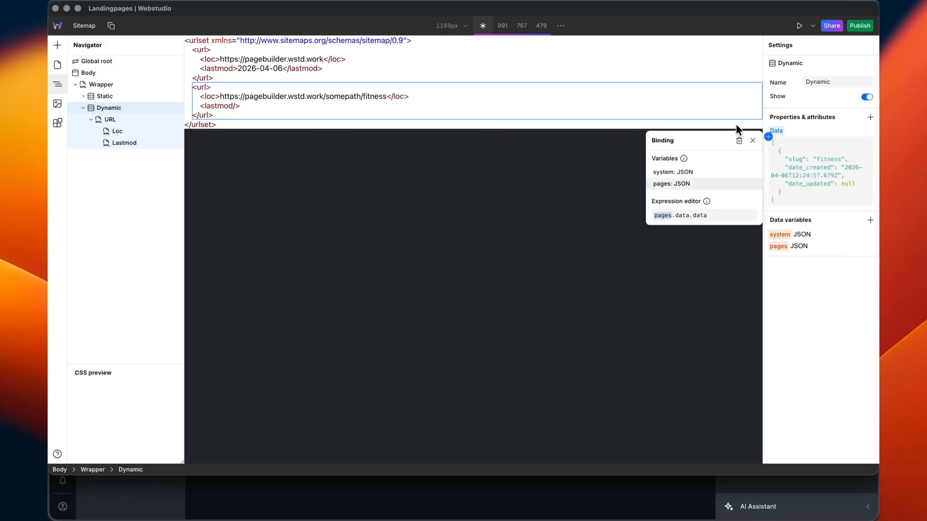
{"action": "left_click", "coordinate": [750, 141]}
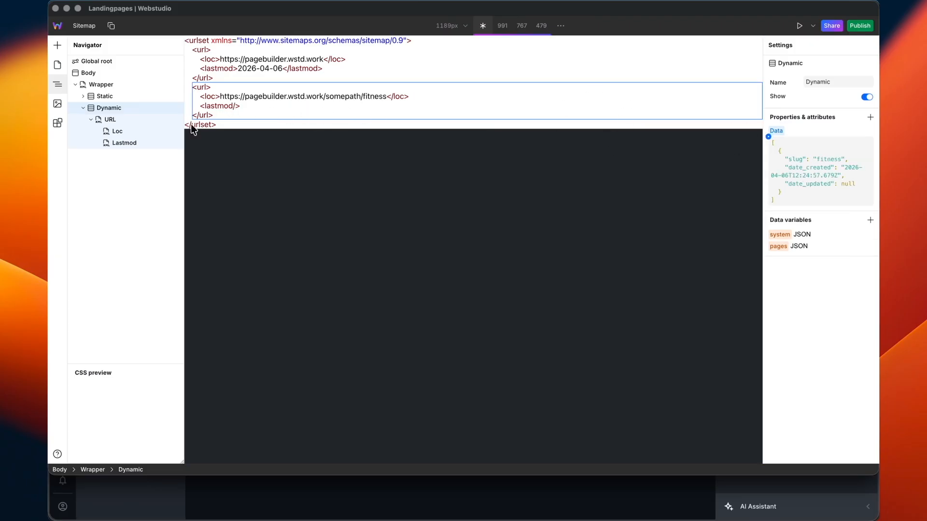
- Replace Lastmod's text content binding with the conditional Dynamic Item["date_updated"] ? Dynamic Item : Dynamic Item["date_created"]
{"action": "left_click", "coordinate": [127, 141]}
{"action": "left_click", "coordinate": [768, 115]}
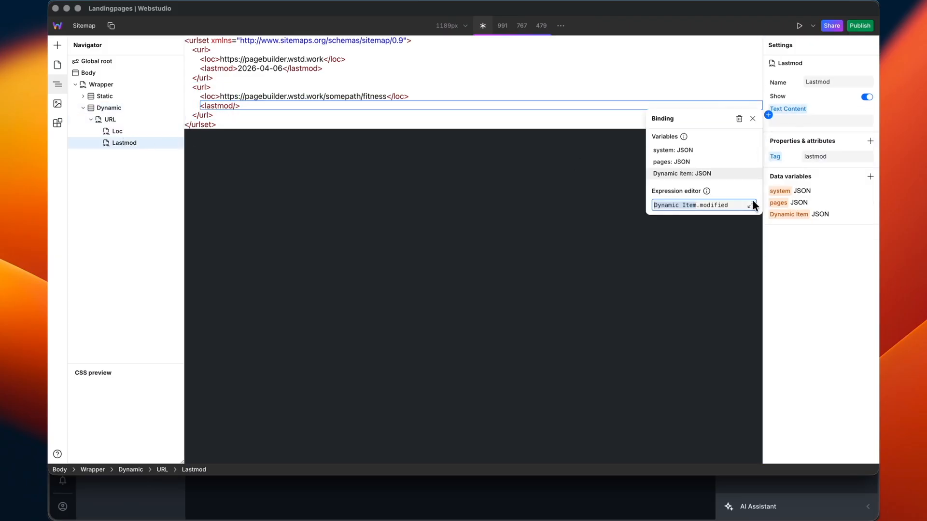
{"action": "left_click", "coordinate": [751, 205]}
{"action": "left_click_drag", "start_coordinate": [450, 208], "coordinate": [301, 165]}
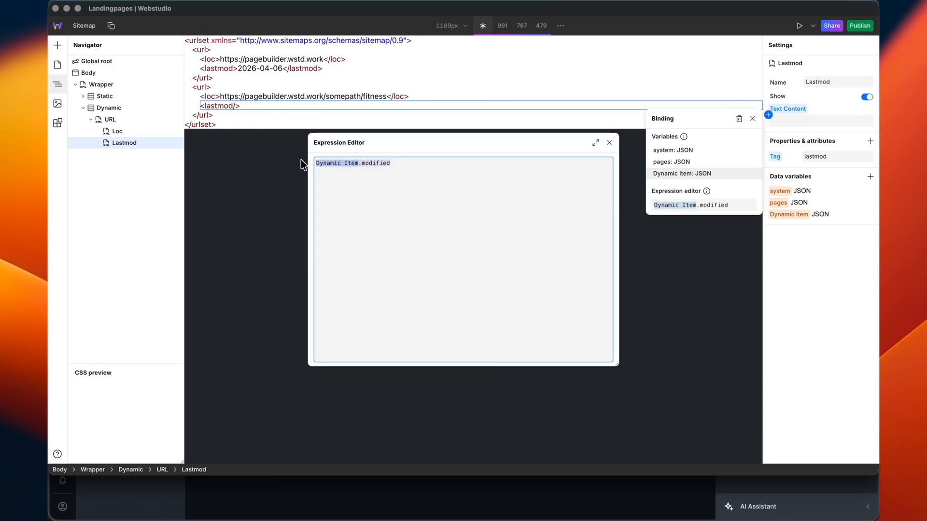
{"action": "type", "text": "Dynamic Item"}
{"action": "key", "text": "Return"}
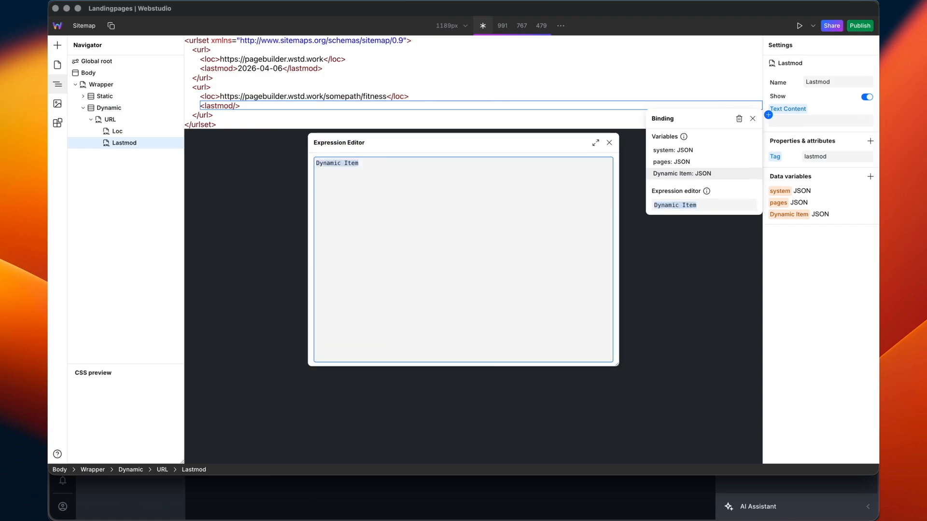
{"action": "type", "text": "."}
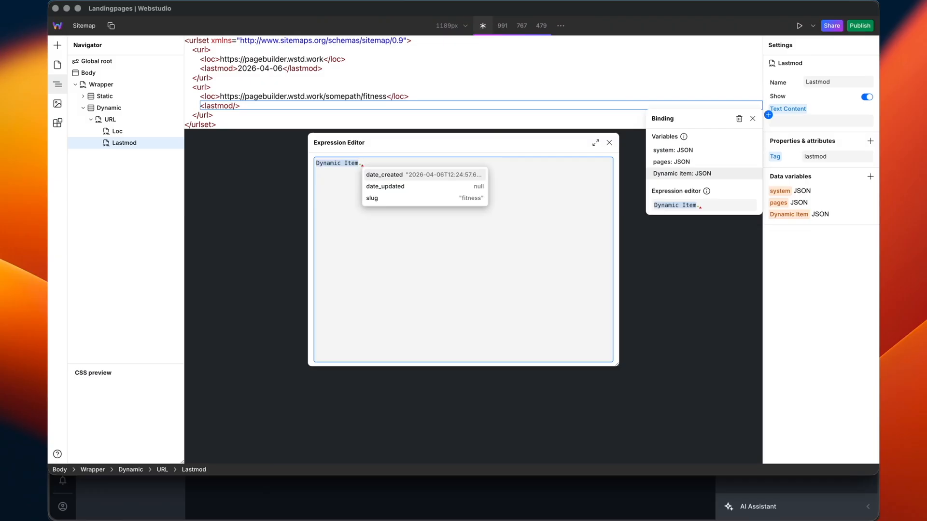
{"action": "key", "text": "Down"}
{"action": "key", "text": "Return"}
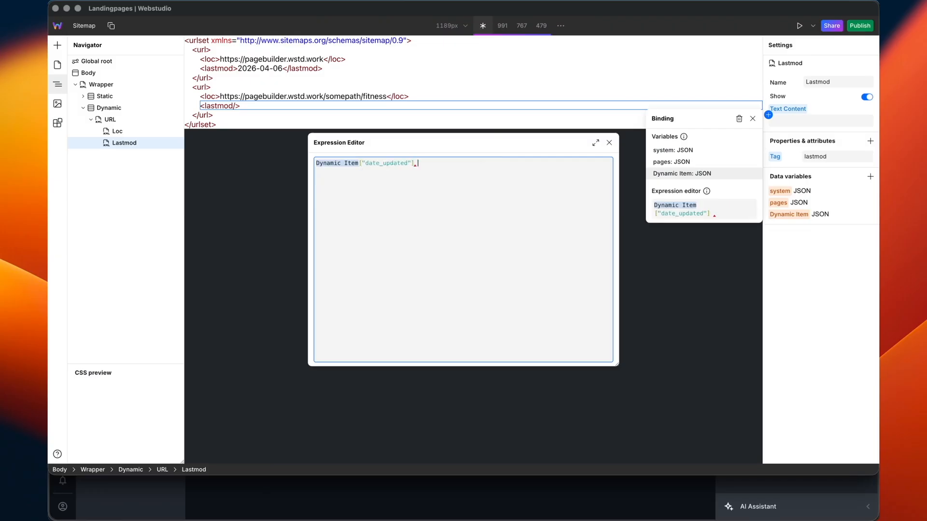
{"action": "type", "text": "? Dynamic Item"}
{"action": "key", "text": "Return"}
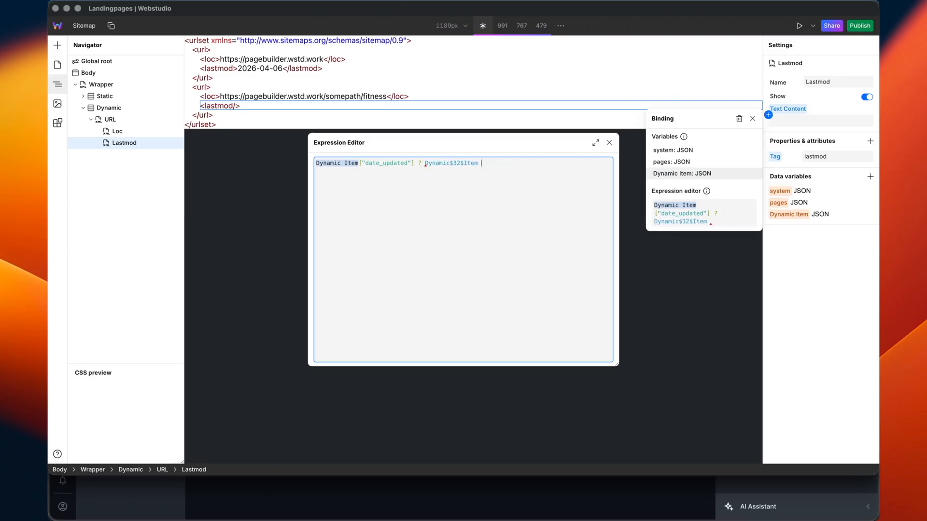
{"action": "type", "text": ": dy"}
{"action": "key", "text": "Return"}
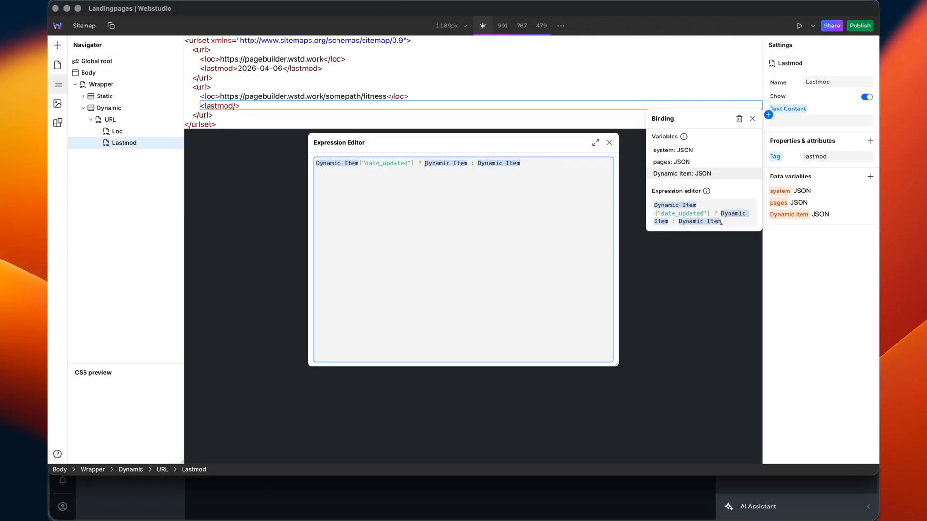
{"action": "key", "text": "Return"}
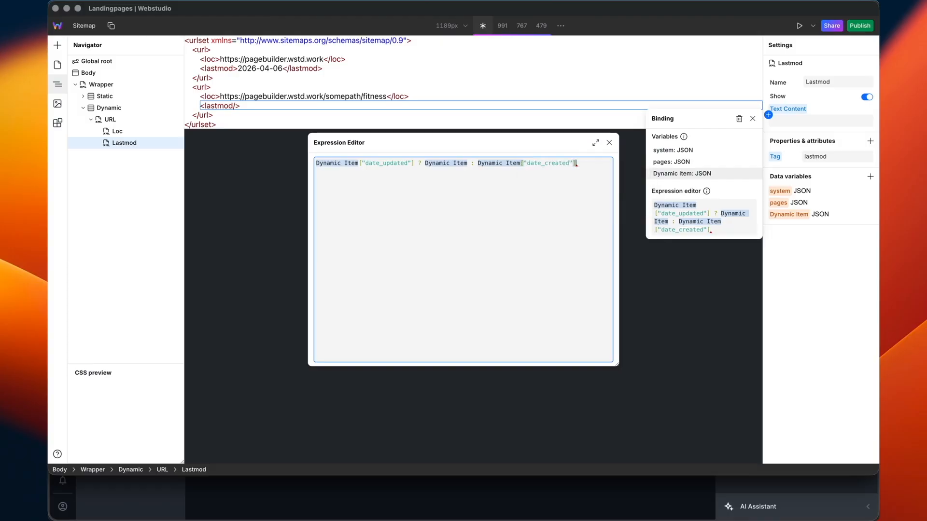
- Make the true branch of Lastmod's conditional expression return Dynamic Item["date_updated"] and close the binding
{"action": "key", "text": "Left"}
{"action": "key", "text": "Left"}
{"action": "key", "text": "Left"}
{"action": "key", "text": "Left"}
{"action": "key", "text": "Left"}
{"action": "key", "text": "Left"}
{"action": "key", "text": "Left"}
{"action": "key", "text": "Left"}
{"action": "key", "text": "Left"}
{"action": "key", "text": "Left"}
{"action": "key", "text": "Left"}
{"action": "key", "text": "Left"}
{"action": "key", "text": "Left"}
{"action": "key", "text": "Left"}
{"action": "key", "text": "Left"}
{"action": "key", "text": "Left"}
{"action": "key", "text": "Left"}
{"action": "key", "text": "Left"}
{"action": "key", "text": "Right"}
{"action": "key", "text": "Right"}
{"action": "key", "text": "Right"}
{"action": "type", "text": "."}
{"action": "key", "text": "Down"}
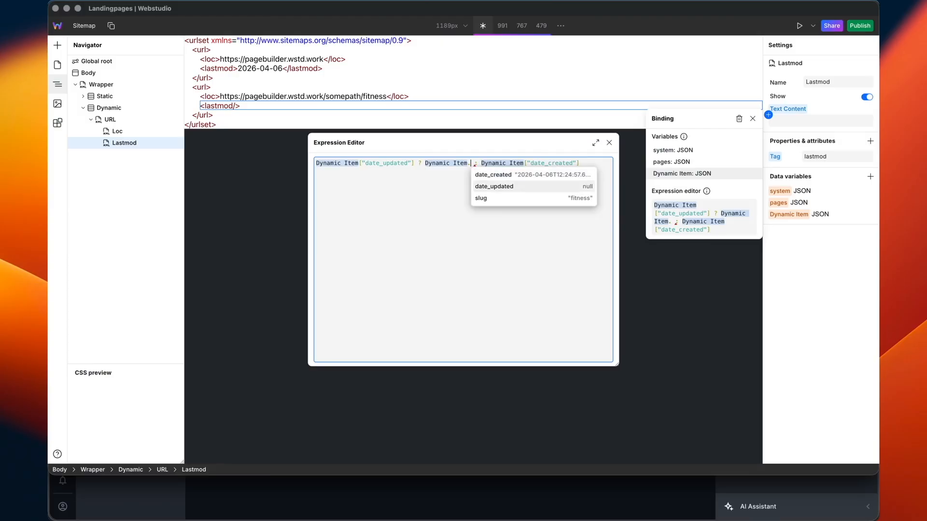
{"action": "key", "text": "Return"}
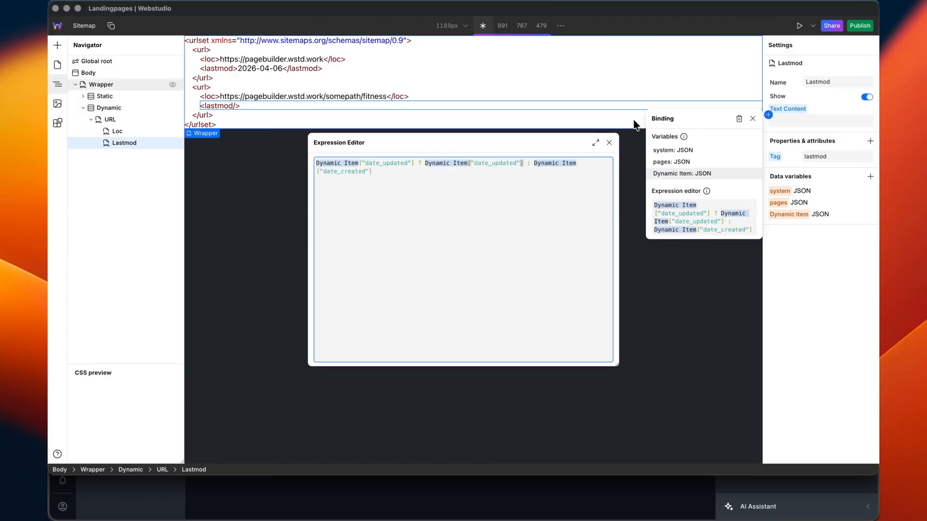
{"action": "left_click", "coordinate": [608, 142]}
{"action": "left_click", "coordinate": [750, 118]}
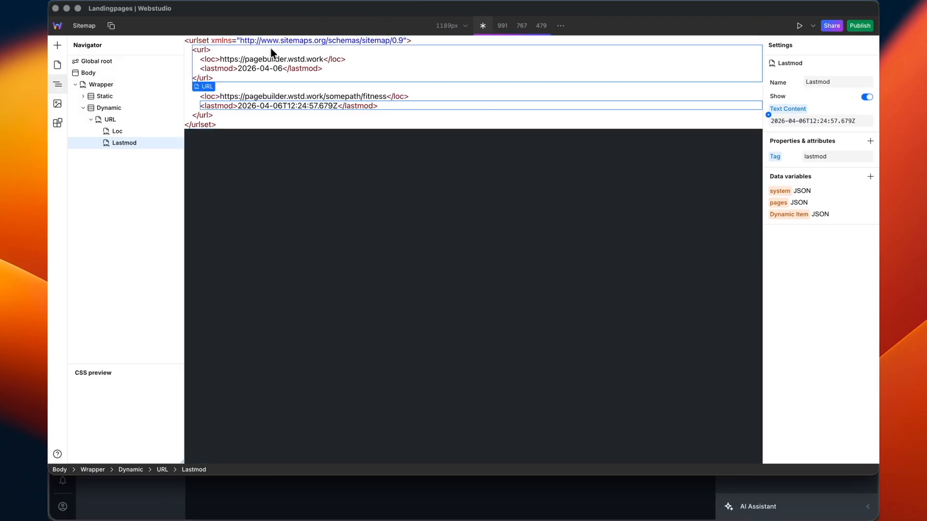
- Select the Global root of the Sitemap page
{"action": "left_click", "coordinate": [87, 62]}
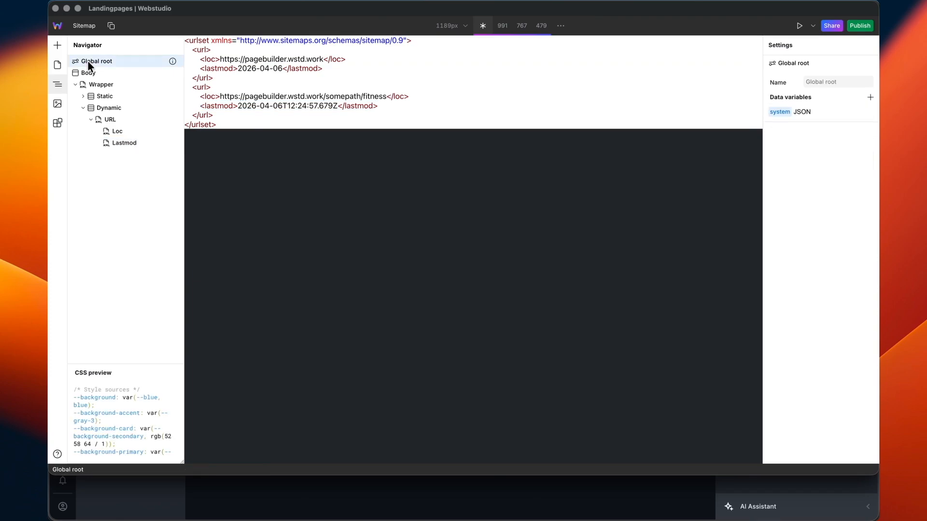